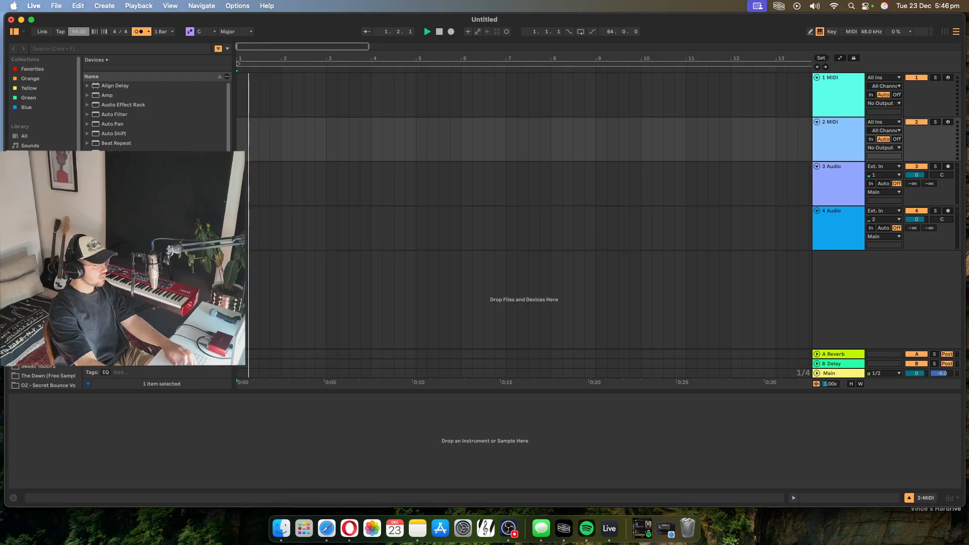
Step: Stop playback and expand the One Shots folder inside Funk in the My AD2 Dry drum sample folder
drag(241, 46, 286, 44)
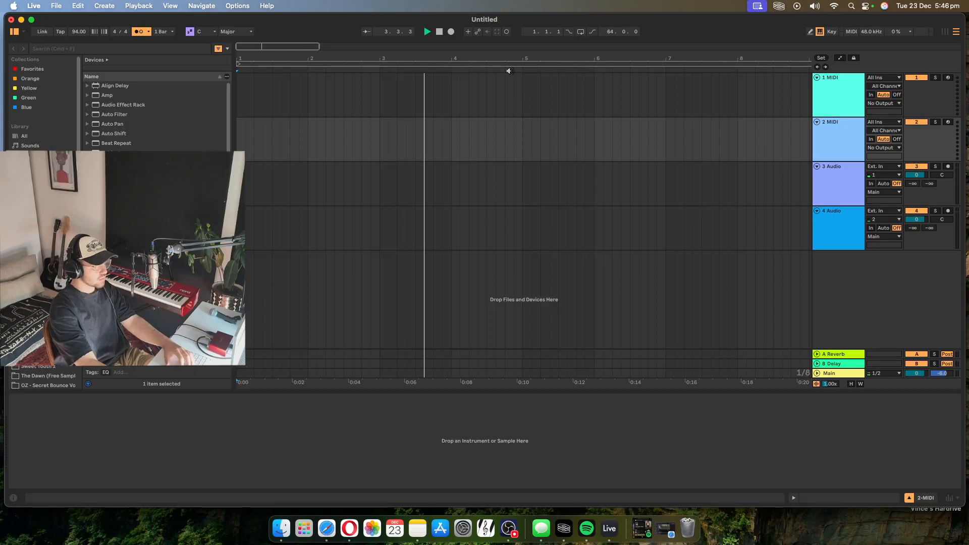
scroll(44, 222, down, 1)
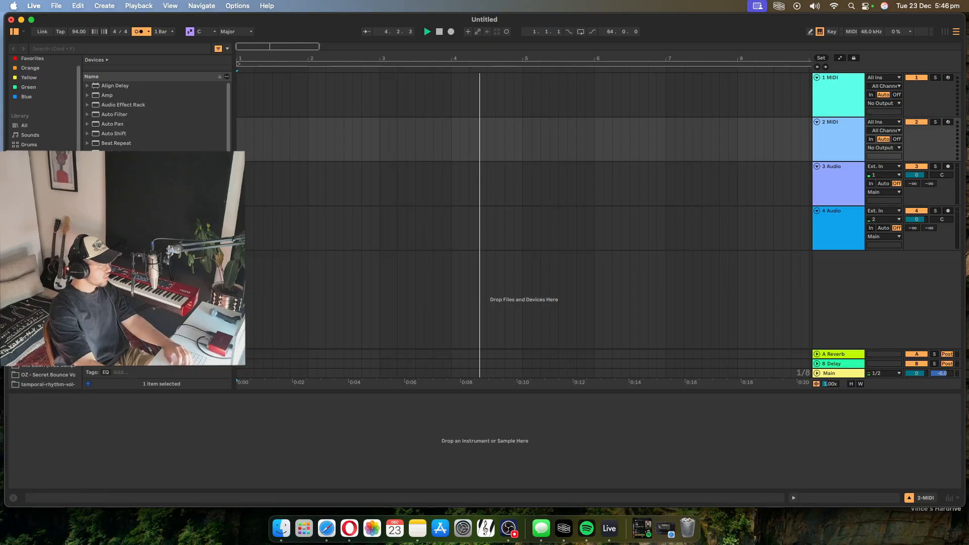
click(44, 336)
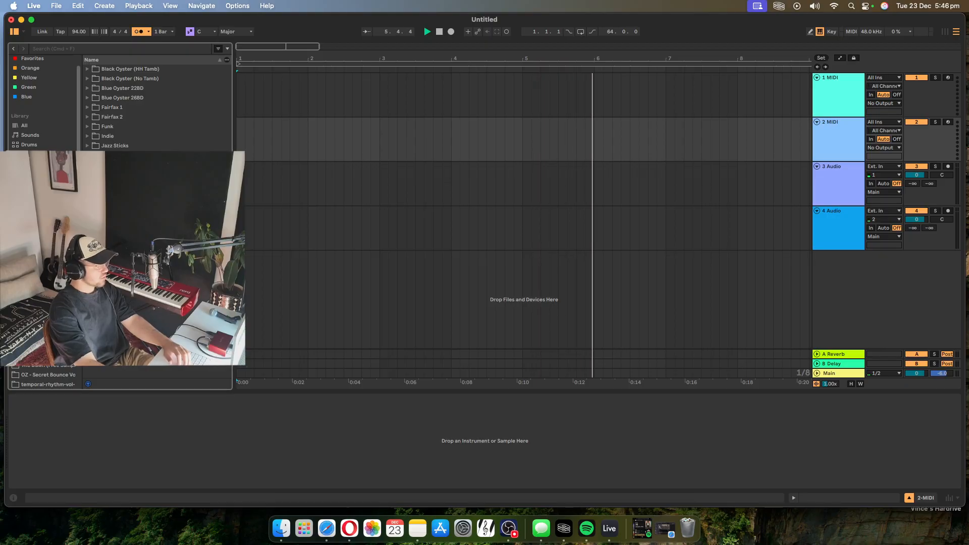
key(space)
click(87, 126)
click(93, 136)
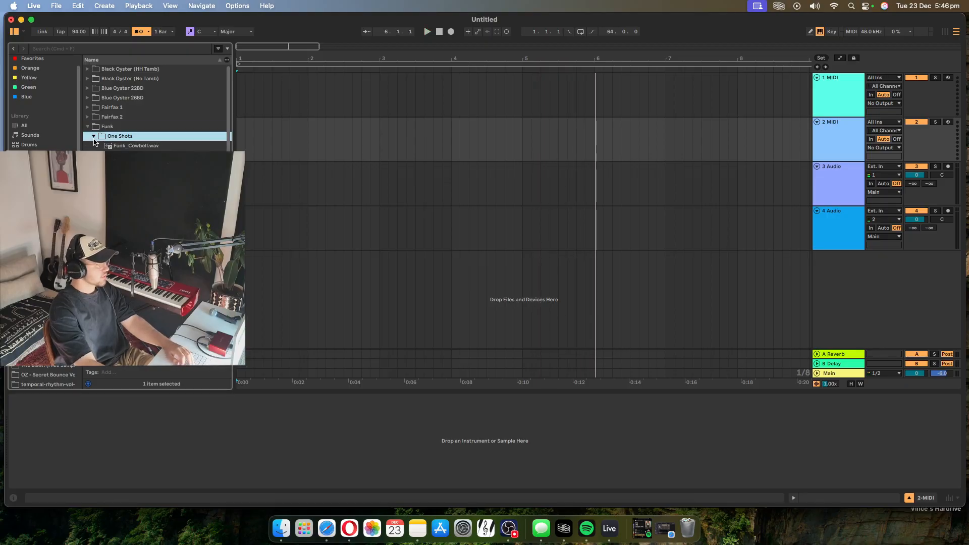
Step: Audition the Funk one-shots and place the Funk_Rim sample at bar 2 on the first audio track
scroll(157, 106, down, 5)
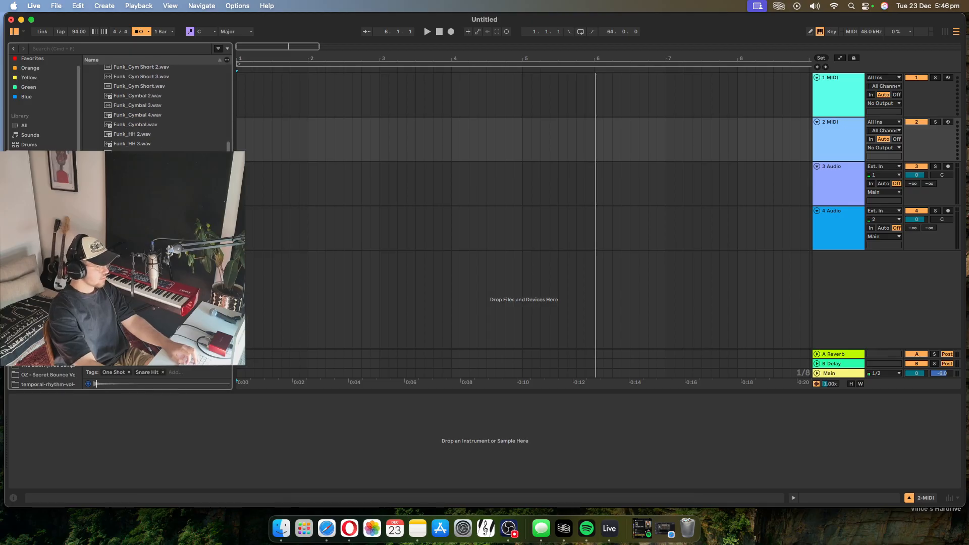
scroll(156, 106, down, 3)
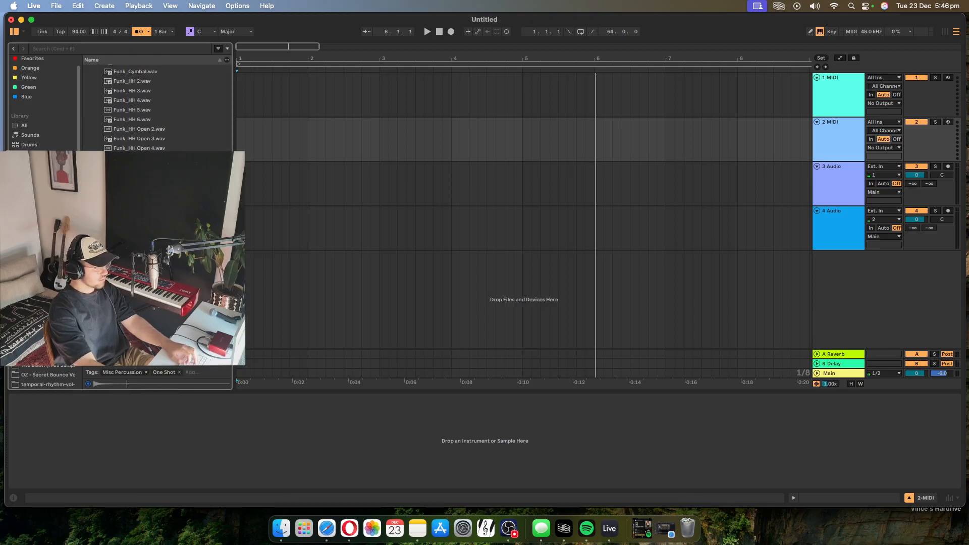
scroll(156, 106, up, 4)
scroll(156, 106, down, 6)
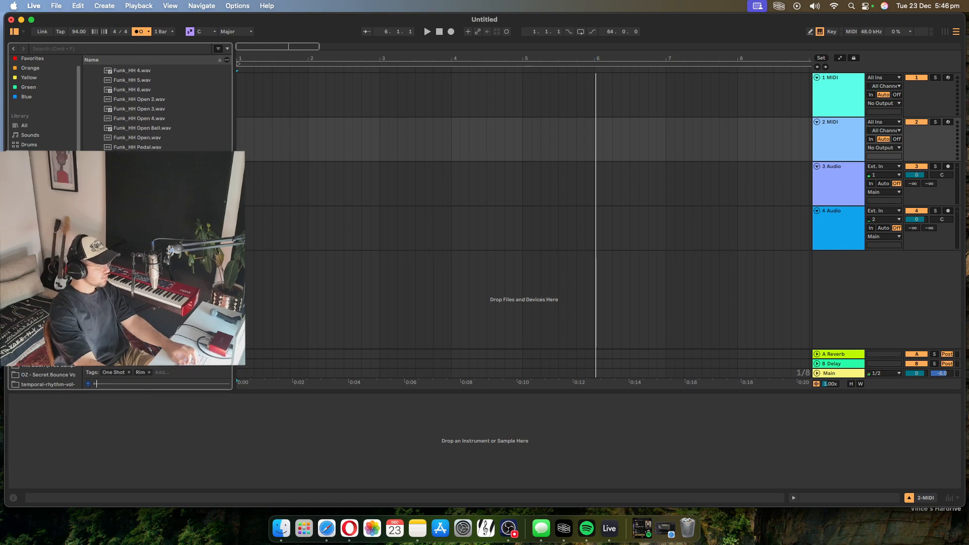
drag(595, 298, 310, 187)
Step: Delete the two empty MIDI tracks
drag(478, 172, 496, 141)
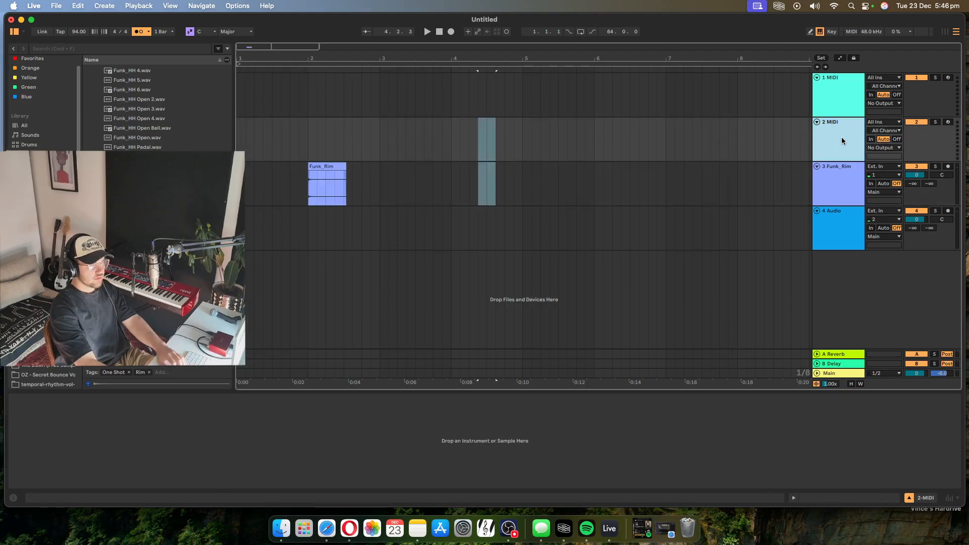
click(825, 123)
key(Delete)
key(Delete)
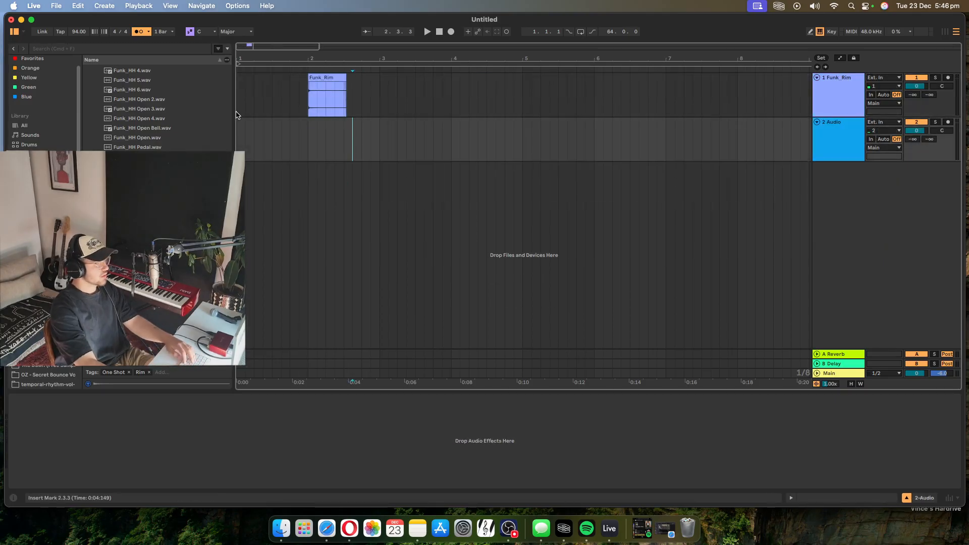
Step: Move the Funk_Rim clip to beat 1.2, play it from the start, and trim its end to beat 1.4
key(space)
drag(241, 46, 242, 61)
key(space)
key(space)
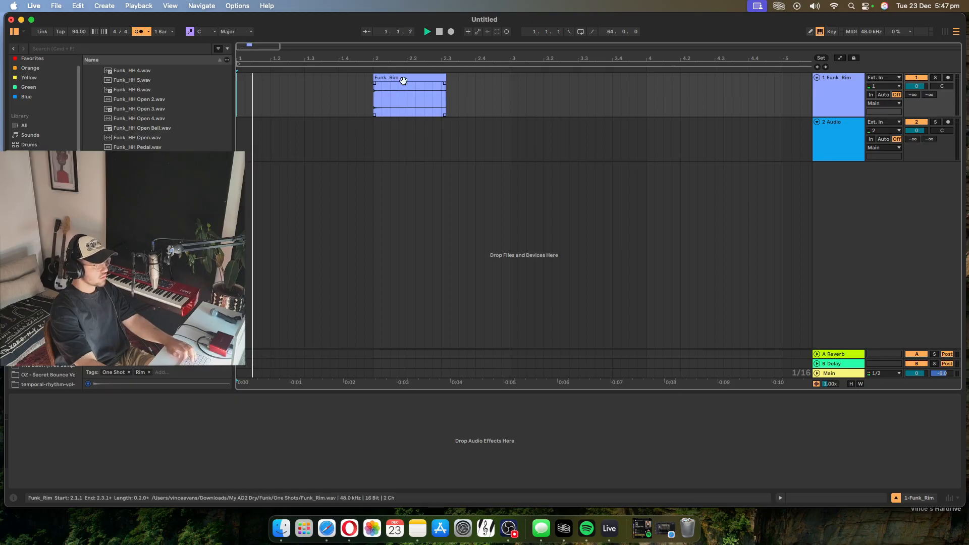
key(space)
drag(404, 78, 303, 79)
click(244, 92)
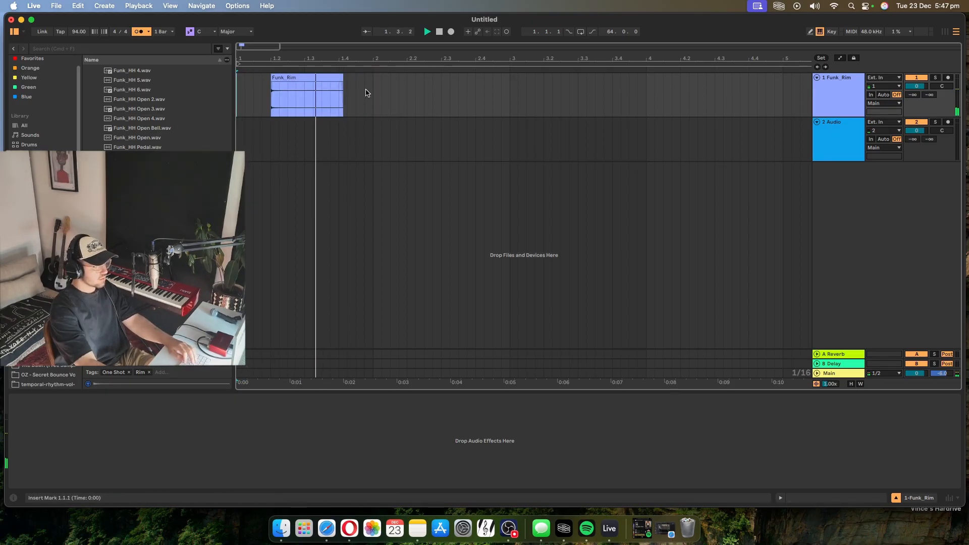
drag(342, 76, 337, 73)
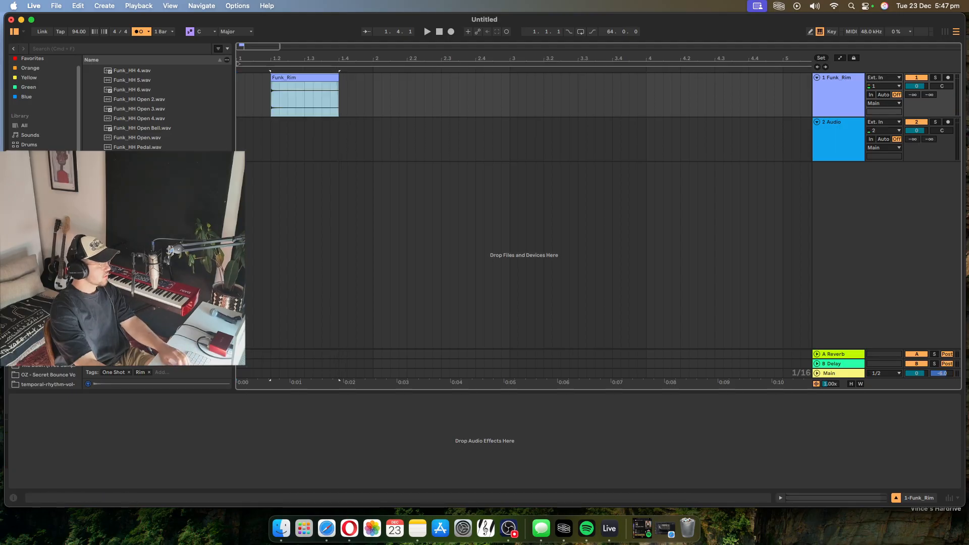
Step: Audition snares in the Funk and Fairfax 2 one-shots and place F2_Snare 5 at beat 1.2 on the second audio track
scroll(156, 106, up, 10)
scroll(127, 202, down, 10)
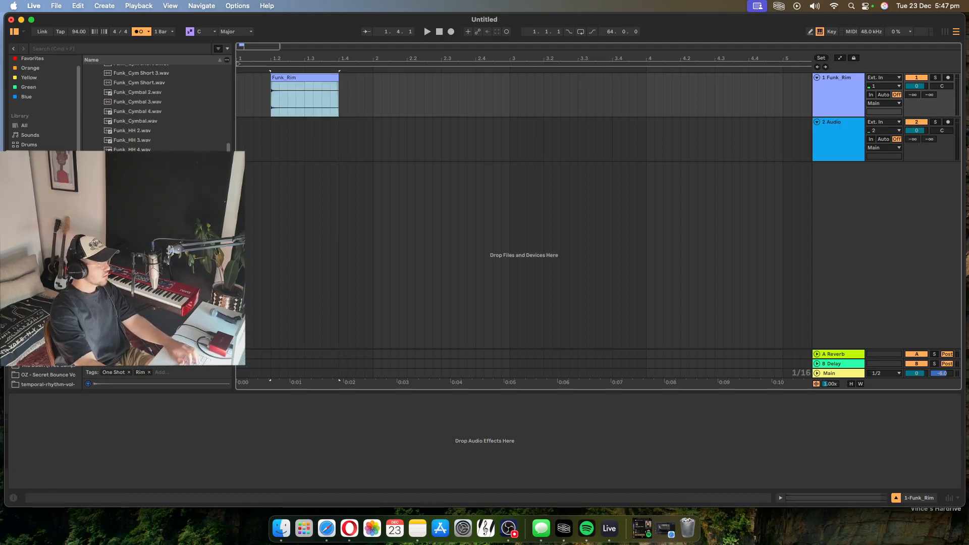
click(132, 242)
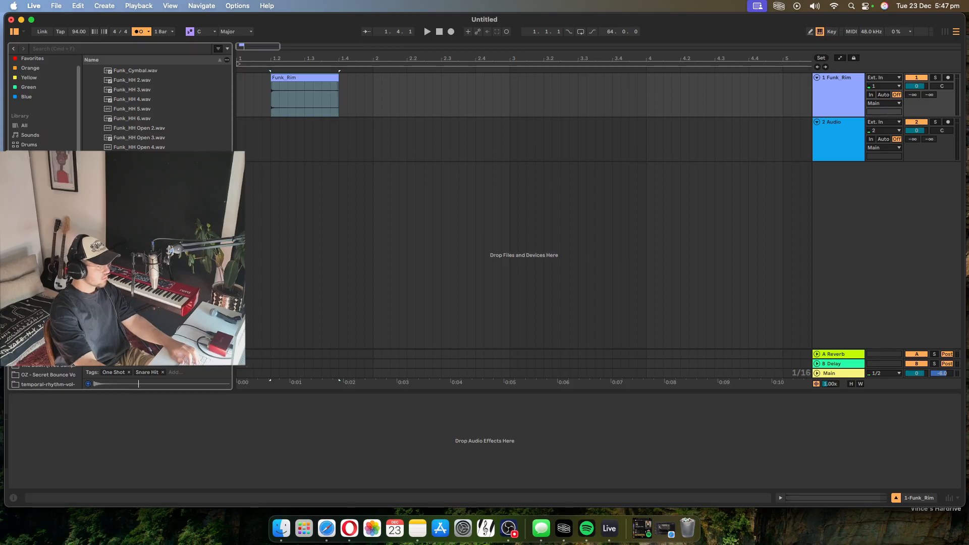
scroll(98, 140, up, 5)
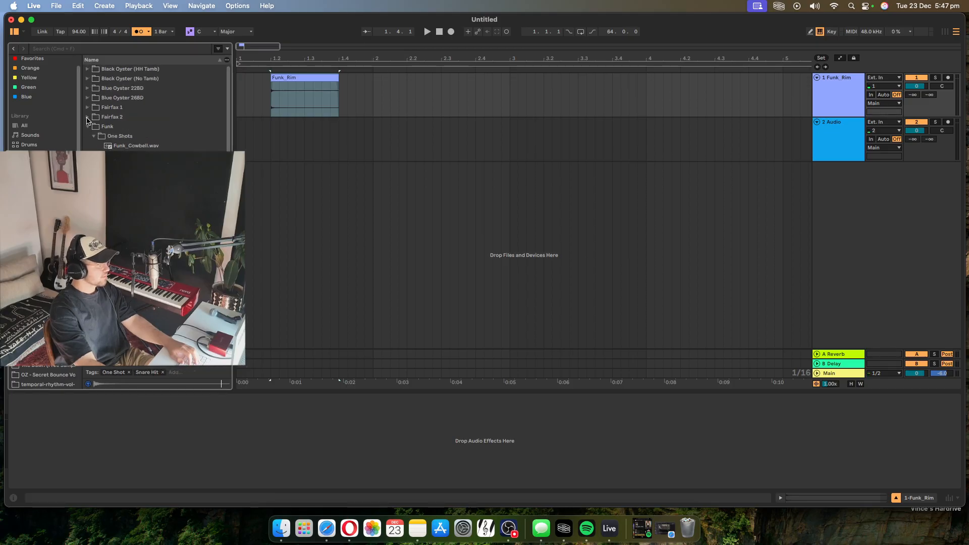
click(88, 118)
click(93, 126)
scroll(111, 136, down, 8)
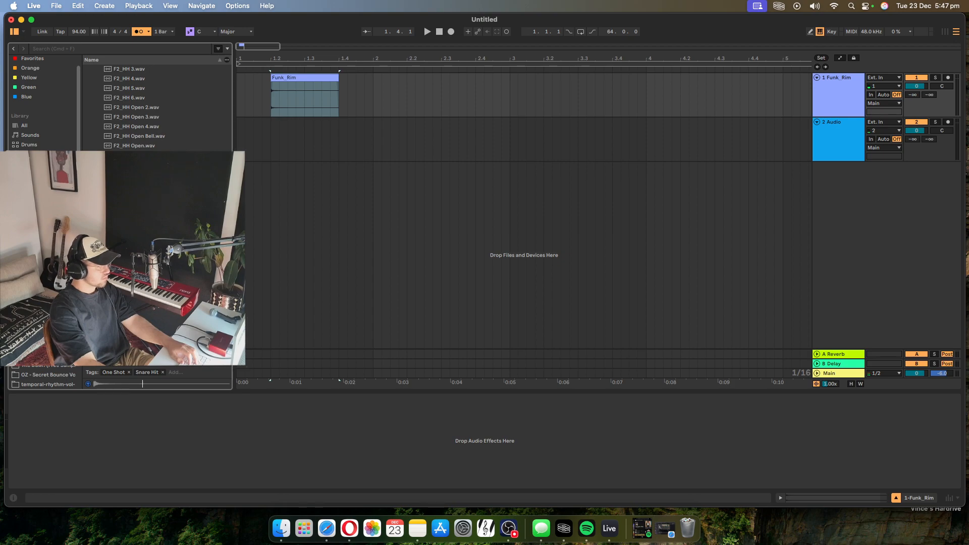
drag(131, 202, 273, 137)
Step: Play both layered hits from the start and trim the F2_Snare 5 clip's end to beat 1.4
click(259, 142)
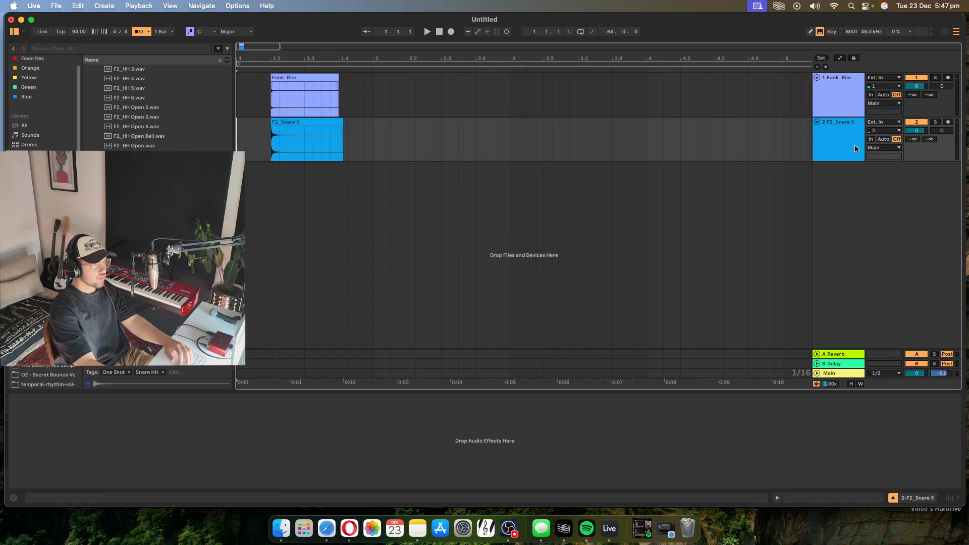
key(space)
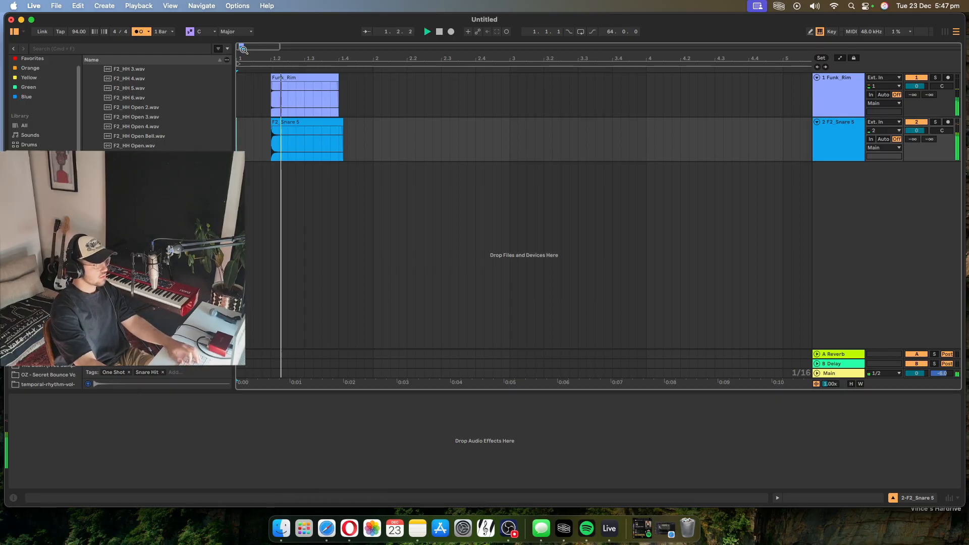
key(plus)
key(space)
drag(425, 138, 368, 110)
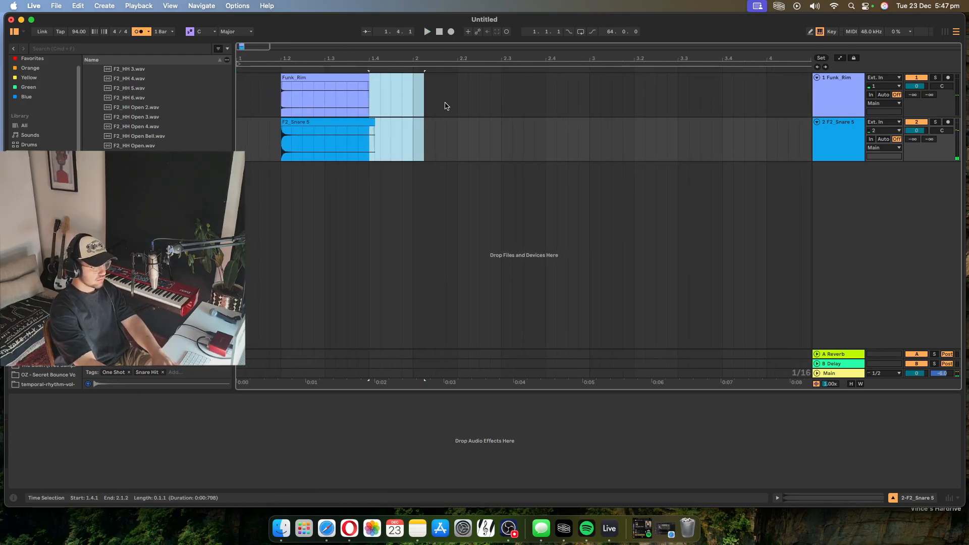
key(Delete)
Step: Lower the F2_Snare 5 track's volume to -10.6 dB and play the layered hit from the start
drag(916, 131, 916, 144)
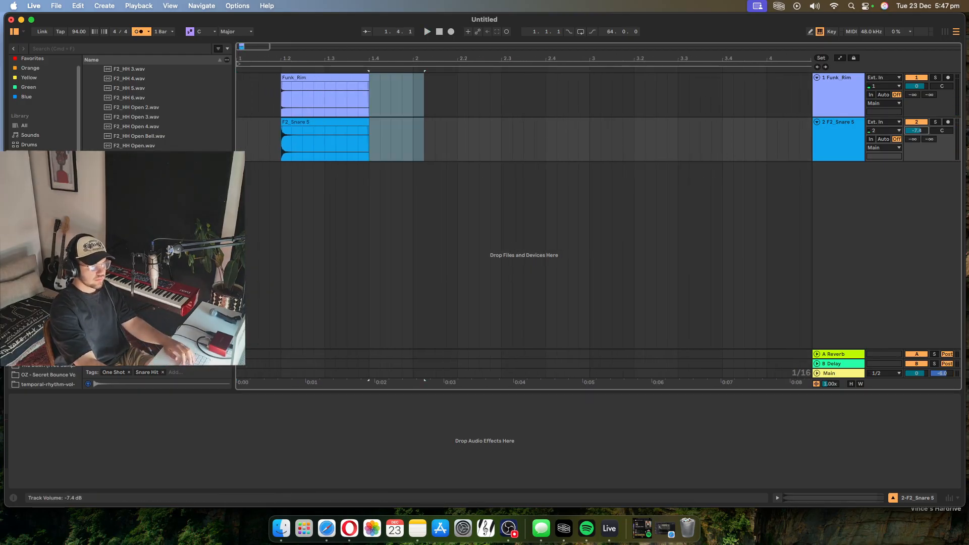
click(242, 150)
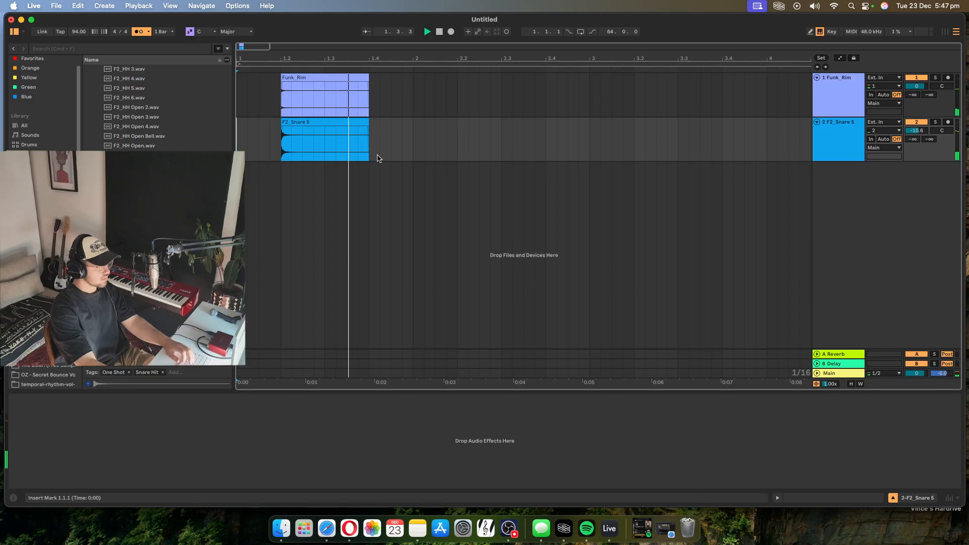
key(space)
Step: Duplicate the rim and snare clips to beat 1.4 and trim the copies to end at bar 2
drag(373, 153, 314, 140)
key(super+a)
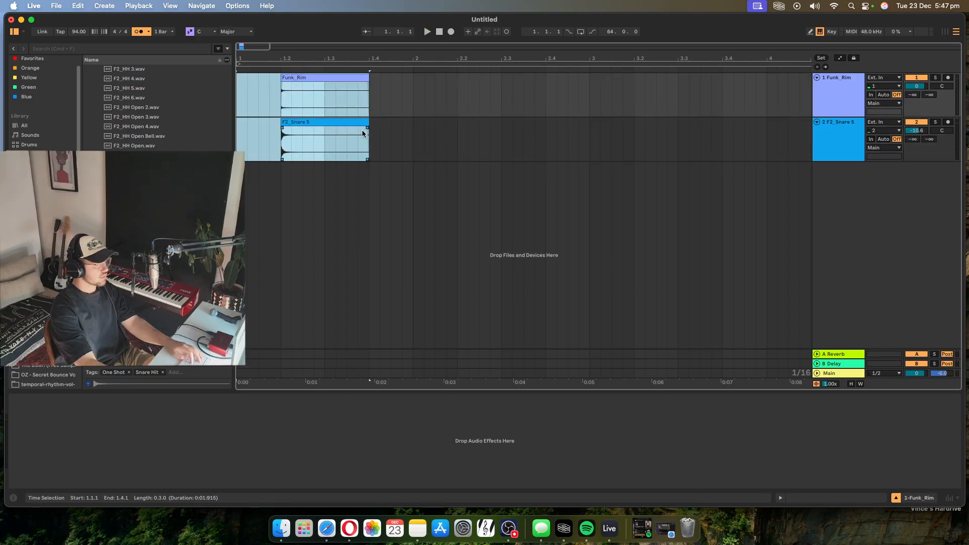
drag(374, 145, 284, 85)
key(super+d)
click(392, 144)
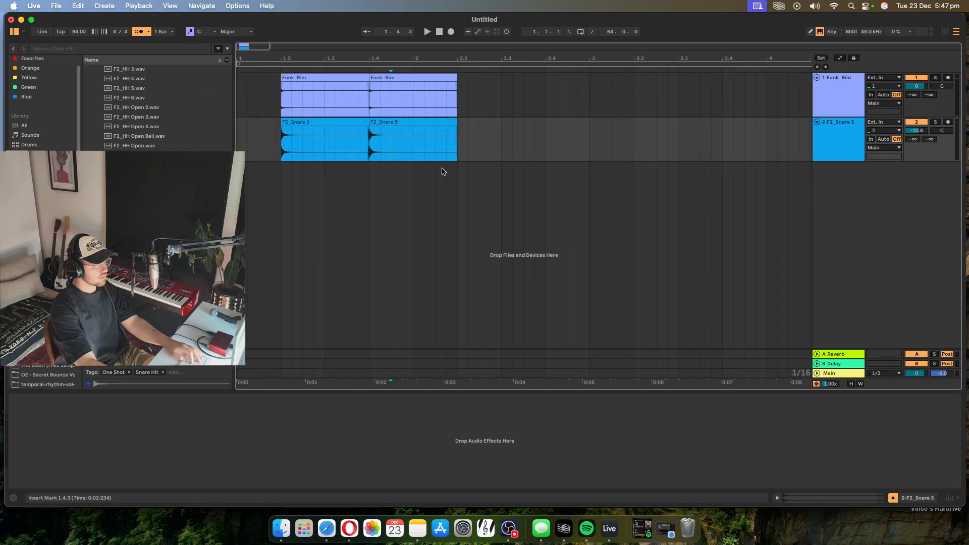
drag(457, 152, 413, 75)
key(Delete)
Step: Duplicate the one-bar rim and snare pattern four times and play the arrangement
key(super+a)
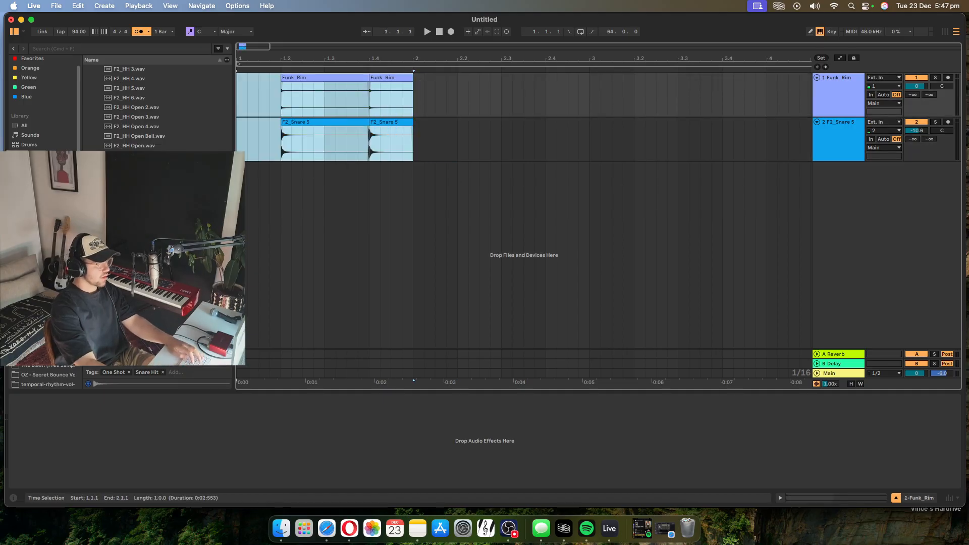
key(super+d)
key(super+d)
key(super+d)
key(super+d)
drag(266, 48, 267, 34)
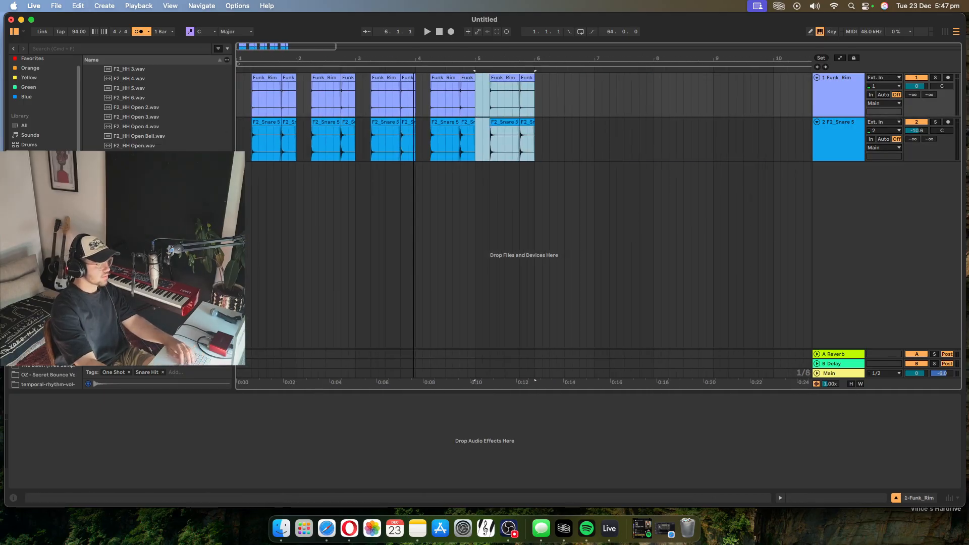
click(438, 31)
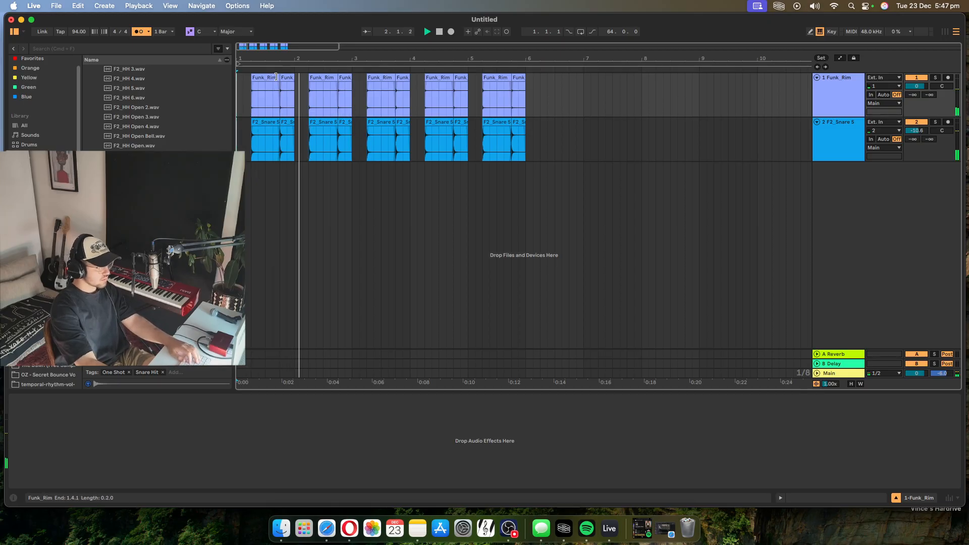
Step: Remove the third beat of bars 1 to 4 from the rim and snare clips on both tracks
drag(279, 85, 266, 85)
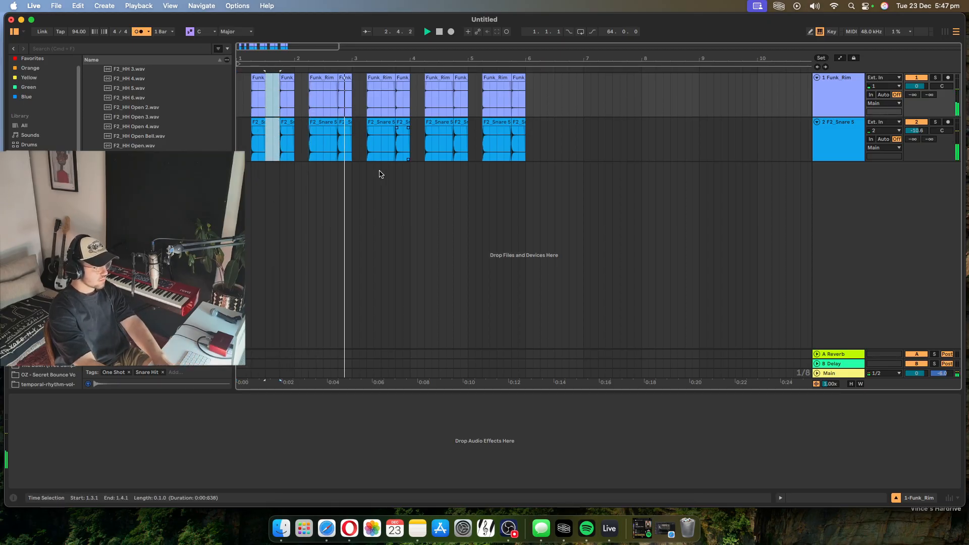
key(Delete)
drag(338, 86, 325, 87)
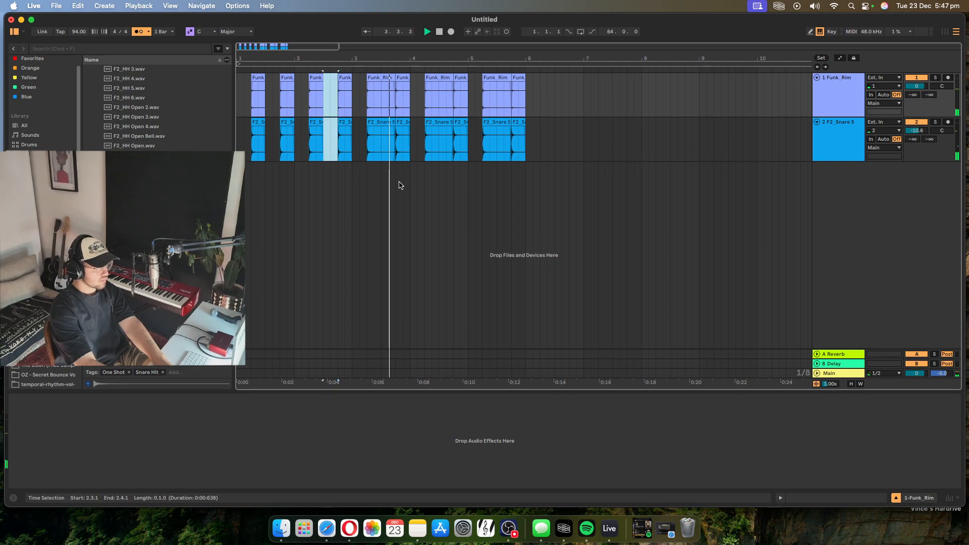
key(Delete)
drag(396, 85, 383, 85)
key(Delete)
drag(453, 84, 438, 80)
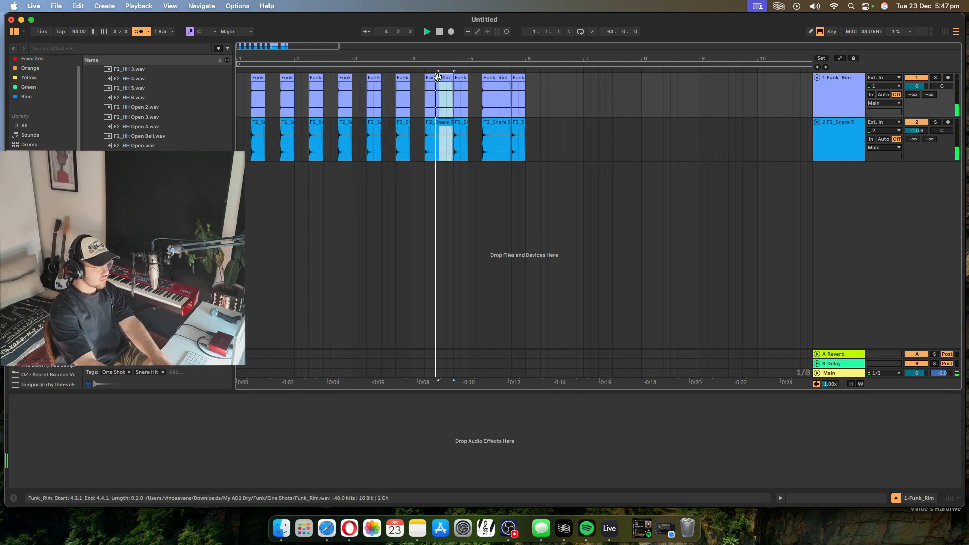
key(Delete)
key(space)
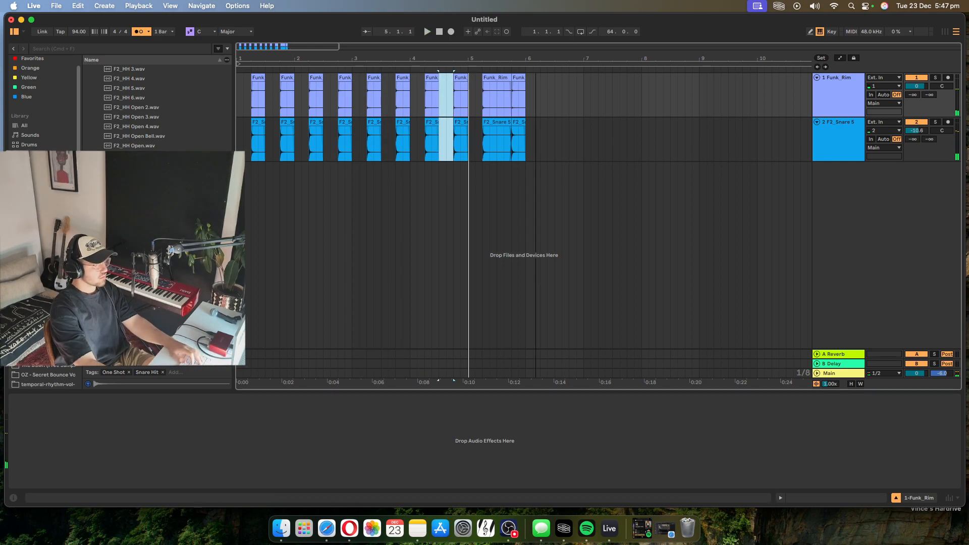
Step: Set the loop region to the four bars from 1.1.1 to 5.1.1 and turn looping on
key(minus)
key(minus)
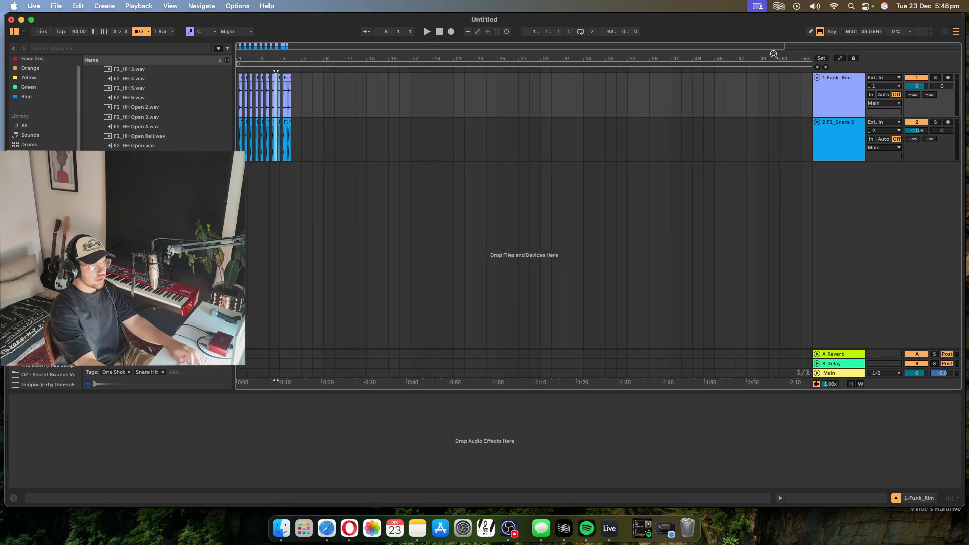
key(minus)
drag(753, 64, 269, 64)
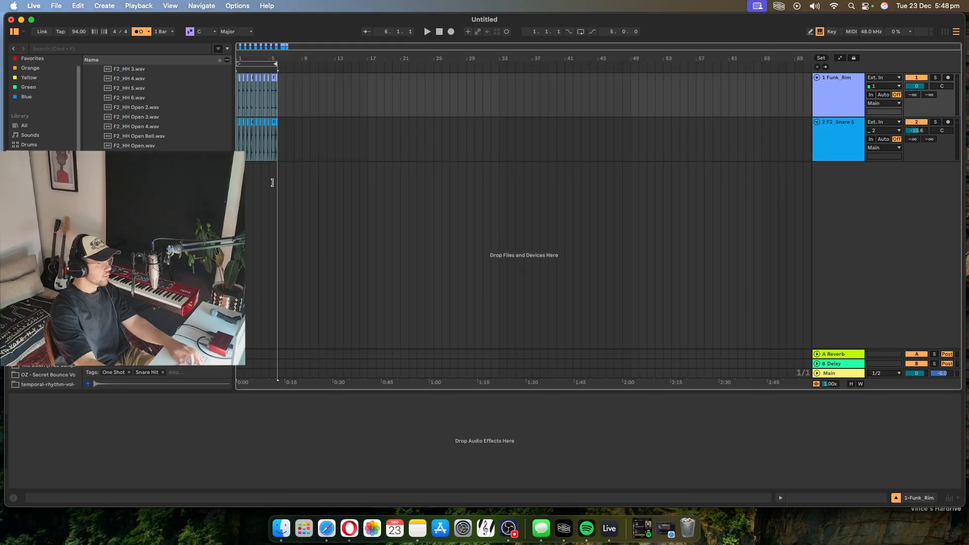
key(plus)
key(plus)
key(plus)
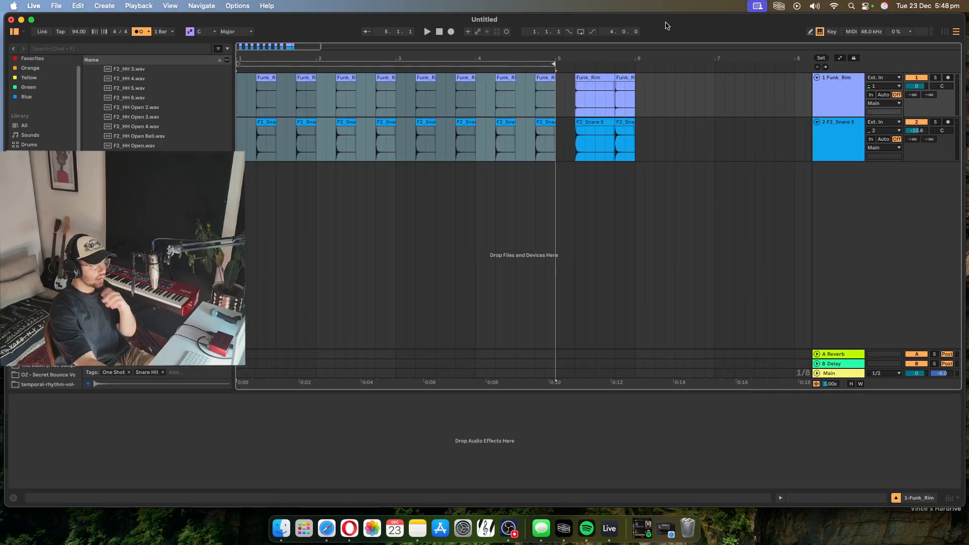
click(580, 31)
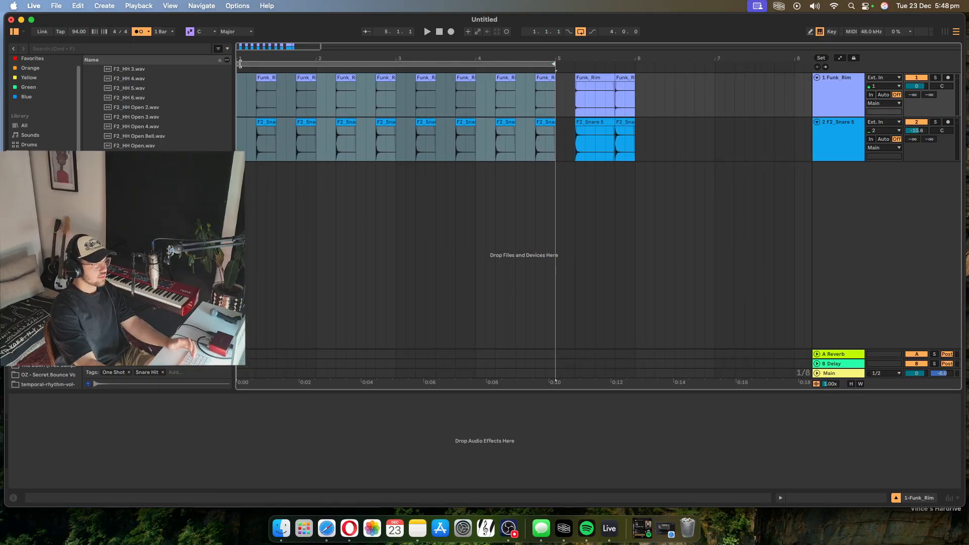
key(plus)
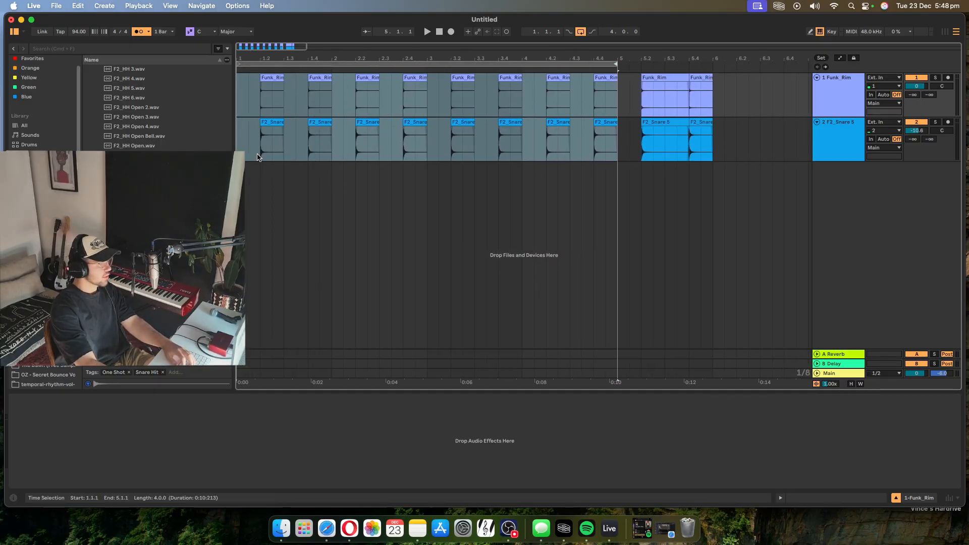
Step: Turn on Draw Mode and preview the kick one-shot in the Fairfax 2 folder while the loop plays from the start
click(236, 147)
key(b)
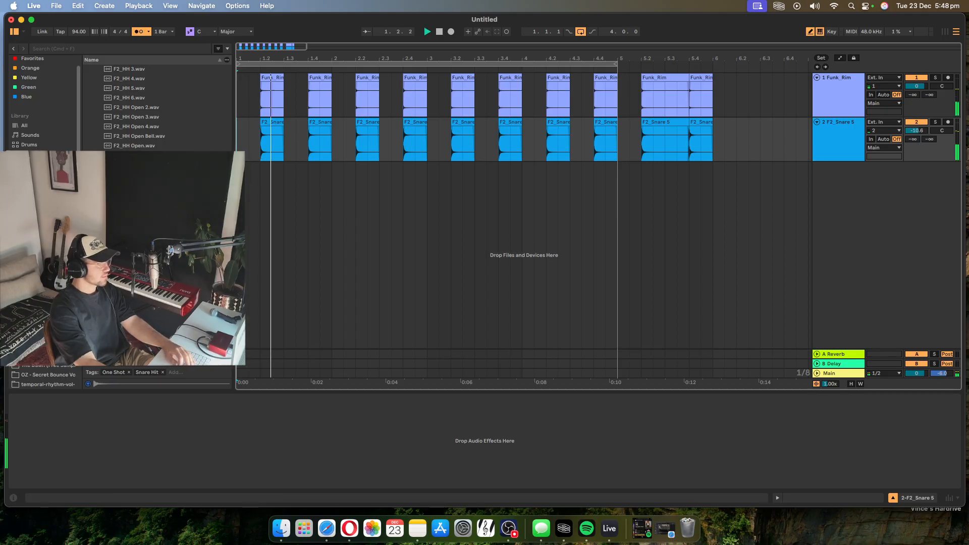
scroll(166, 192, up, 8)
scroll(166, 191, down, 5)
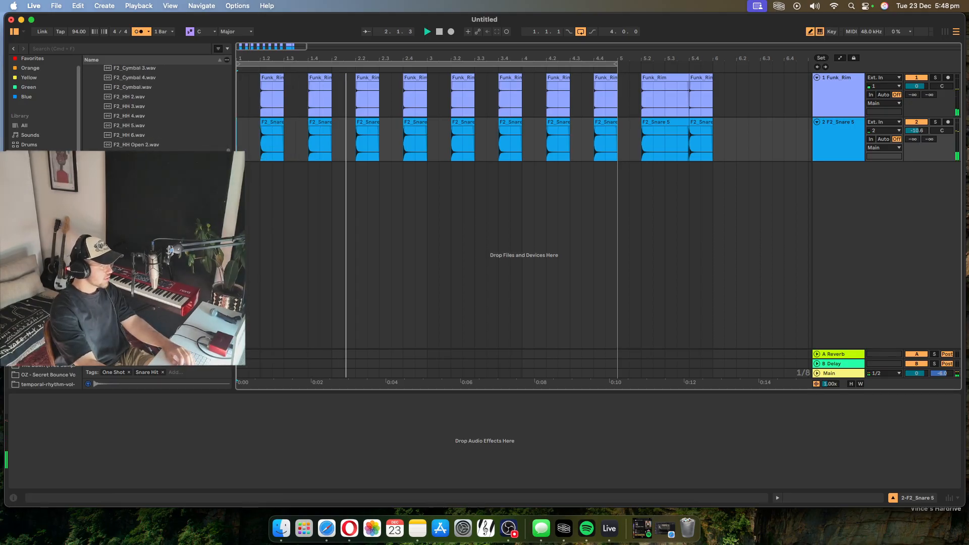
scroll(151, 106, down, 1)
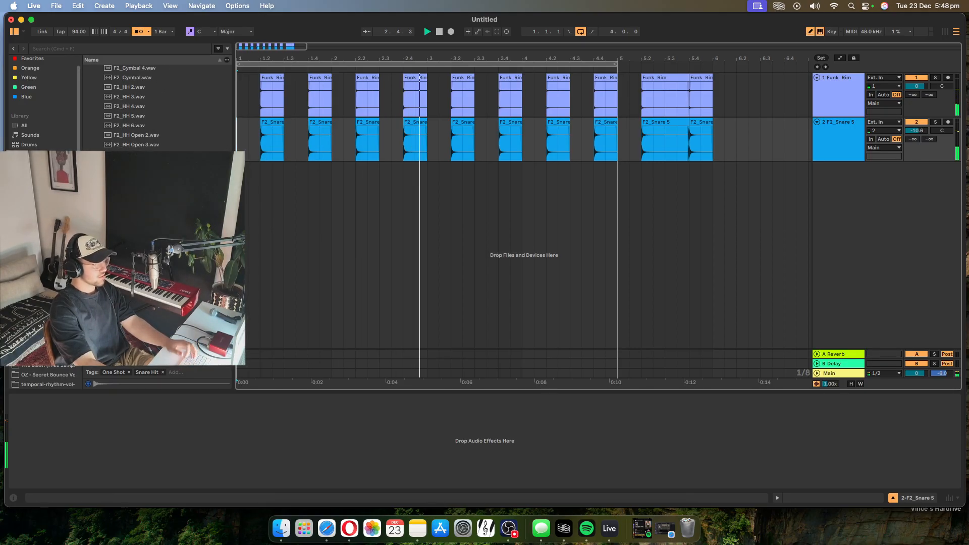
click(133, 182)
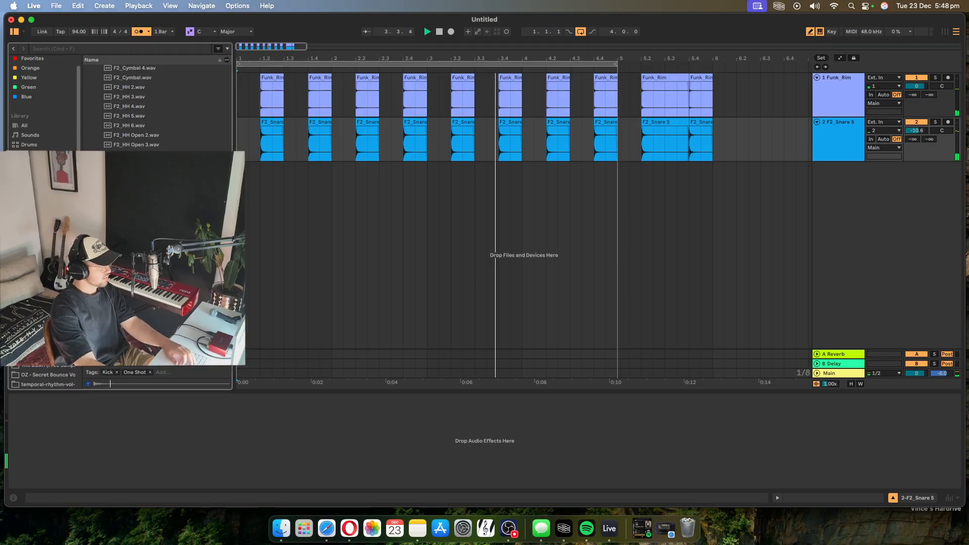
scroll(151, 106, up, 5)
Step: Browse the Funk folder's one-shots for a kick with the Fairfax 2 folder collapsed, and close the Funk folder
click(87, 117)
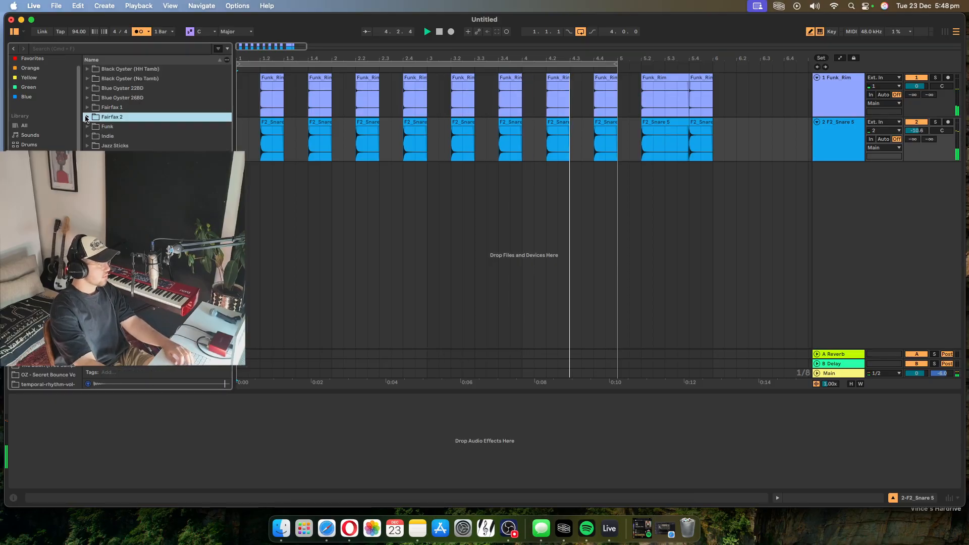
click(87, 127)
scroll(151, 106, down, 4)
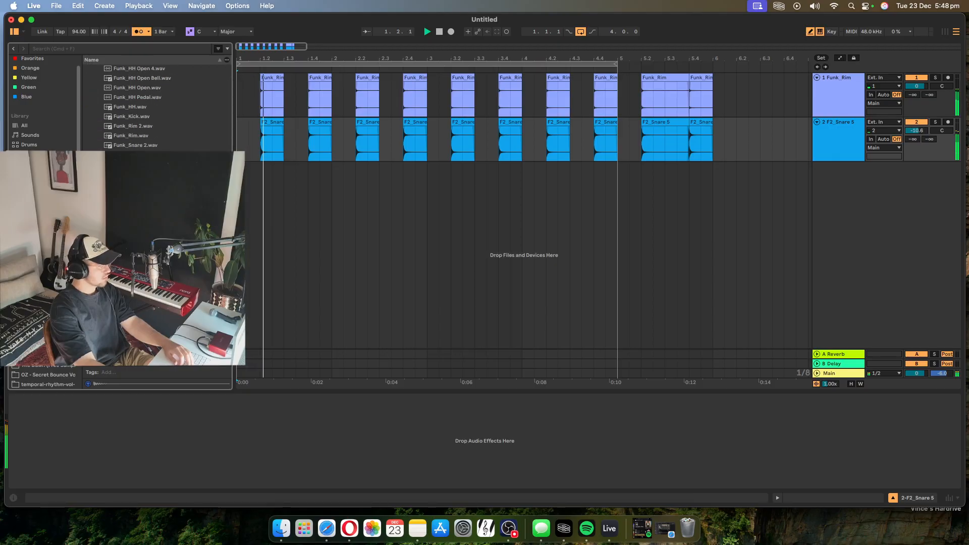
scroll(156, 106, up, 3)
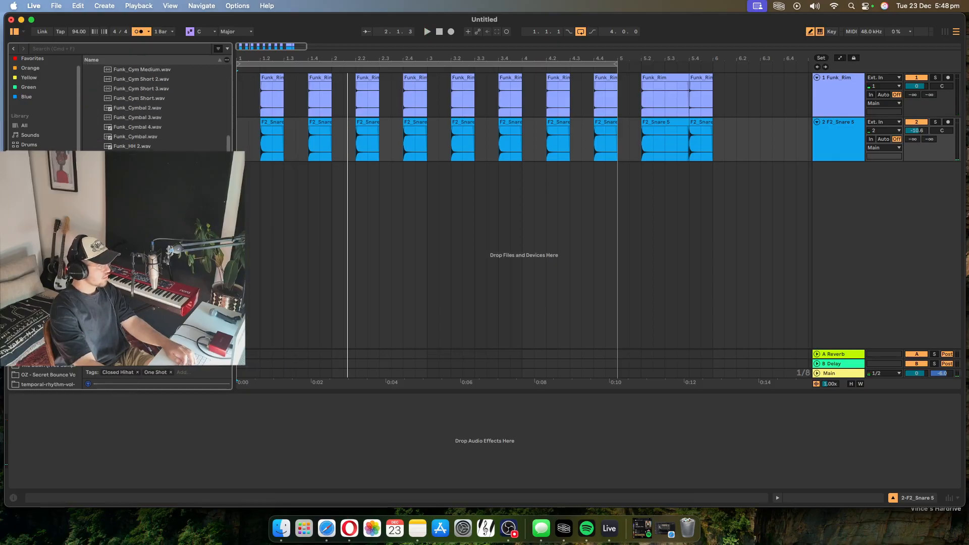
scroll(156, 106, up, 5)
click(91, 127)
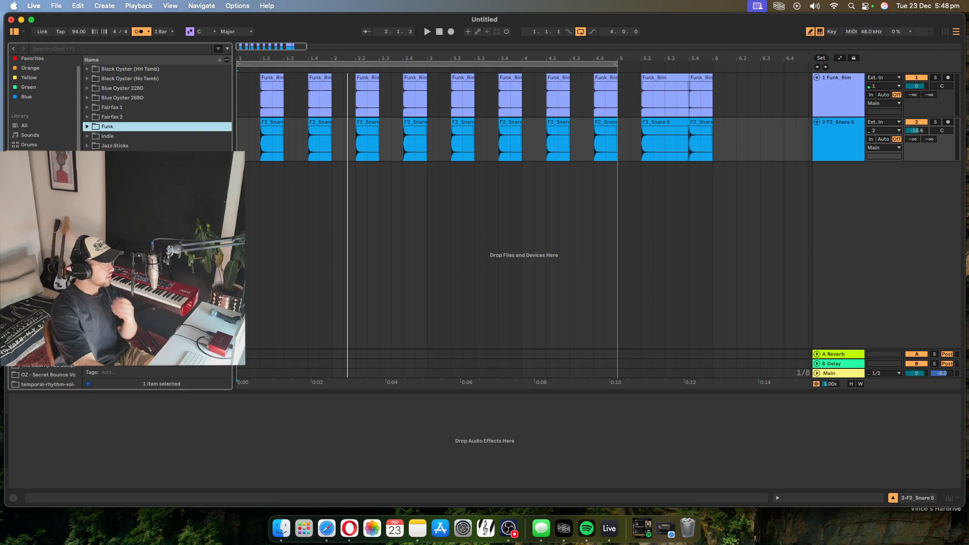
Step: Place the VD_Early_Kick one-shot at 1.1.1 on a new track below the snare and play it with the beat
click(90, 184)
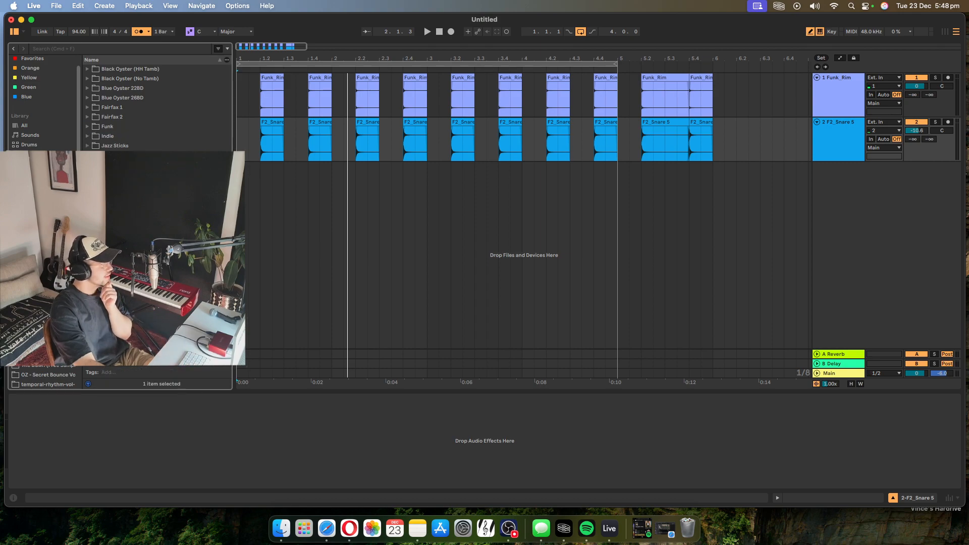
scroll(157, 107, down, 10)
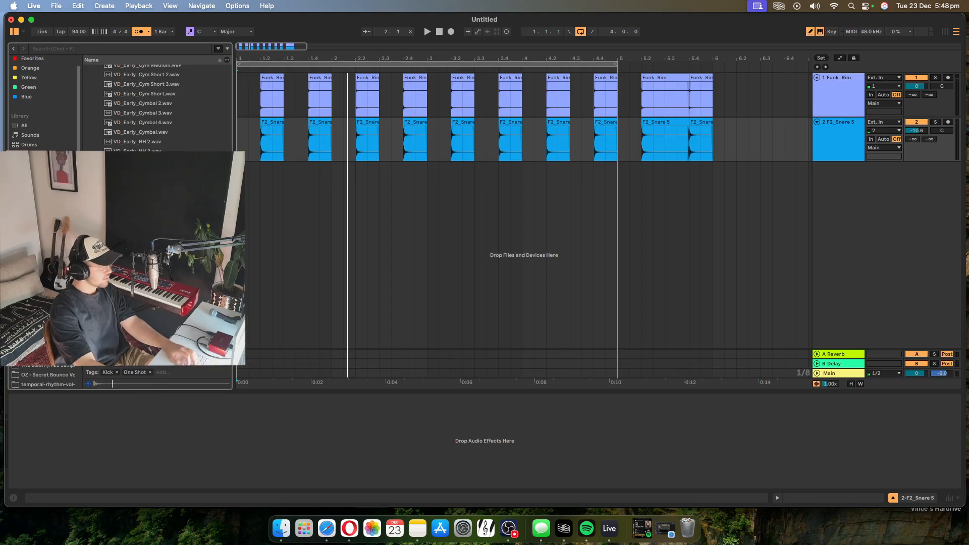
drag(136, 198, 240, 189)
key(space)
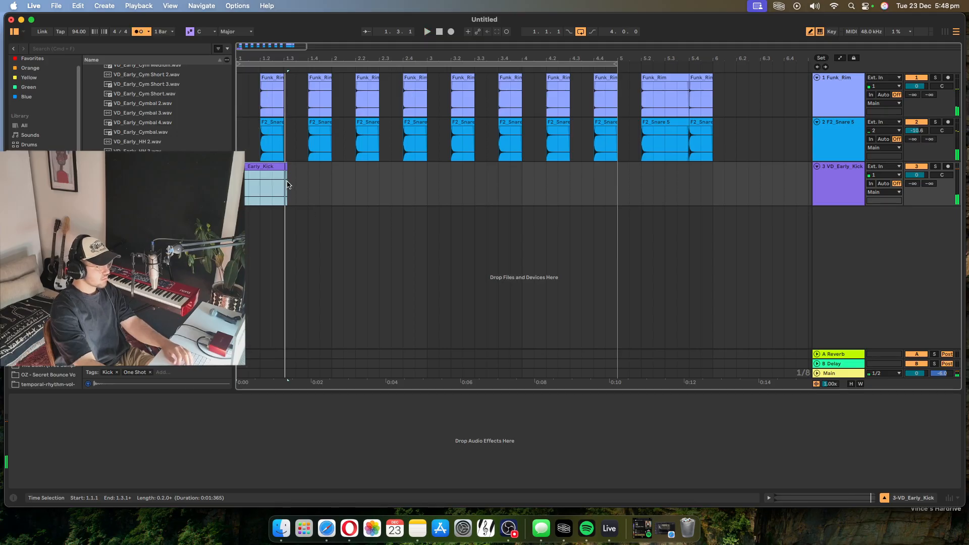
click(248, 61)
key(space)
mouse_move(247, 61)
mouse_down()
mouse_move(238, 67)
mouse_move(246, 67)
mouse_up()
Step: Place the VD_Late_Kick one-shot from the Vintage Dry Late 70s folder at 1.3.3 on a new track
scroll(156, 107, down, 4)
click(87, 212)
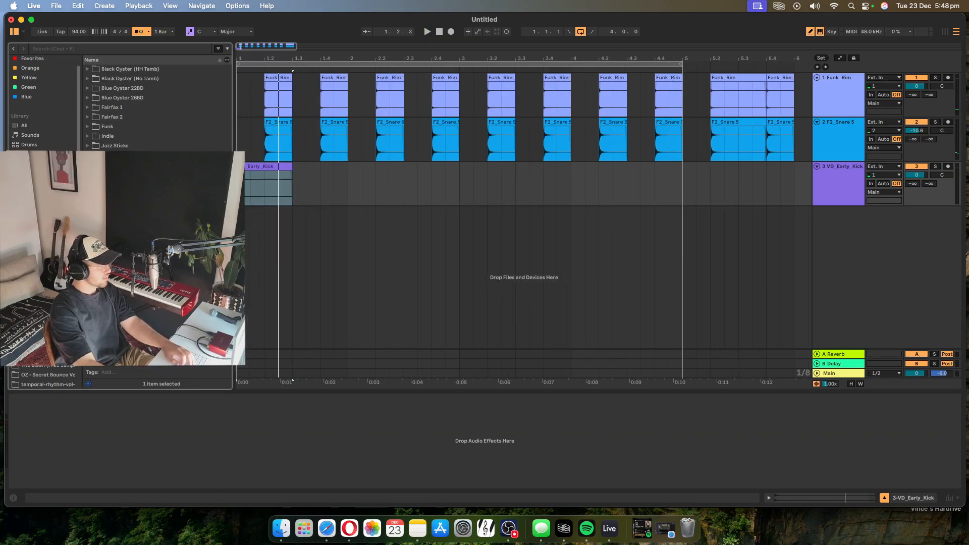
scroll(157, 202, down, 10)
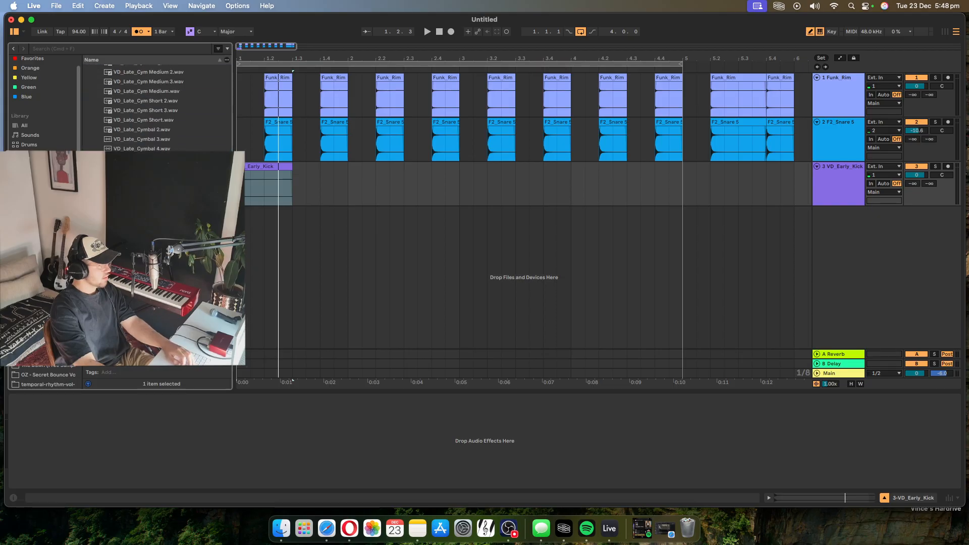
drag(134, 210, 317, 241)
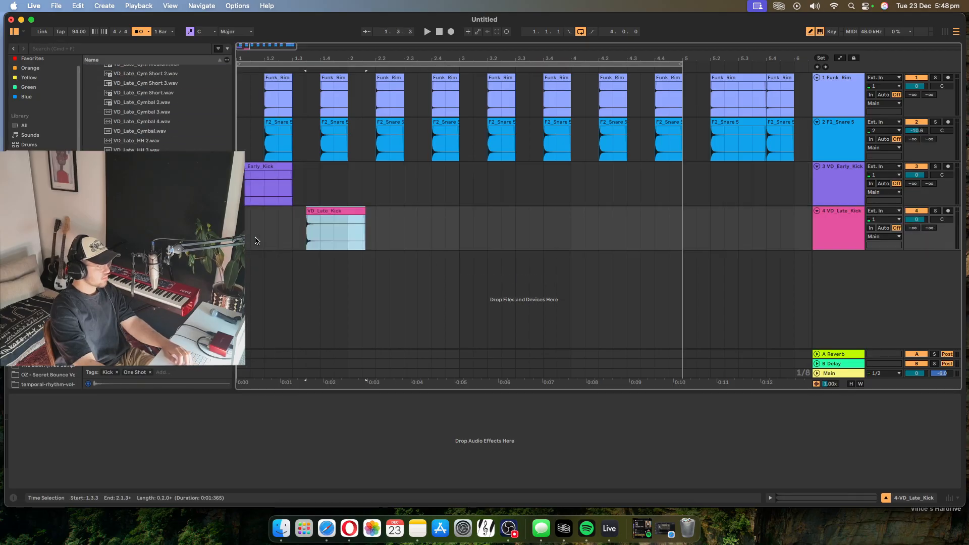
Step: Play the arrangement from the start and move the late kick clip to 1.2.3
click(252, 238)
click(240, 237)
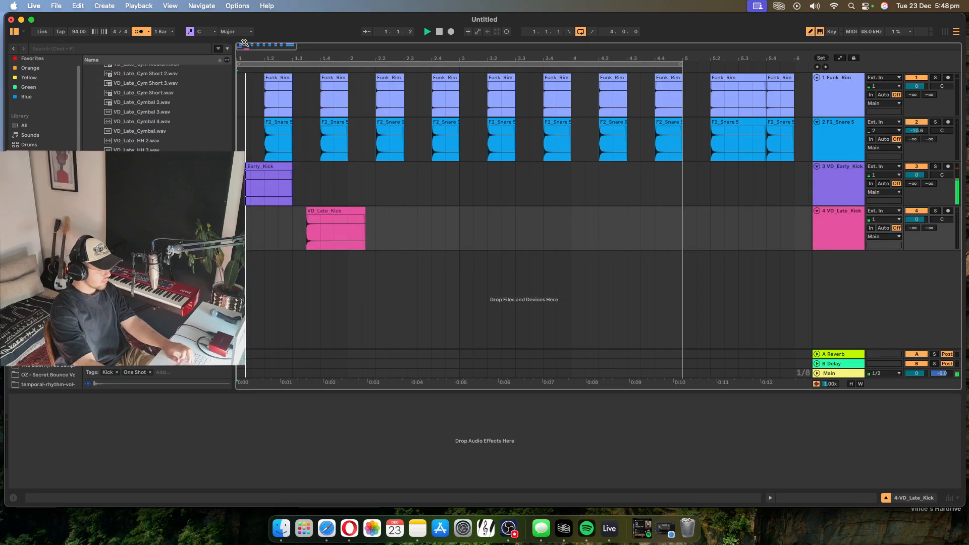
key(space)
drag(244, 43, 244, 55)
click(348, 199)
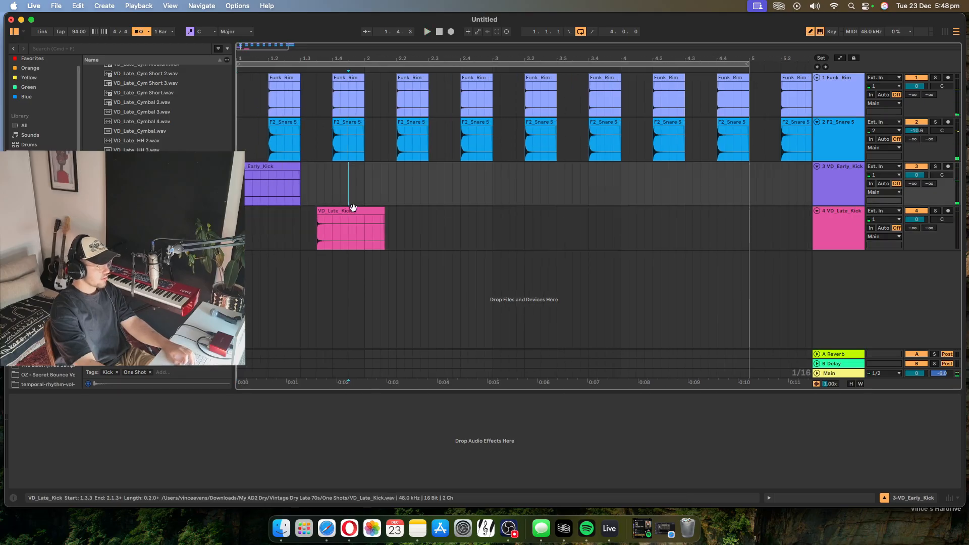
drag(354, 208, 323, 213)
Step: Trim the late kick clip to end at 1.3.1 and the early kick clip to end at 1.1.3
drag(396, 219, 302, 220)
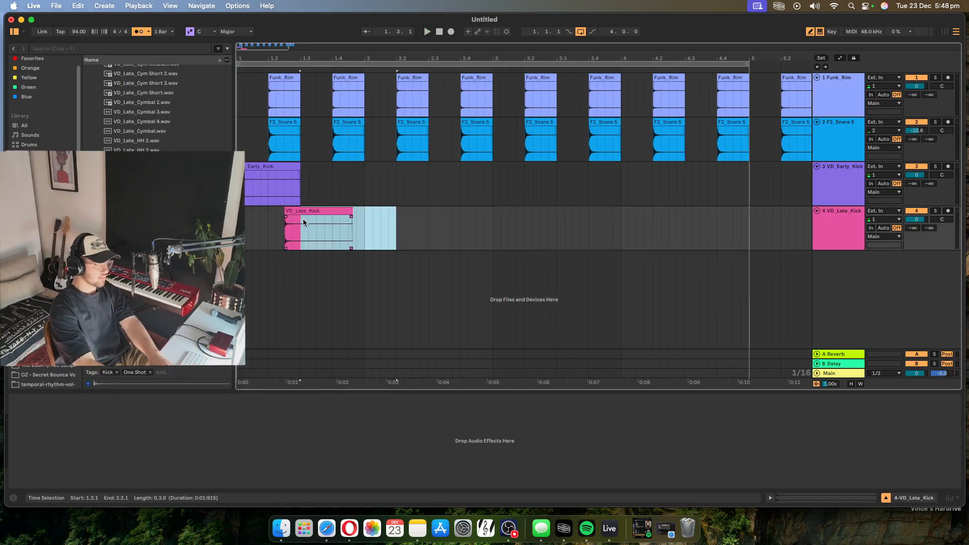
key(Delete)
drag(332, 187, 264, 184)
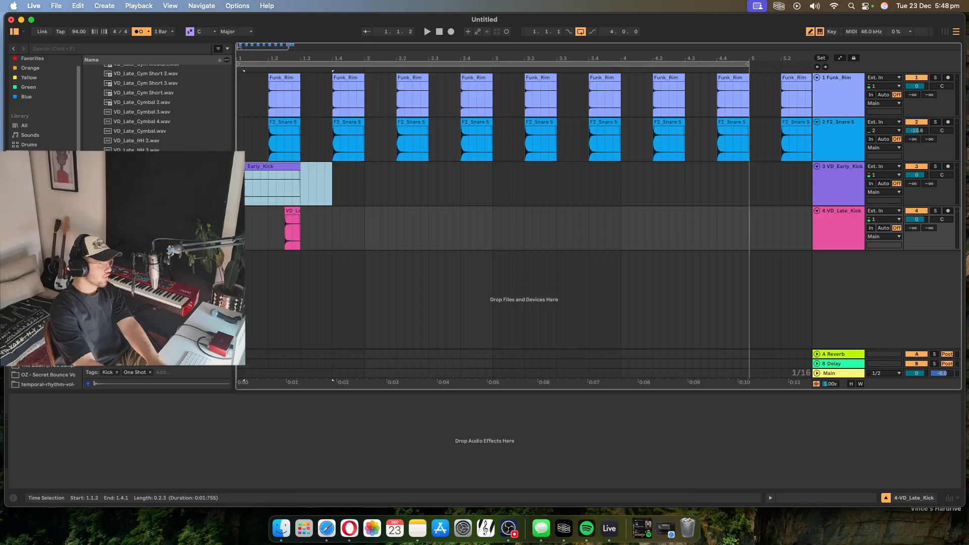
key(Delete)
Step: Set the VD_Late_Kick track's volume to -9.1 dB and check the balance by playing from 1.1.1
click(349, 196)
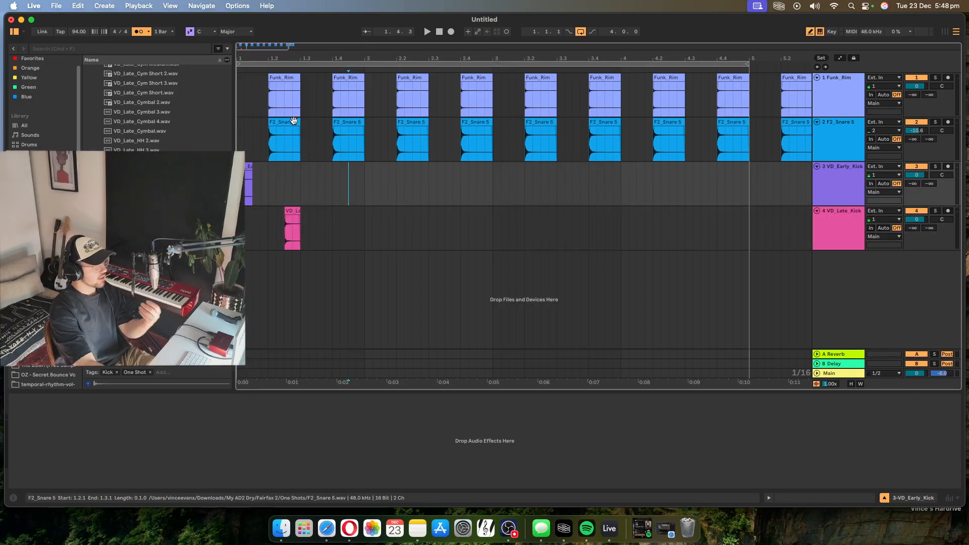
click(243, 100)
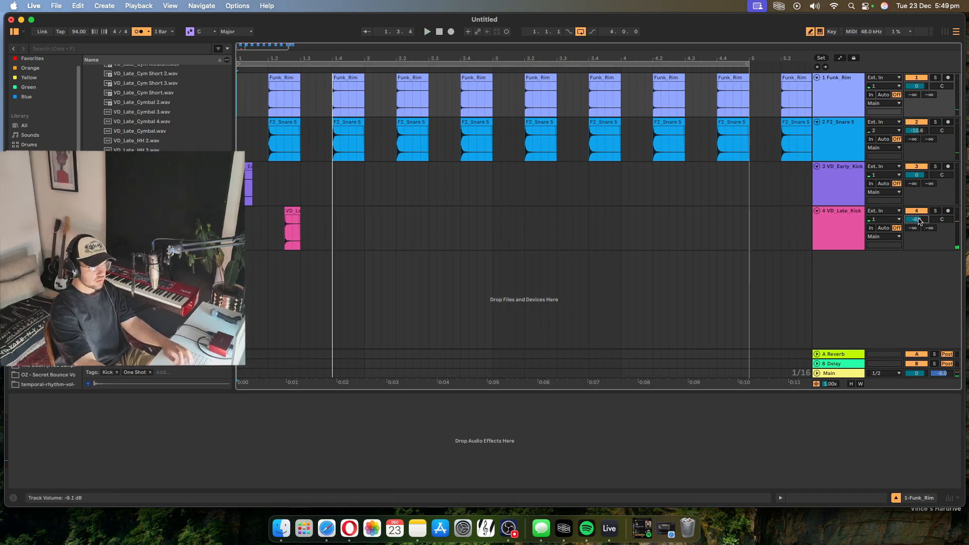
key(space)
key(space)
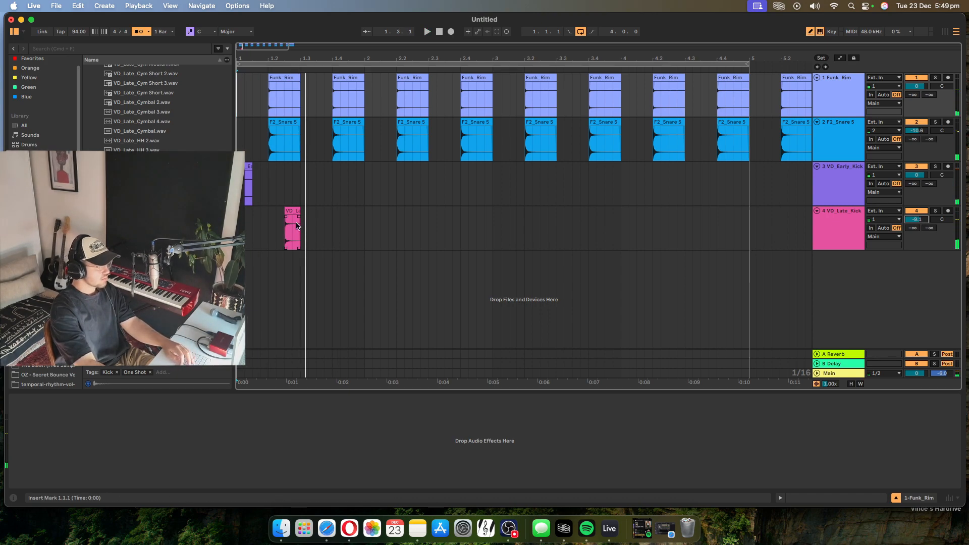
click(301, 229)
click(248, 200)
key(space)
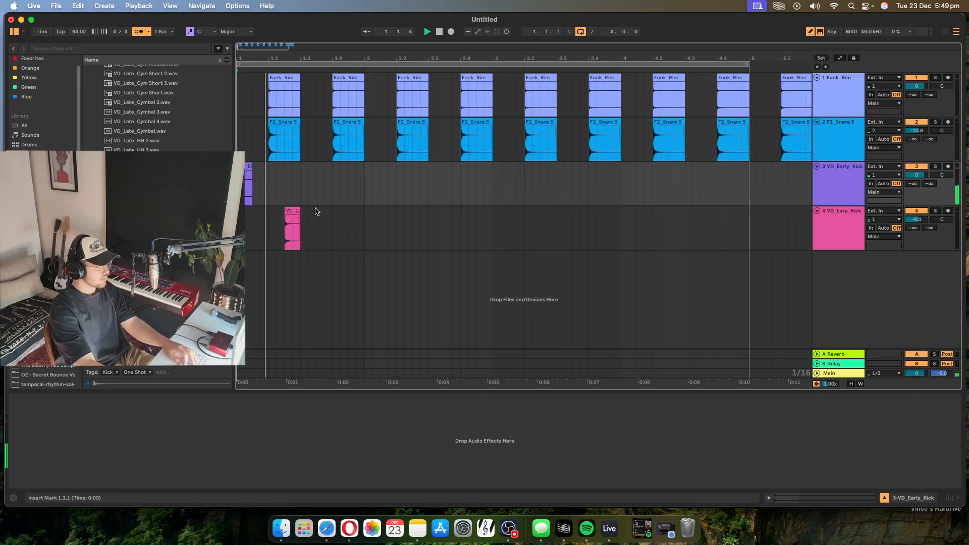
key(space)
Step: Duplicate the late kick clip to 1.3.3 and play the pattern from the start
drag(316, 217, 273, 234)
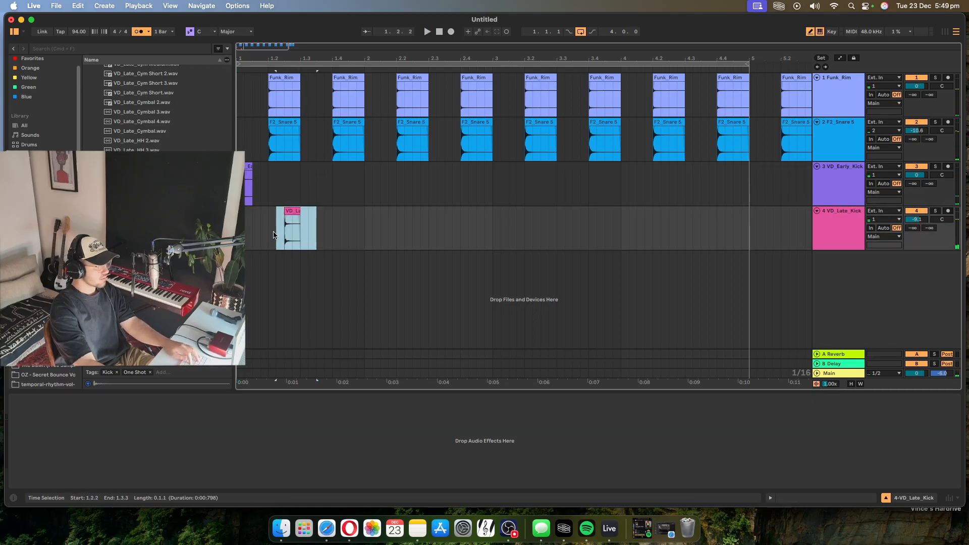
key(super+d)
key(Home)
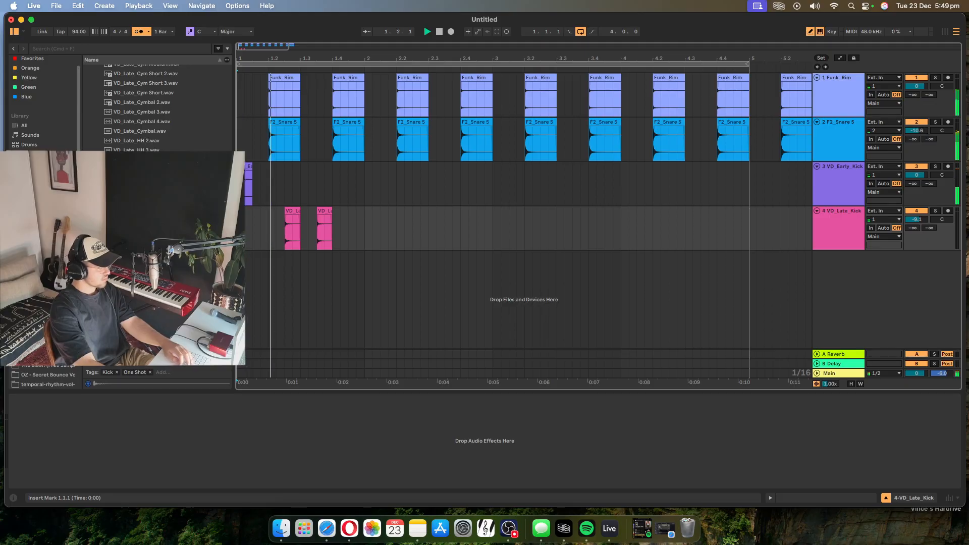
key(space)
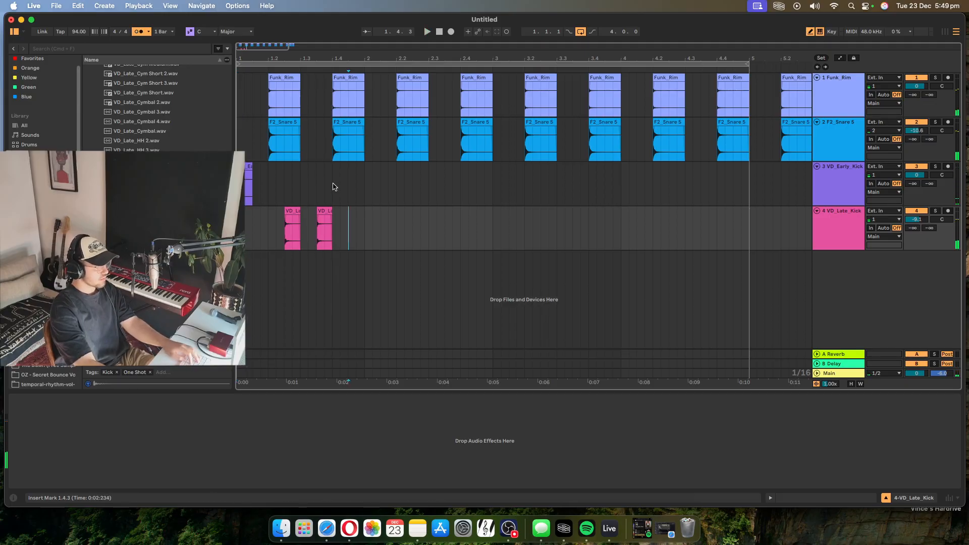
click(333, 187)
click(239, 222)
key(space)
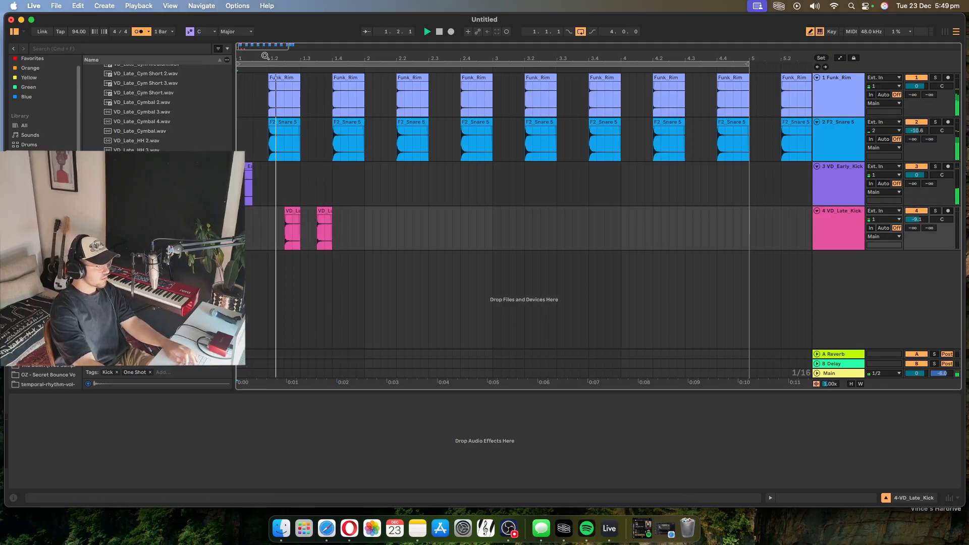
key(space)
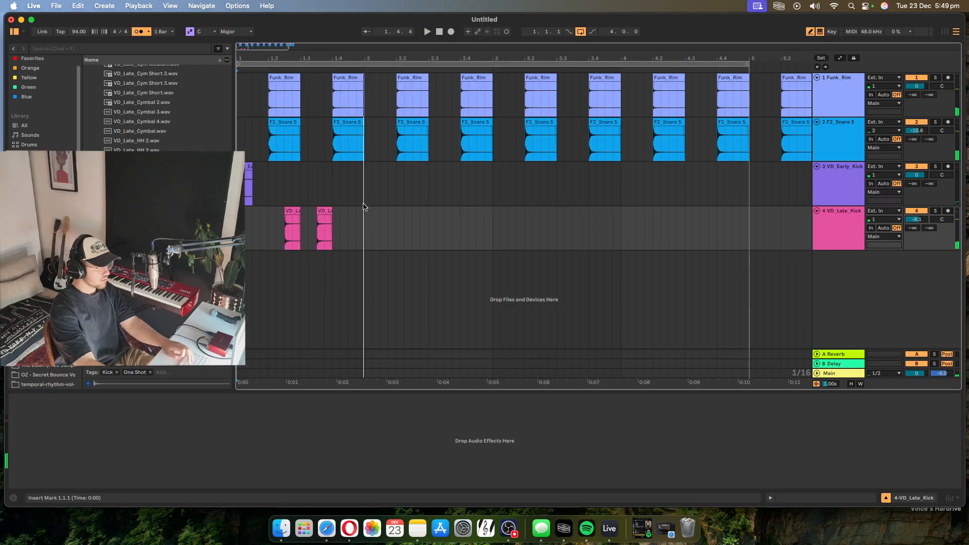
Step: Duplicate the early kick from the first bar to 2.1.1 and play the beat from the start
drag(364, 200, 238, 184)
key(super+d)
key(space)
key(space)
click(237, 144)
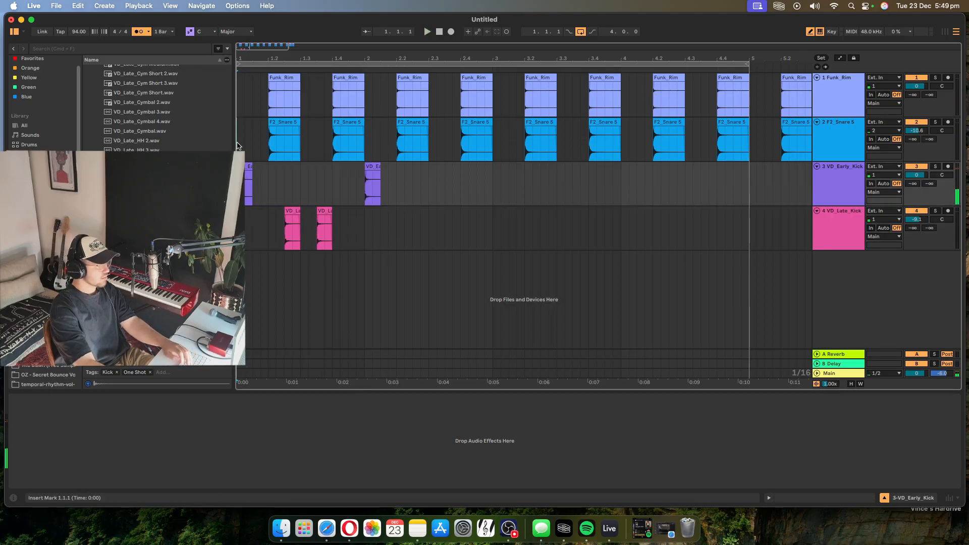
click(237, 144)
key(space)
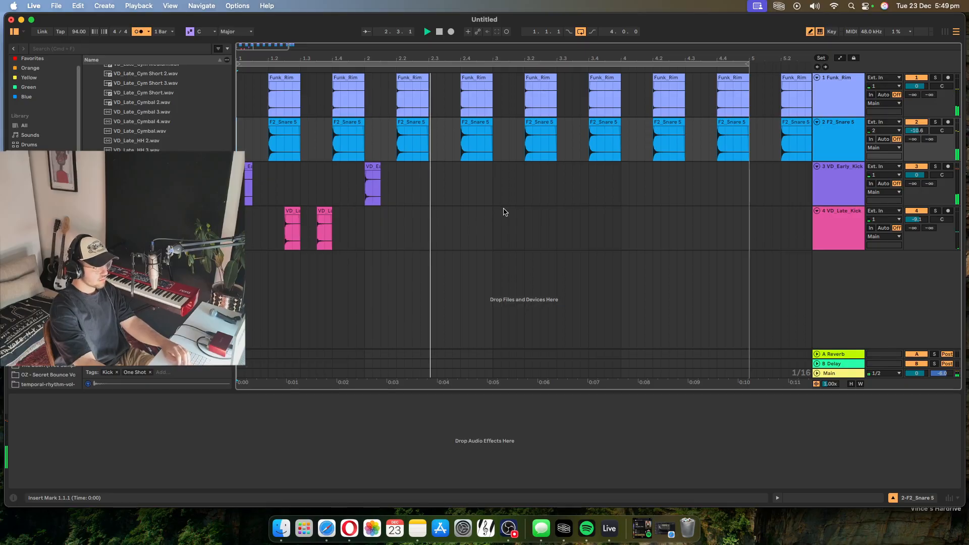
key(space)
Step: Duplicate the early kick at 2.1.1 to 2.4.3 and split the copy at 2.4.4
drag(478, 190, 365, 189)
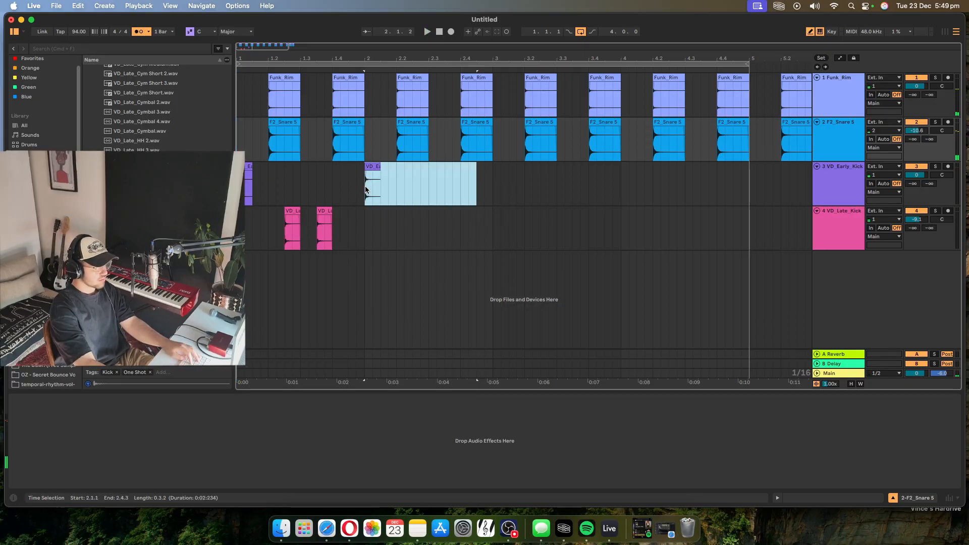
key(super+d)
click(485, 184)
key(super+e)
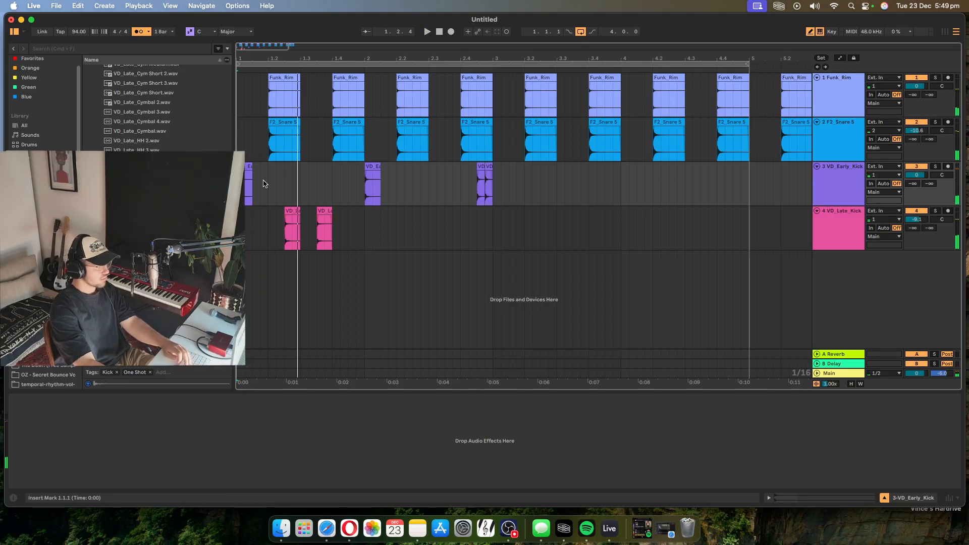
Step: Try an extra early kick at 1.1.4, audition it from the start and delete it
drag(253, 183, 273, 174)
key(super+d)
click(239, 156)
key(space)
key(space)
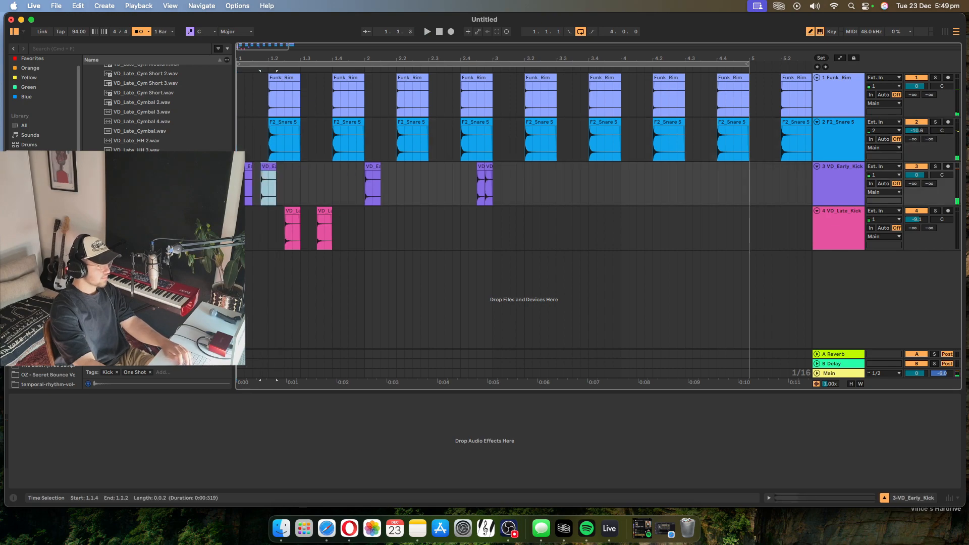
key(Home)
key(space)
key(space)
key(Delete)
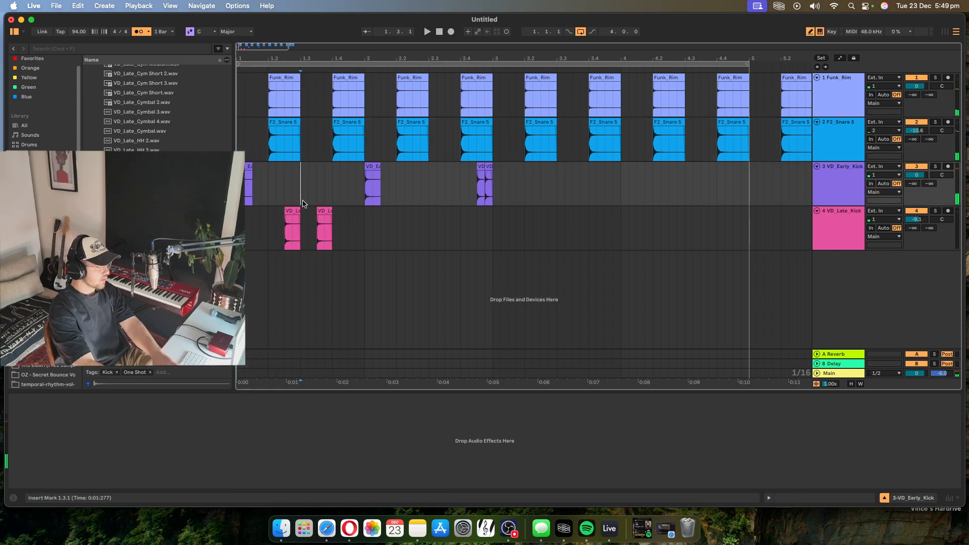
Step: Copy the late kick clip at 1.2.3 to 1.1.3 on the same track and play the pattern
click(292, 211)
click(257, 220)
key(super+v)
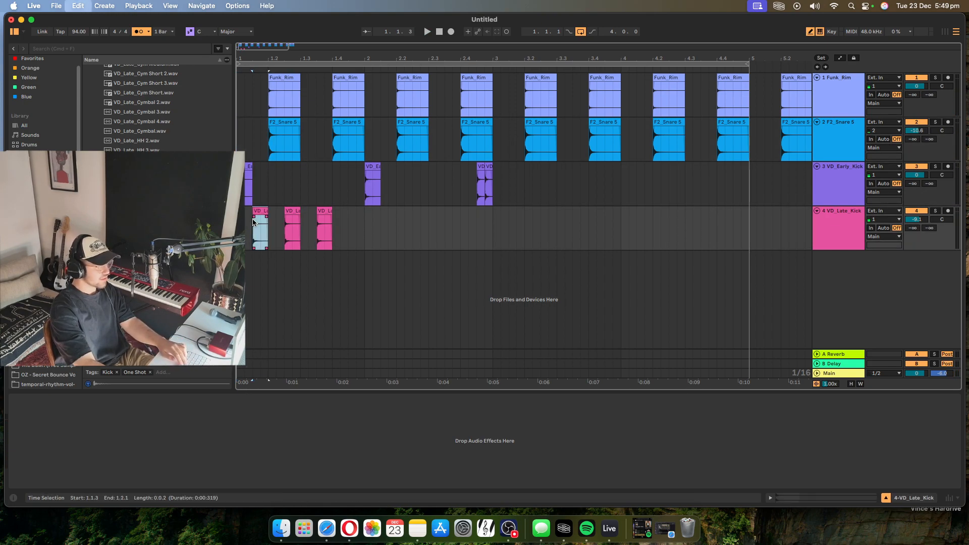
click(245, 225)
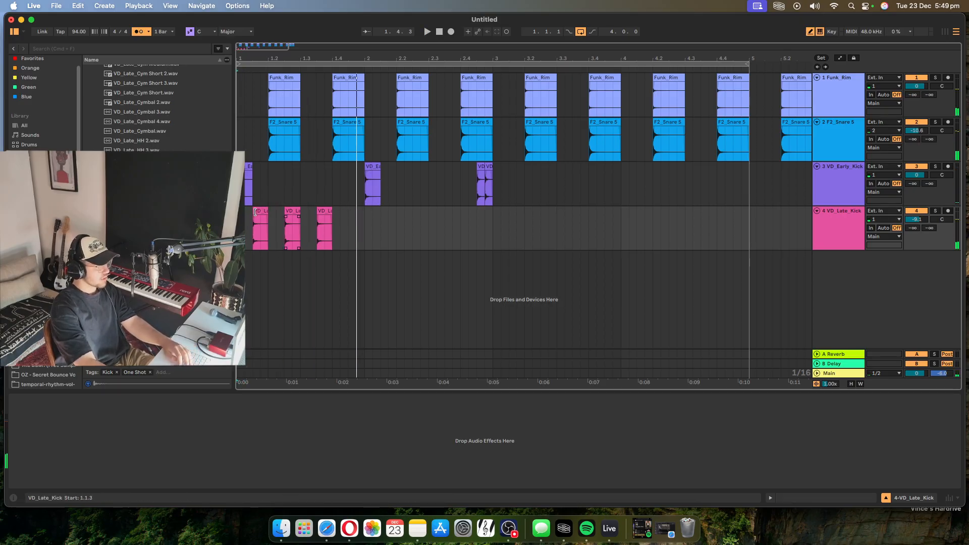
Step: Play the pattern from the start and delete the leftover early kick fragment at 2.4.4
key(space)
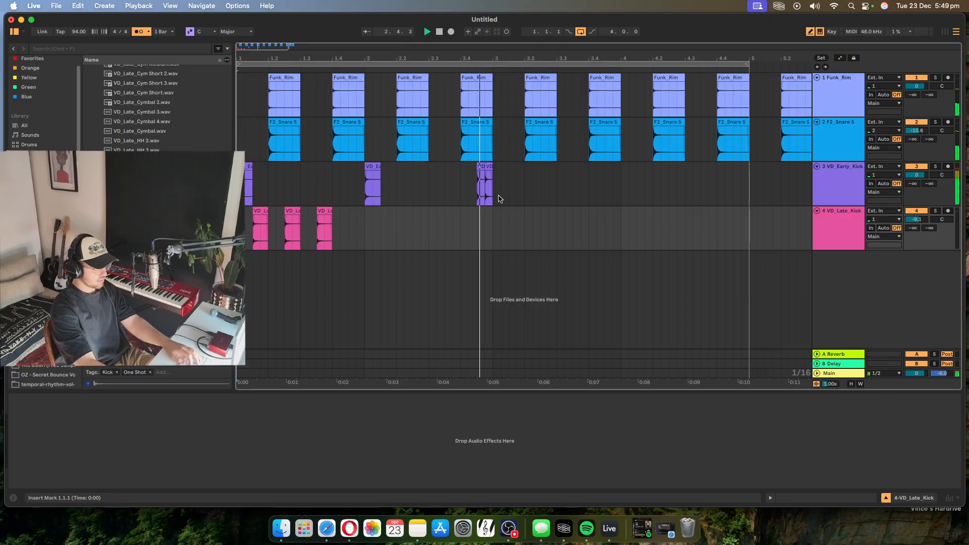
click(488, 174)
click(489, 167)
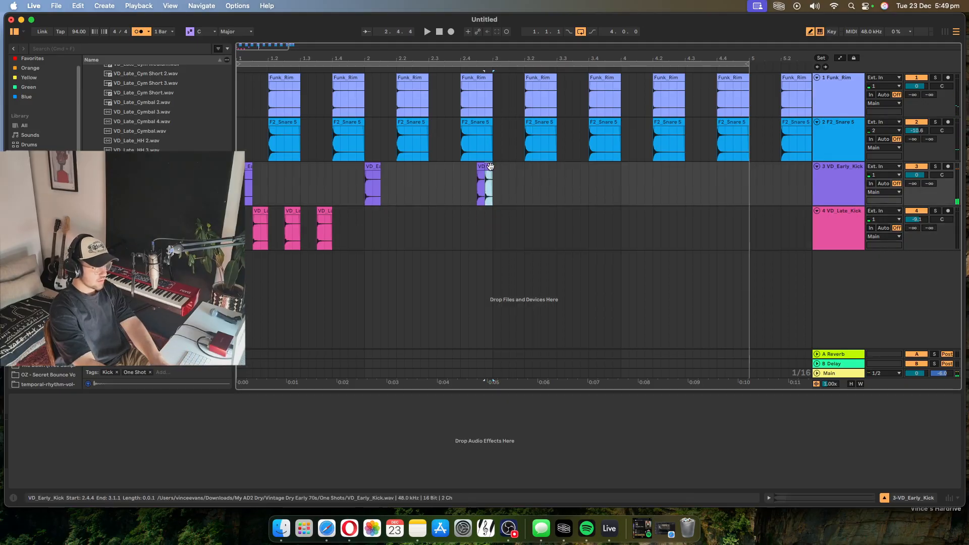
key(Delete)
Step: Duplicate the first two bars of the early and late kick tracks to 3.1.1 and play the beat
drag(492, 175, 240, 227)
key(ctrl+d)
click(577, 186)
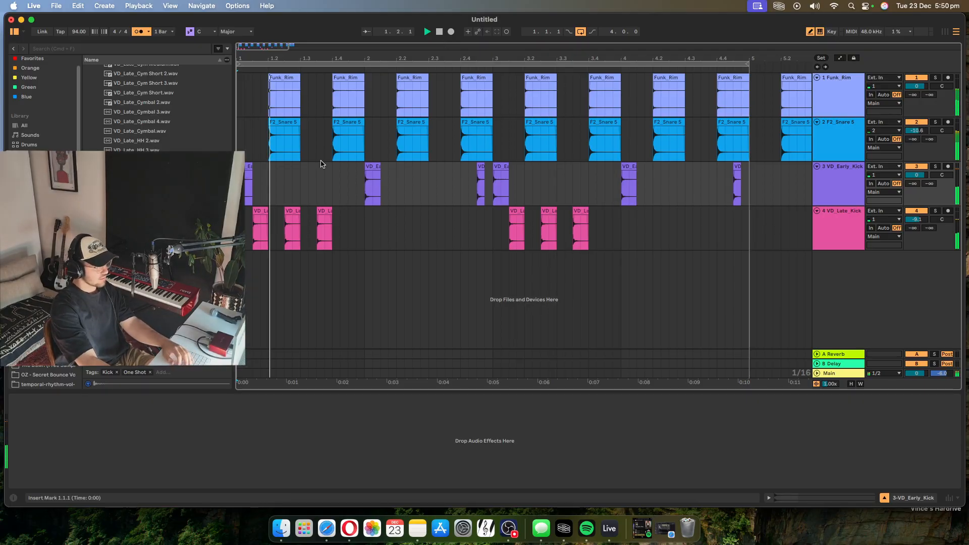
Step: Audition the open hi-hat samples, add VD_Late_HH Open 2 at 1.4.4 on a new track and lower its volume
scroll(146, 106, up, 3)
click(147, 203)
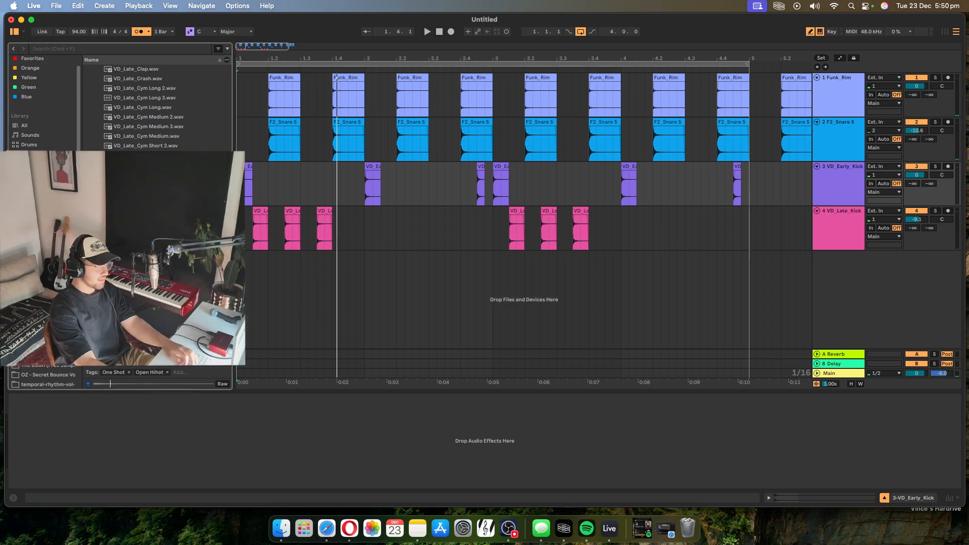
drag(147, 204, 361, 272)
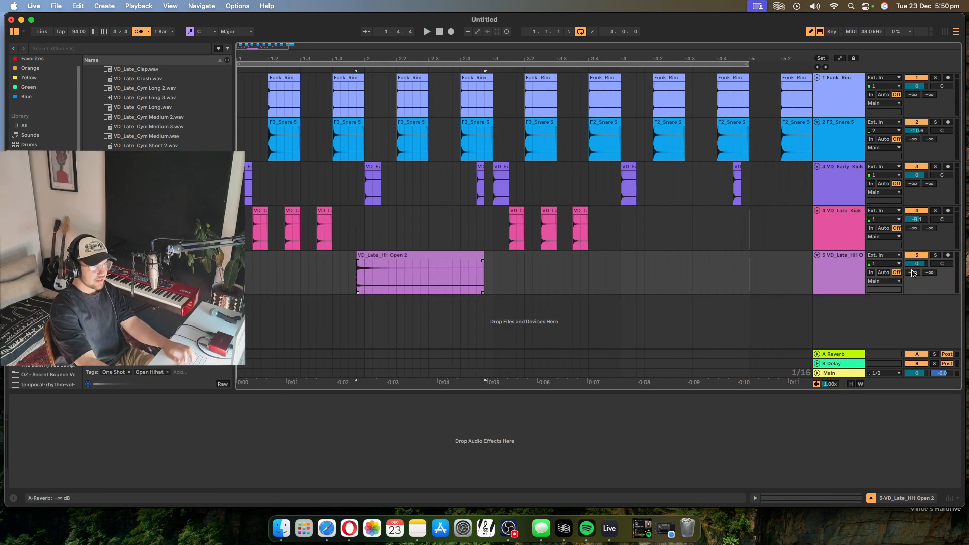
click(513, 536)
click(385, 244)
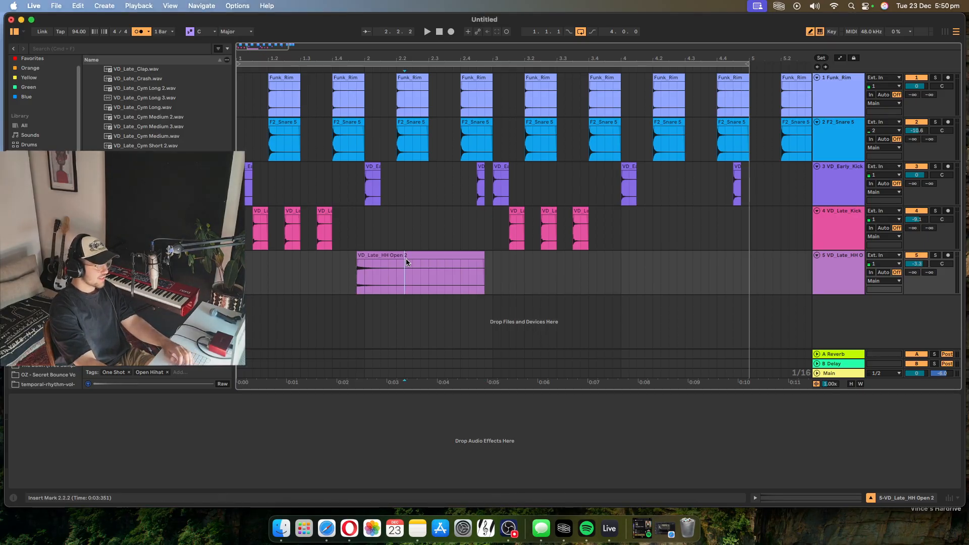
Step: Move the VD_Late_HH Open 2 clip to 1.1.3, set its track volume to -12.4 dB and play from the start
drag(396, 259, 352, 258)
click(258, 273)
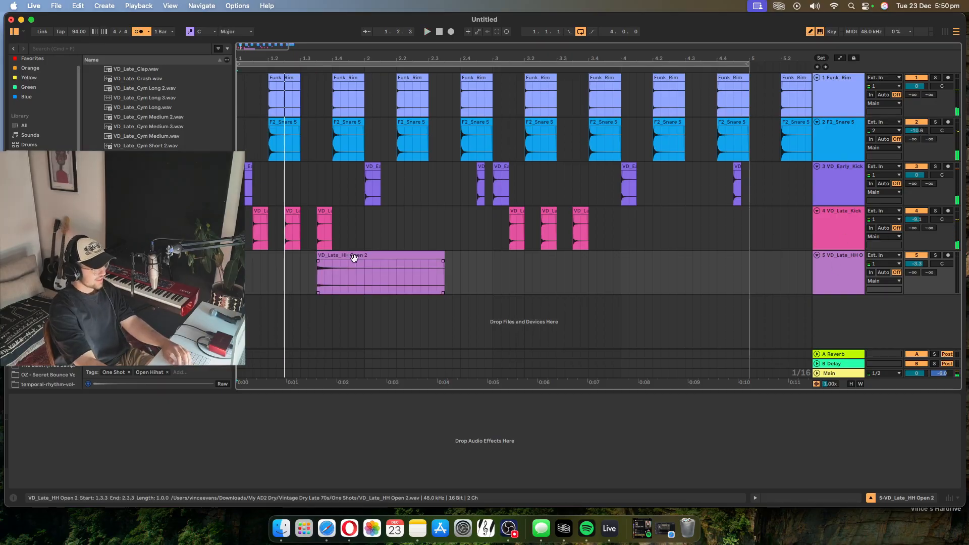
drag(353, 259, 249, 268)
click(249, 268)
key(space)
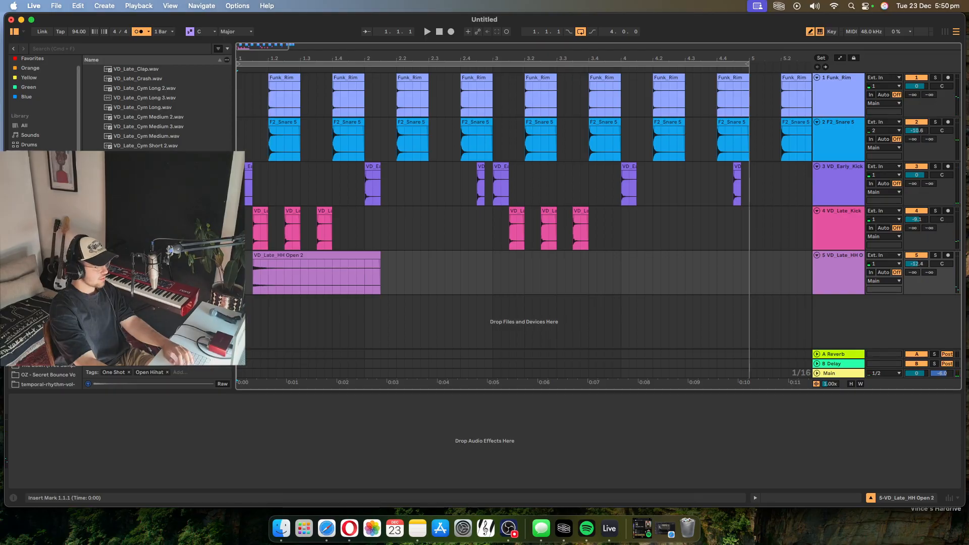
Step: Trim the open hi-hat clip to end at 2.1.1 and duplicate the track's first two bars to 3.1.1
mouse_move(380, 262)
mouse_down()
mouse_move(357, 261)
mouse_move(366, 261)
mouse_up()
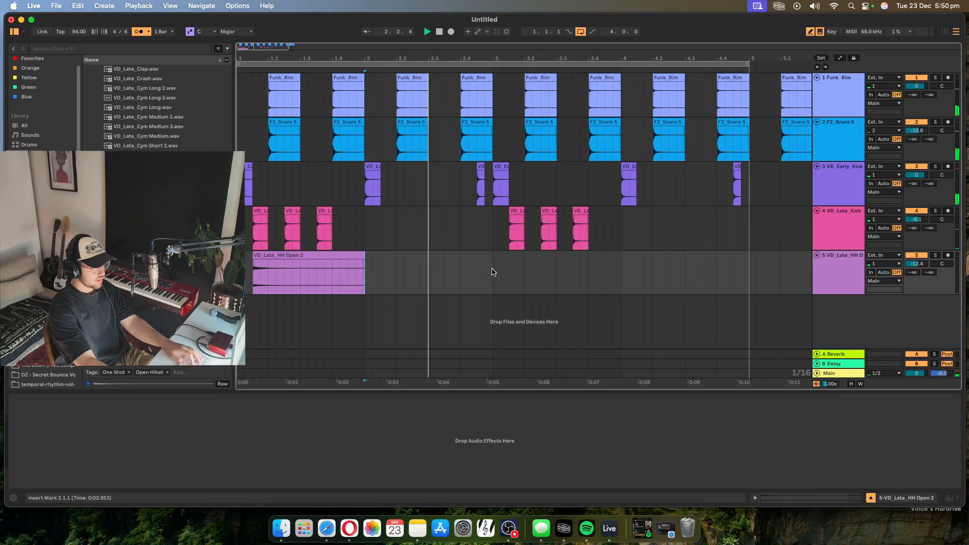
drag(493, 272, 247, 267)
key(super+d)
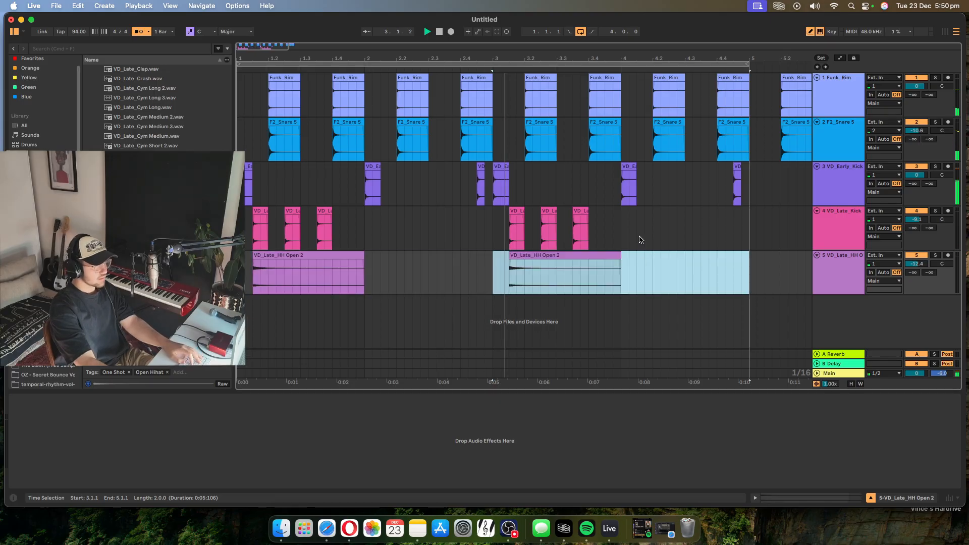
click(629, 261)
Step: Delete the surplus rim and snare clips after 5.1.1 and play the loop from the start
drag(267, 48, 272, 20)
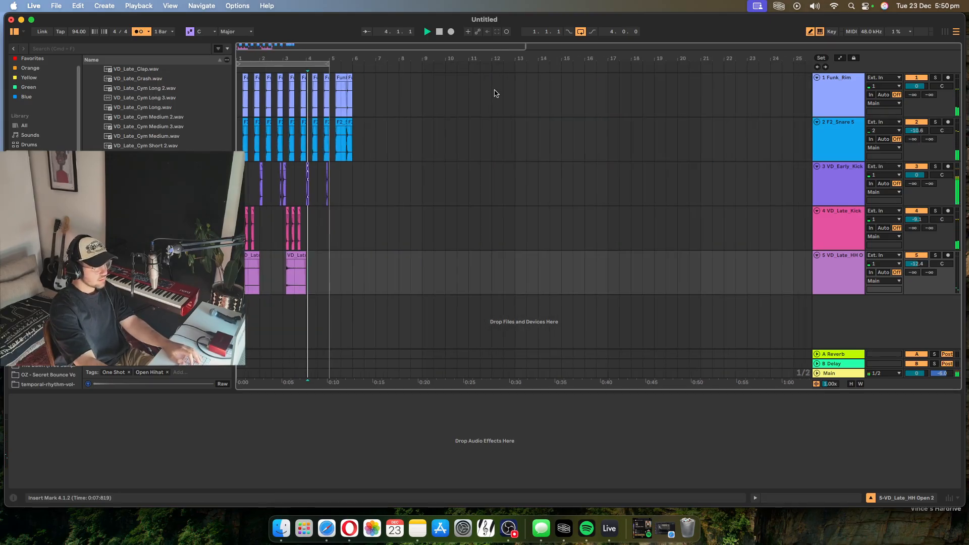
drag(410, 237, 327, 68)
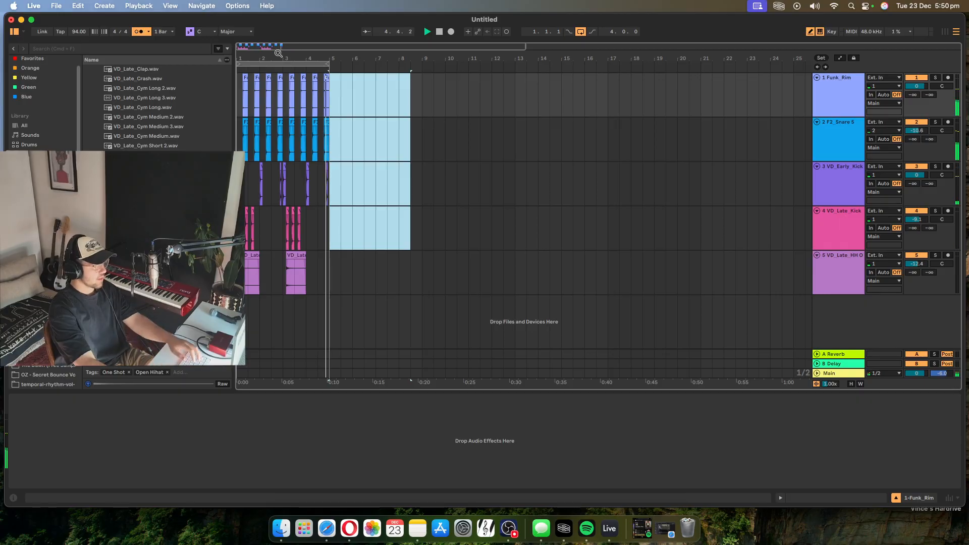
drag(277, 49, 269, 93)
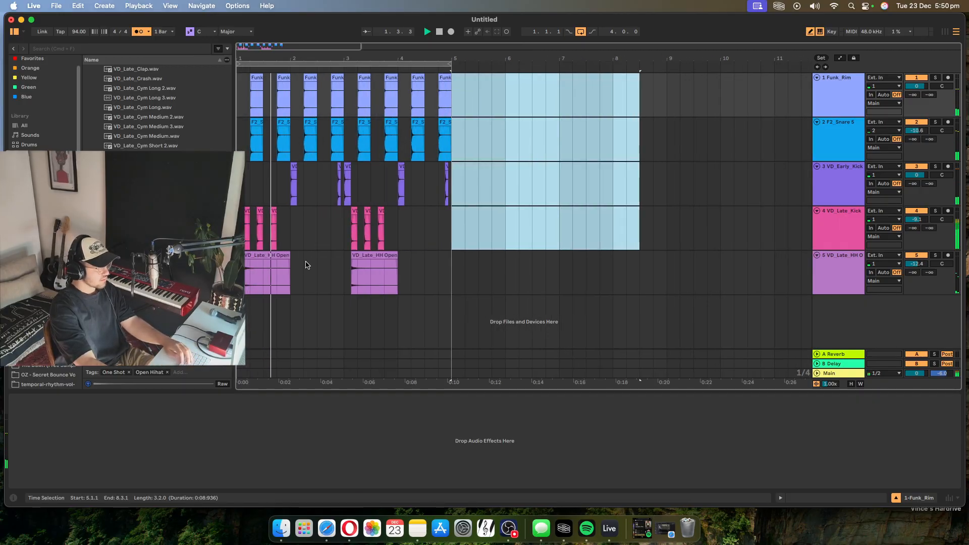
click(243, 85)
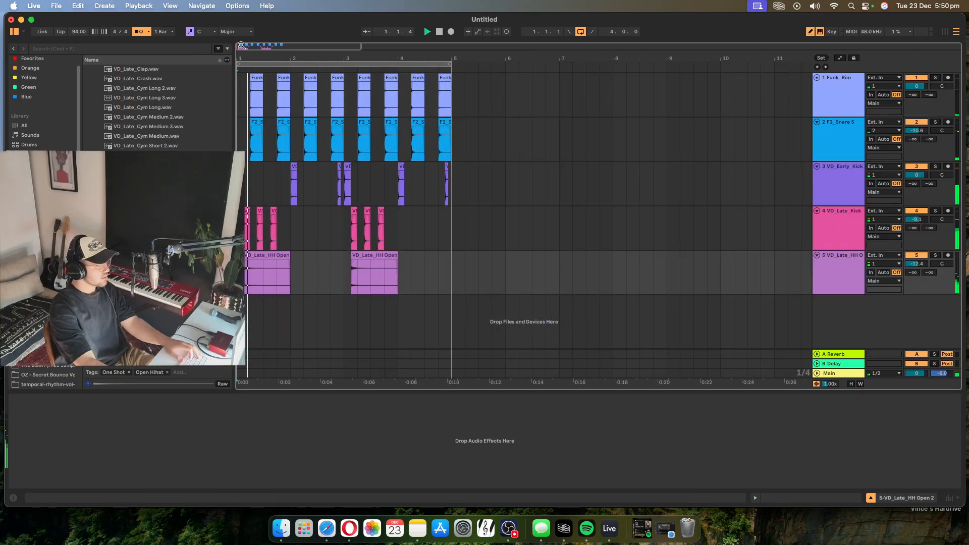
key(plus)
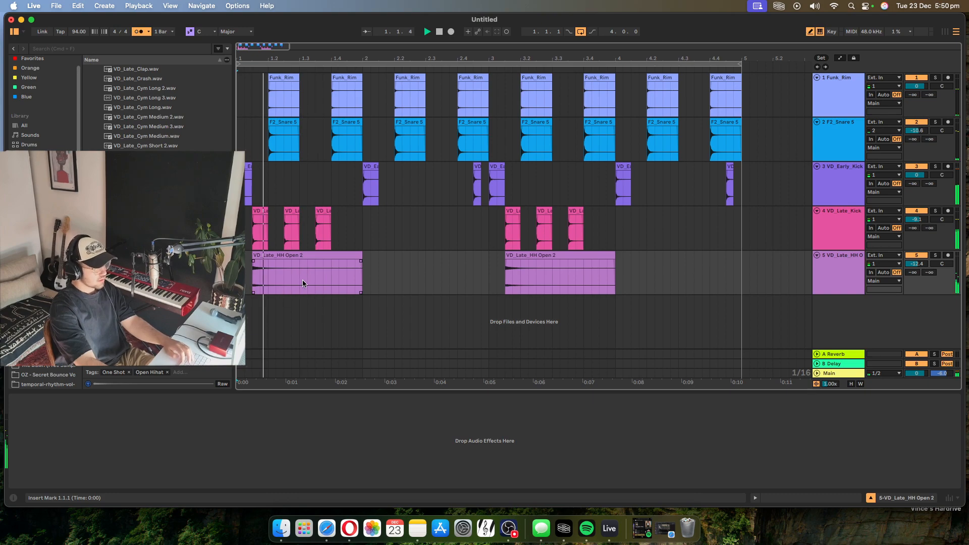
key(space)
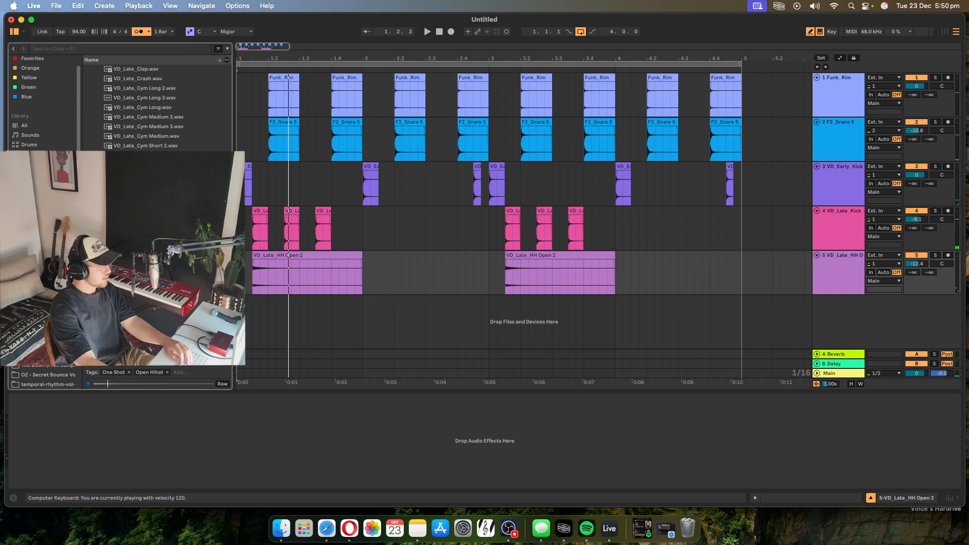
Step: Add VD_Late_HH Open 4 at 1.2.3 on a new track at -12.8 dB and duplicate both hi-hat tracks' first two bars to 3.1.1
mouse_move(146, 313)
mouse_down()
mouse_move(345, 320)
mouse_move(284, 313)
mouse_up()
click(250, 314)
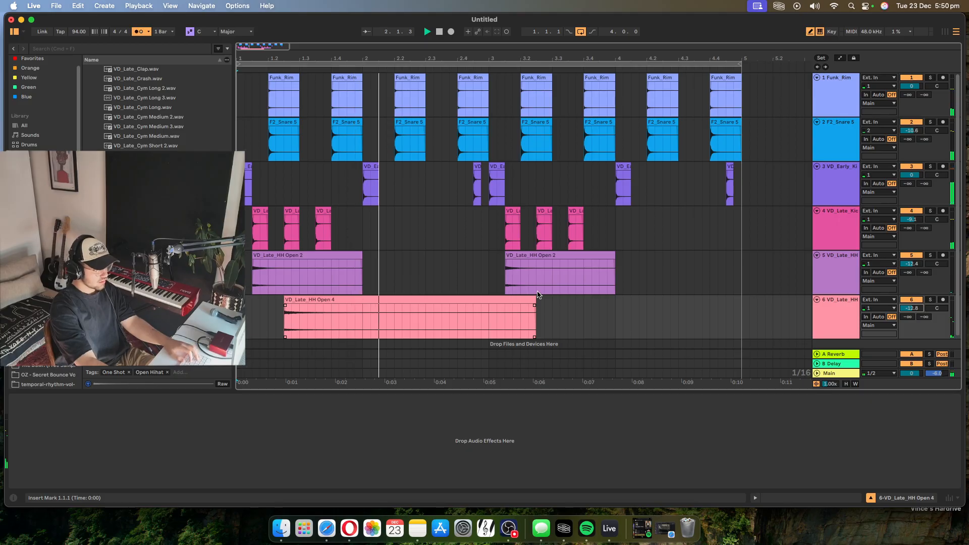
drag(535, 300, 239, 280)
key(super+d)
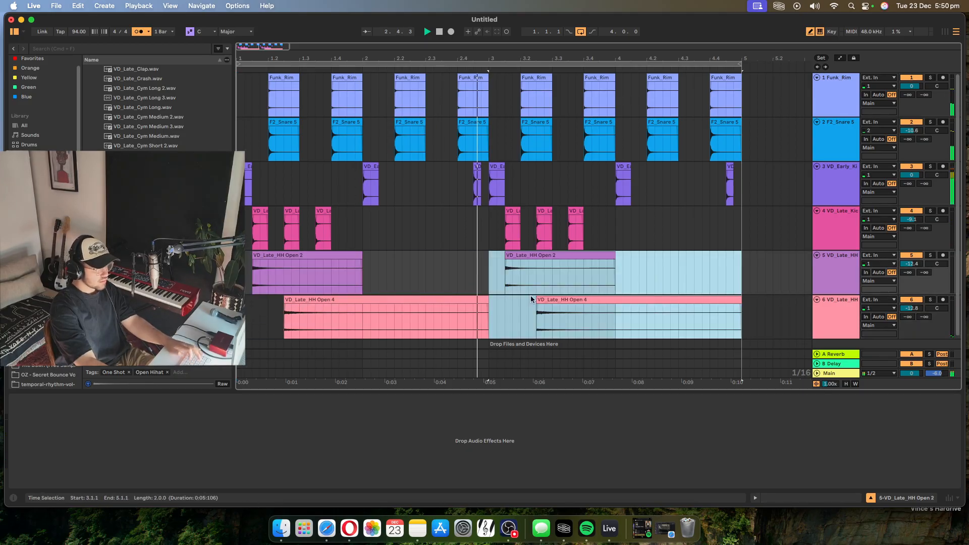
click(622, 273)
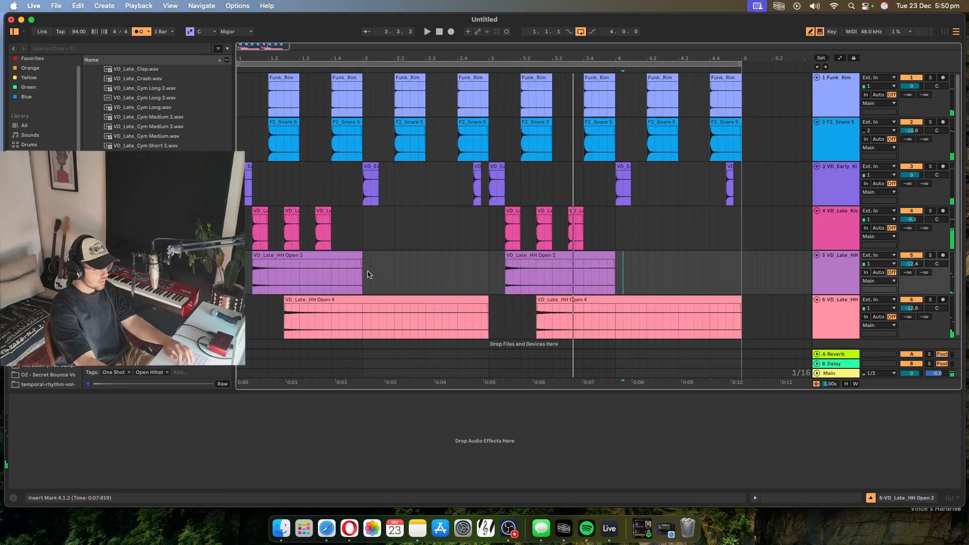
Step: Swap the first two open hi-hats between tracks, placing HH Open 4 at 1.1.3 and HH Open 2 at 1.2.2
drag(331, 300, 302, 274)
click(510, 267)
key(super+c)
click(277, 318)
key(super+v)
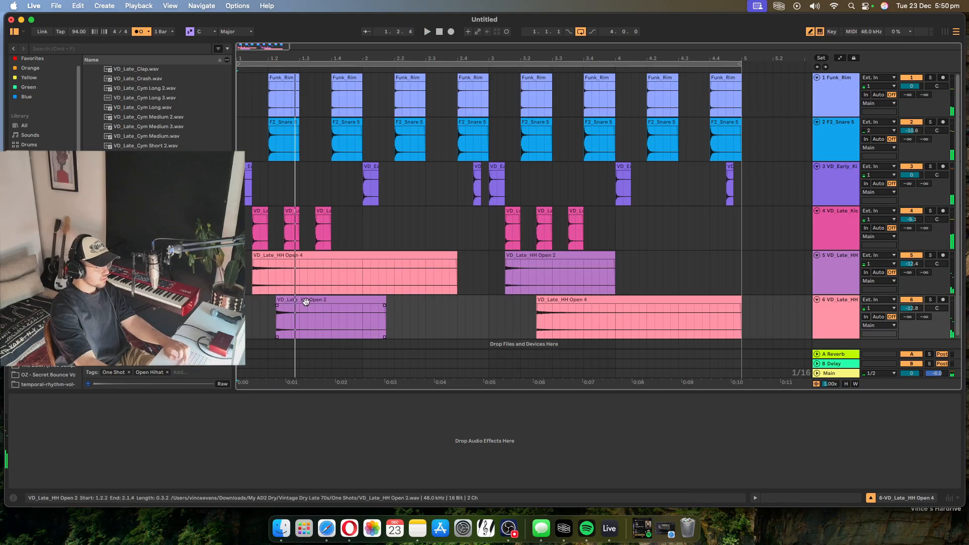
Step: Try the first VD_Late_HH Open 2 clip at 1.2.3 and audition the beat from the start
drag(305, 303, 311, 302)
click(244, 318)
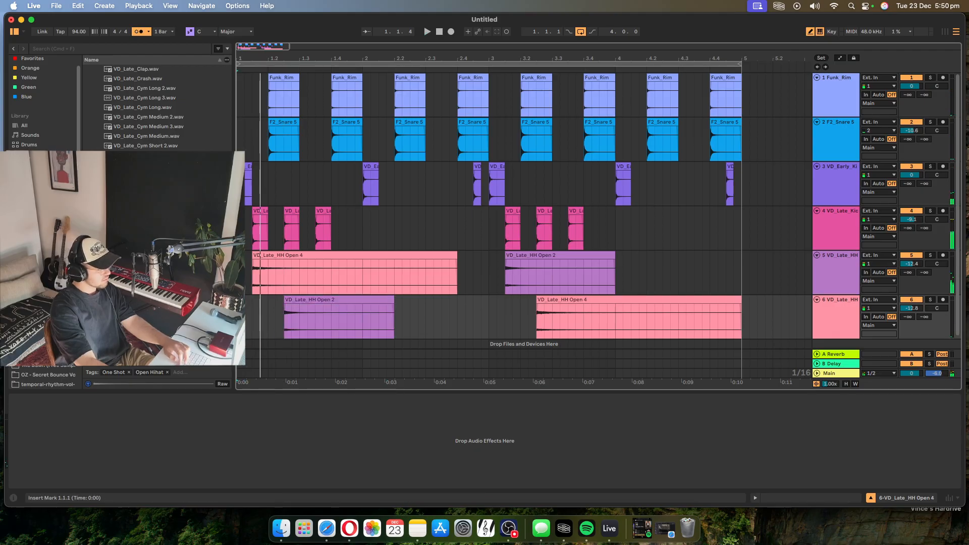
key(space)
key(space)
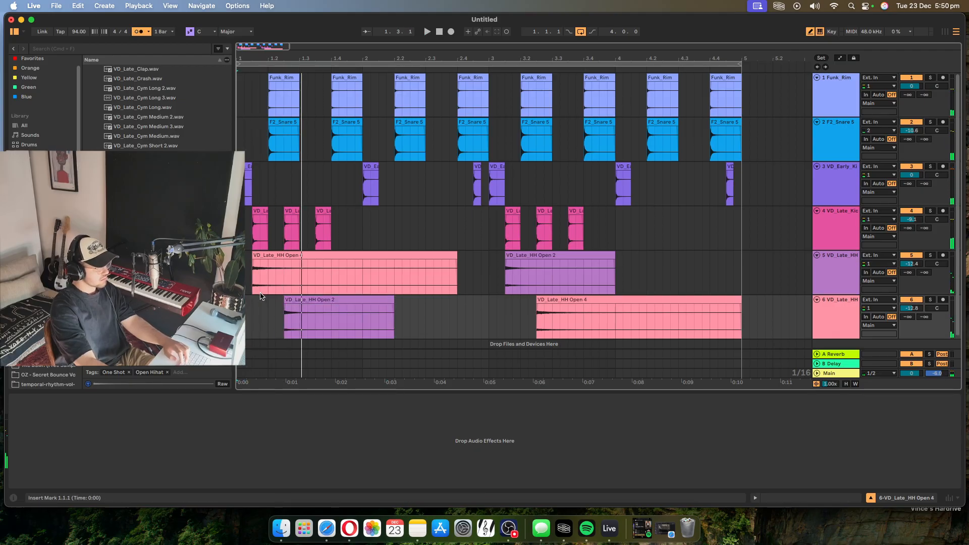
Step: Move the first VD_Late_HH Open 2 clip to 1.2.2 and play the beat from the start
drag(310, 308, 302, 309)
key(space)
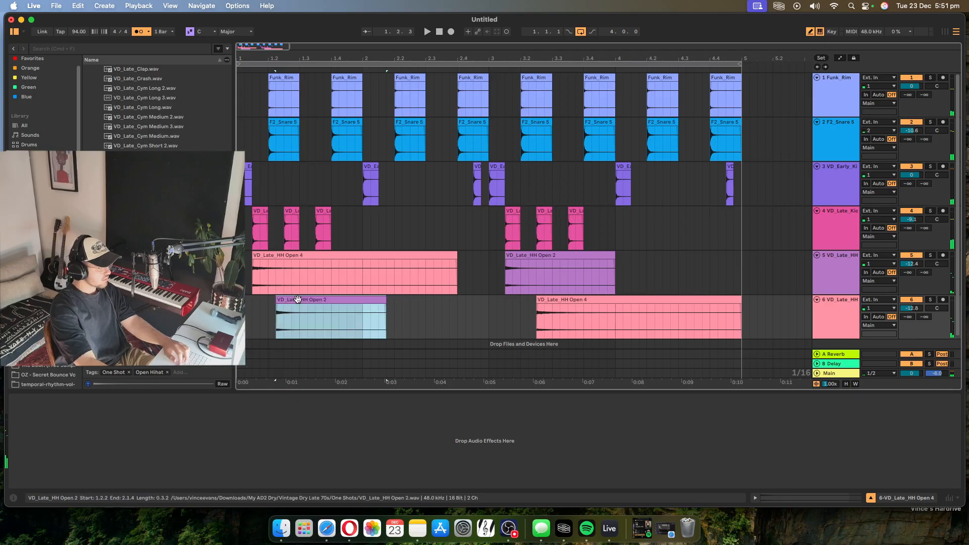
click(246, 310)
click(320, 291)
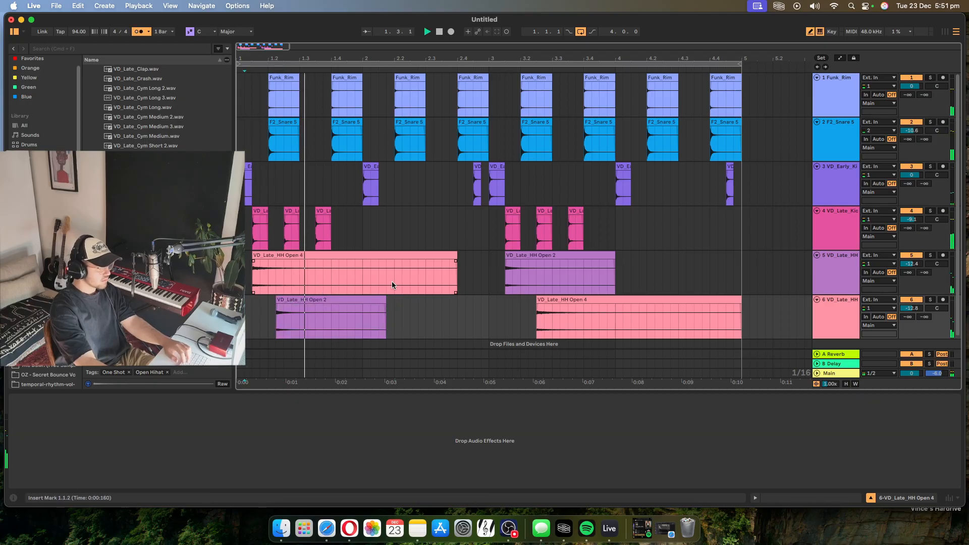
Step: Cut the first open hi-hats off at 1.4.1 and replace bars 3 and 4 of both hi-hat tracks with copies of bars 1 and 2
drag(482, 313, 330, 265)
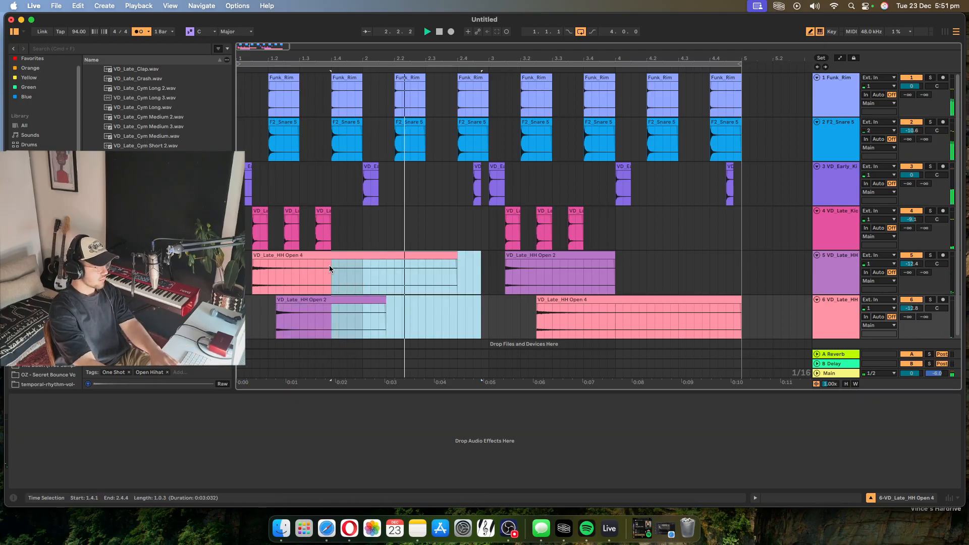
key(Delete)
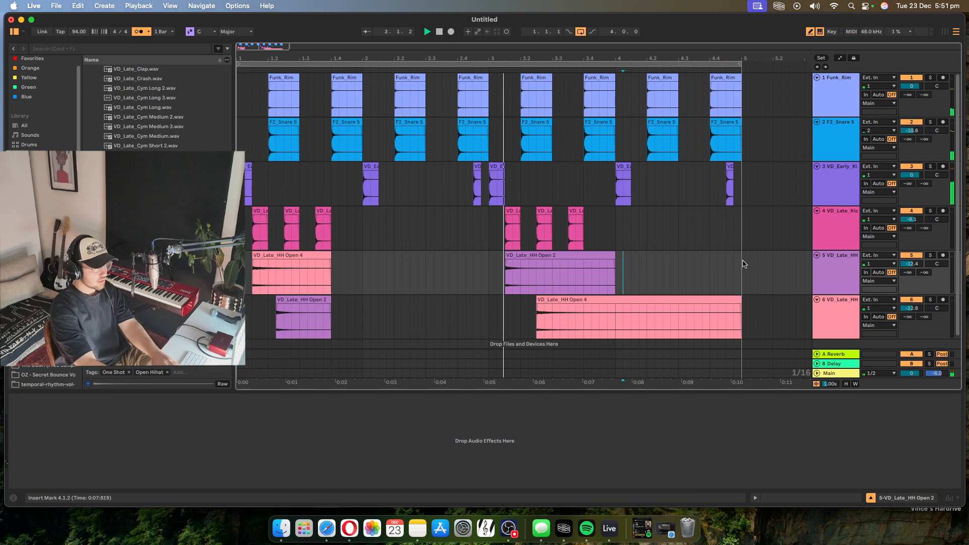
drag(740, 263, 482, 321)
drag(491, 284, 244, 313)
key(super+d)
click(725, 272)
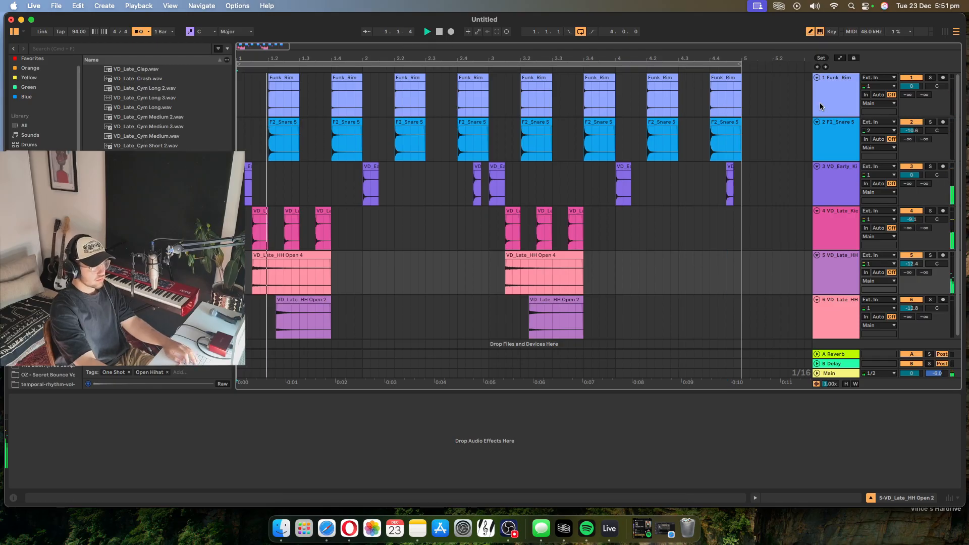
Step: Collapse all six drum tracks to their minimum height
click(817, 78)
click(817, 86)
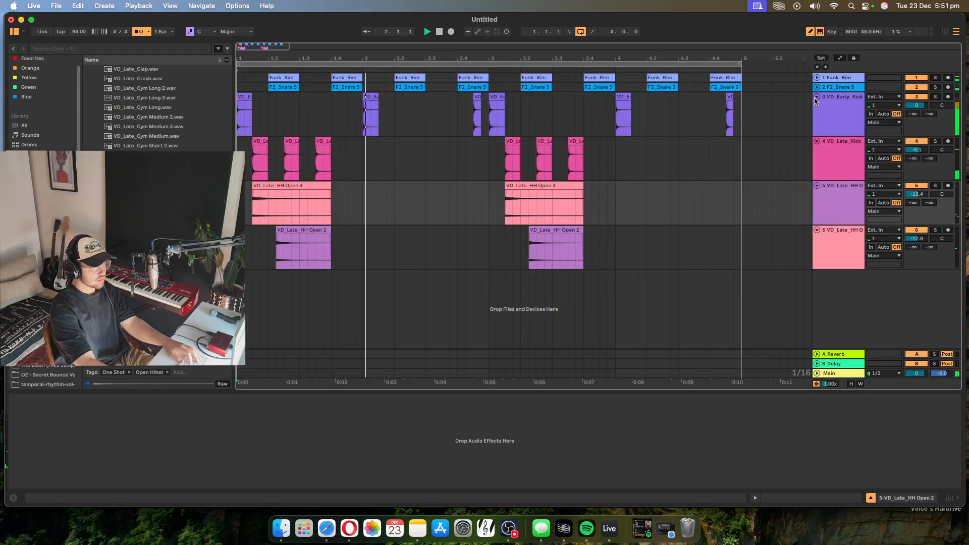
click(816, 96)
click(816, 106)
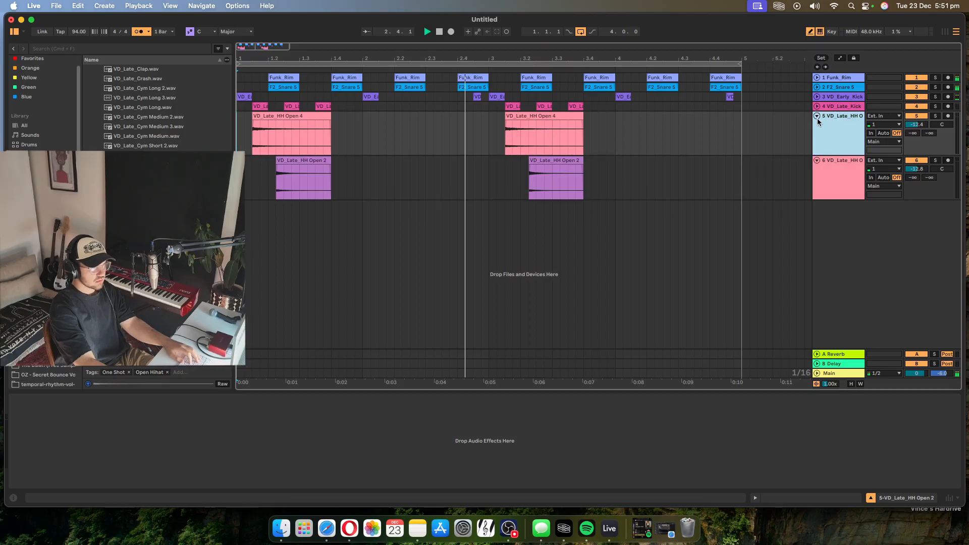
click(816, 116)
click(816, 125)
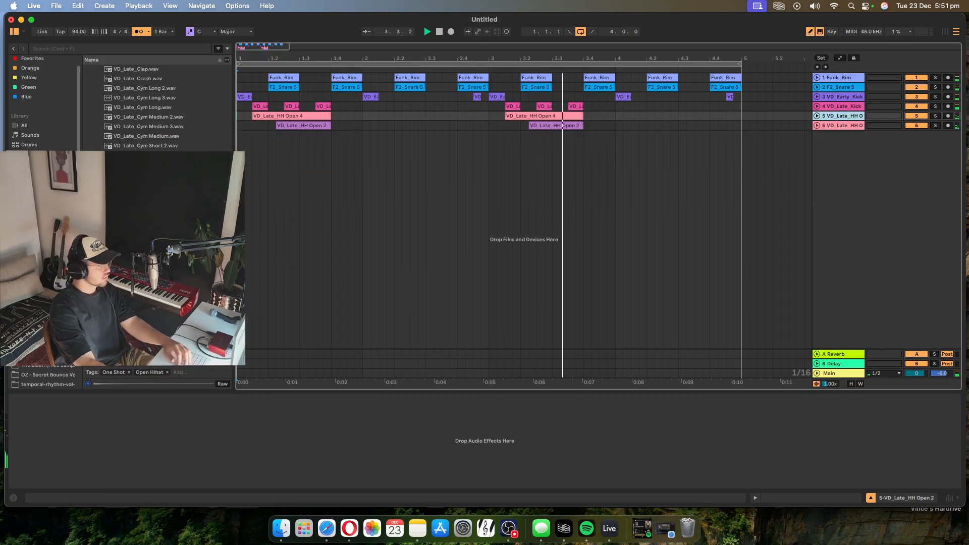
Step: Audition the pedal and closed hi-hats, add VD_Late_HH at 1.1.1 on a new track and repeat it in eighth notes through 1.2.3
scroll(146, 109, down, 3)
click(136, 169)
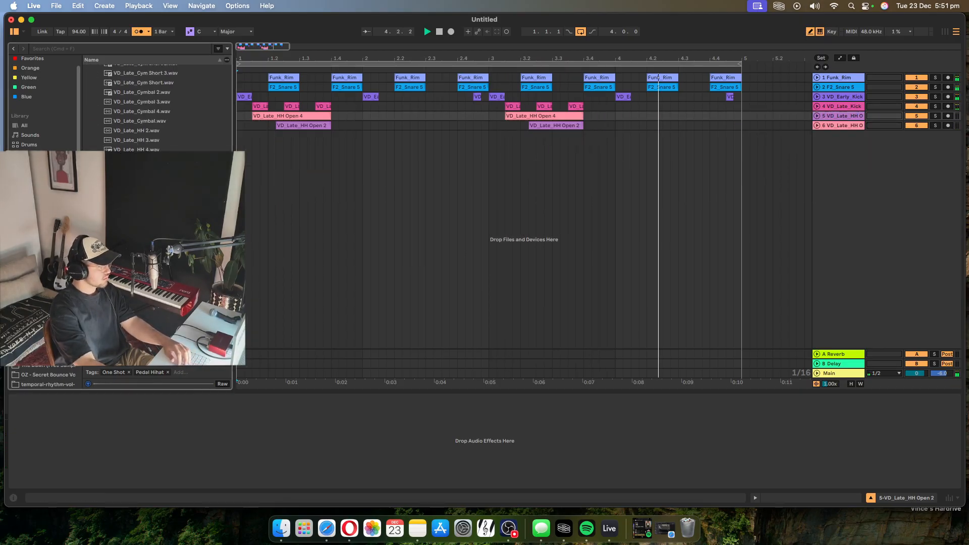
drag(137, 168, 253, 149)
key(space)
key(super+e)
key(space)
key(super+d)
click(238, 141)
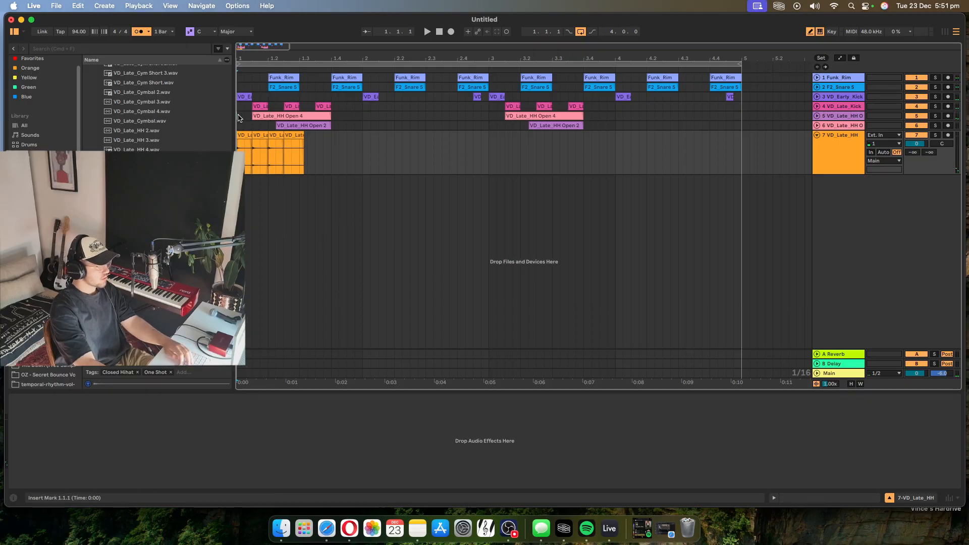
Step: Play the beat from the start, extend the VD_Late_HH eighth notes to beat 4, and delete the hits at 1.2.3 and 1.3.3
click(240, 118)
key(space)
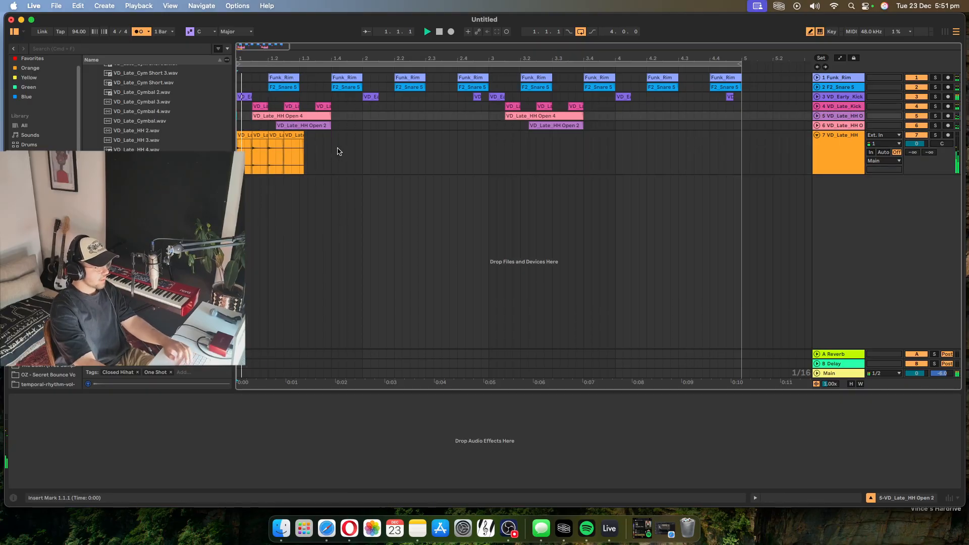
click(294, 153)
key(space)
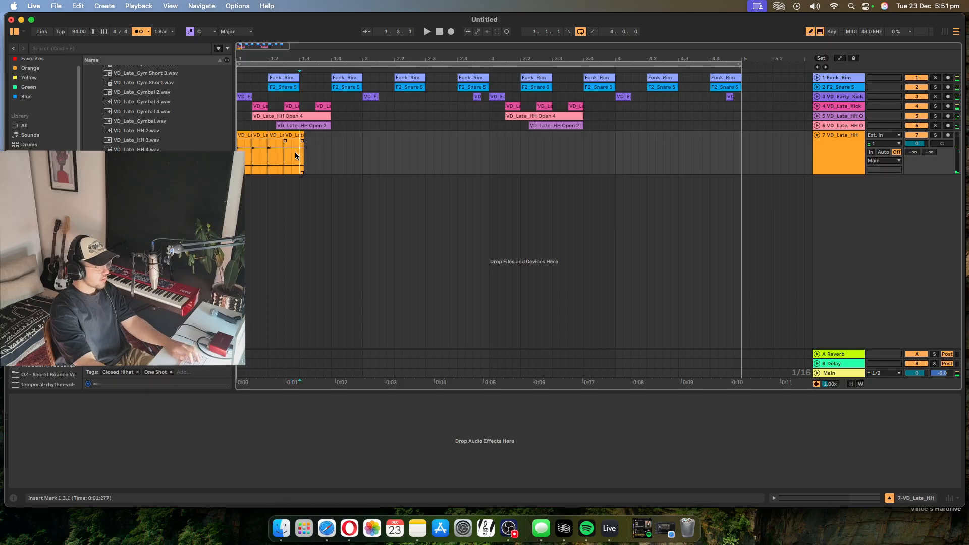
key(super+d)
click(313, 160)
click(292, 135)
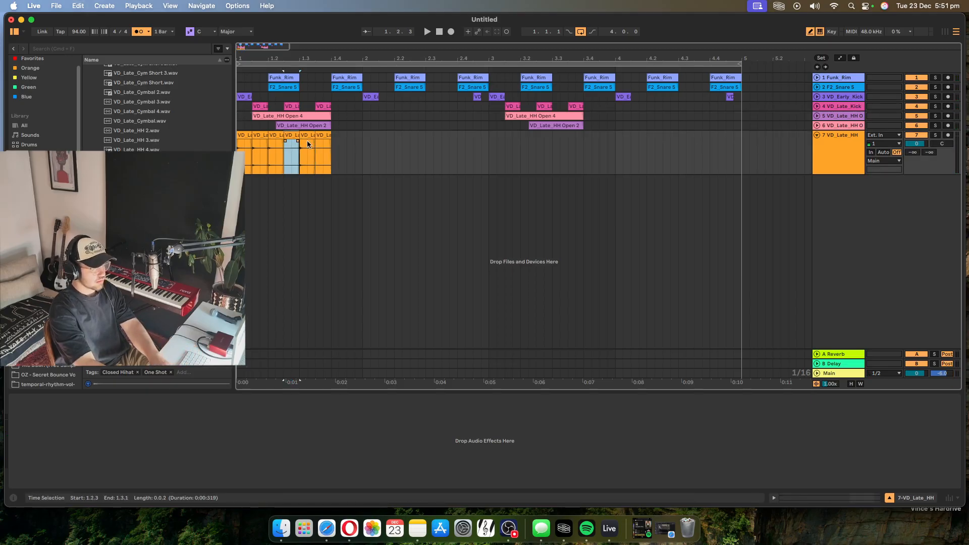
click(319, 152)
key(Delete)
Step: Play the beat, then repeat the VD_Late_HH hit at 1.3.1 in eighth notes to the end of bar 1
click(342, 124)
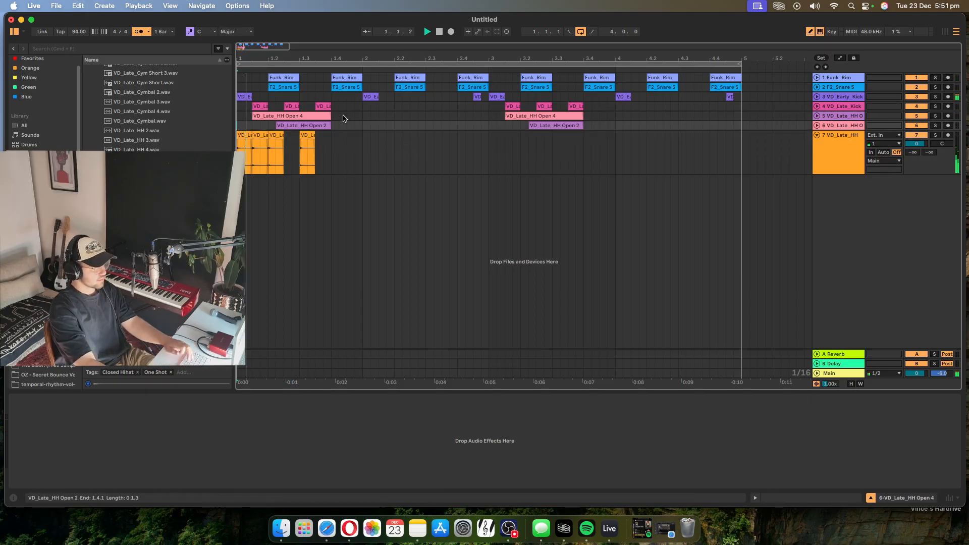
key(space)
key(space)
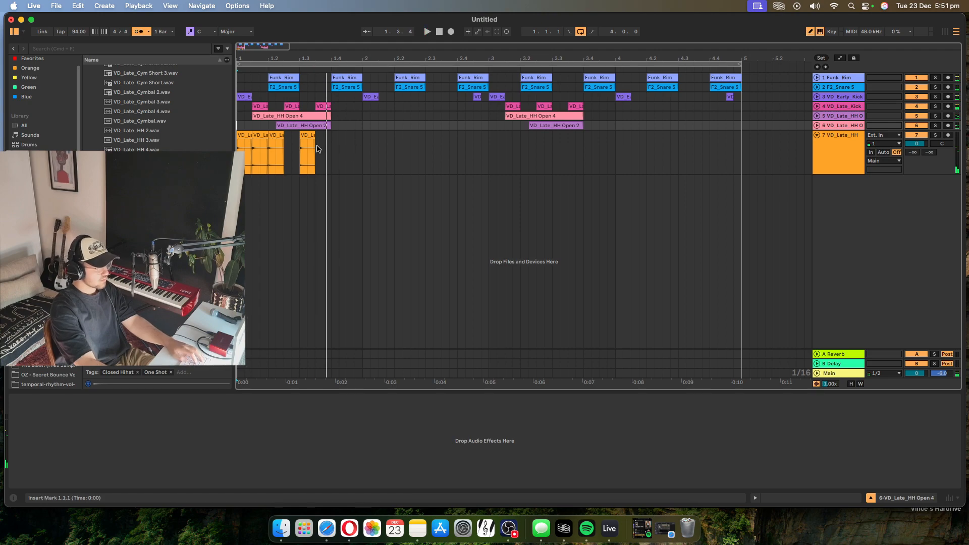
click(310, 148)
drag(310, 148, 300, 148)
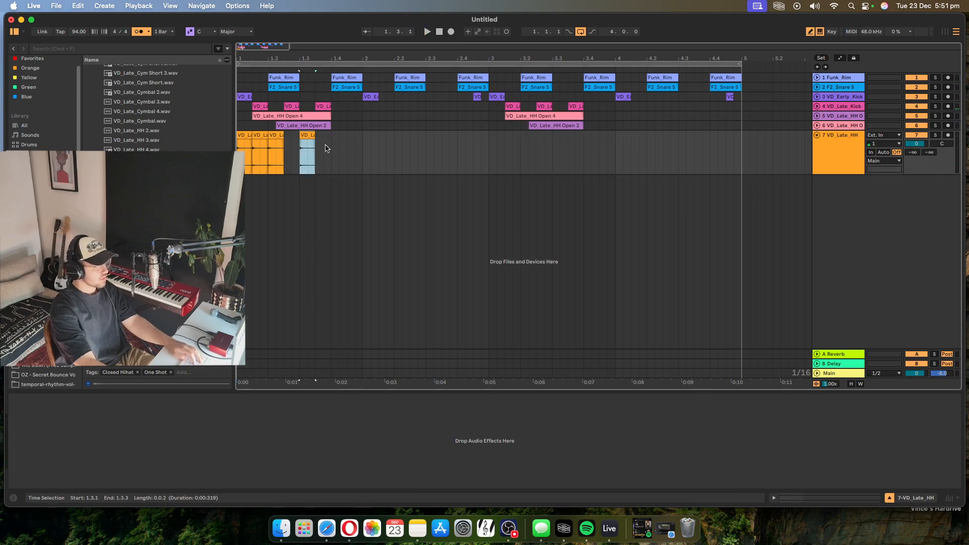
key(super+d)
key(super+d)
key(super+d)
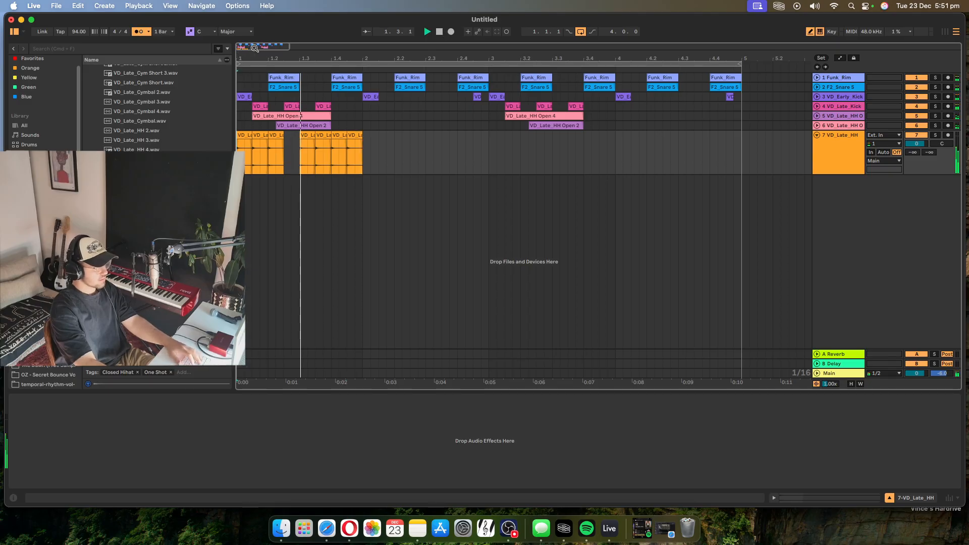
Step: Duplicate the VD_Late_HH pattern of bar 1 into bar 2, and bars 1 and 2 into bars 3 and 4
drag(360, 148, 237, 149)
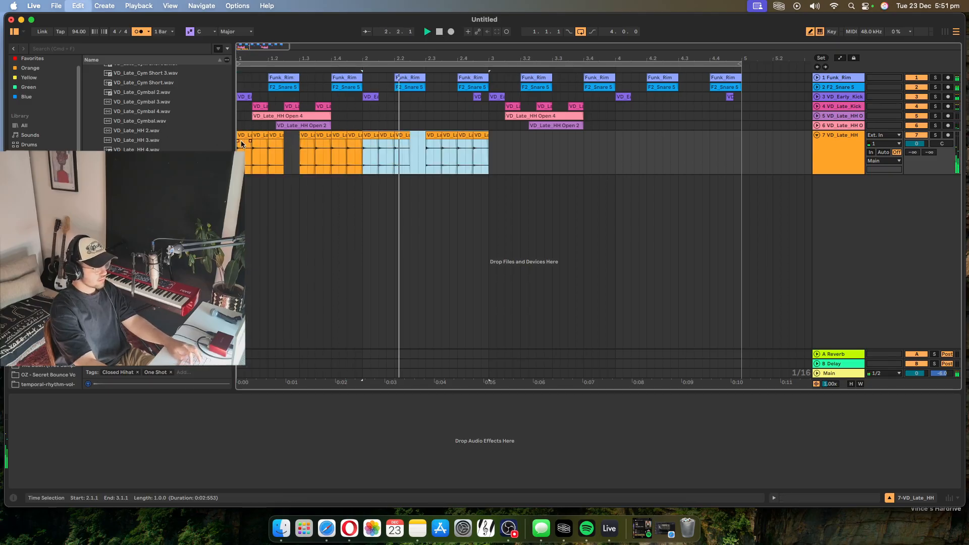
key(super+d)
drag(487, 151, 238, 155)
key(super+d)
Step: Add an extra sixteenth-note VD_Late_HH hit at 2.4.2 and play the beat from the start
key(space)
click(464, 145)
click(464, 136)
key(super+e)
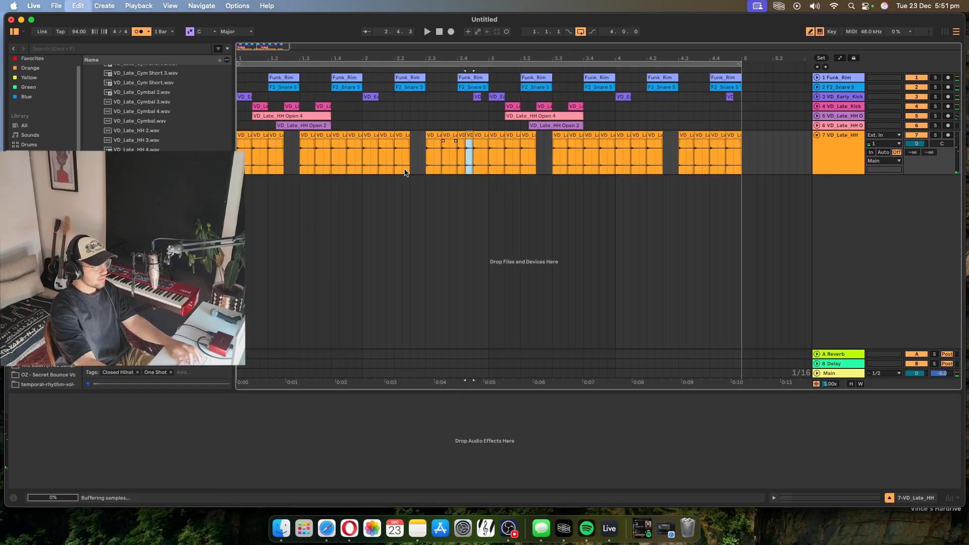
click(241, 126)
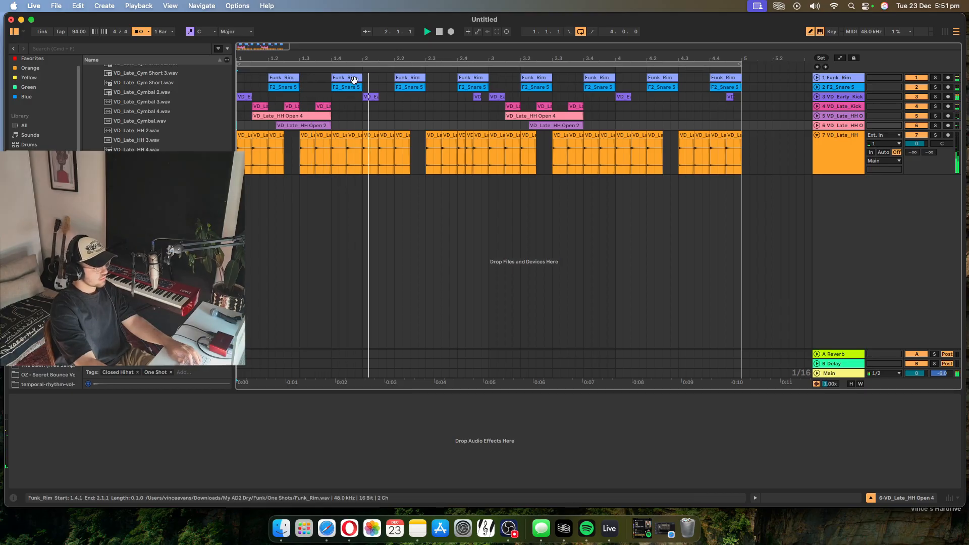
key(space)
Step: Try lowering the clip gain of the VD_Late_HH hits at 2.1.1 and 1.4.1, with -9.9 dB on the first, while playing the beat
click(369, 136)
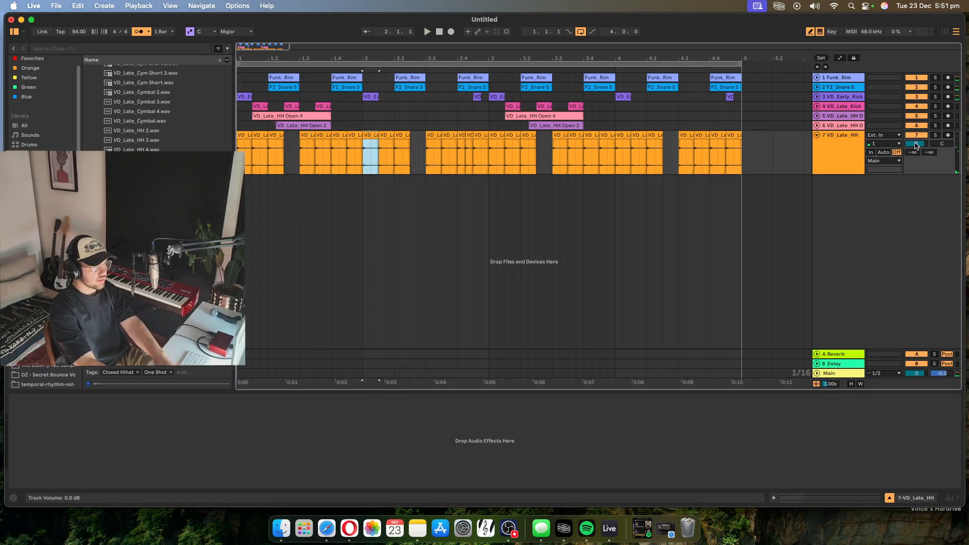
click(795, 497)
key(space)
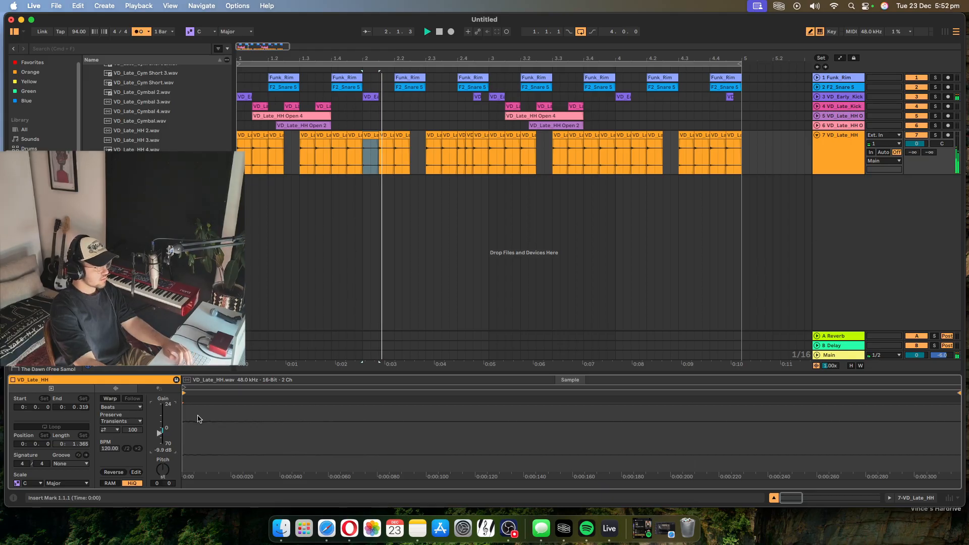
key(space)
click(239, 169)
key(space)
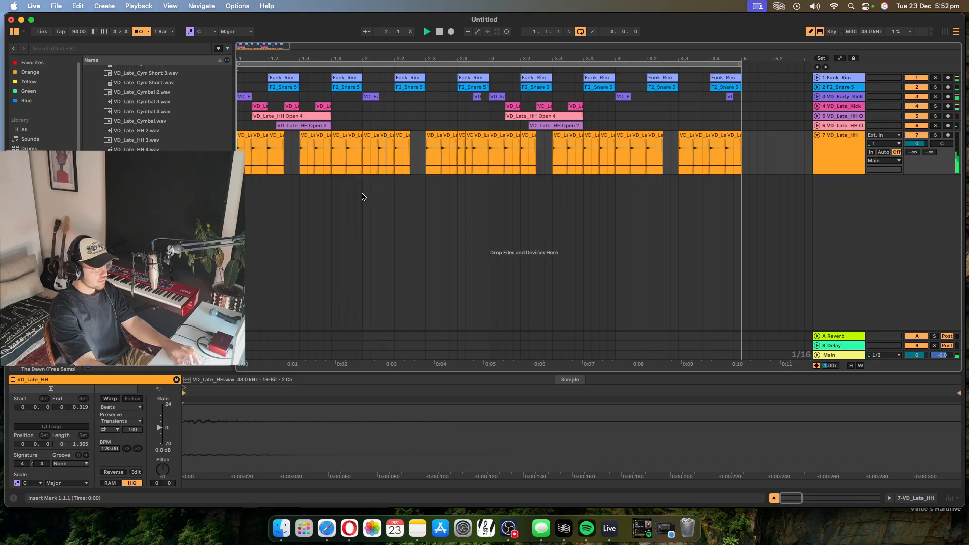
click(338, 142)
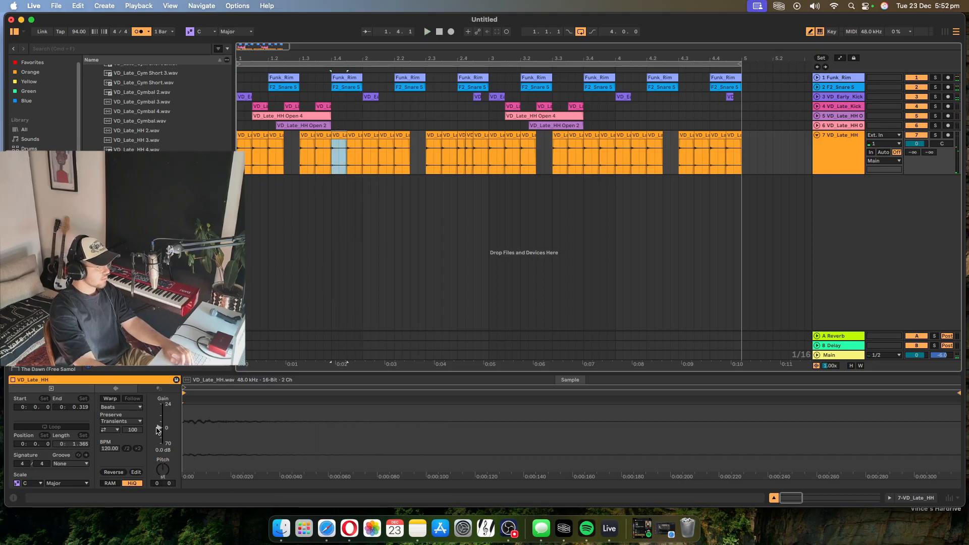
drag(158, 429, 158, 435)
click(328, 212)
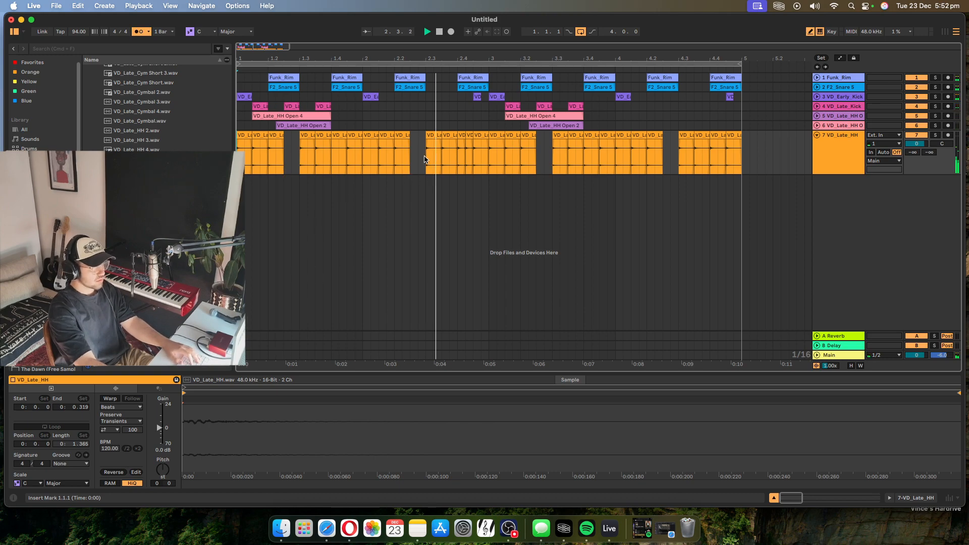
Step: Nudge the sixteenth-note VD_Late_HH hit at 2.4.2 slightly earlier, off the grid, and play that passage
click(474, 163)
key(space)
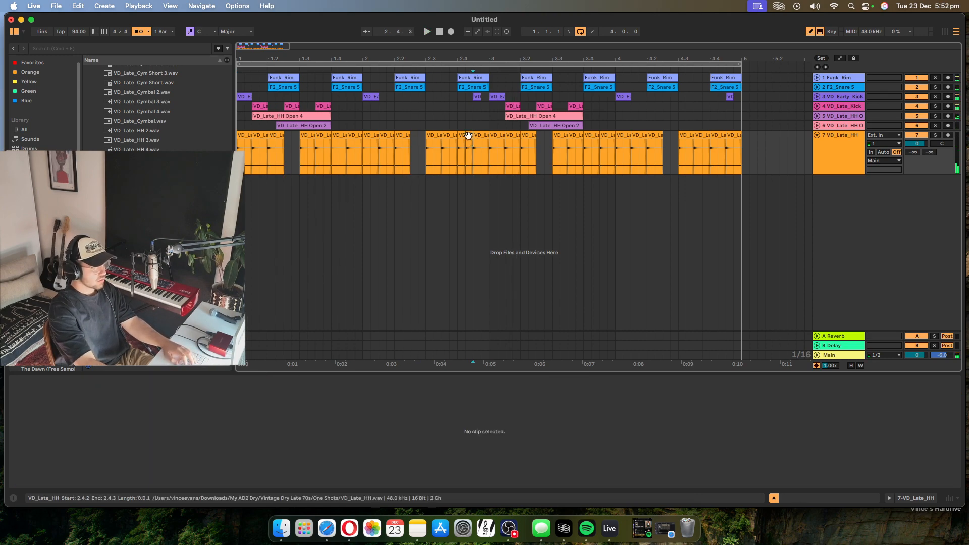
click(470, 136)
drag(260, 46, 255, 70)
click(539, 195)
click(621, 138)
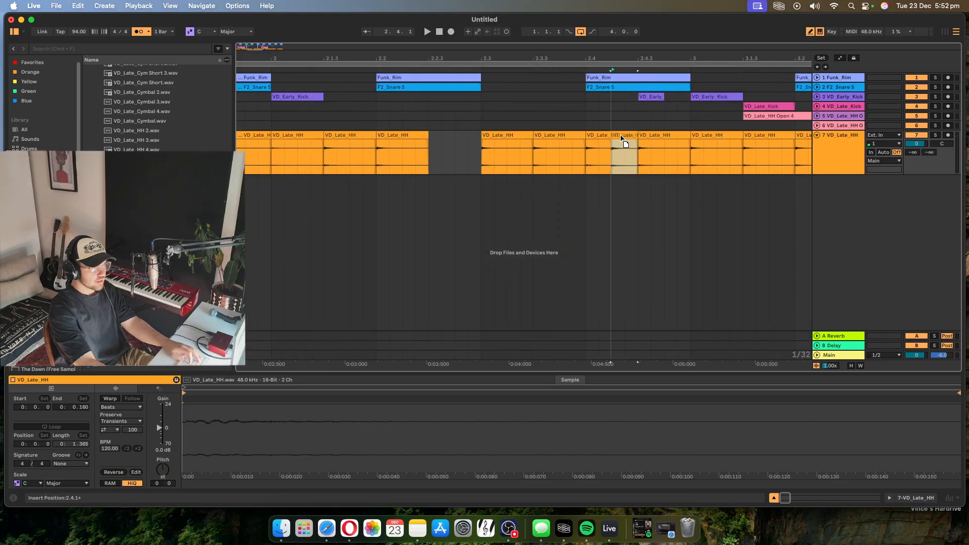
drag(620, 137, 607, 152)
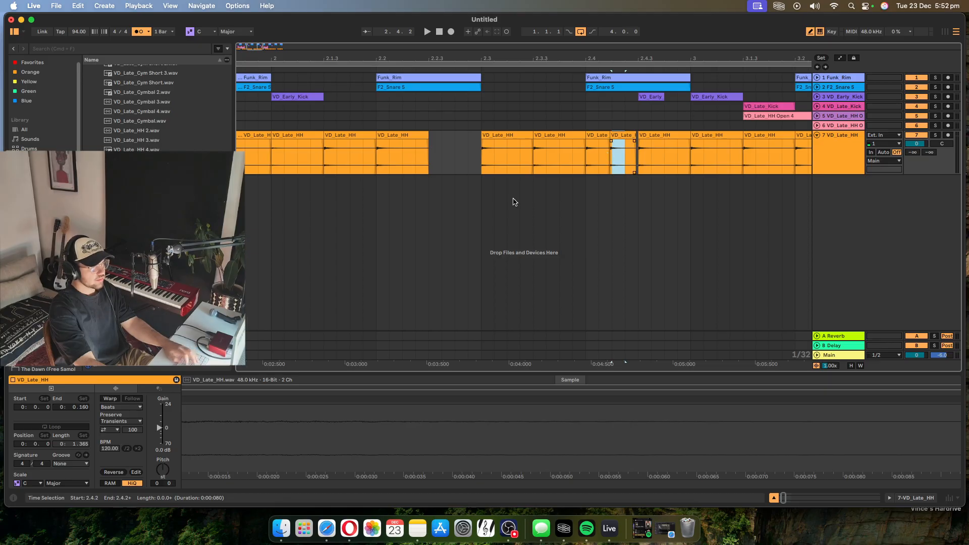
click(468, 199)
key(space)
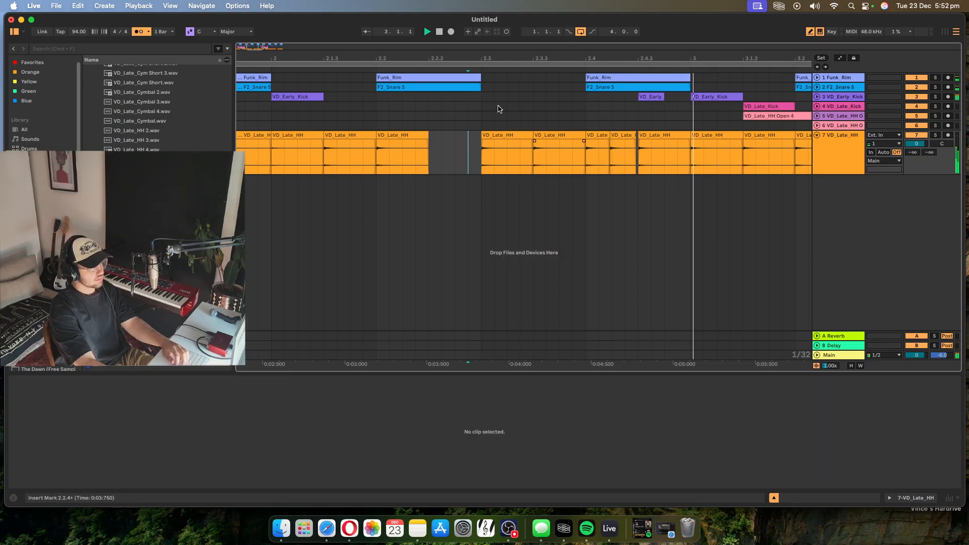
Step: Delete the VD_Late_HH clips in bars 3 and 4 and replace them with a copy of bars 1 and 2
drag(257, 49, 260, 81)
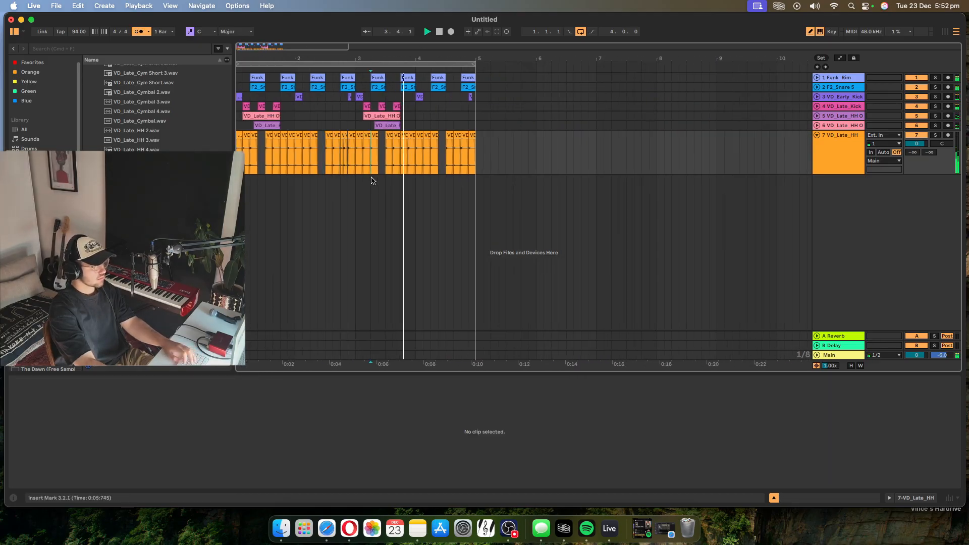
drag(356, 195, 475, 182)
key(Delete)
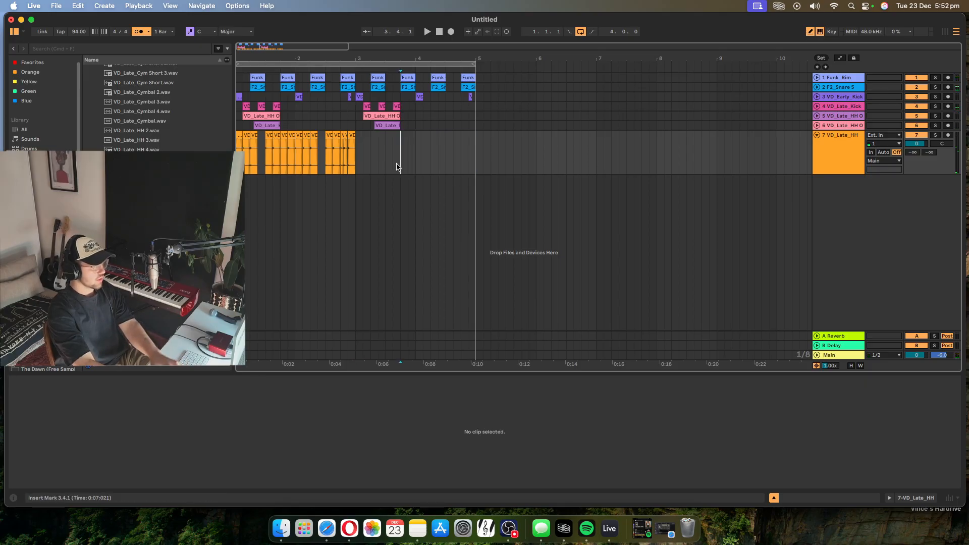
click(396, 151)
drag(359, 138, 237, 147)
key(super+d)
click(375, 138)
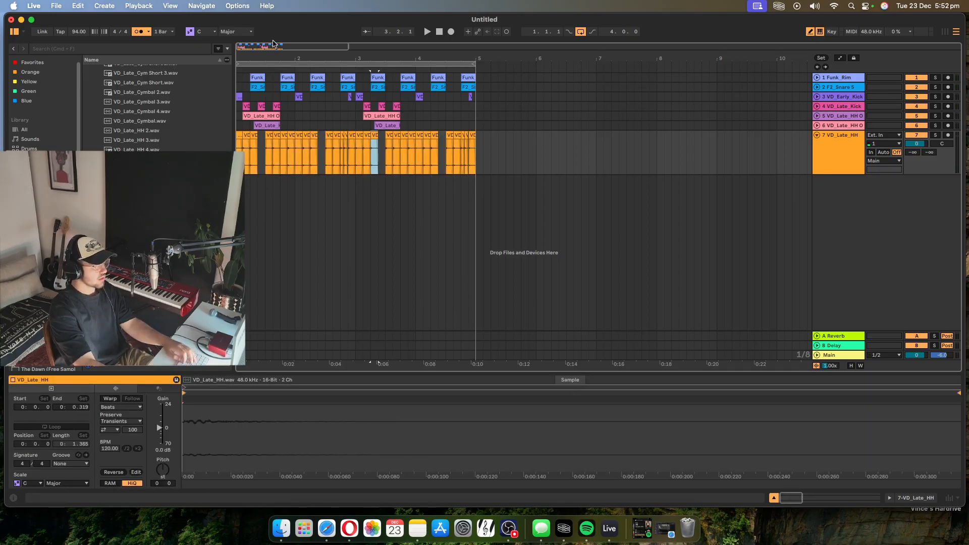
drag(277, 48, 276, 43)
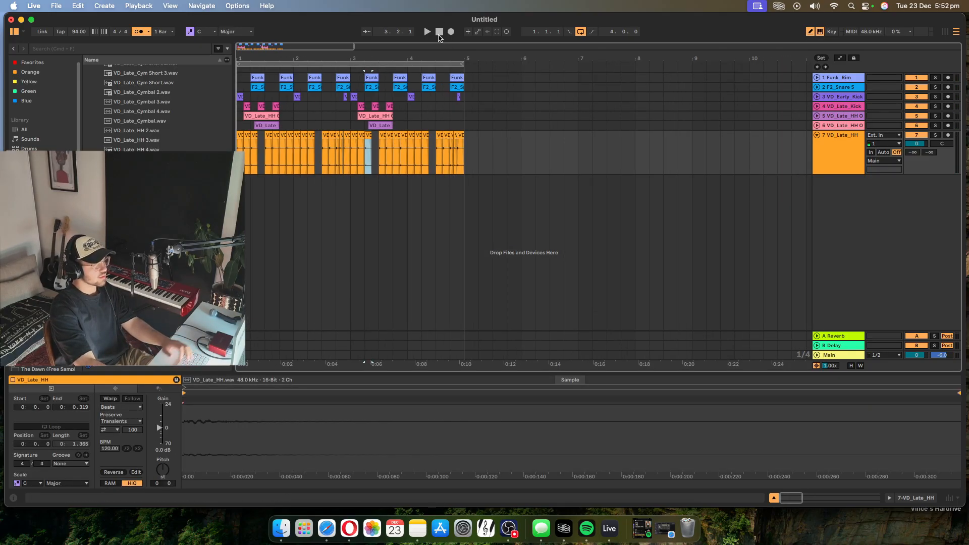
click(507, 540)
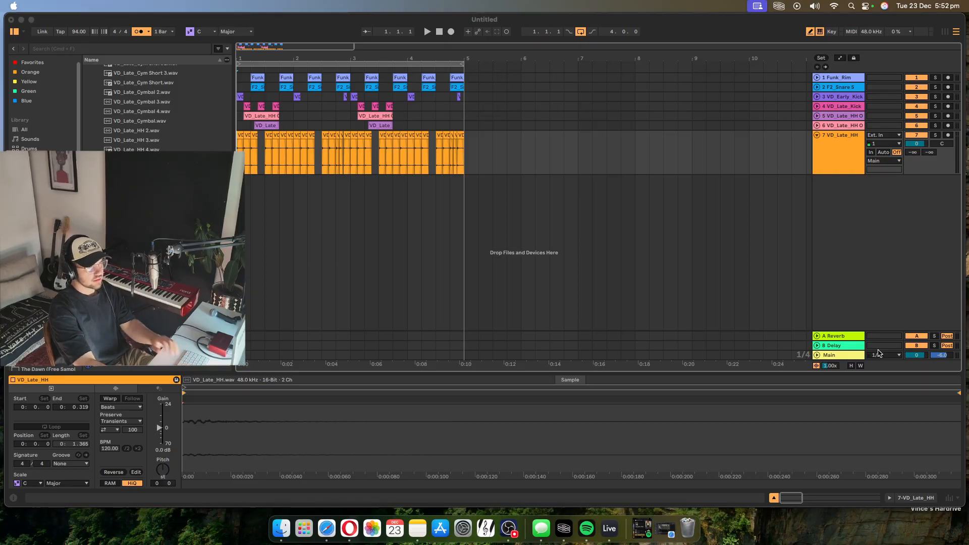
click(881, 274)
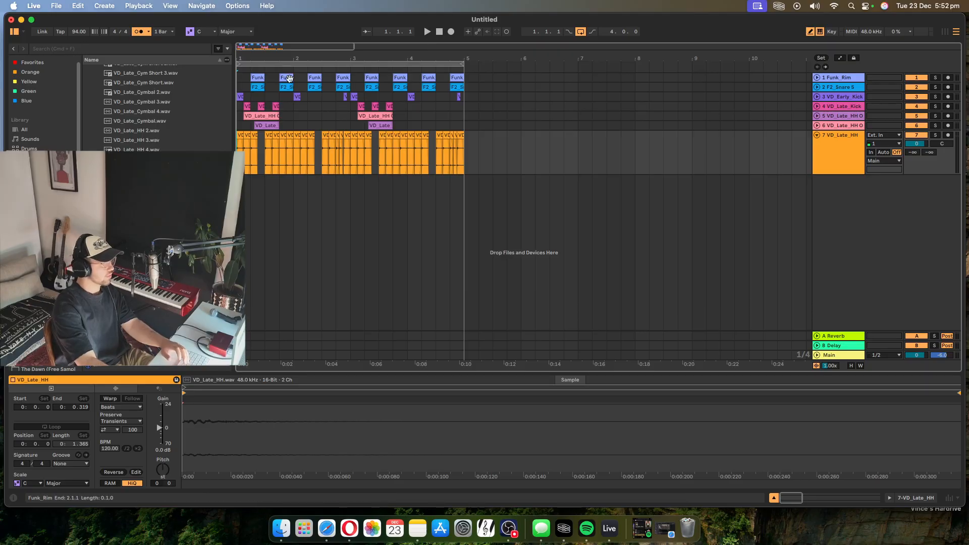
Step: Play the beat from the start and lower the VD_Late_HH track volume to about -2.9 dB
drag(255, 59, 264, 75)
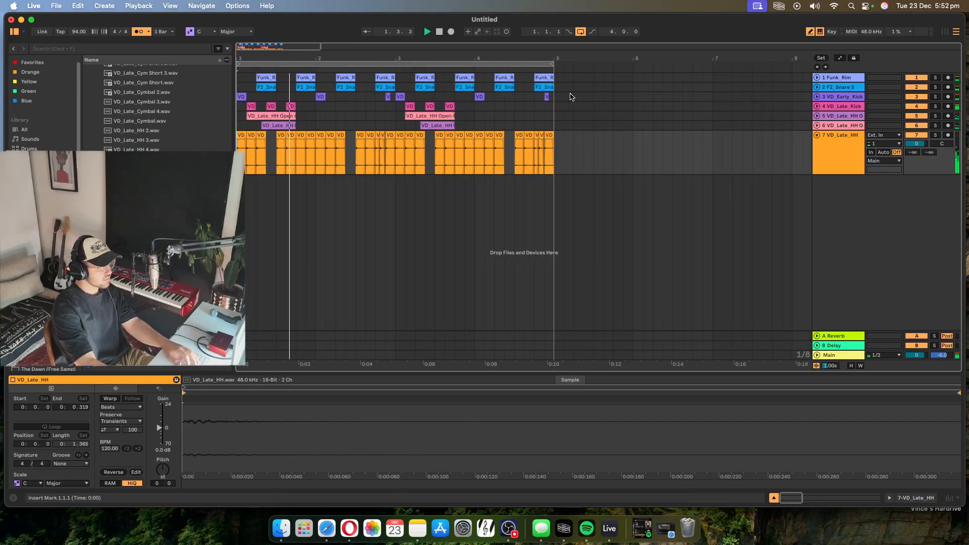
drag(917, 144, 917, 149)
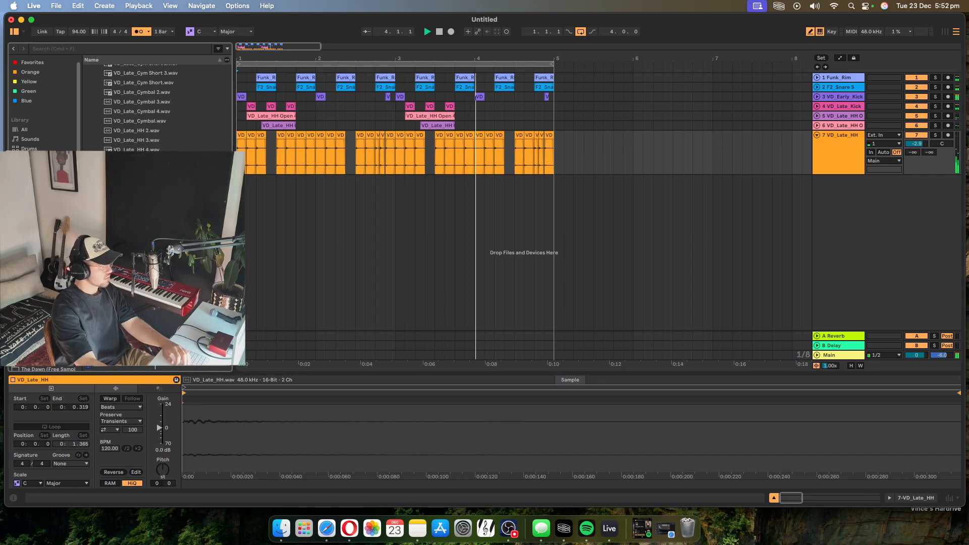
Step: Audition the VD_Late_HH 2, HH 3 and cymbal samples, and add VD_Late_Cymbal 4 on a new track across bars 1 to 4
click(143, 142)
click(142, 130)
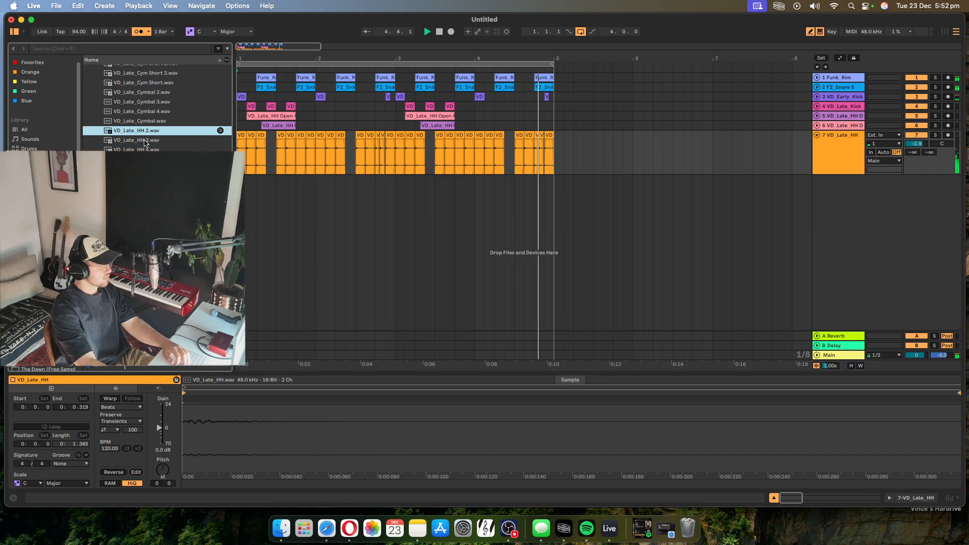
click(143, 141)
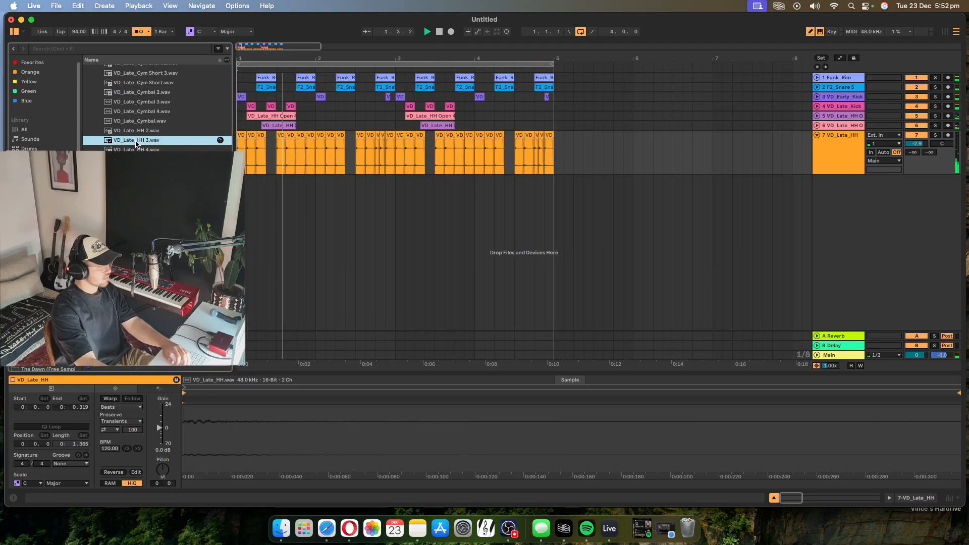
click(145, 102)
key(Down)
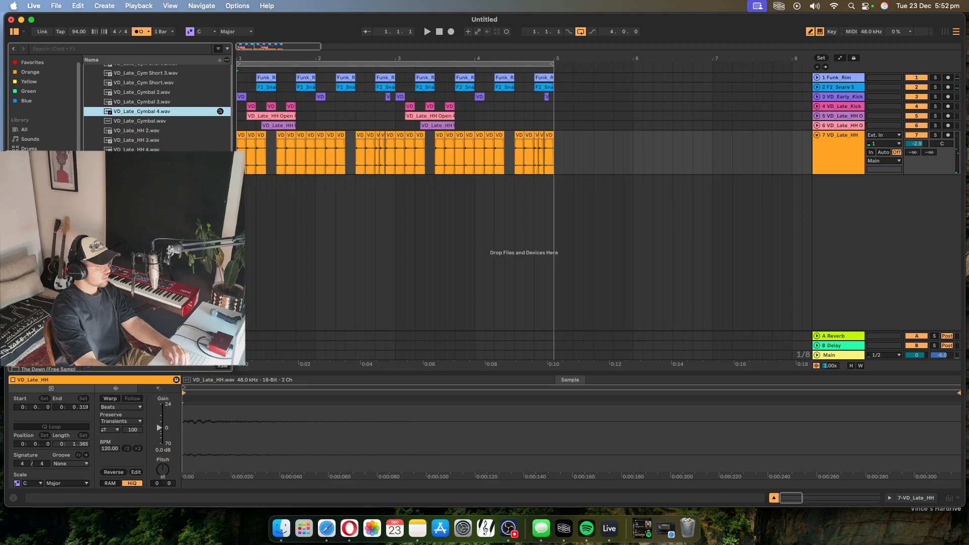
key(Return)
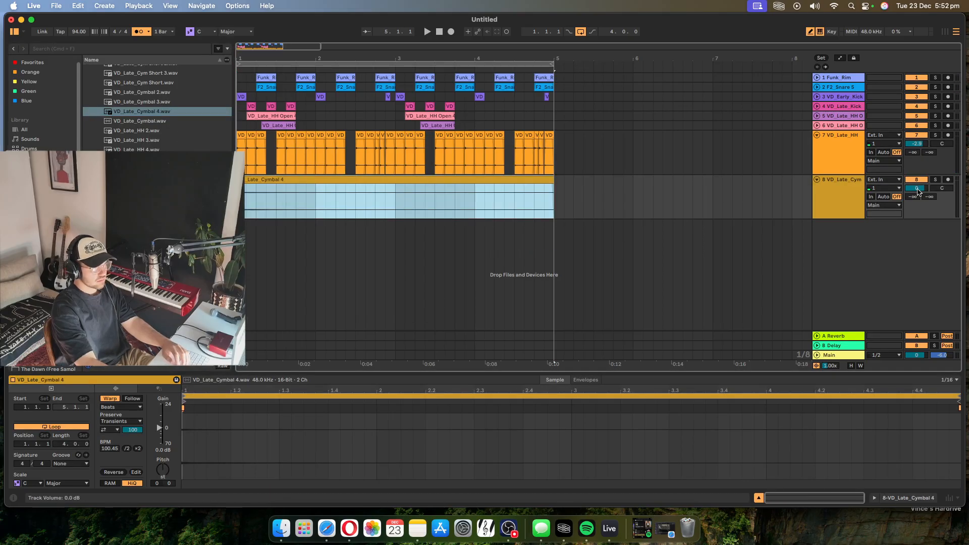
Step: Lower the VD_Late_Cymbal 4 track volume to about -8.6 dB while playing the beat
drag(917, 190, 917, 198)
key(space)
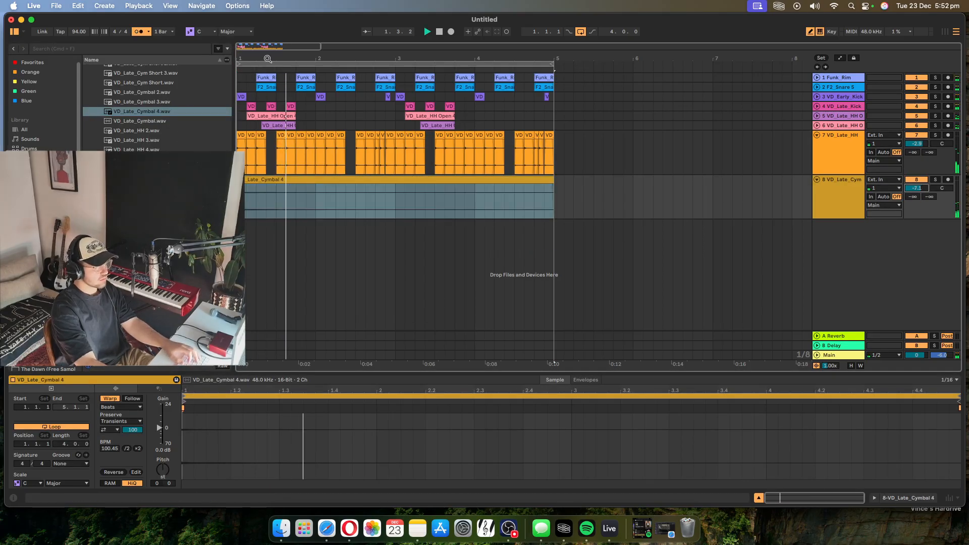
drag(268, 58, 268, 49)
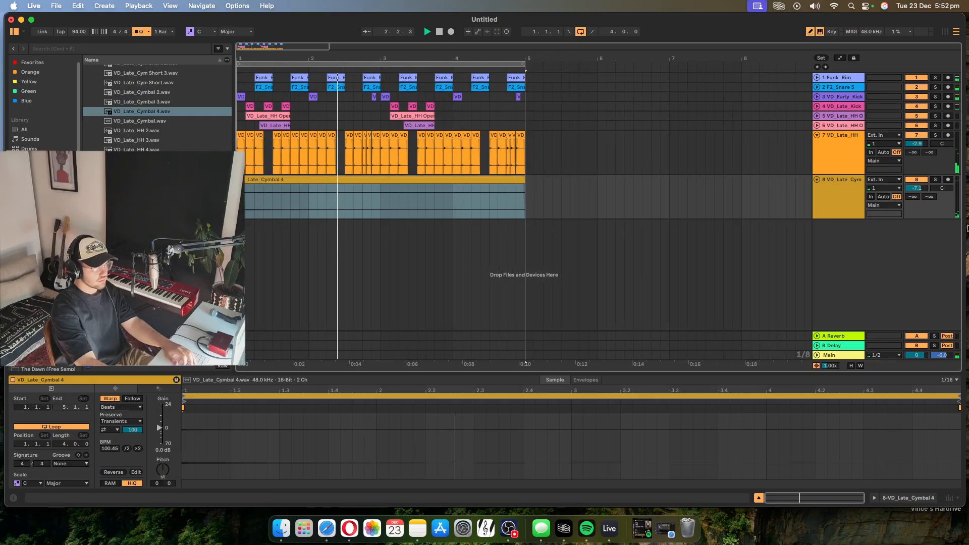
drag(916, 189, 917, 190)
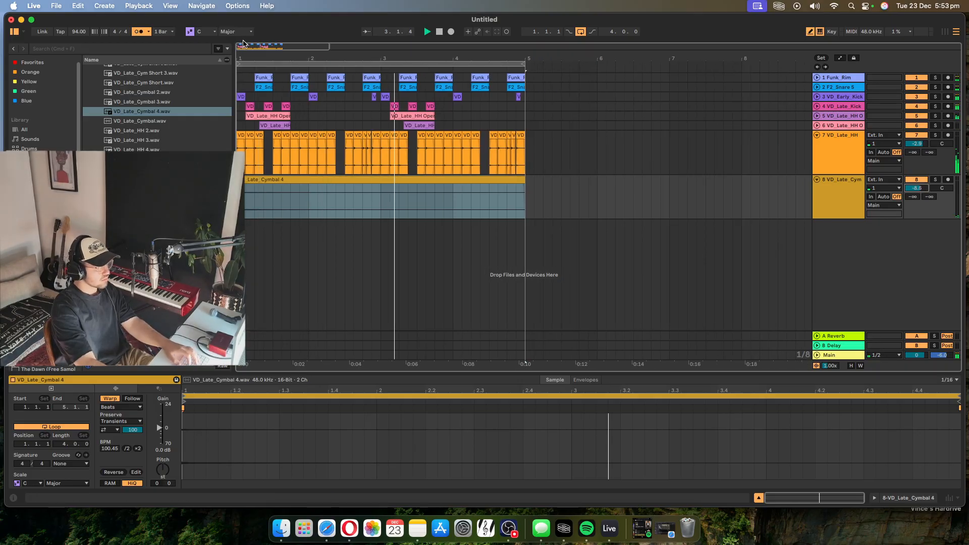
drag(255, 58, 255, 48)
scroll(156, 121, up, 5)
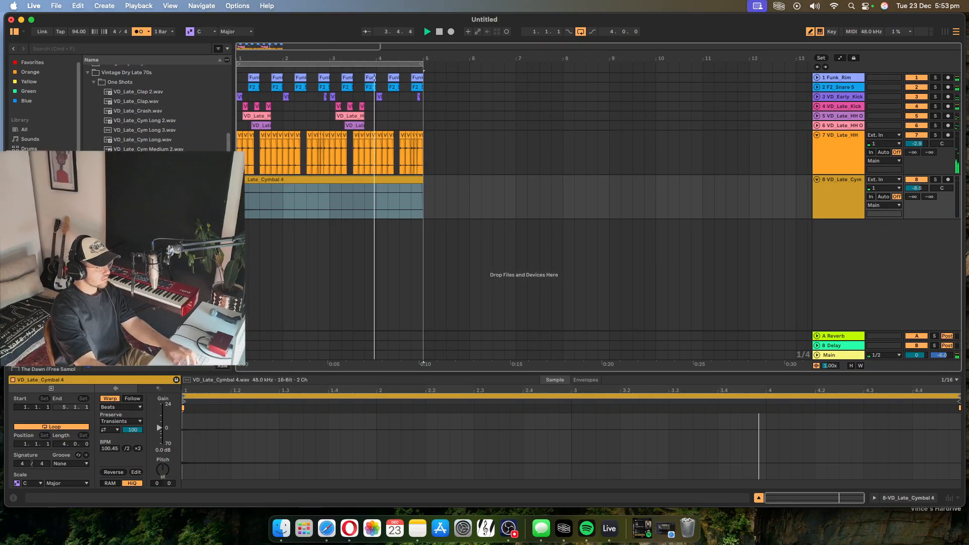
Step: Audition the VD_Late_HH Open, Open 4 and Open Bell samples and a neighbouring hi-hat sample against the playing beat
scroll(157, 108, down, 5)
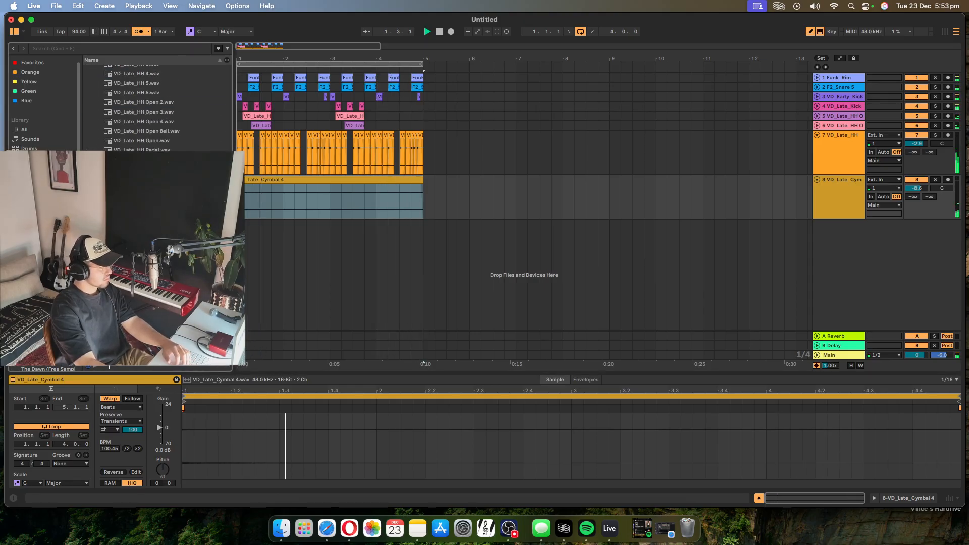
click(162, 142)
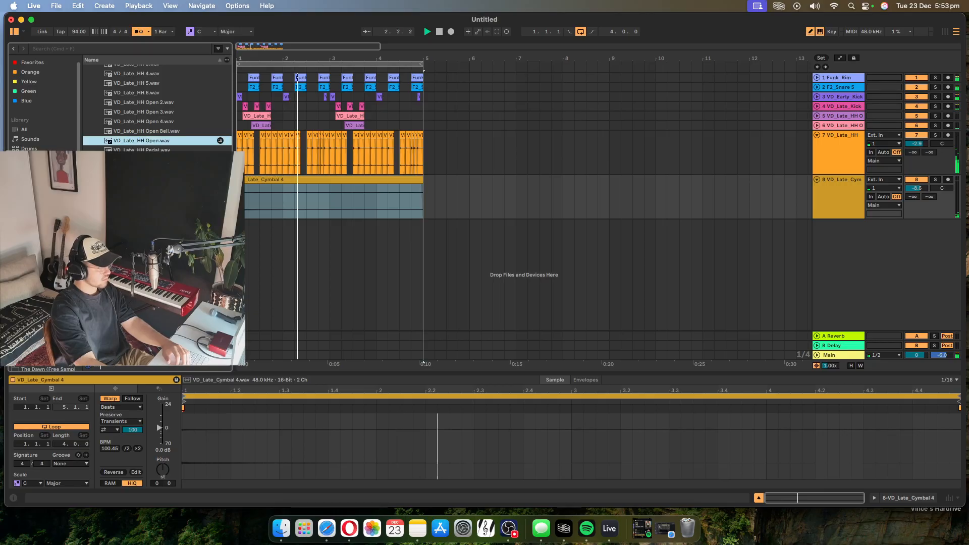
click(161, 122)
click(164, 132)
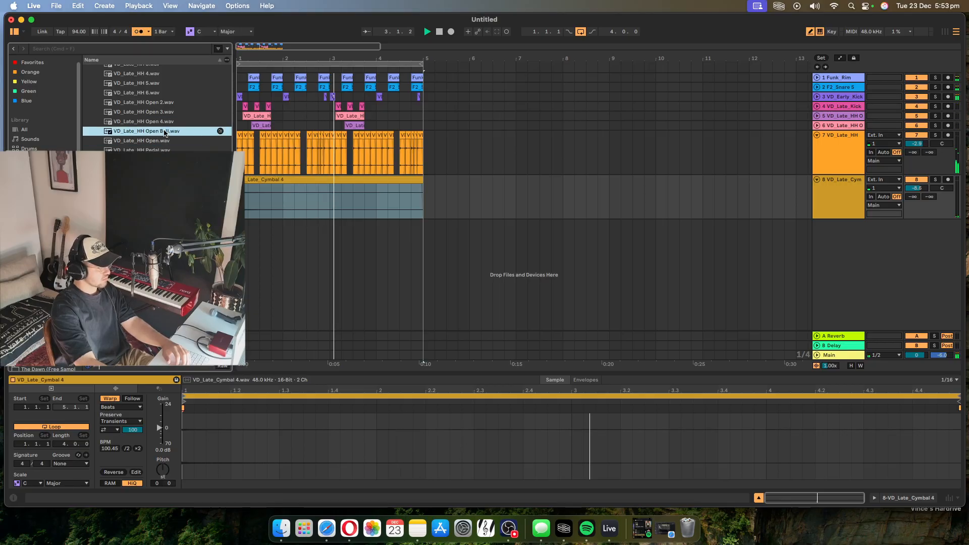
scroll(162, 136, up, 3)
click(159, 143)
scroll(160, 148, up, 10)
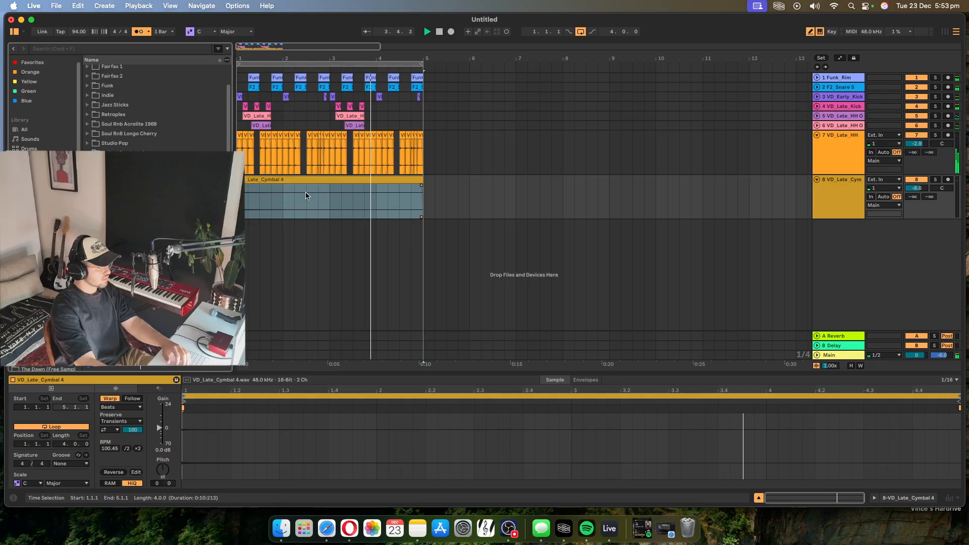
Step: Fold the VD_Late_HH and VD_Late_Cymbal 4 tracks in the arrangement
click(436, 197)
drag(302, 59, 301, 76)
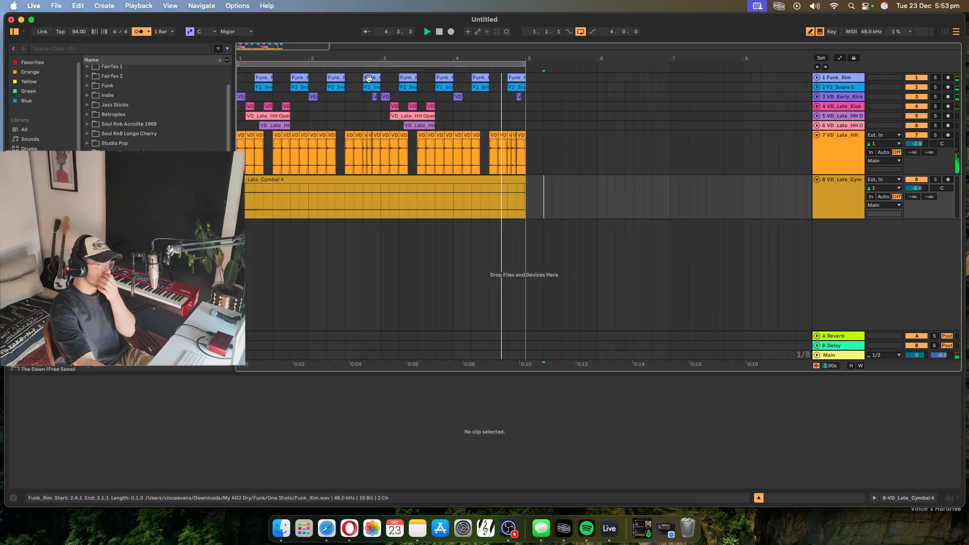
click(817, 135)
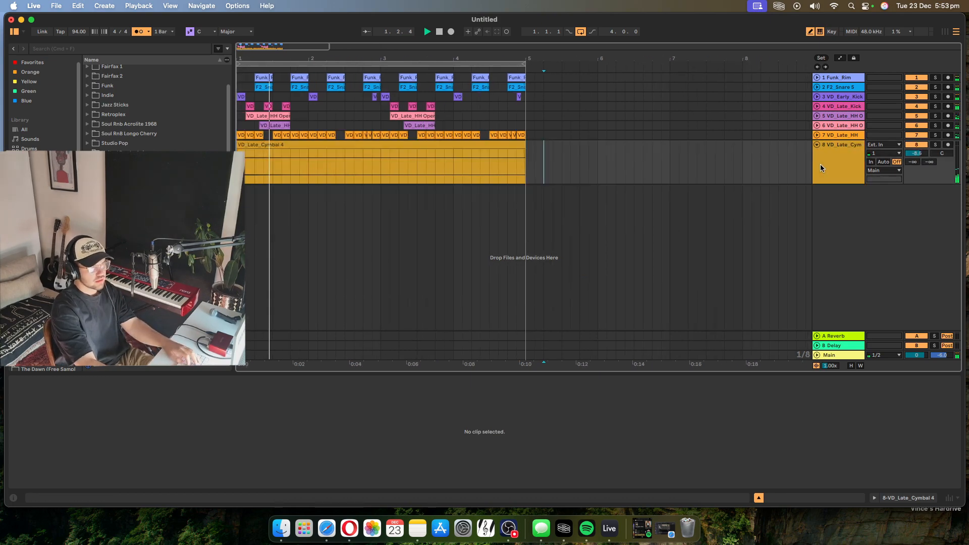
click(816, 145)
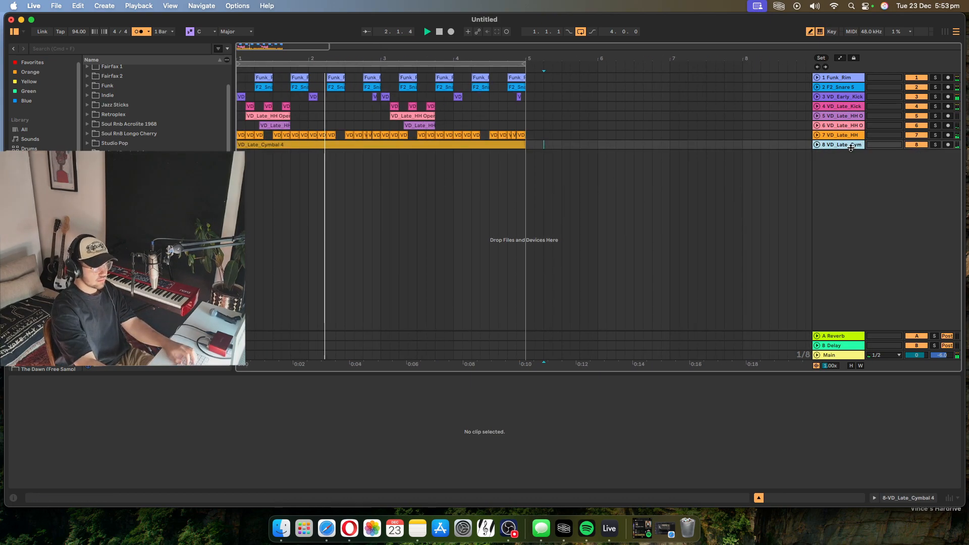
click(816, 145)
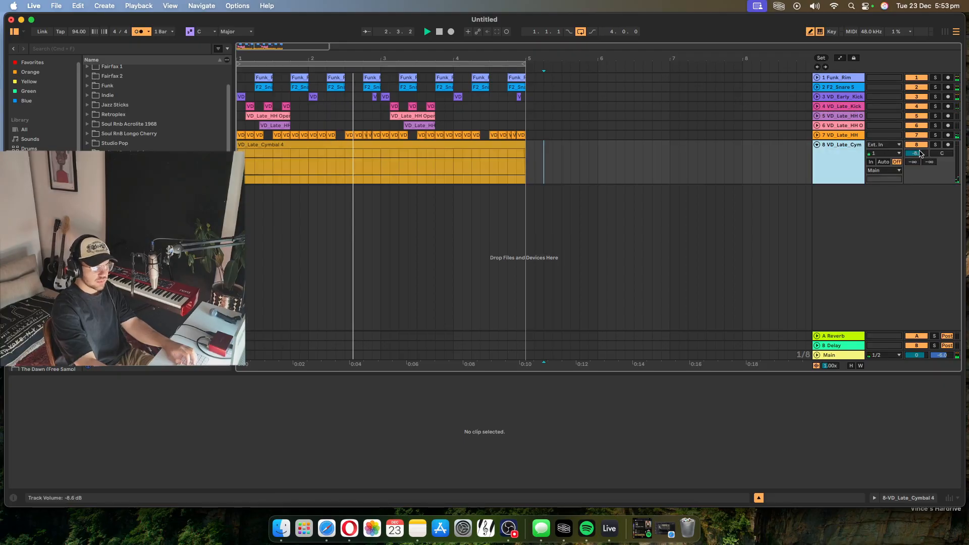
click(816, 144)
Step: Browse the one-shots in the Jazz Sticks folder and add Jazz_HH 4 on a new track at the start of bar 1
scroll(104, 119, up, 2)
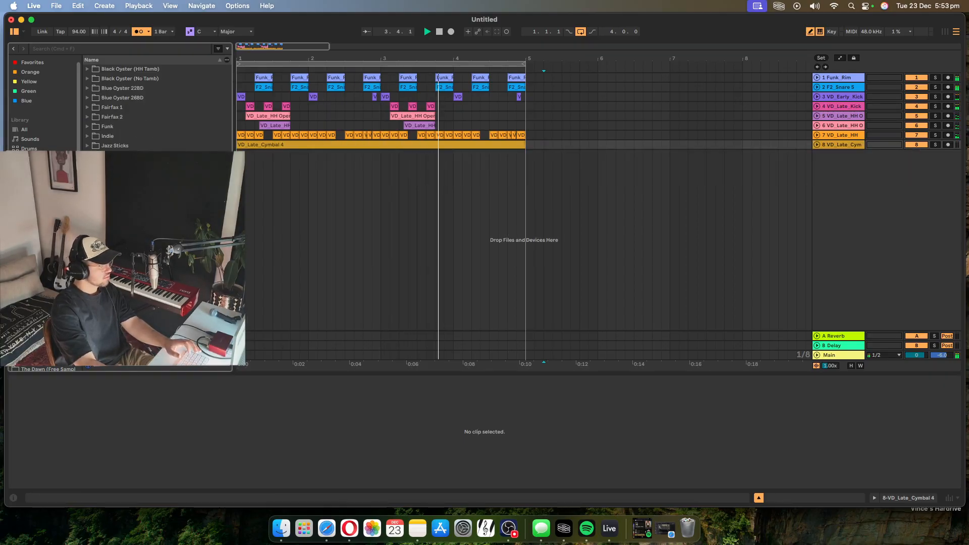
click(100, 146)
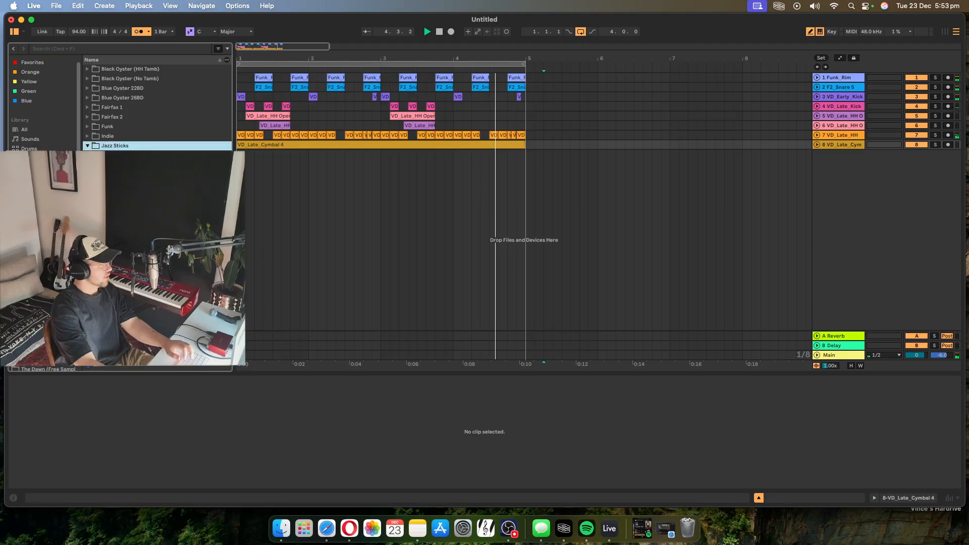
key(Down)
scroll(151, 111, down, 5)
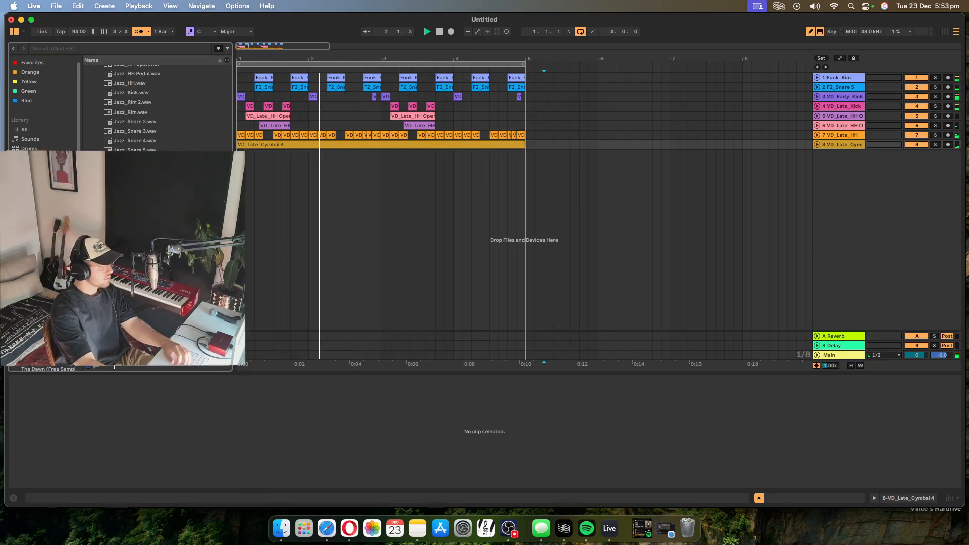
scroll(151, 106, up, 4)
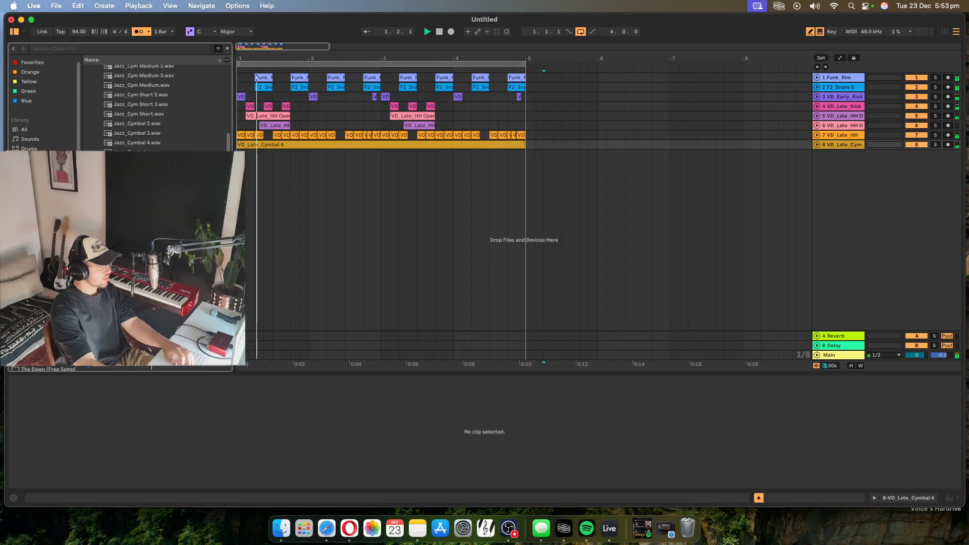
drag(136, 185, 245, 188)
Step: Stop playback, trim the Jazz_HH 4 clip to an eighth note, and duplicate it five times across the first three beats of bar 1
key(space)
drag(248, 58, 292, 86)
click(313, 168)
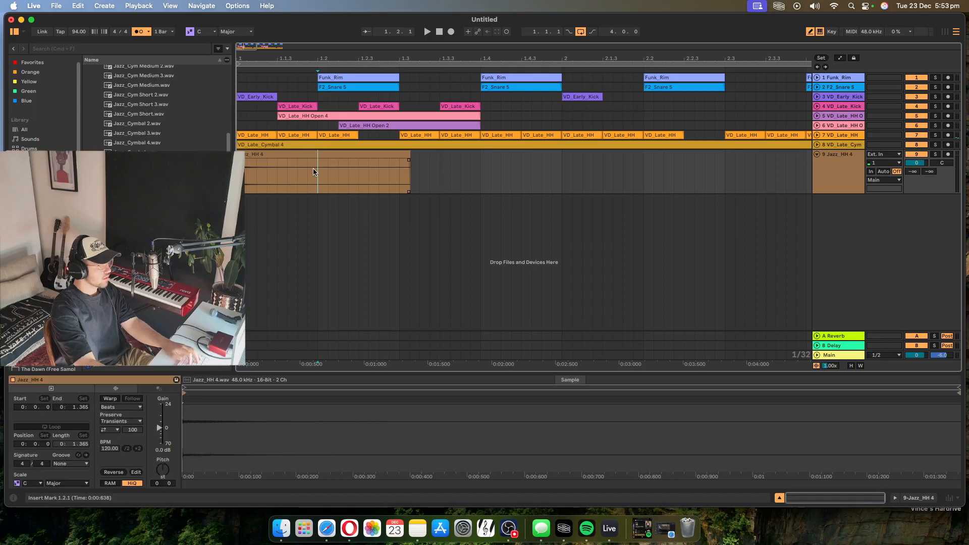
drag(277, 169, 238, 171)
key(super+d)
key(super+d)
key(super+d)
key(super+d)
key(super+d)
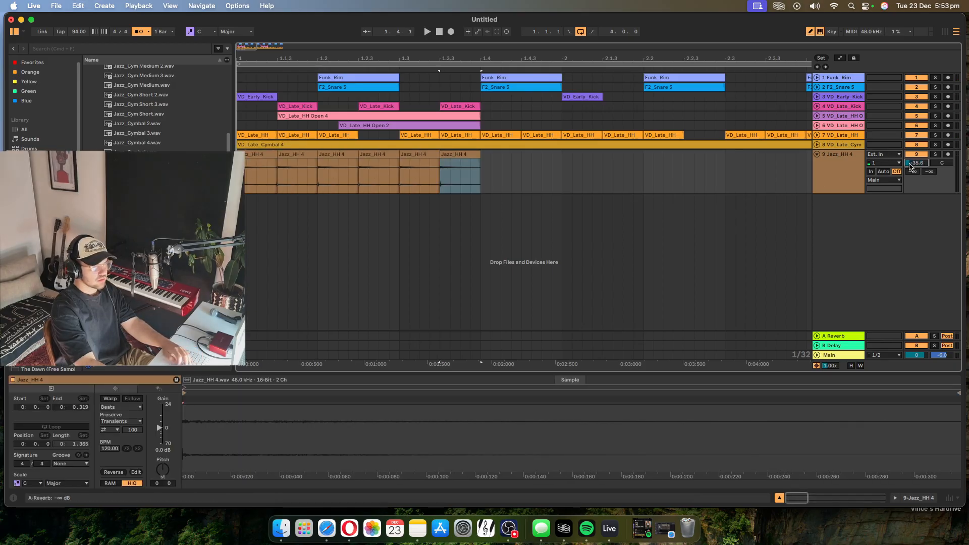
Step: Lower the Jazz_HH 4 track volume to about -15.6 dB and play the beat
mouse_move(916, 163)
mouse_down()
mouse_move(915, 141)
mouse_move(916, 162)
mouse_up()
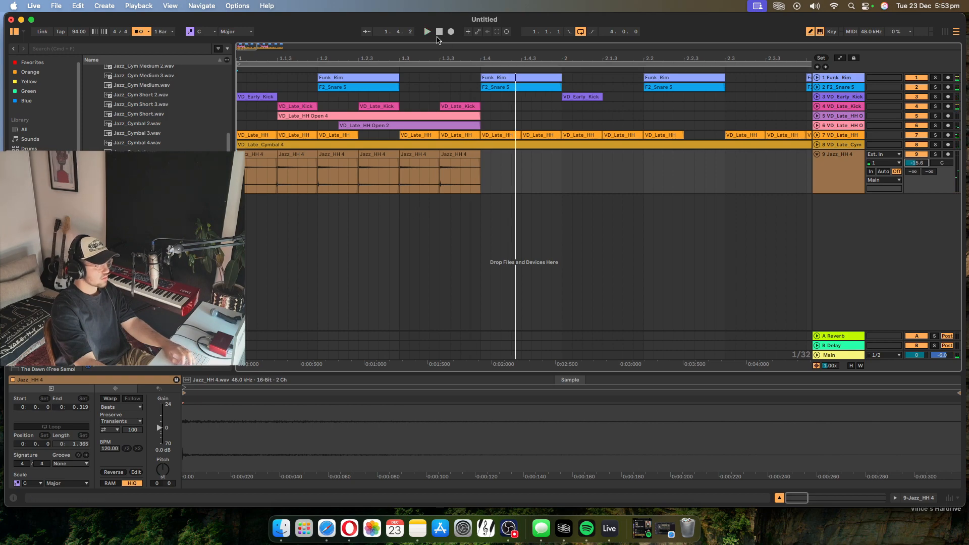
key(space)
drag(311, 49, 310, 30)
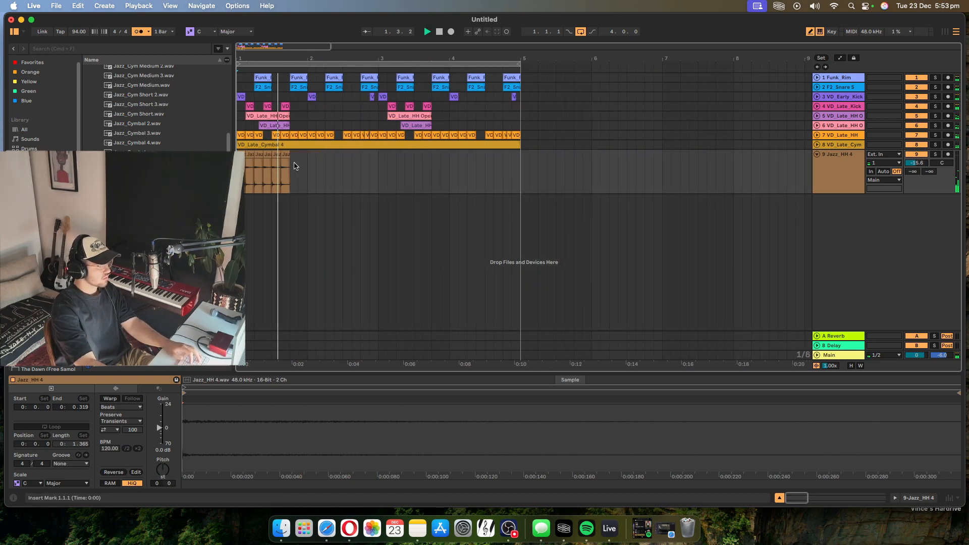
Step: Repeat the six Jazz_HH 4 clips to the end of bar 4 and delete the copies past the start of bar 5
drag(294, 166, 242, 185)
key(super+d)
key(super+d)
key(super+d)
key(super+d)
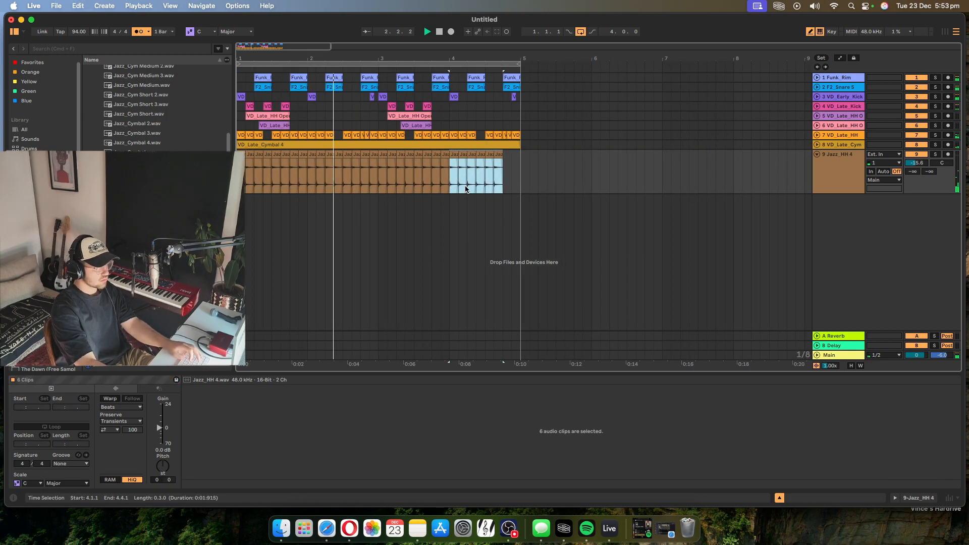
key(super+d)
drag(597, 179, 519, 166)
key(Delete)
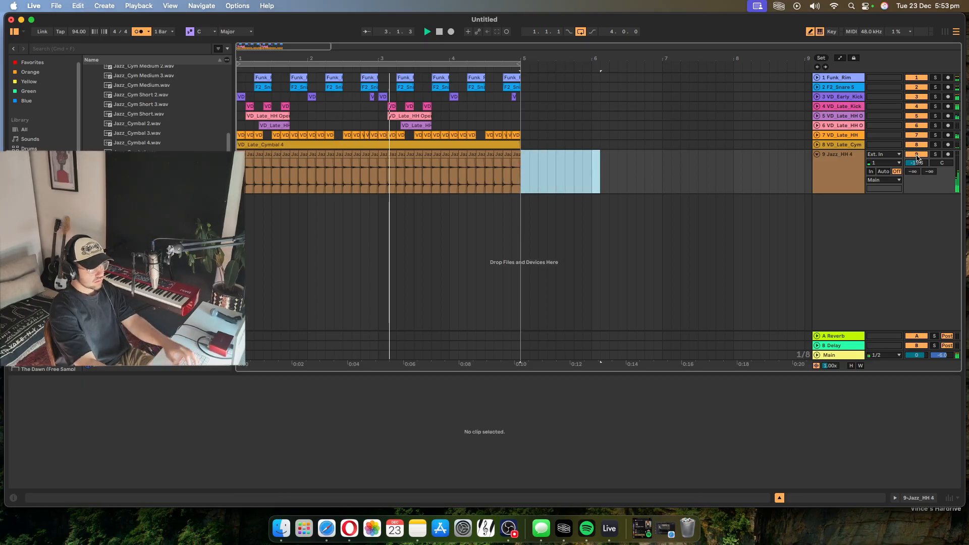
Step: Lower the Jazz_HH 4 track volume to about -17.5 dB and the VD_Late_Cymbal 4 track to about -9.3 dB
click(918, 163)
click(817, 155)
click(817, 145)
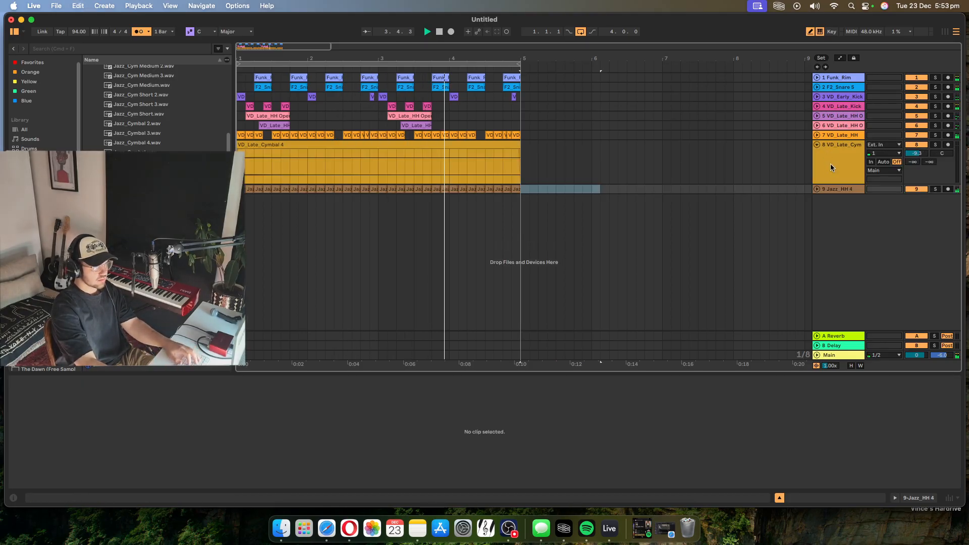
Step: Unfold the Jazz_HH 4 and VD_Late_HH tracks and move Jazz_HH 4 above the cymbal track
click(817, 189)
click(817, 135)
drag(827, 227, 826, 177)
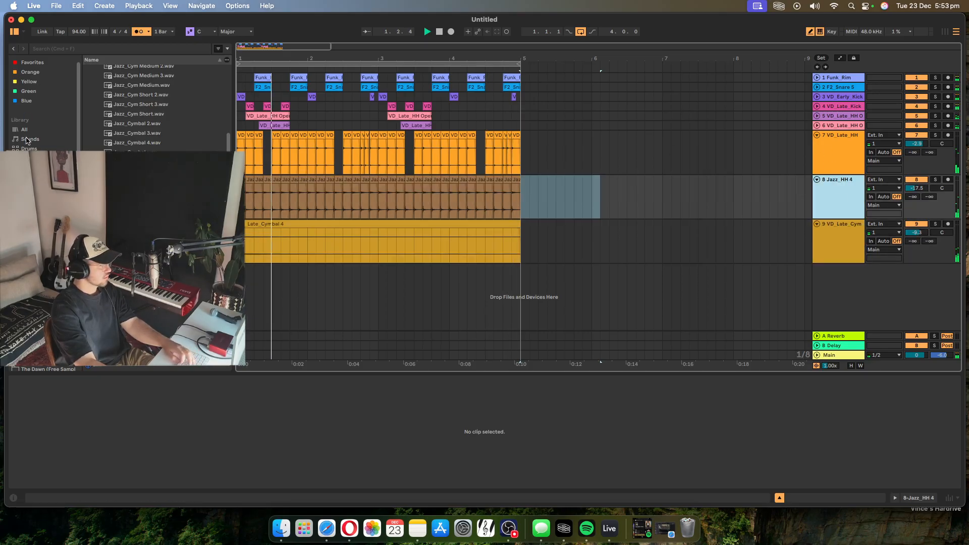
Step: List the audio effects in the browser and fold the VD_Late_HH, Jazz_HH 4 and VD_Late_Cymbal 4 tracks with playback stopped
click(40, 177)
click(39, 168)
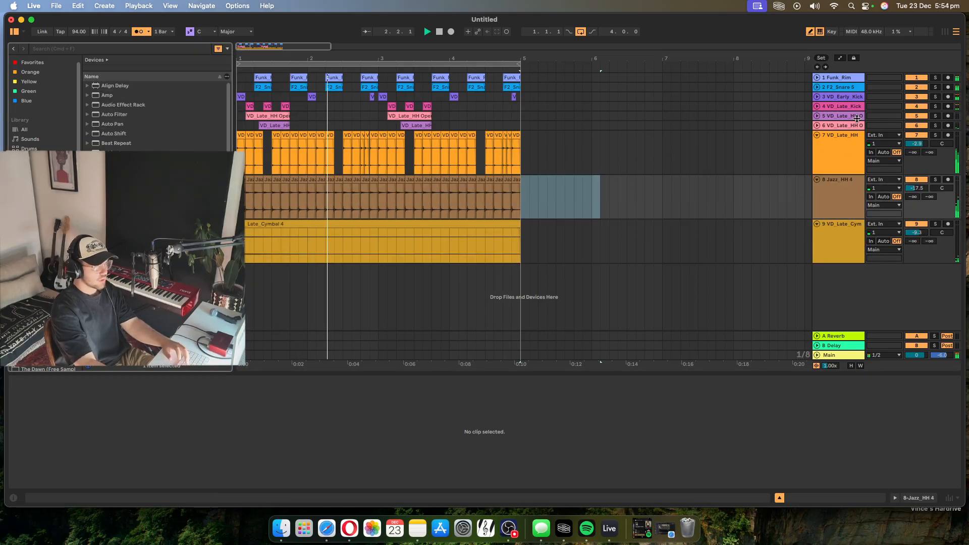
key(space)
click(839, 145)
click(817, 135)
click(817, 145)
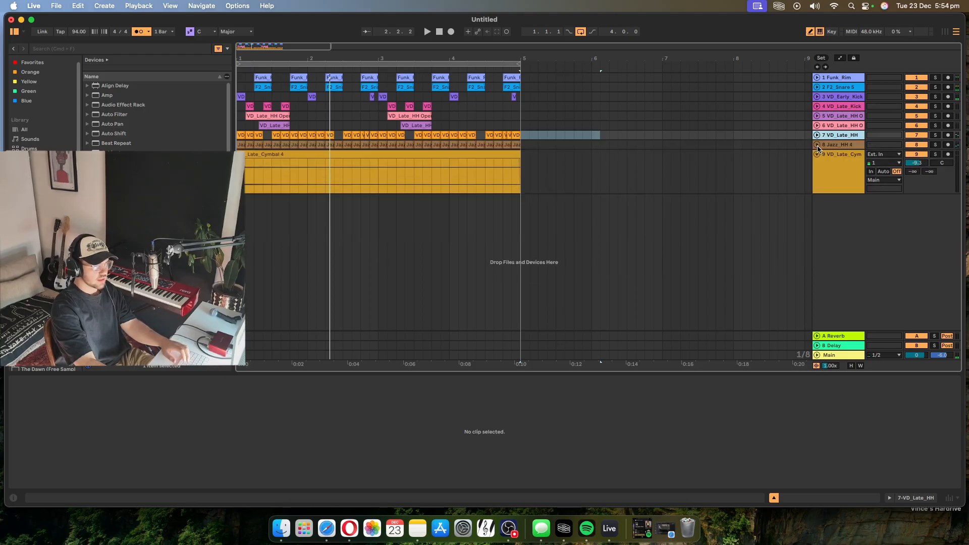
click(817, 154)
super+click(840, 156)
super+click(839, 146)
super+click(840, 136)
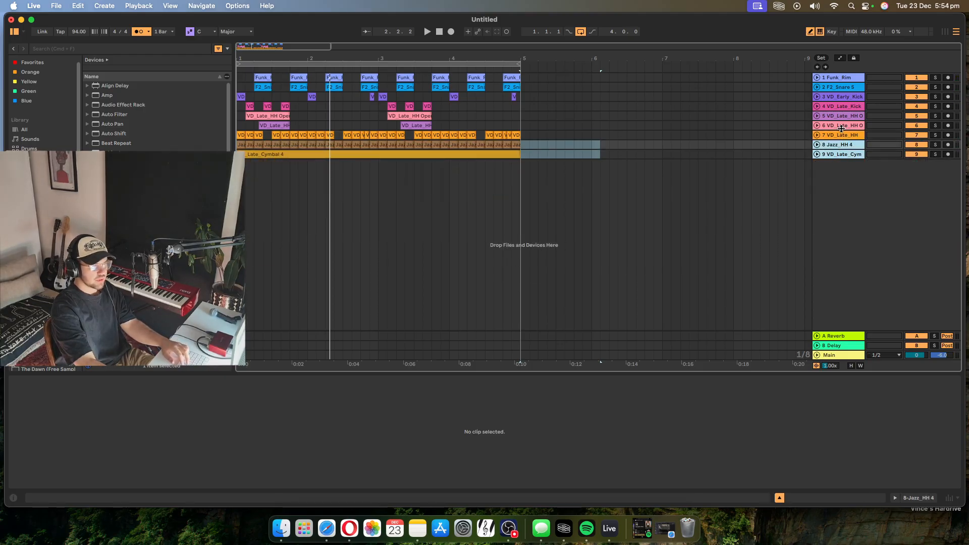
super+click(840, 126)
super+click(843, 136)
super+click(837, 116)
super+click(840, 108)
Step: Select all nine drum tracks from Funk_Rim to VD_Late_Cymbal 4 and group them
click(837, 97)
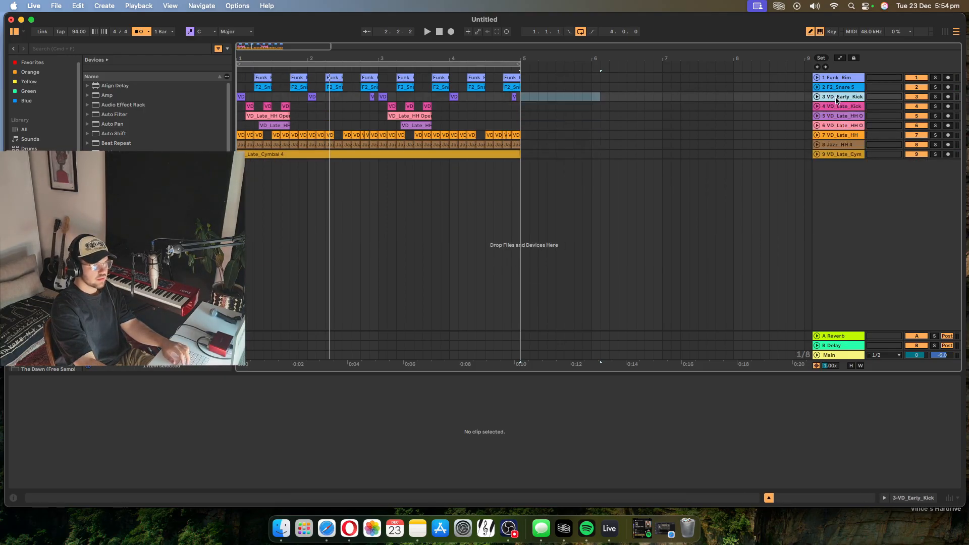
super+click(835, 88)
super+click(836, 79)
super+click(840, 107)
super+click(839, 117)
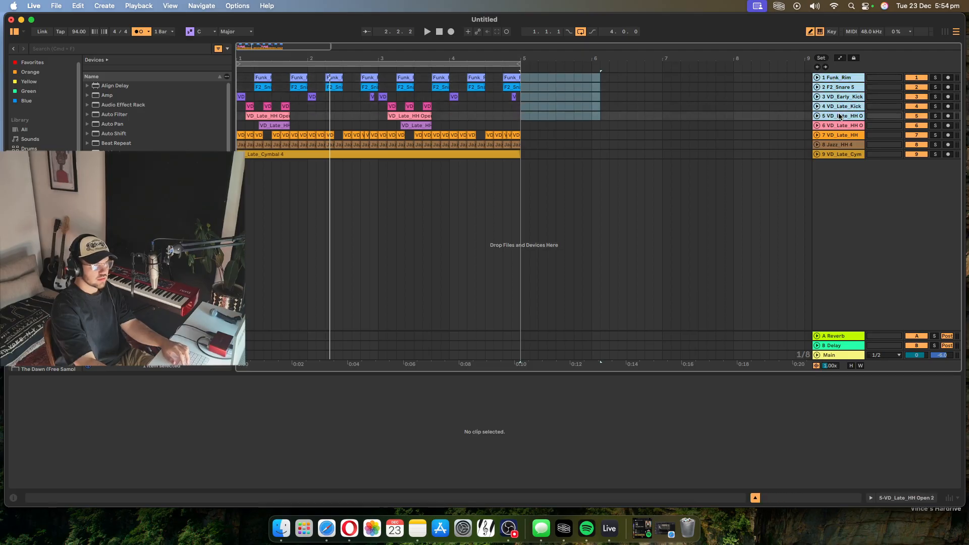
super+click(839, 126)
super+click(840, 136)
super+click(842, 146)
super+click(845, 155)
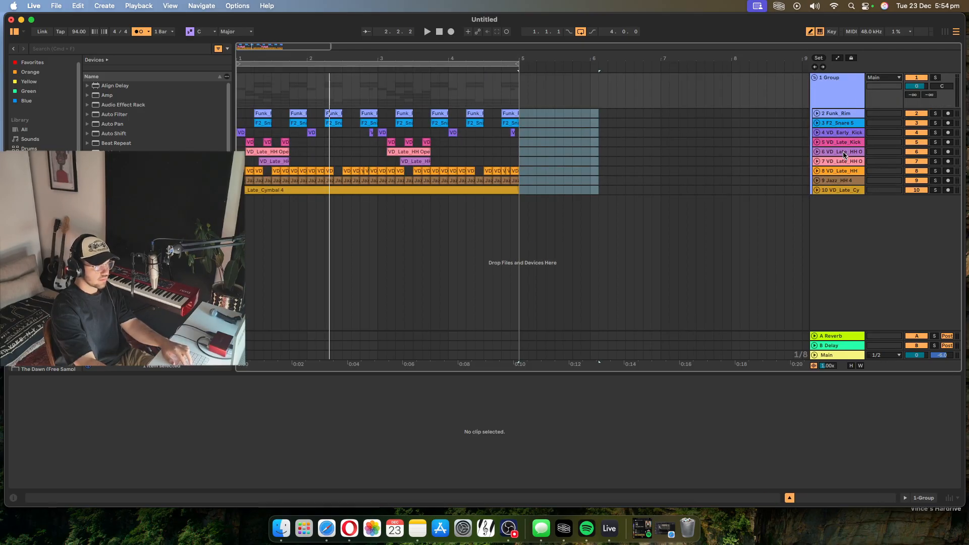
key(super+g)
Step: Rename the group track as drum buss
text(dr)
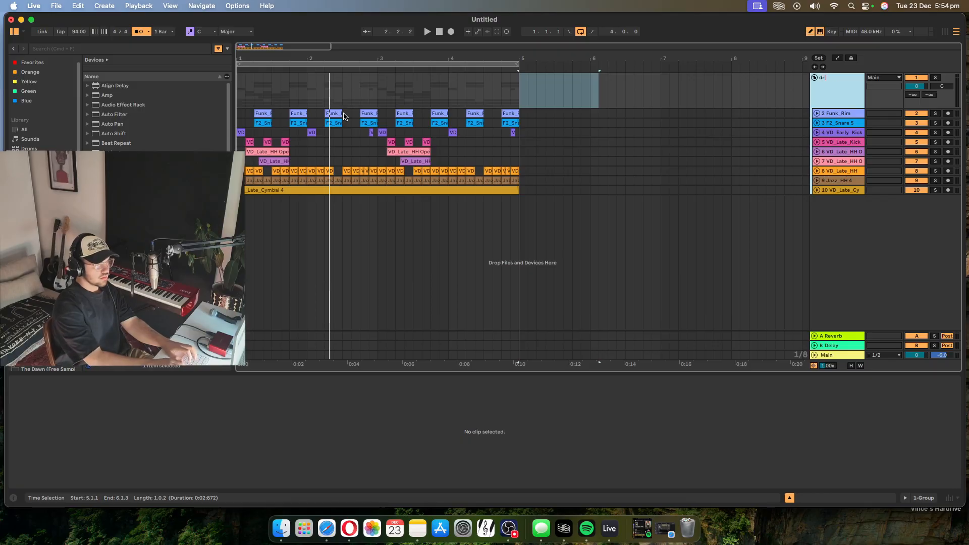
text(um bu)
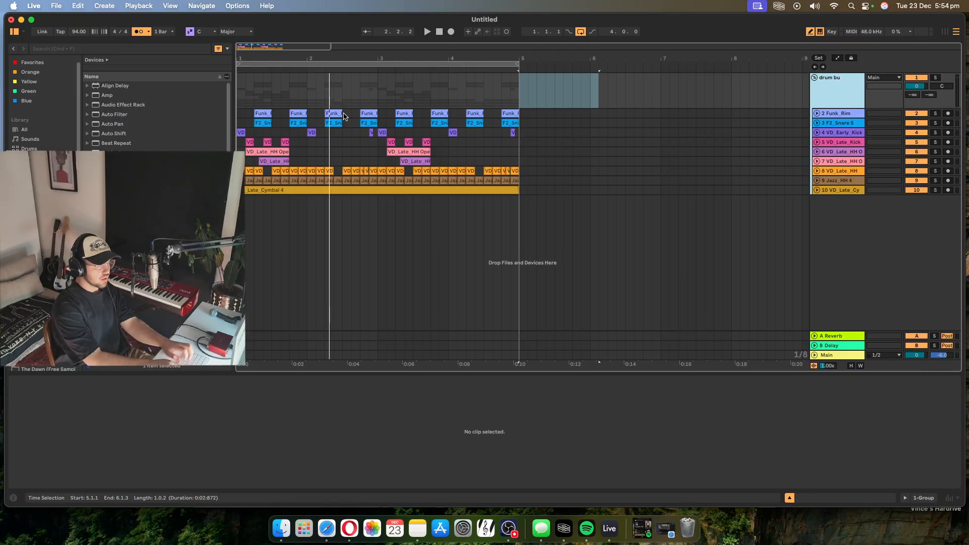
text(ss)
key(Return)
Step: Add a Drum Buss effect to the drum buss group with Drive 20%, Boom 14% and output about -7.19 dB
key(super+f)
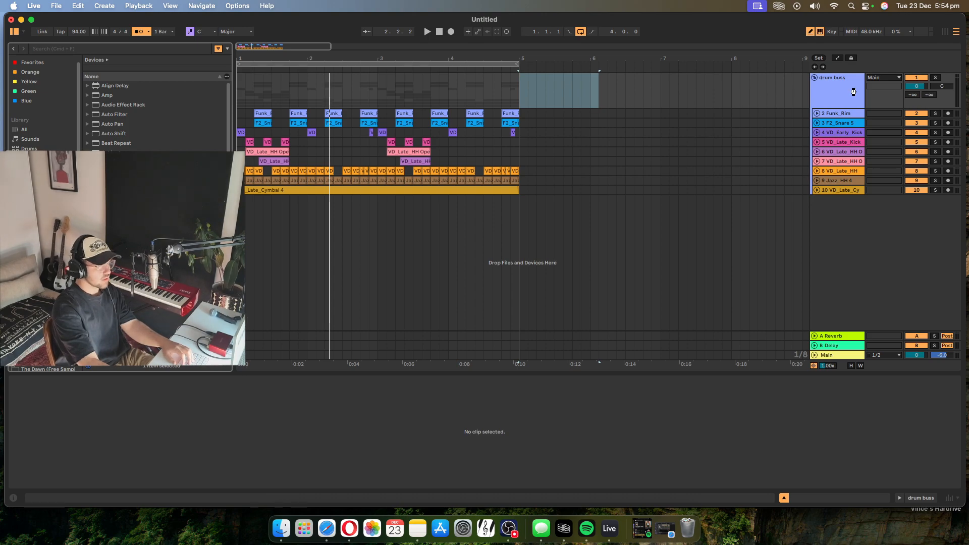
drag(853, 92, 853, 92)
drag(83, 423, 83, 419)
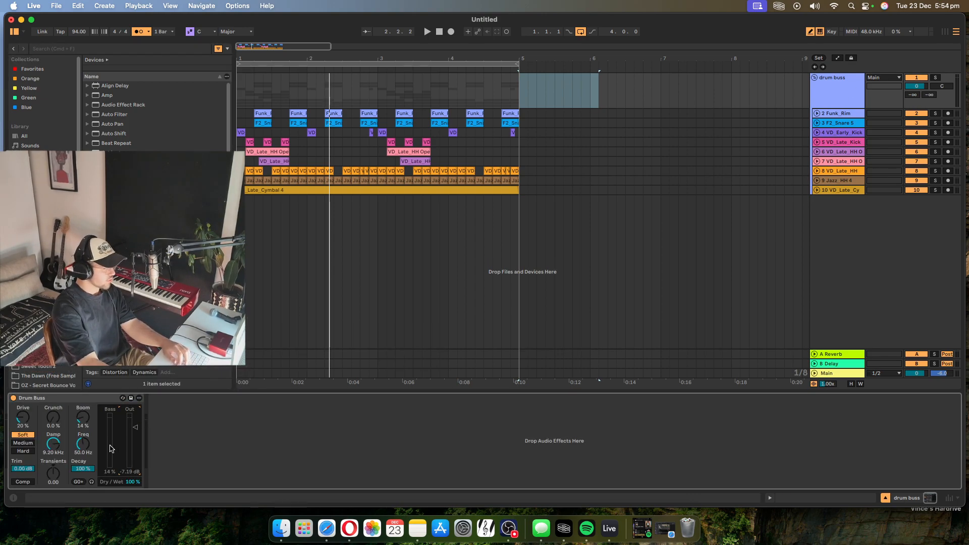
Step: Set the insert marker at the start of bar 1 and play the beat through the Drum Buss effect
click(315, 89)
drag(261, 48, 240, 87)
drag(241, 49, 241, 89)
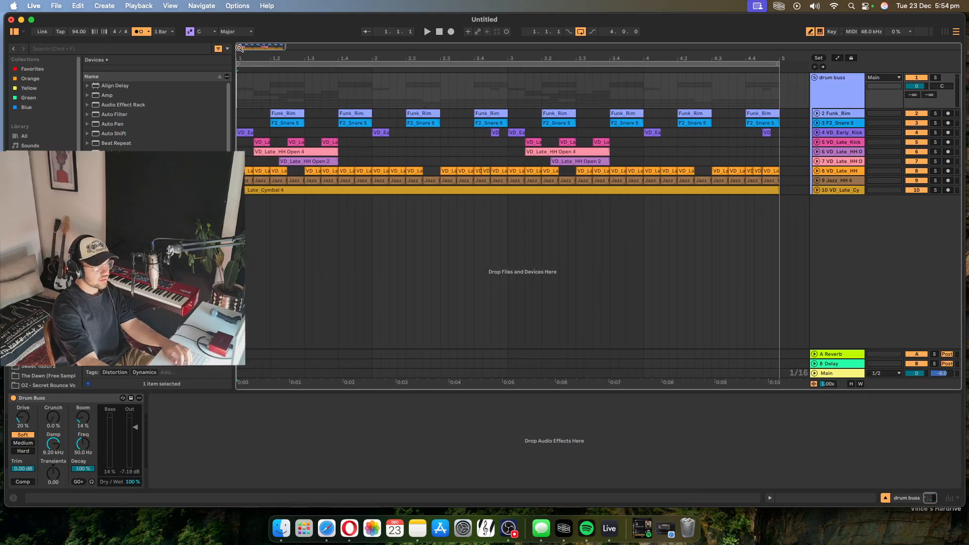
click(241, 88)
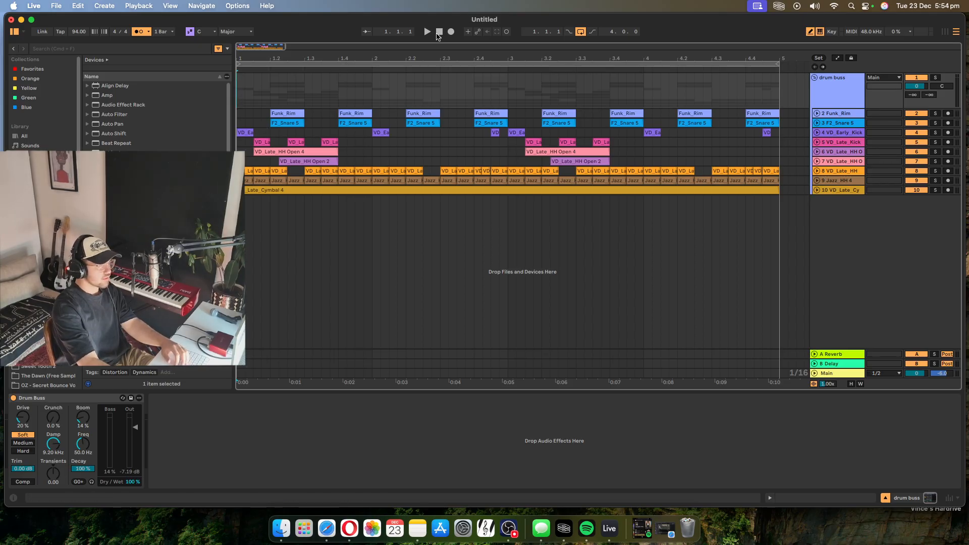
key(space)
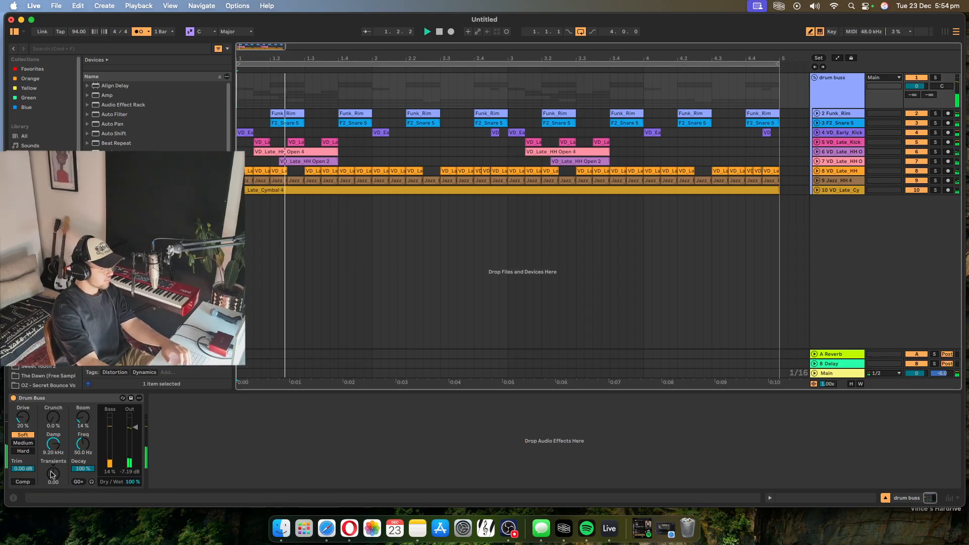
Step: Set the Drum Buss output to about -9.07 dB, Boom to 25% and Transients to 0.29 while the beat plays
click(121, 434)
drag(121, 434, 125, 436)
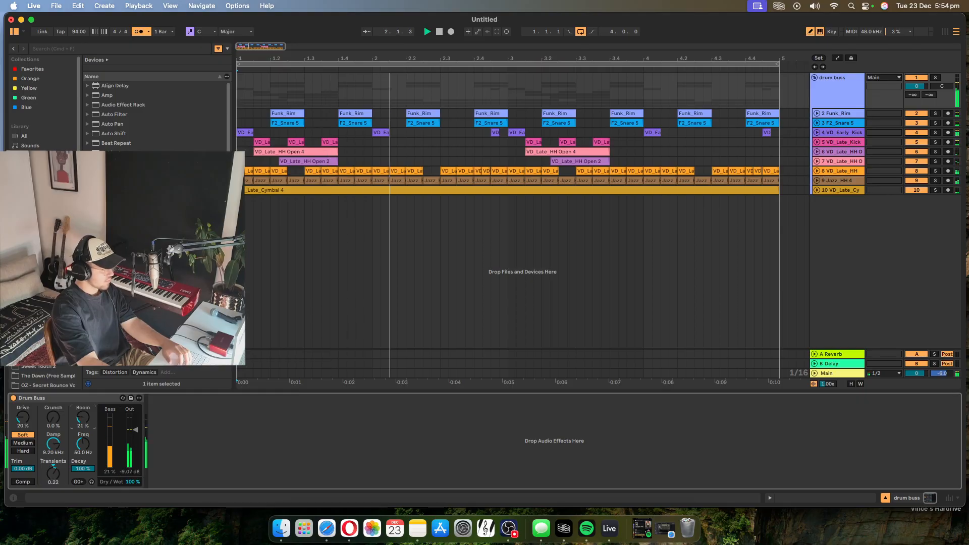
drag(53, 473, 53, 475)
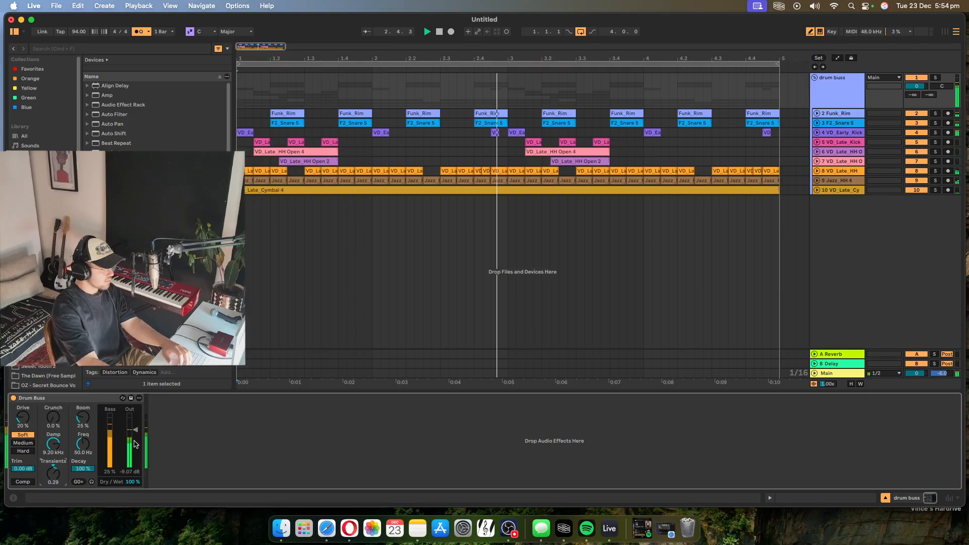
Step: Set the Drum Buss output to about -5.68 dB and add a Chorus-Ensemble to the group with Warmth 0.5% and Dry/Wet 13%
drag(135, 444, 135, 446)
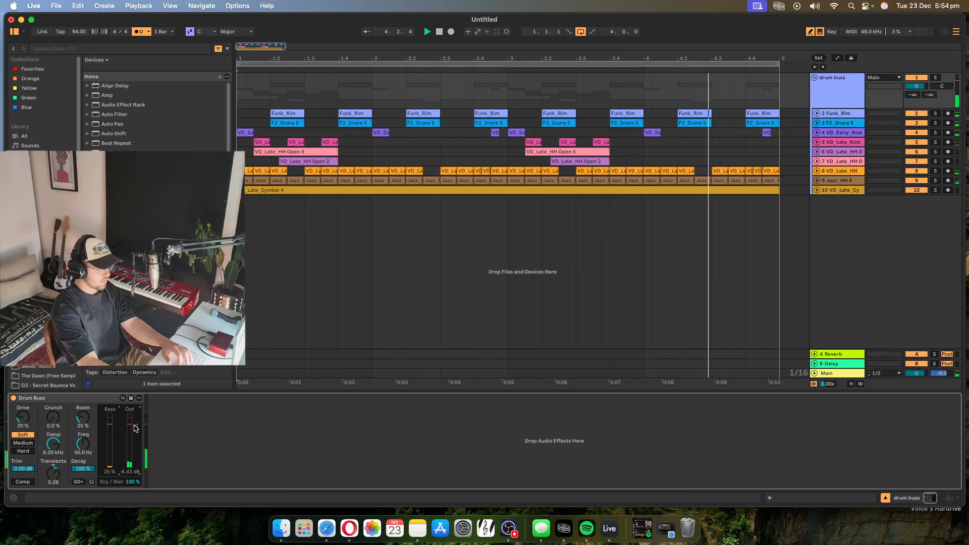
drag(135, 429, 136, 425)
drag(121, 172, 257, 486)
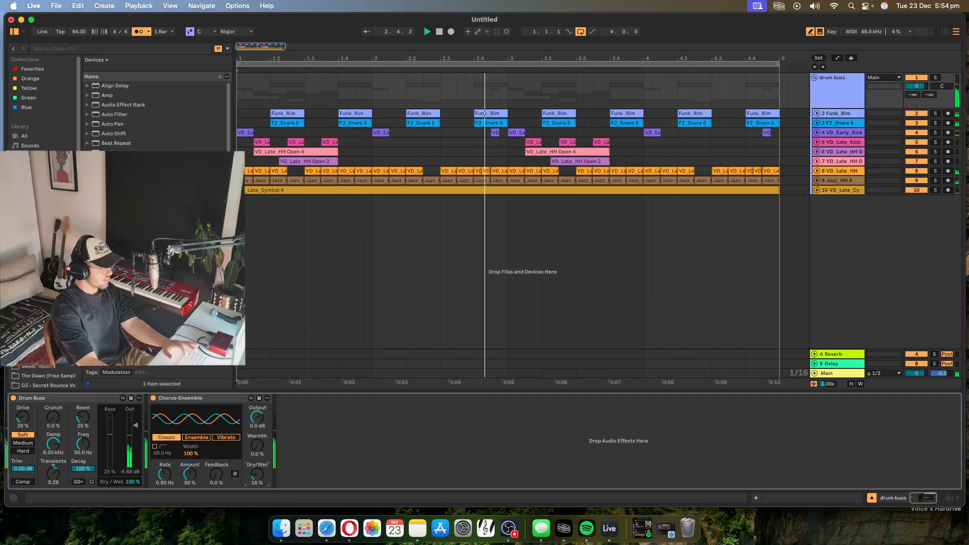
drag(255, 443, 255, 441)
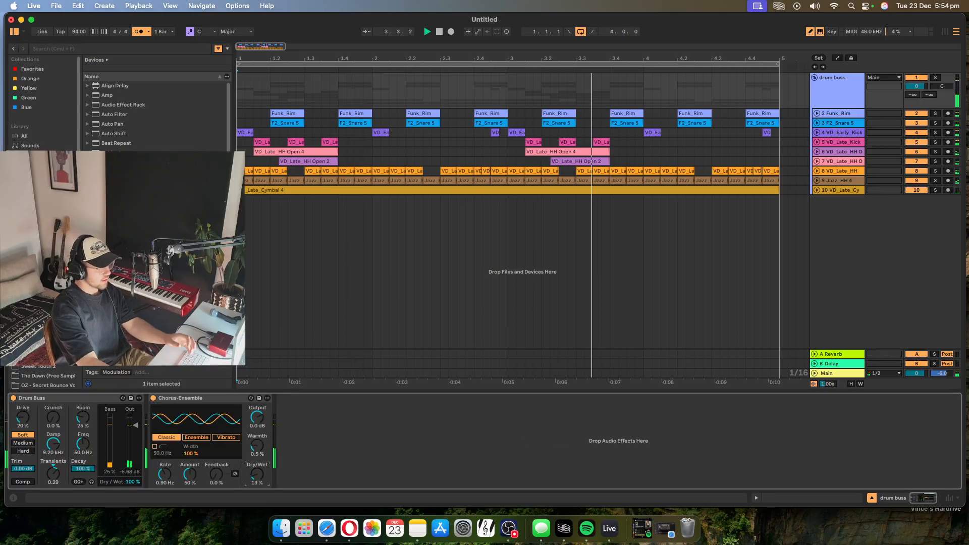
Step: Delete the Reverb effect from return track A
click(796, 111)
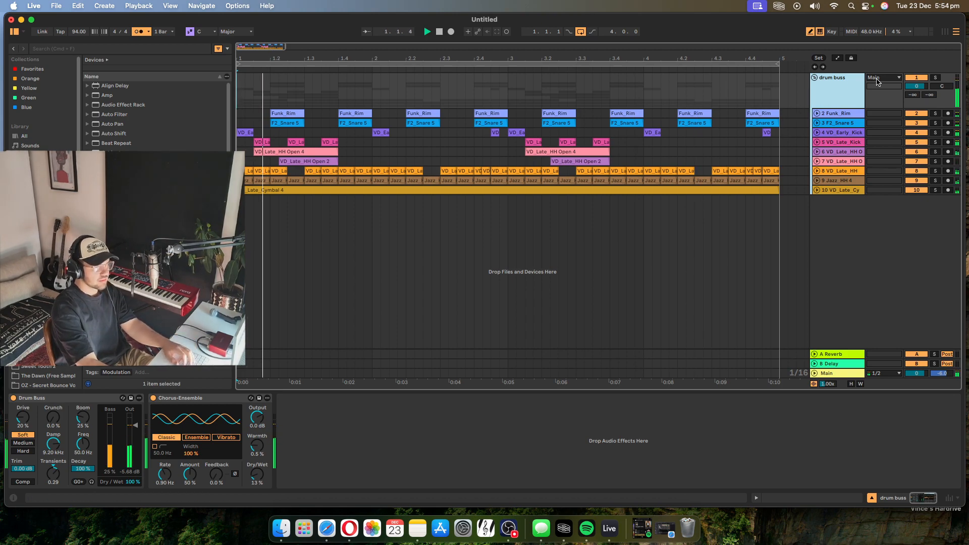
click(840, 354)
click(160, 403)
key(Delete)
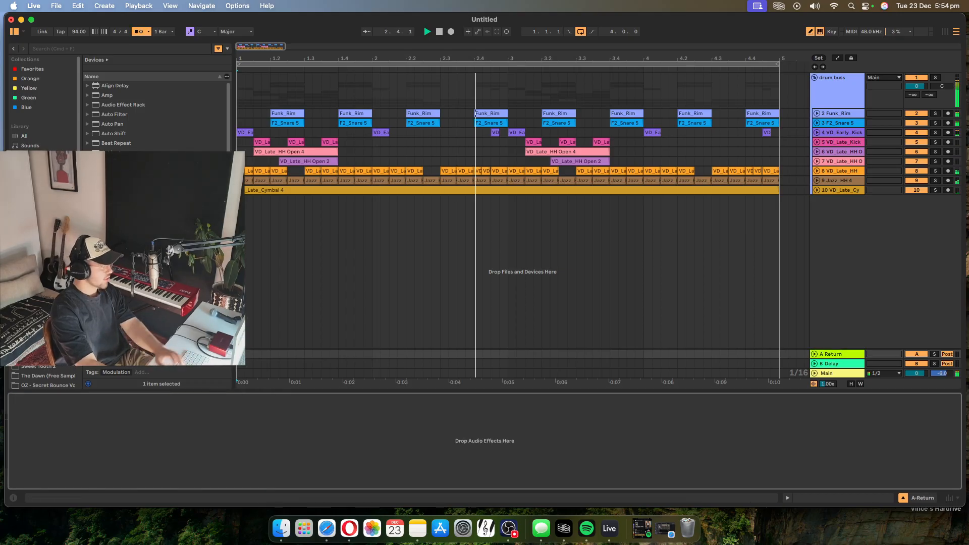
Step: Find the Valhalla reverbs among the plug-ins and load ValhallaVintageVerb onto return track A
click(31, 213)
click(99, 49)
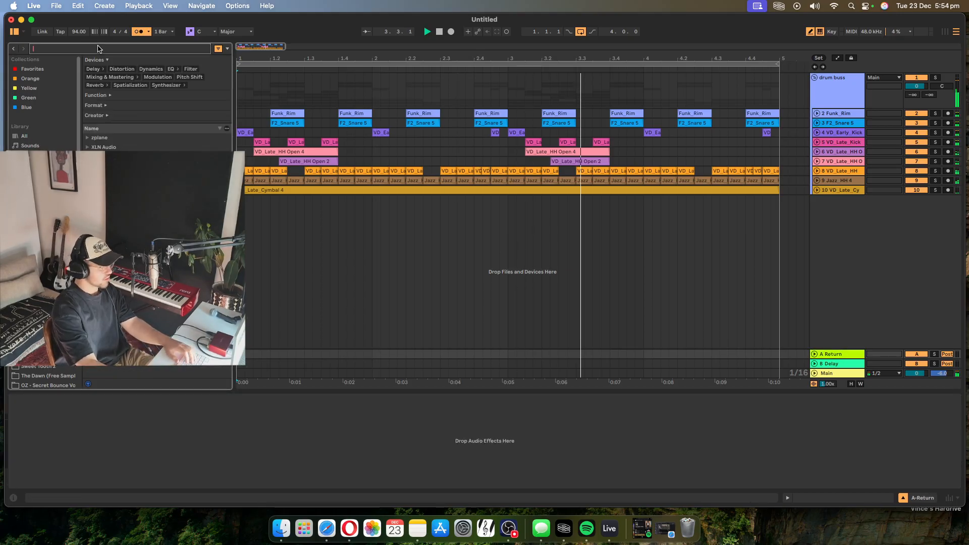
text(rever)
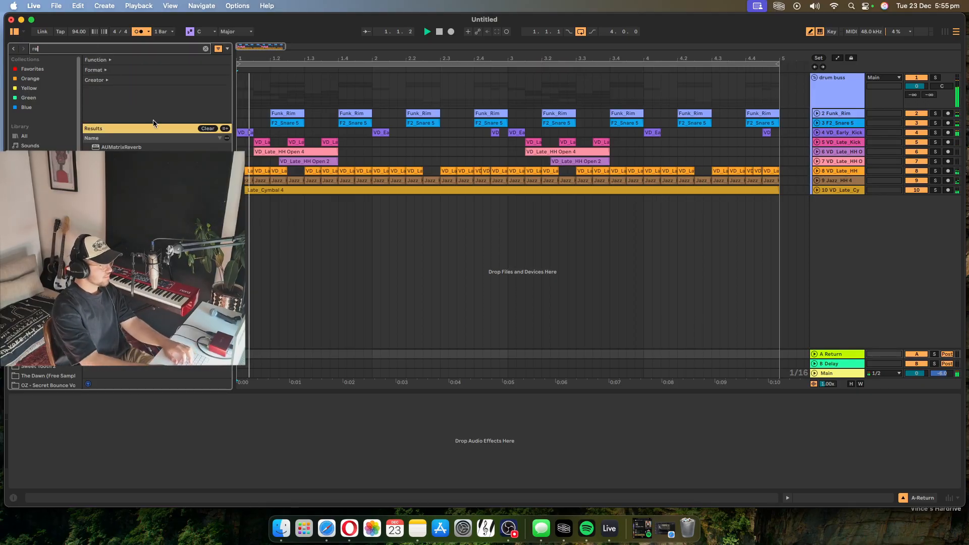
key(BackSpace)
key(BackSpace)
key(BackSpace)
key(BackSpace)
key(BackSpace)
text(valh)
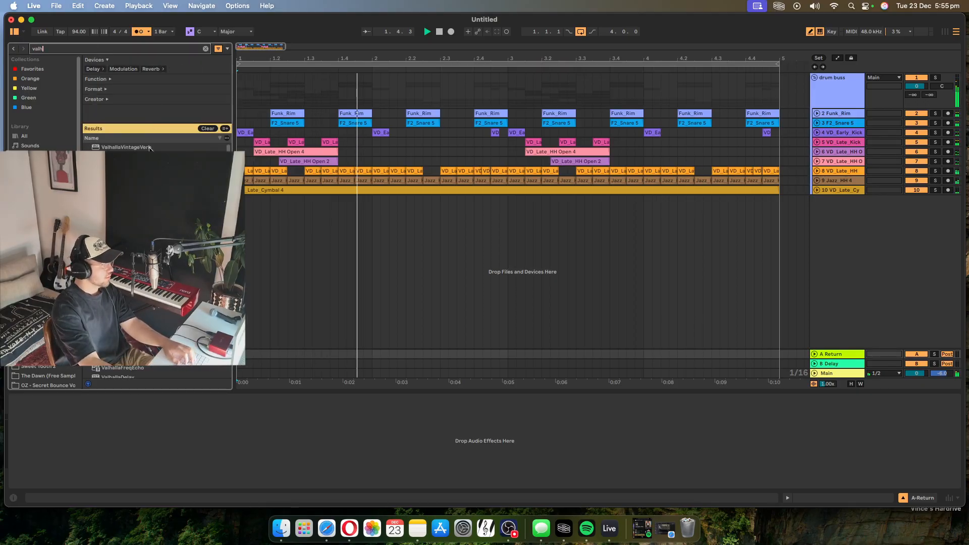
double_click(112, 147)
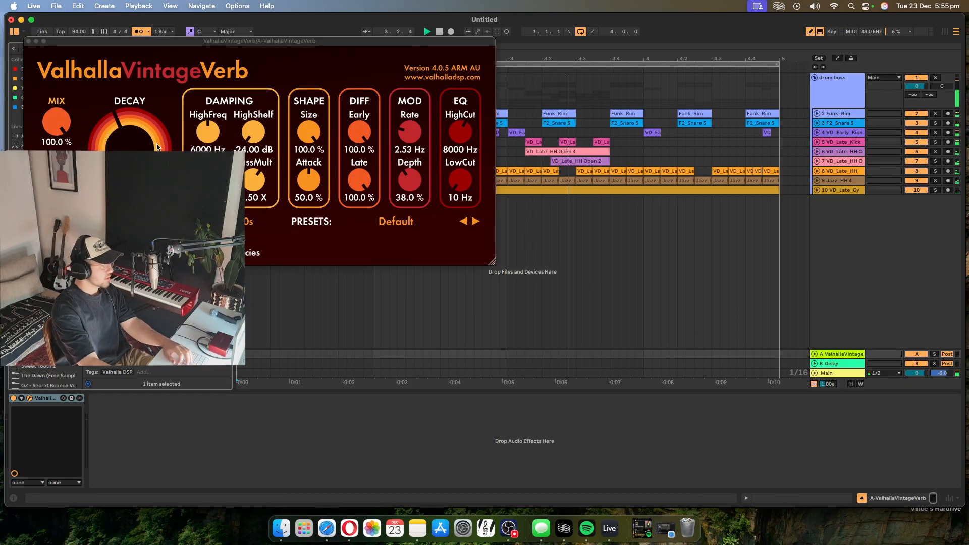
Step: Load Don Gunn's SRand-Drum Width preset in ValhallaVintageVerb and close the plug-in window
click(451, 222)
mouse_move(457, 225)
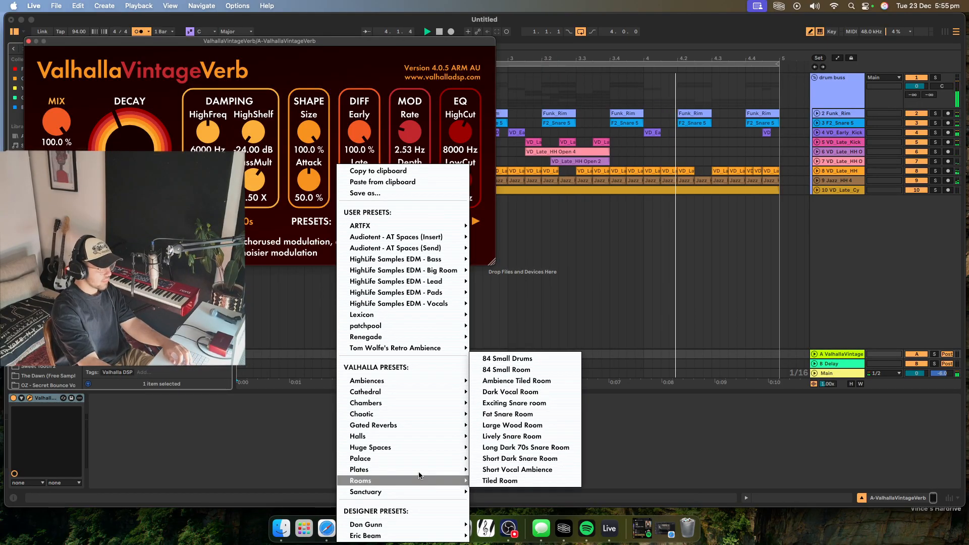
mouse_move(382, 427)
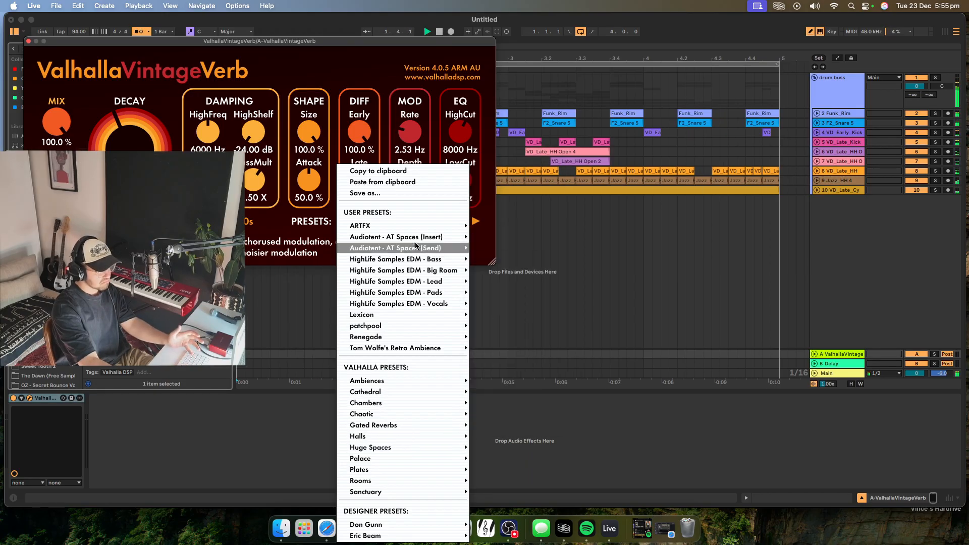
mouse_move(427, 337)
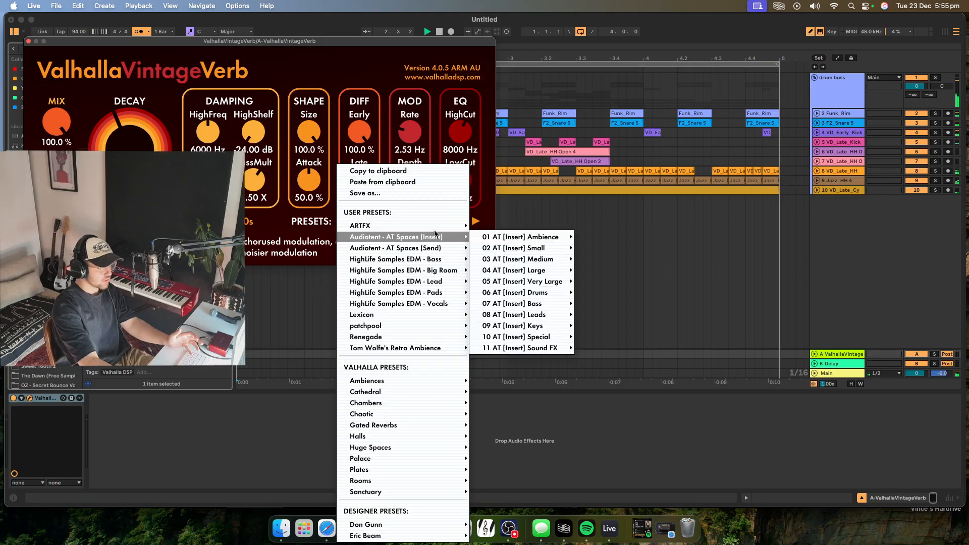
mouse_move(388, 527)
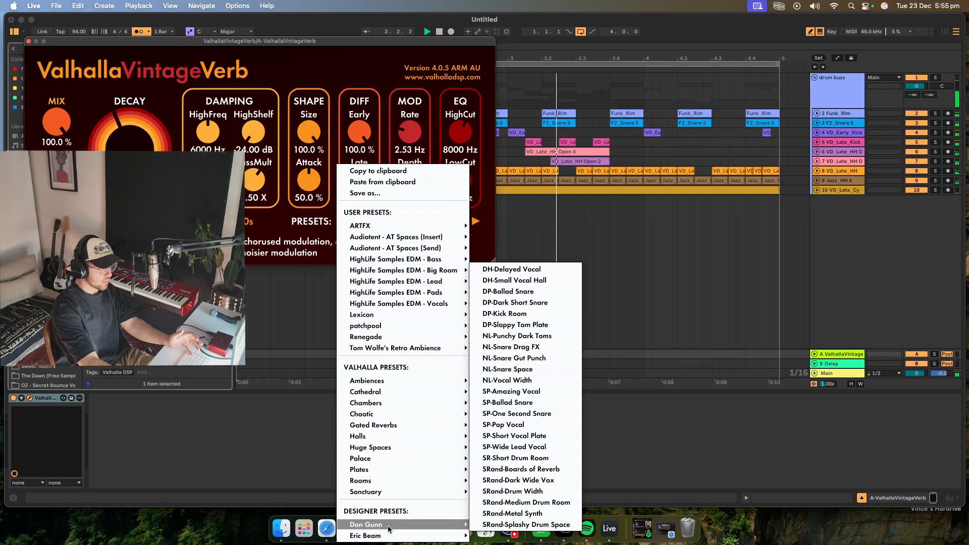
click(550, 488)
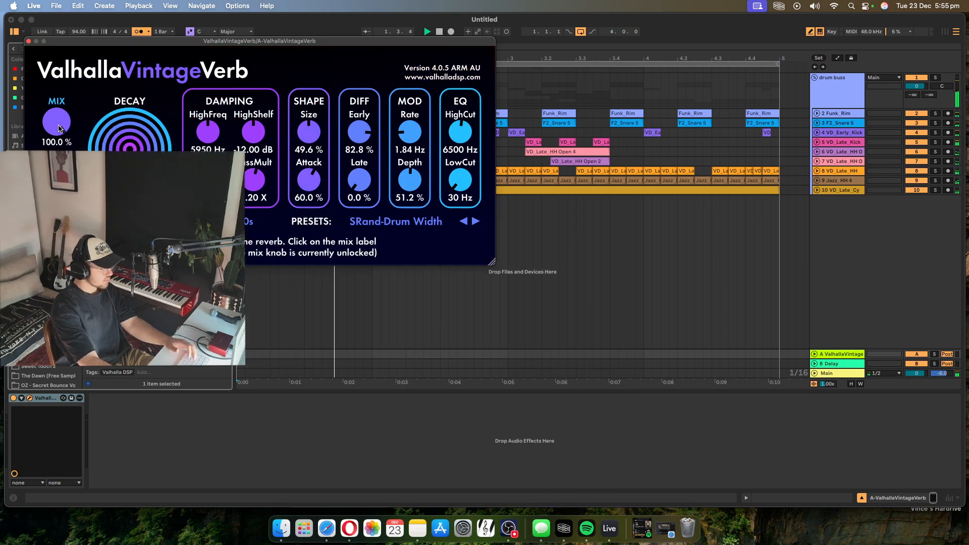
click(28, 41)
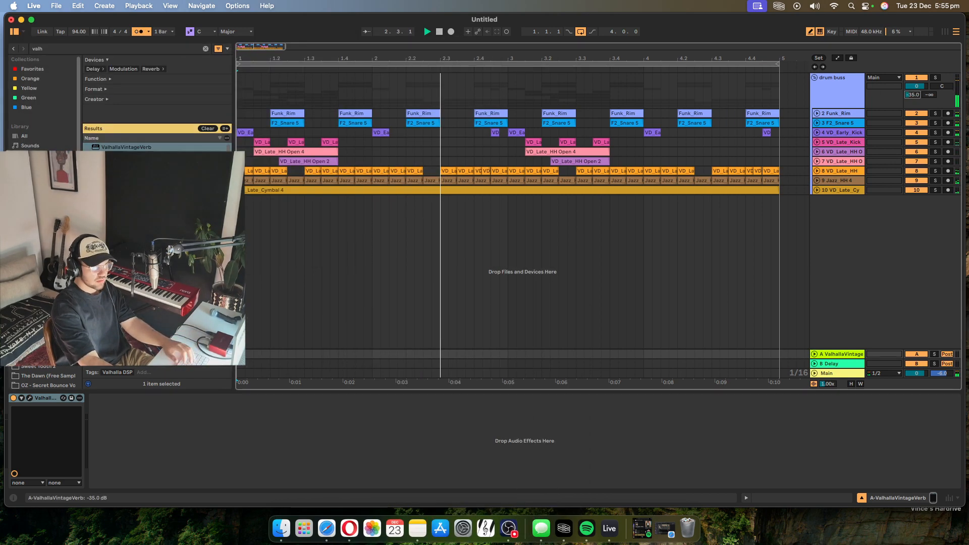
Step: Send the drum buss group to return A at about -13.4 dB and clear the browser search
drag(914, 94, 914, 76)
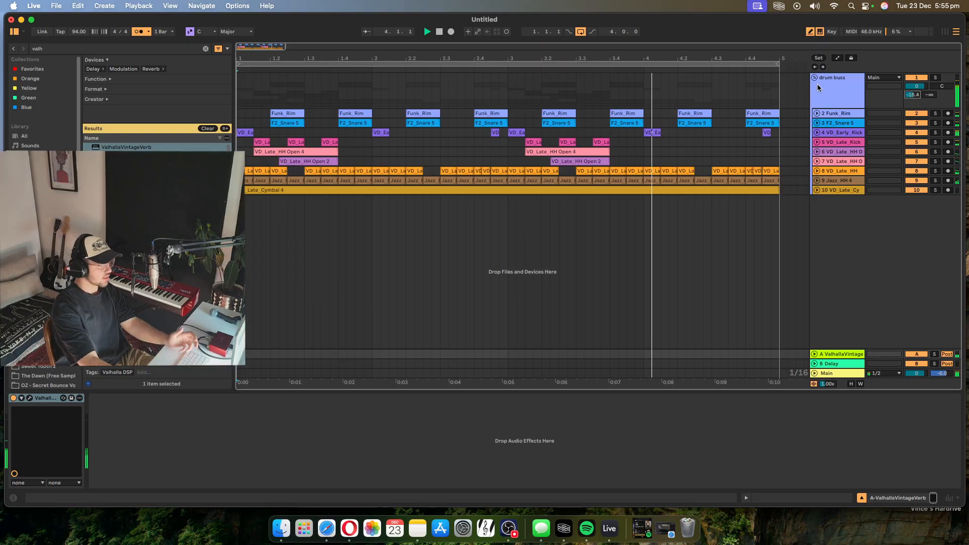
click(208, 128)
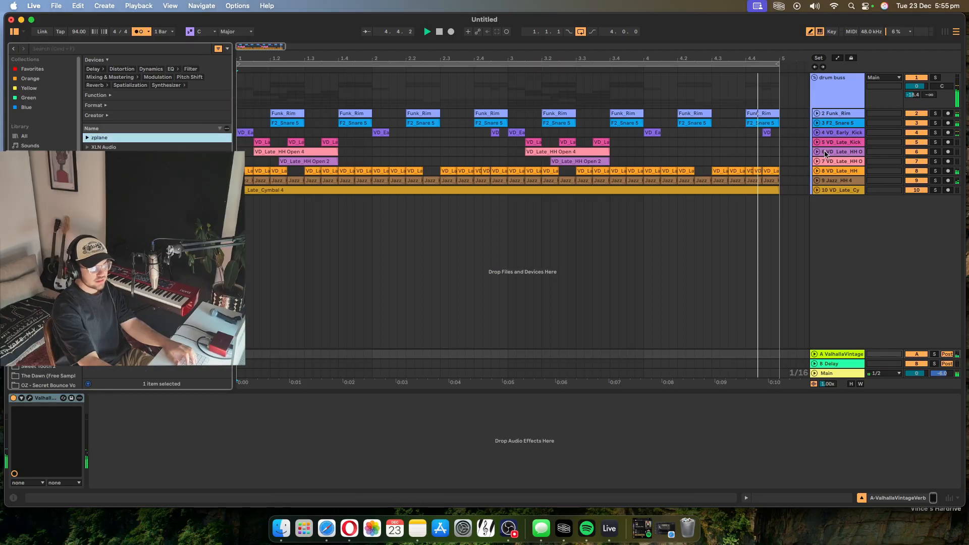
click(814, 77)
click(814, 77)
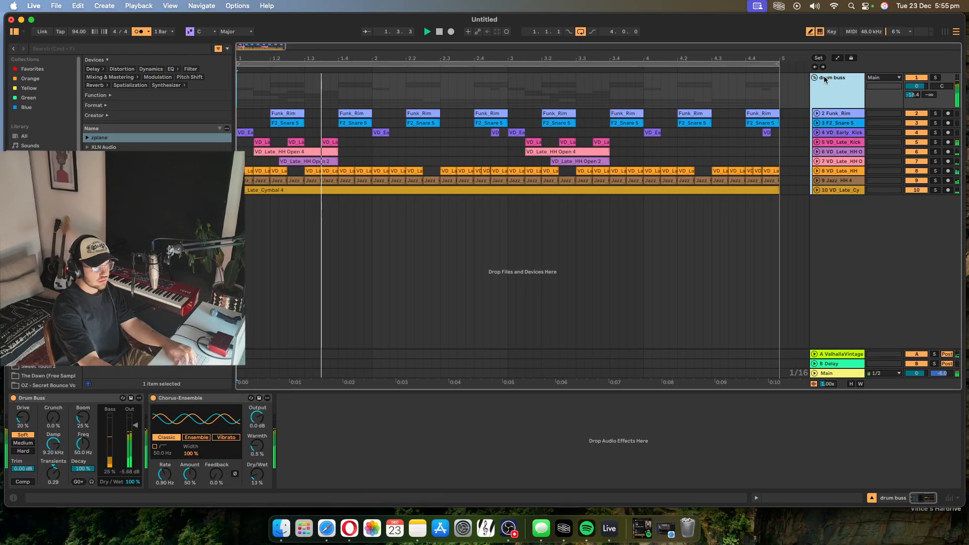
Step: Add a Phaser-Flanger to the Jazz_HH 4 track in Flanger mode with Warmth 24%, Feedback 38% and Dry/Wet 33%
click(42, 165)
click(43, 174)
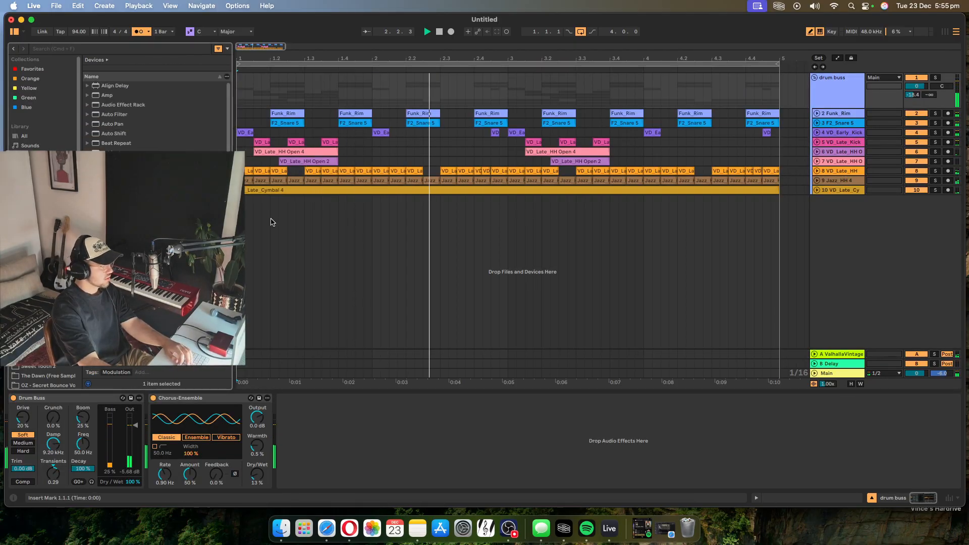
scroll(161, 217, down, 5)
scroll(161, 217, down, 2)
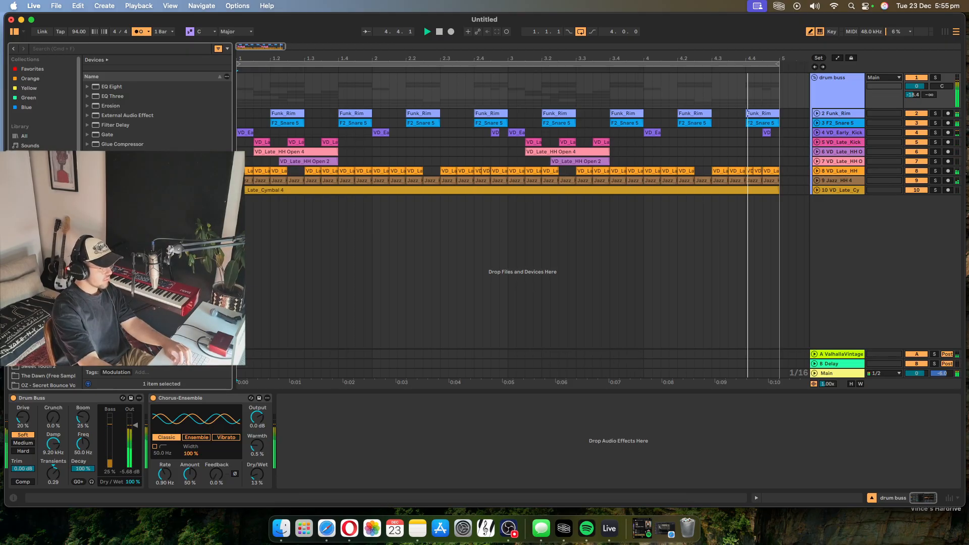
key(space)
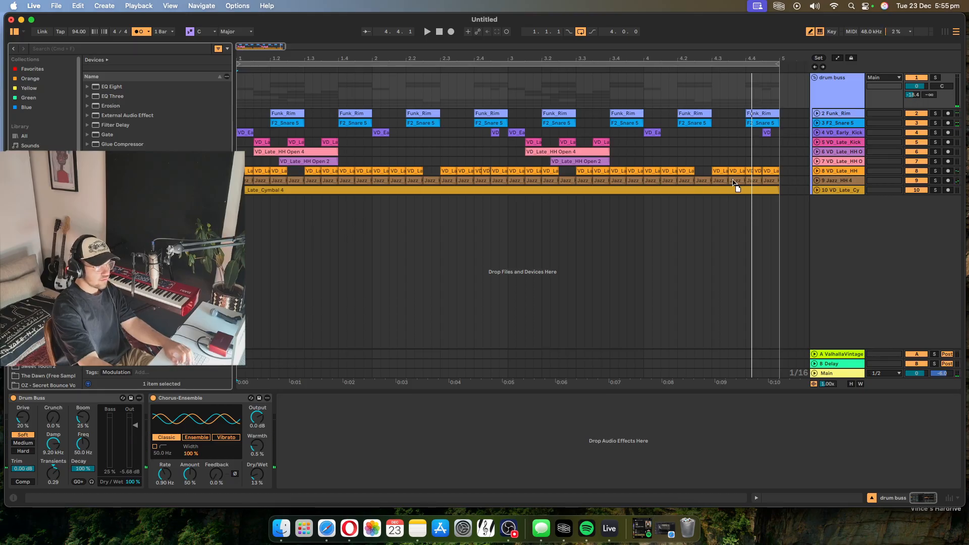
click(733, 182)
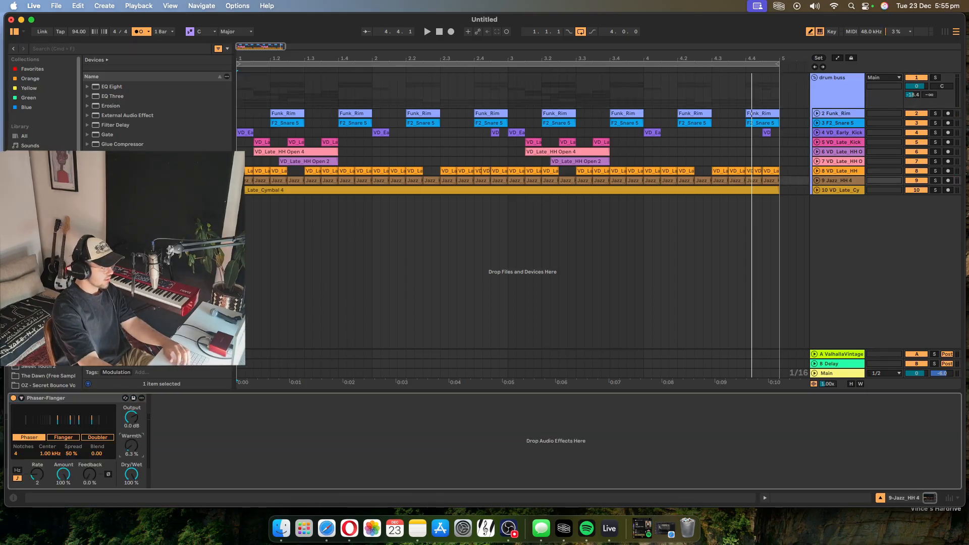
click(817, 181)
click(63, 437)
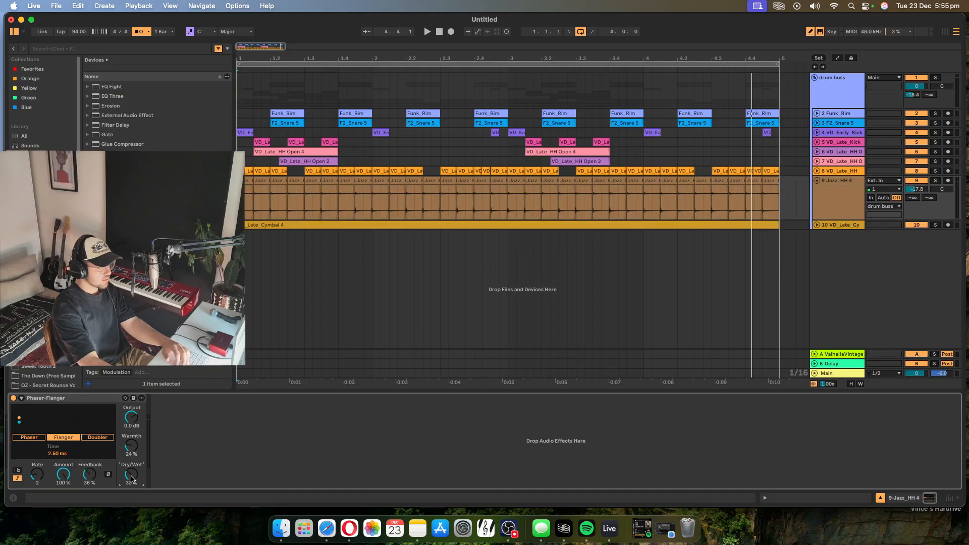
Step: Play the beat from the start, temporarily solo the Jazz_HH 4 track and set its flanger's Dry/Wet to 37%
click(439, 31)
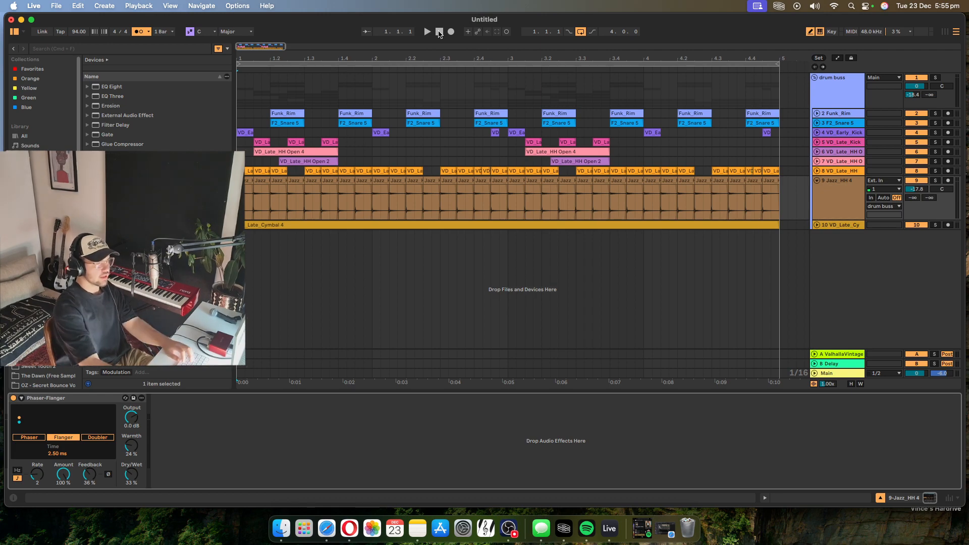
key(space)
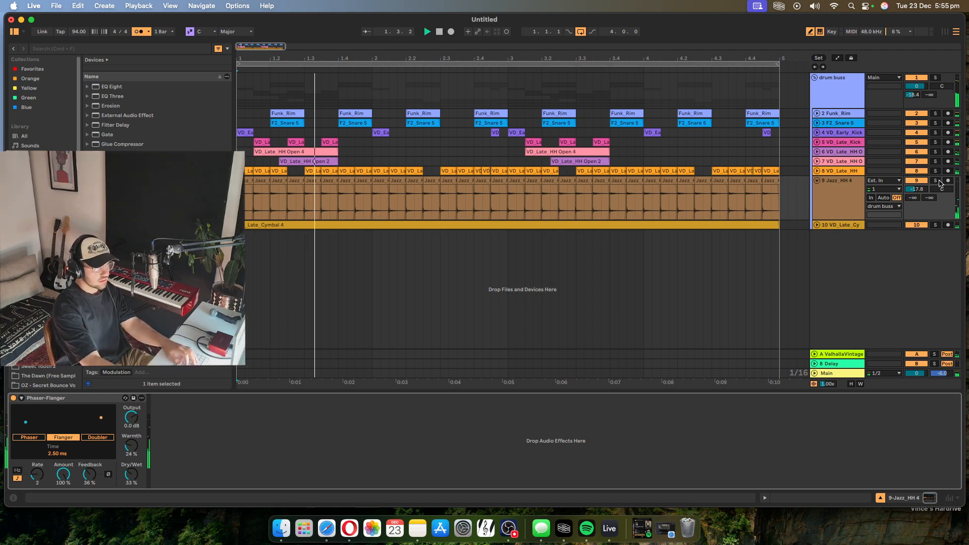
click(935, 180)
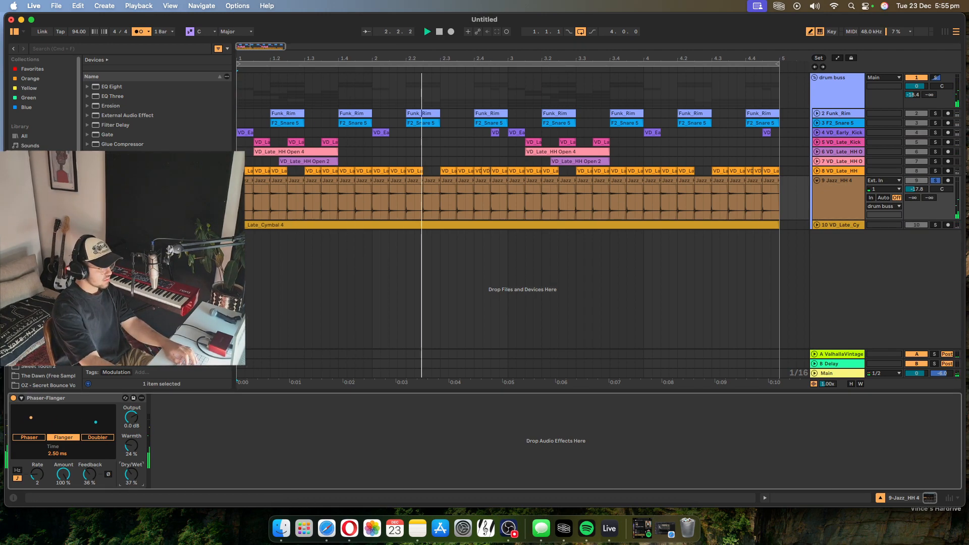
click(935, 180)
click(916, 189)
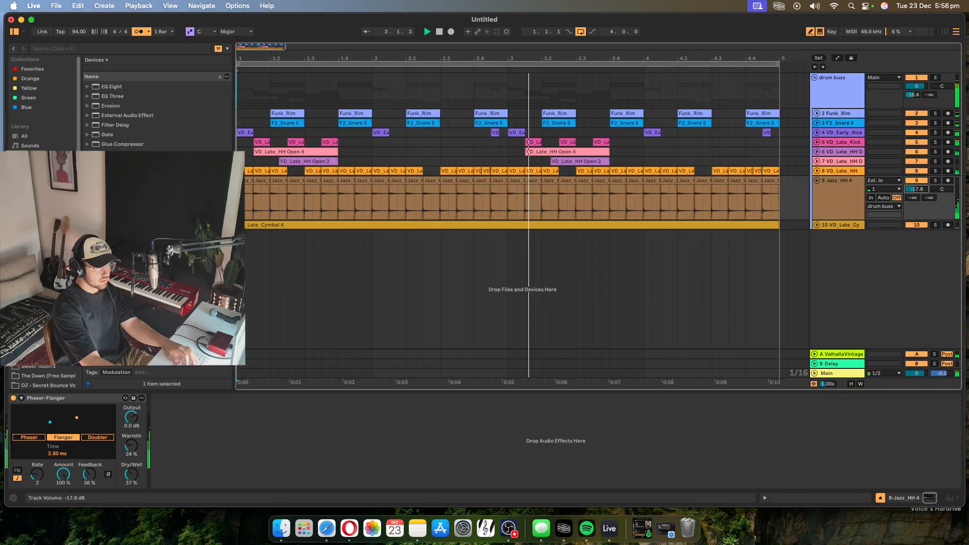
Step: Collapse the Jazz_HH 4 track, then expand and solo the VD_Late_Cymbal 4 track inside the drum buss group
click(817, 181)
click(814, 77)
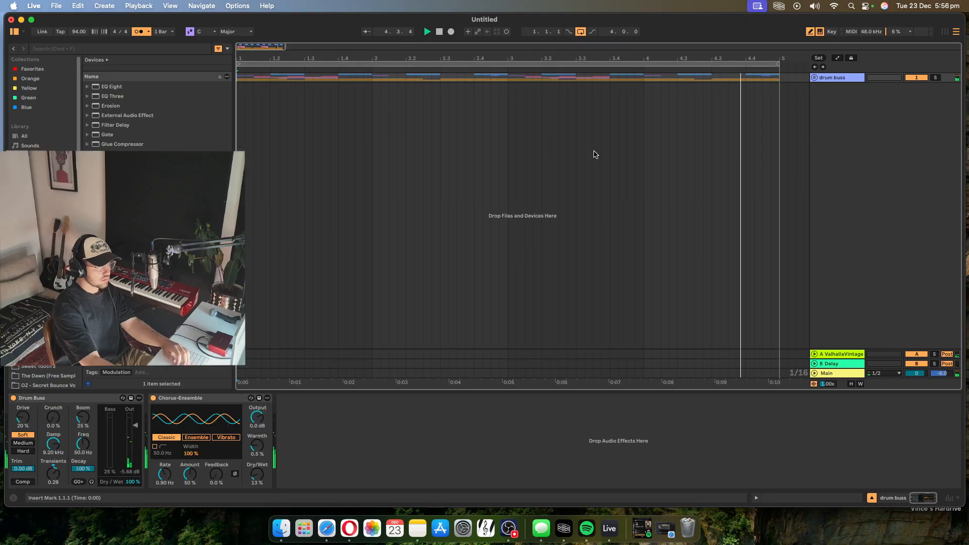
drag(252, 50, 252, 40)
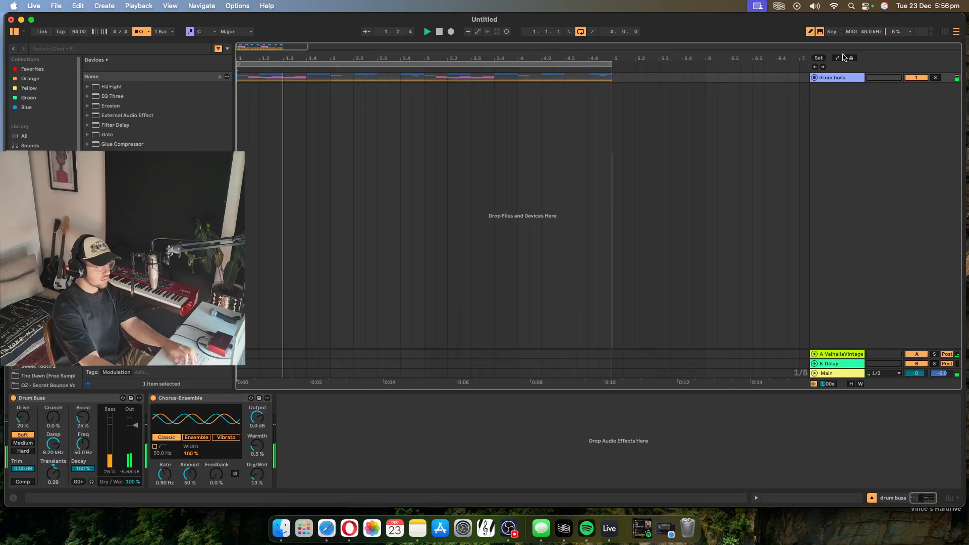
click(814, 78)
click(837, 189)
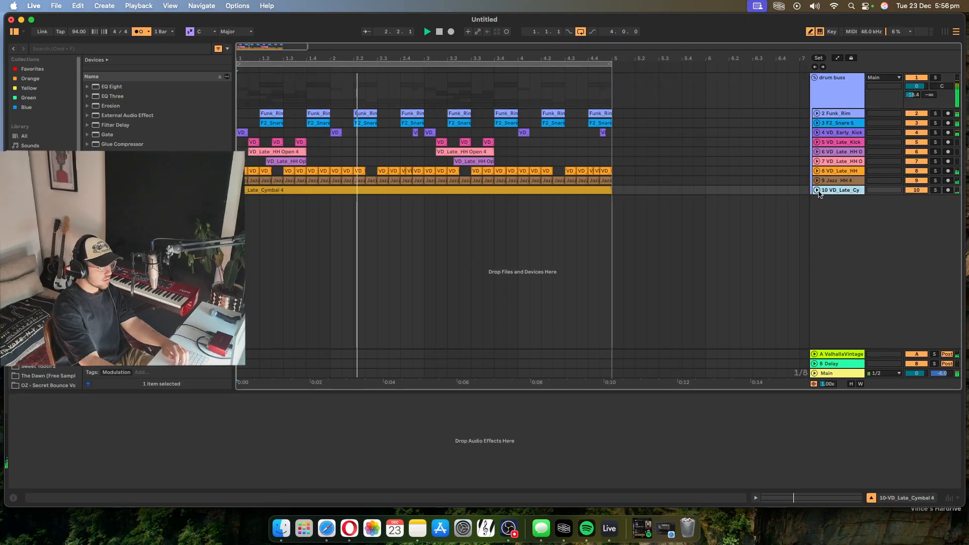
click(817, 189)
click(935, 190)
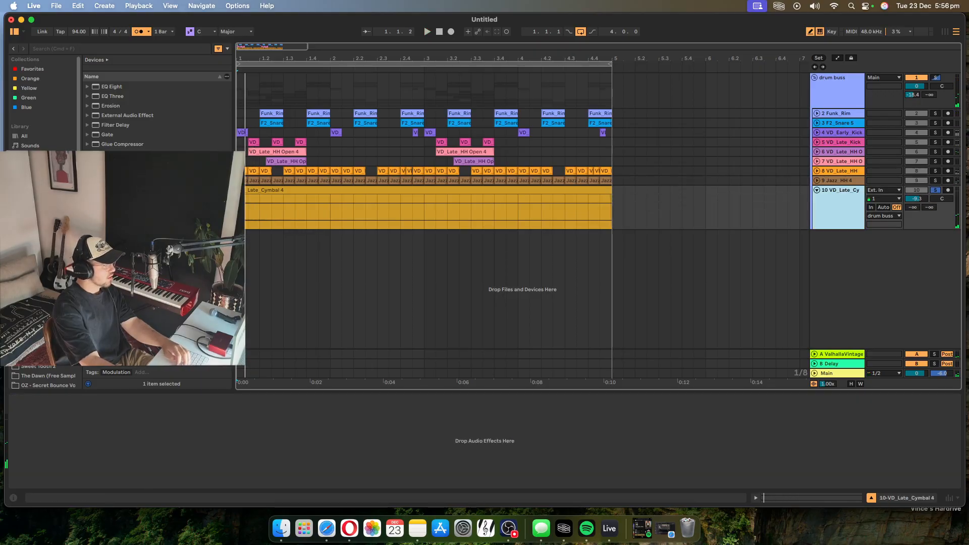
Step: Add a Chorus-Ensemble to the VD_Late_Cymbal 4 track with Warmth 0.5% and Dry/Wet 26%, auditioning the soloed cymbal
scroll(91, 146, up, 10)
drag(117, 171, 317, 208)
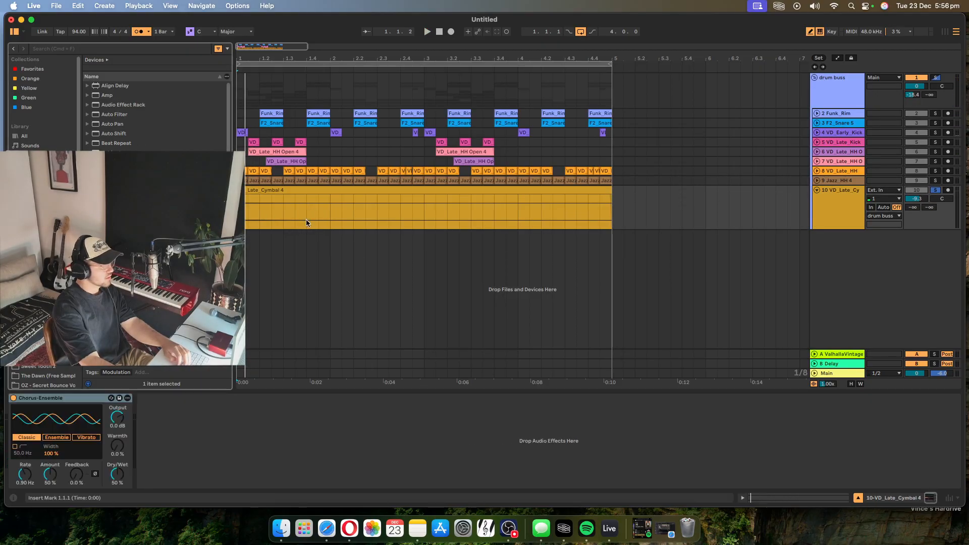
key(space)
drag(117, 445, 117, 443)
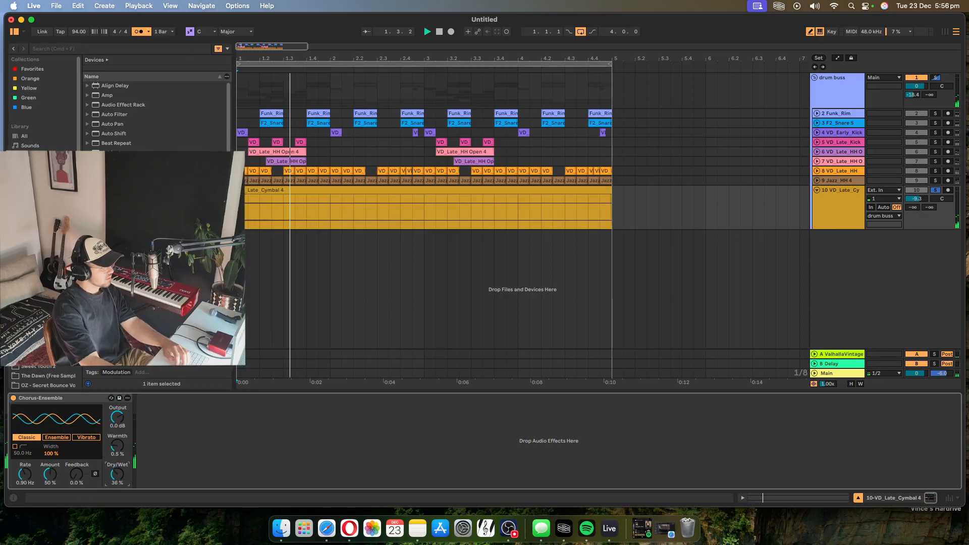
key(space)
Step: Add an Auto Pan to the VD_Late_Cymbal 4 track with Amount 23% and play the soloed cymbal
drag(120, 124, 225, 408)
drag(149, 449, 149, 448)
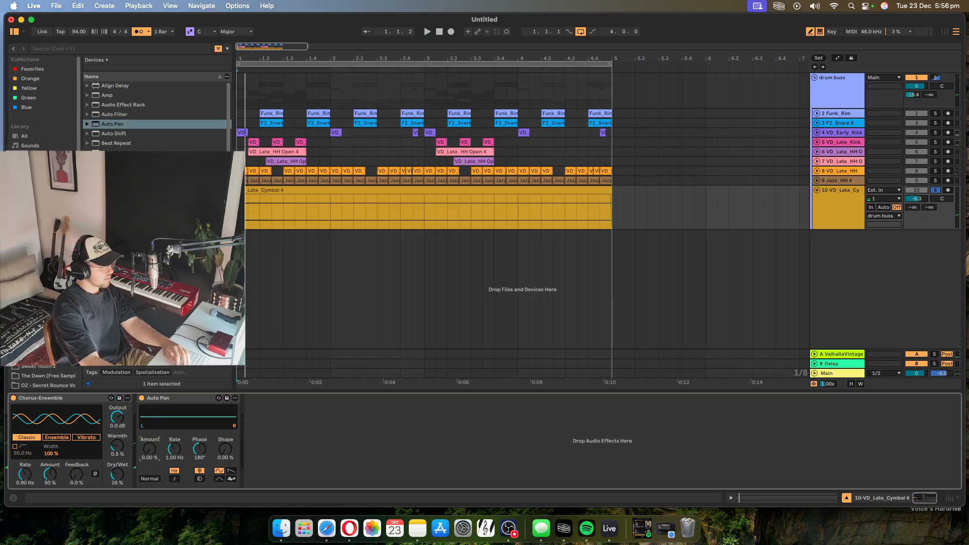
key(space)
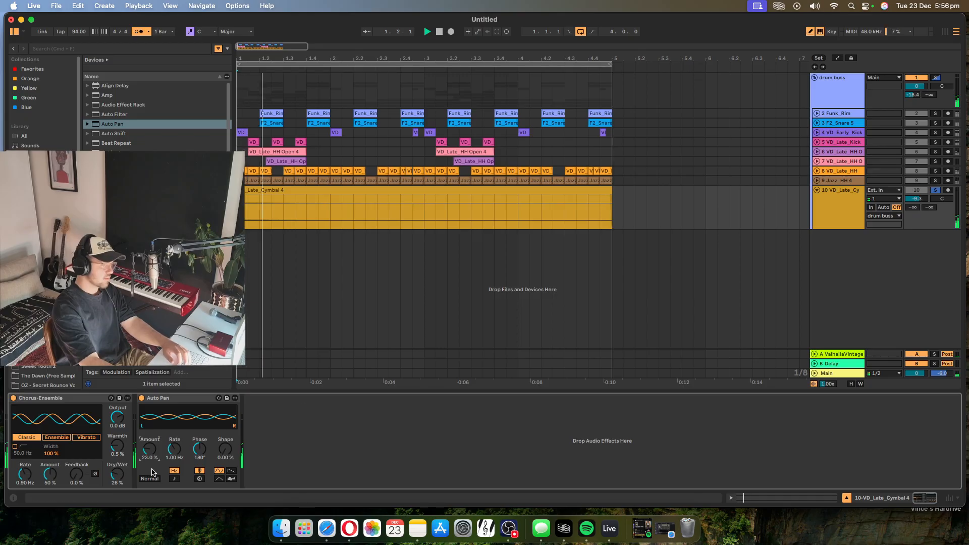
Step: Set the Auto Pan's Amount to 35.9% on the VD_Late_Cymbal 4 track, stop playback, and slightly adjust the track's volume
drag(149, 449, 149, 438)
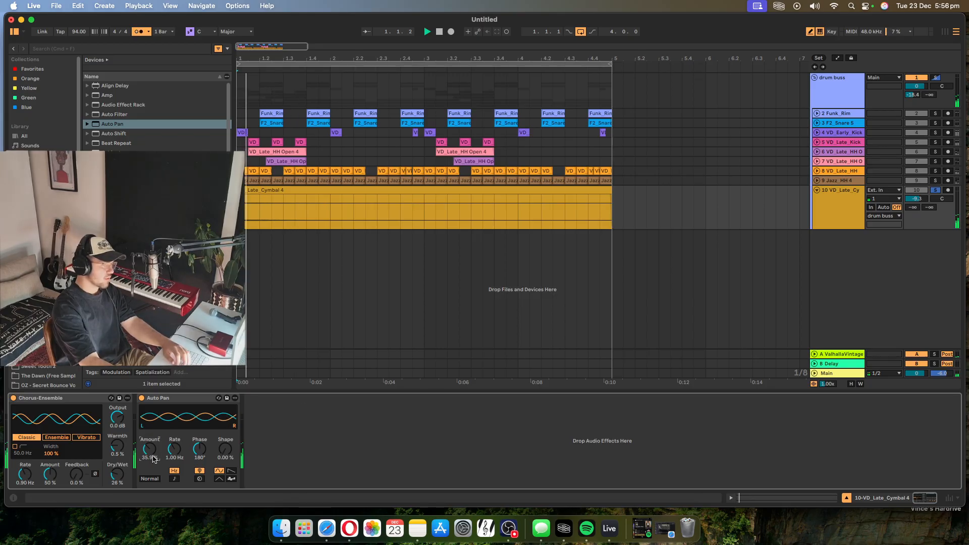
key(space)
drag(917, 199, 916, 198)
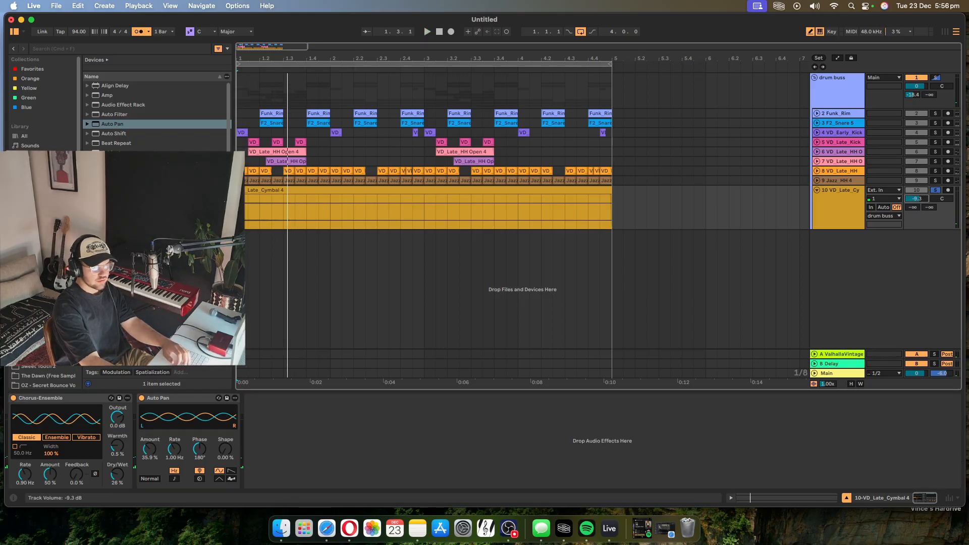
Step: Play the full beat without solo, and collapse the VD_Late_Cymbal 4 track and the drum buss group
key(space)
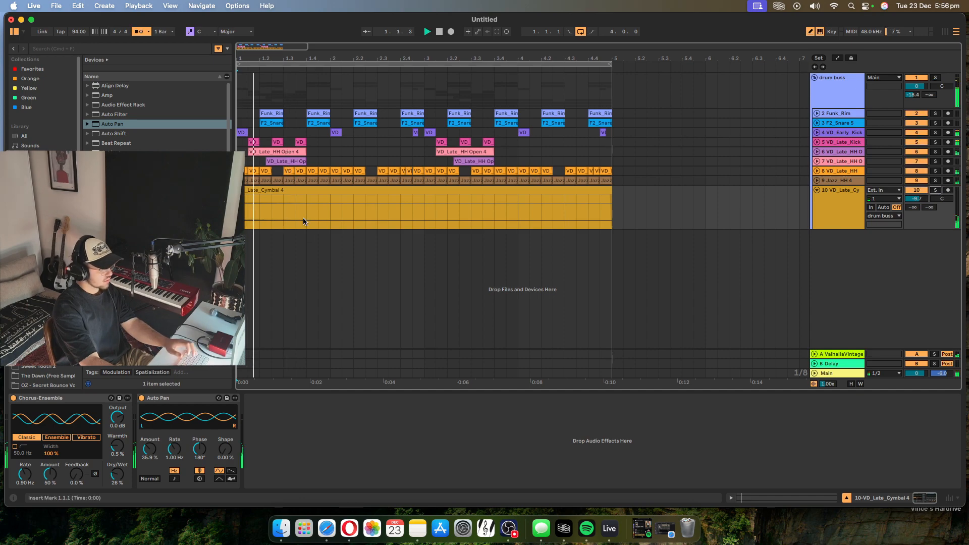
drag(250, 46, 249, 60)
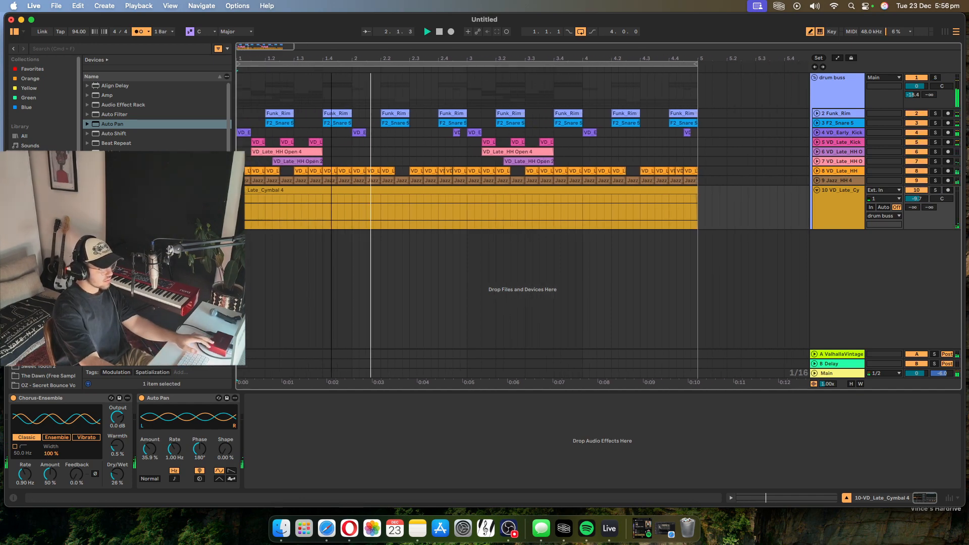
click(816, 190)
click(815, 77)
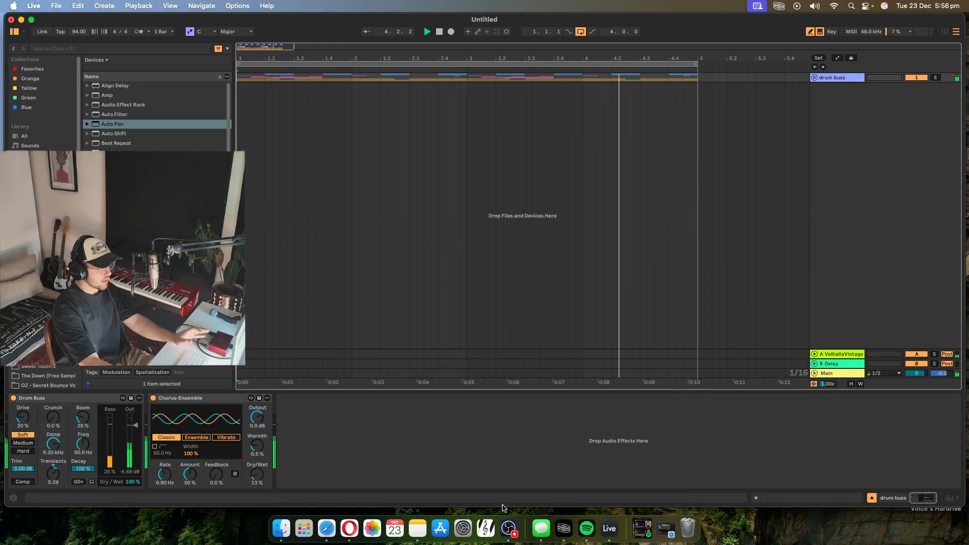
click(508, 529)
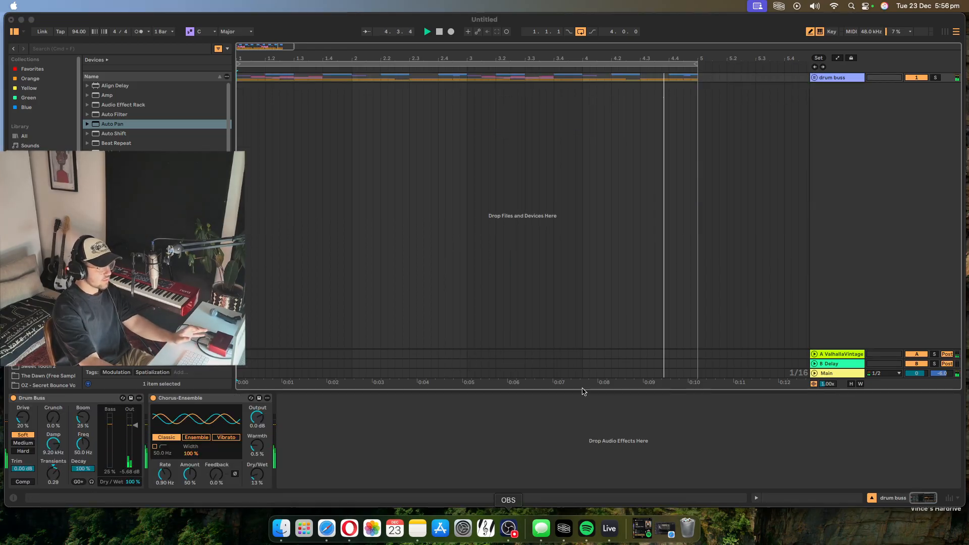
click(889, 160)
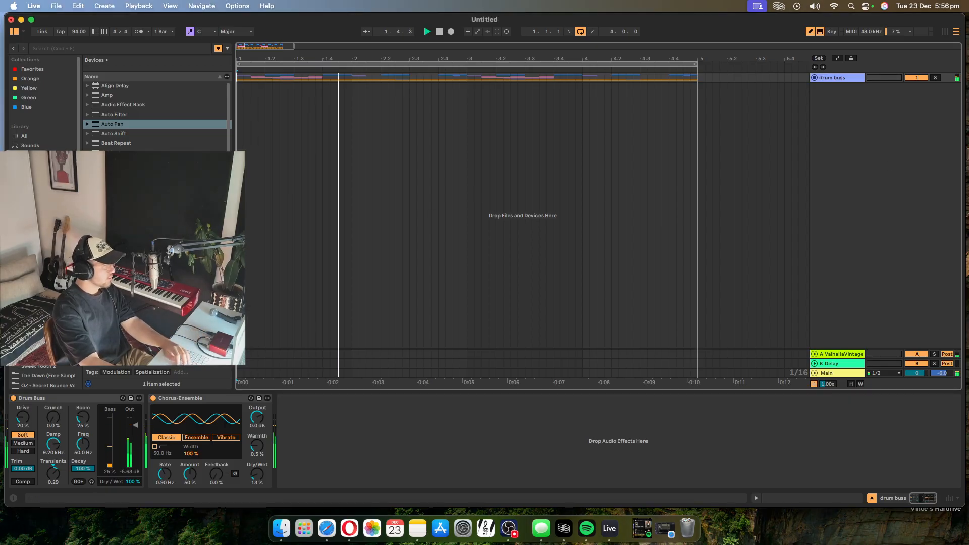
Step: Stop playback, insert an audio track below the drum buss group, and try to load the Kontakt 8 plug-in onto it
key(space)
click(33, 213)
click(439, 177)
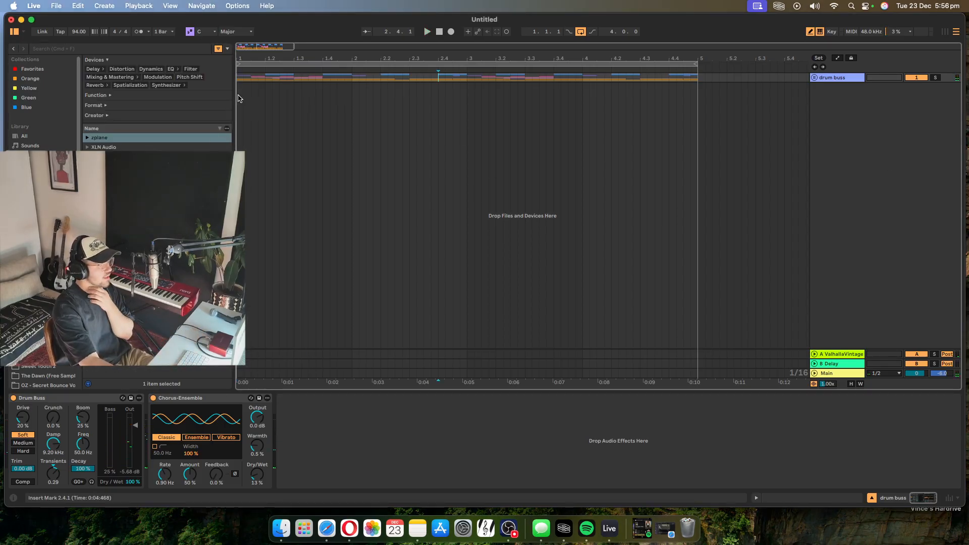
drag(239, 99, 714, 142)
click(756, 110)
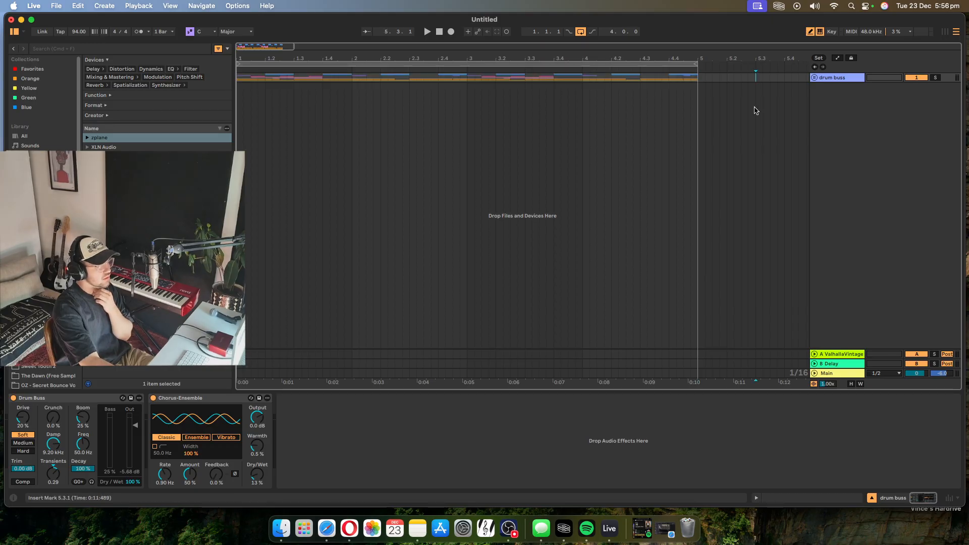
right_click(867, 156)
click(898, 159)
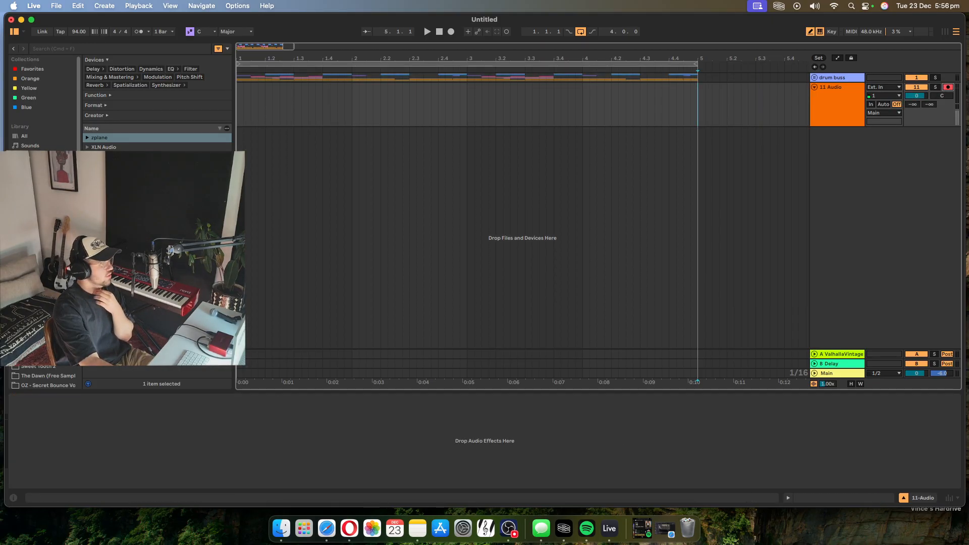
click(87, 214)
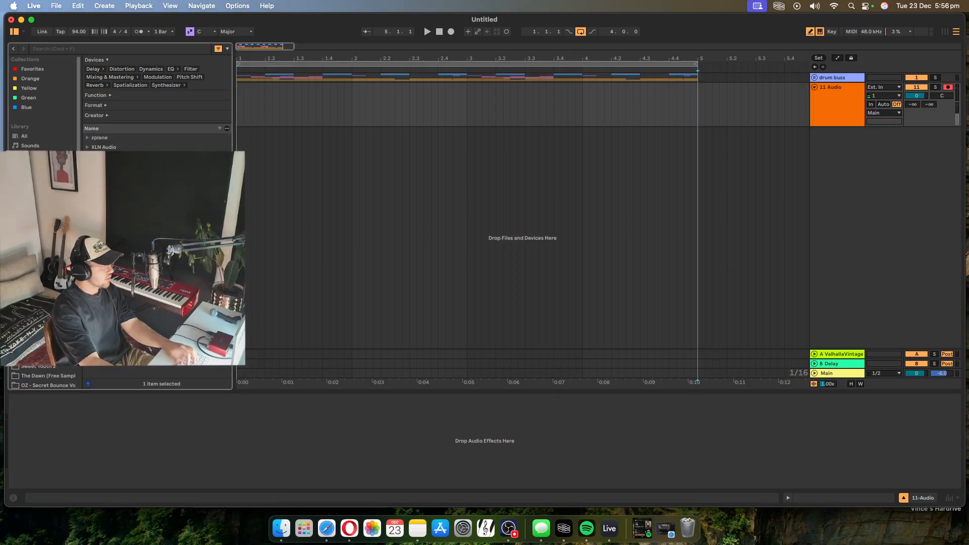
drag(422, 154, 384, 119)
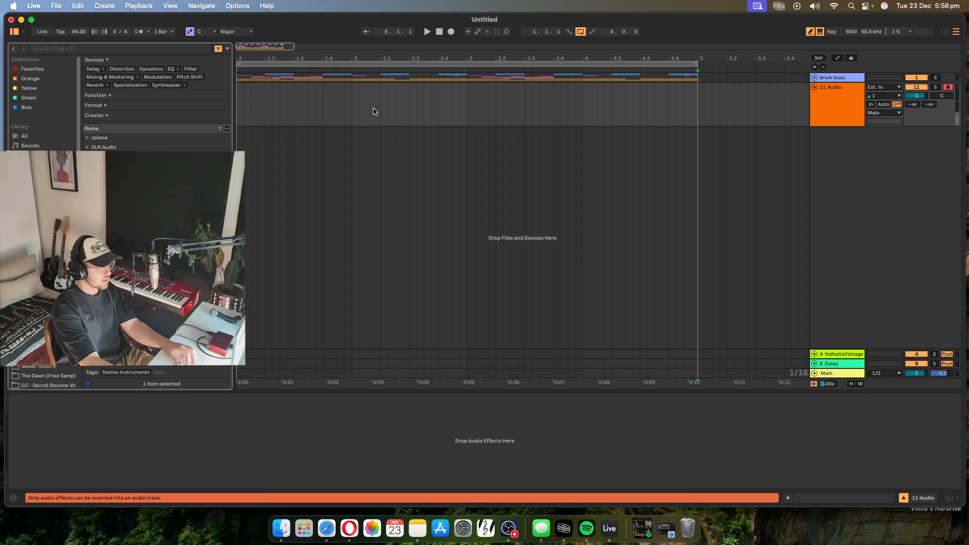
click(769, 108)
Step: Insert a MIDI track below the drum buss group and delete the empty audio track
right_click(847, 174)
click(876, 190)
right_click(843, 110)
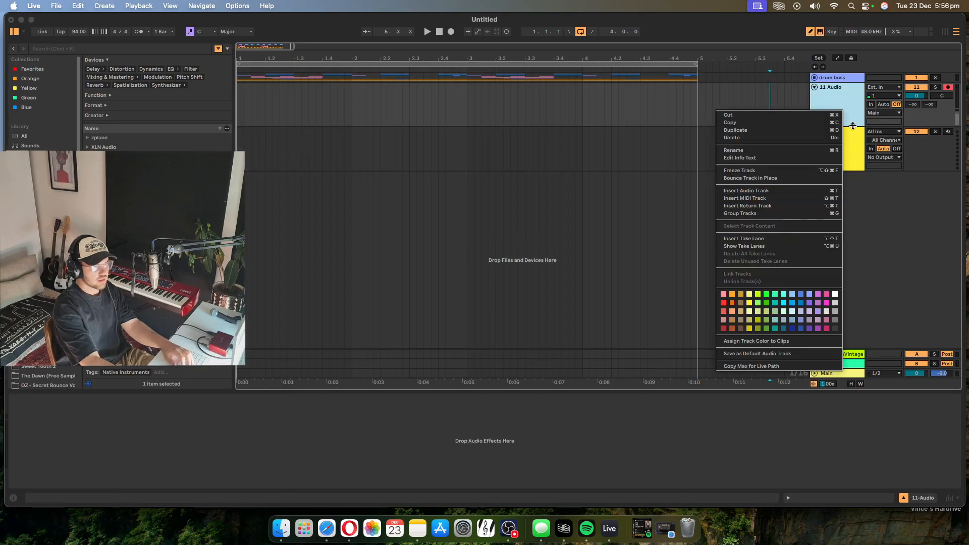
click(747, 137)
Step: Load Kontakt 8 onto the new MIDI track and open the Karriem Riggins Drums instrument in it
drag(152, 222, 418, 96)
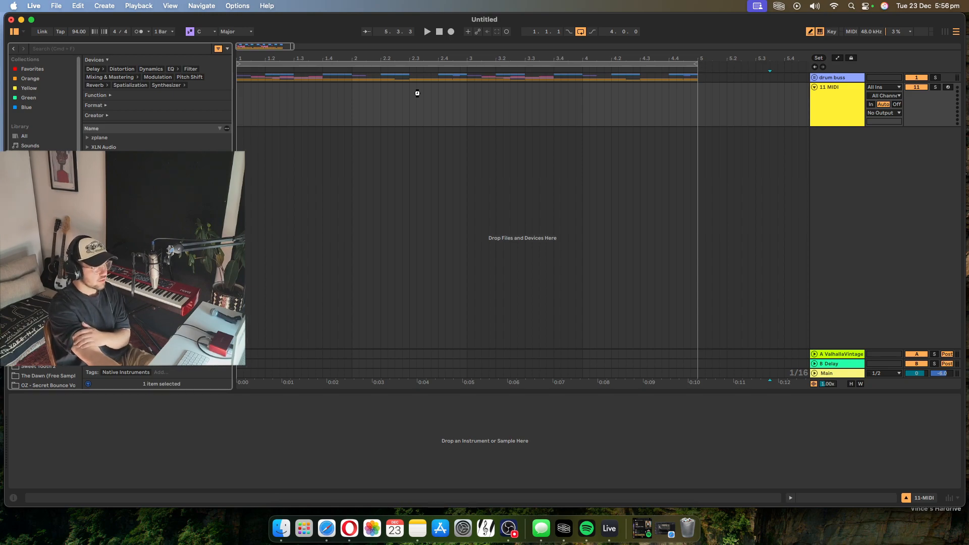
drag(417, 93, 417, 93)
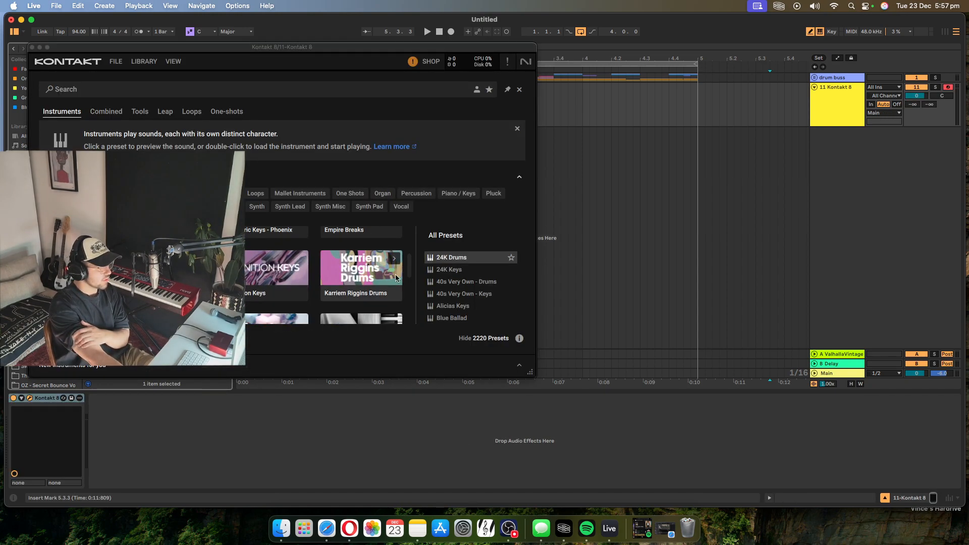
click(394, 259)
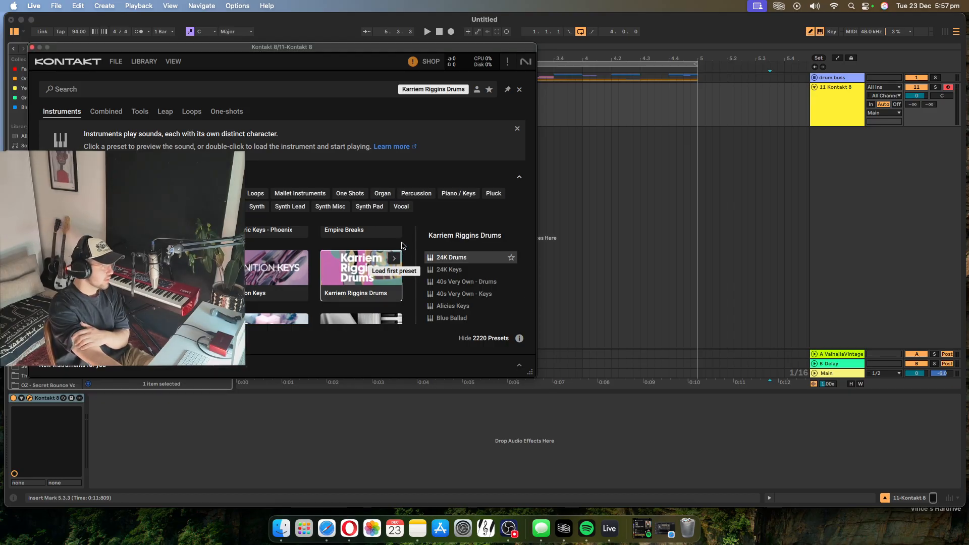
drag(700, 373, 700, 399)
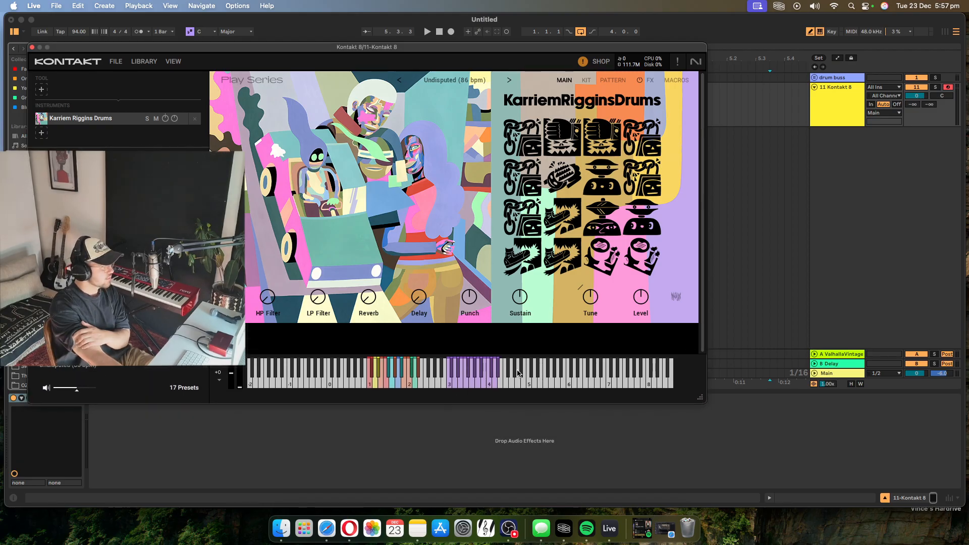
Step: Audition the Carte Blance (90 bpm) preset, set the Kontakt 8 track volume to -3.4 dB, and switch to Headnod Batch (88 bpm)
scroll(121, 302, up, 3)
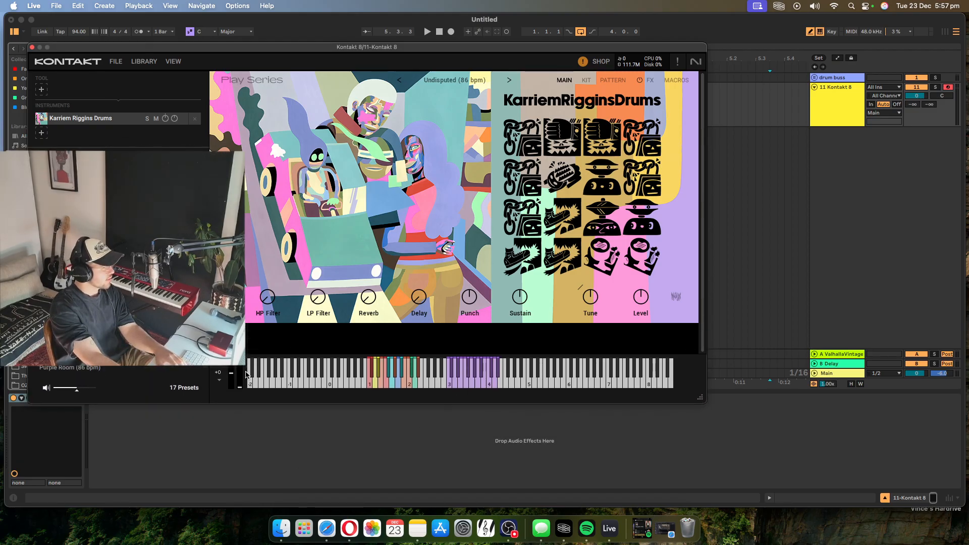
double_click(122, 302)
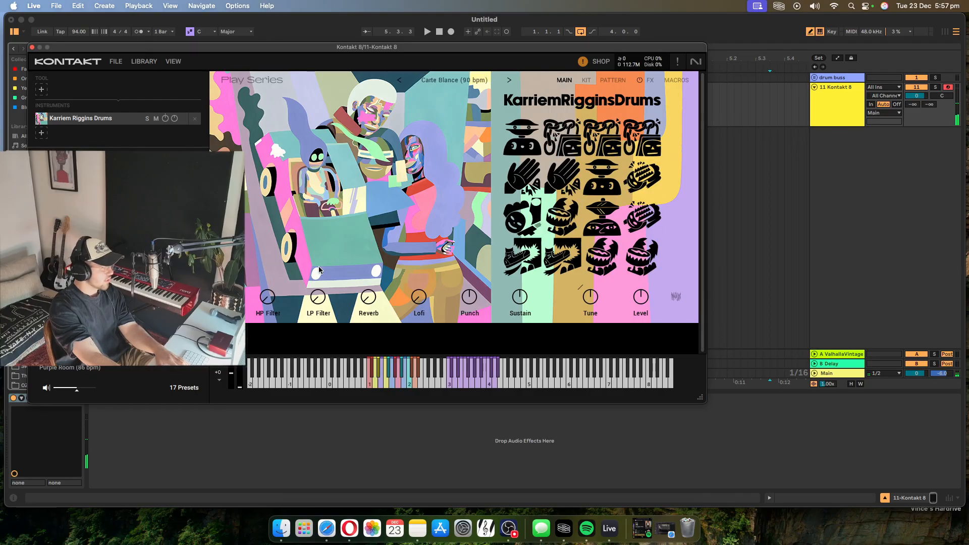
drag(917, 96, 916, 103)
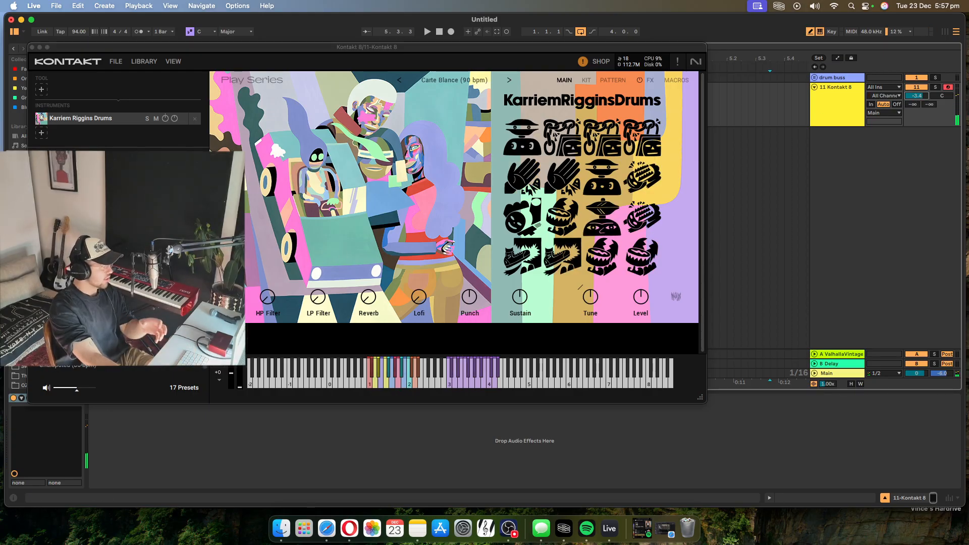
click(510, 80)
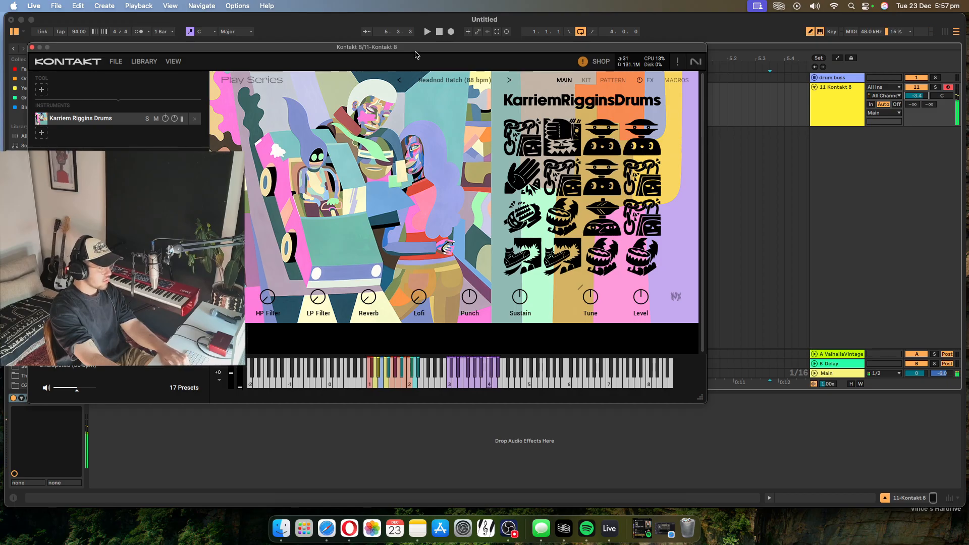
Step: Play the beat from the start and record the Headnod Batch drum pattern onto the Kontakt 8 track up to the loop's end
drag(405, 48, 408, 131)
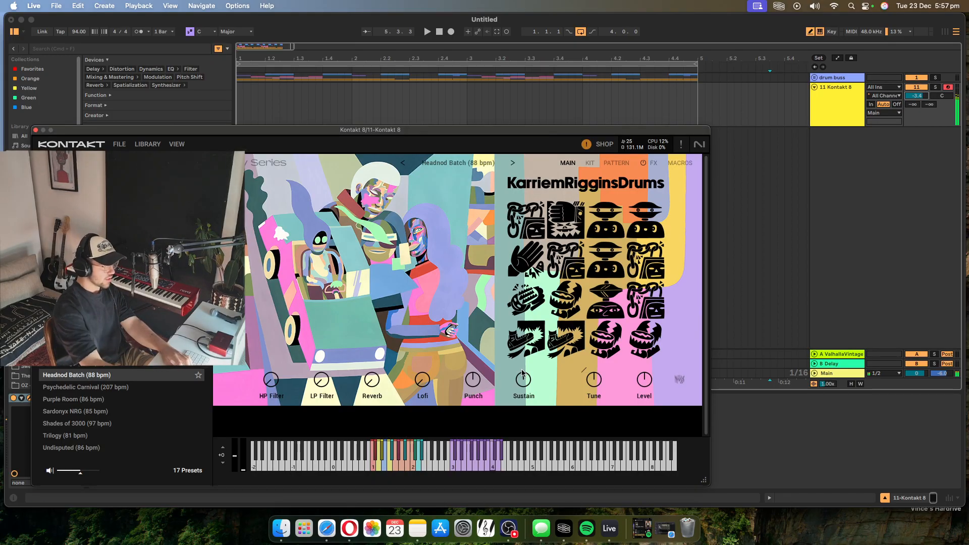
click(439, 32)
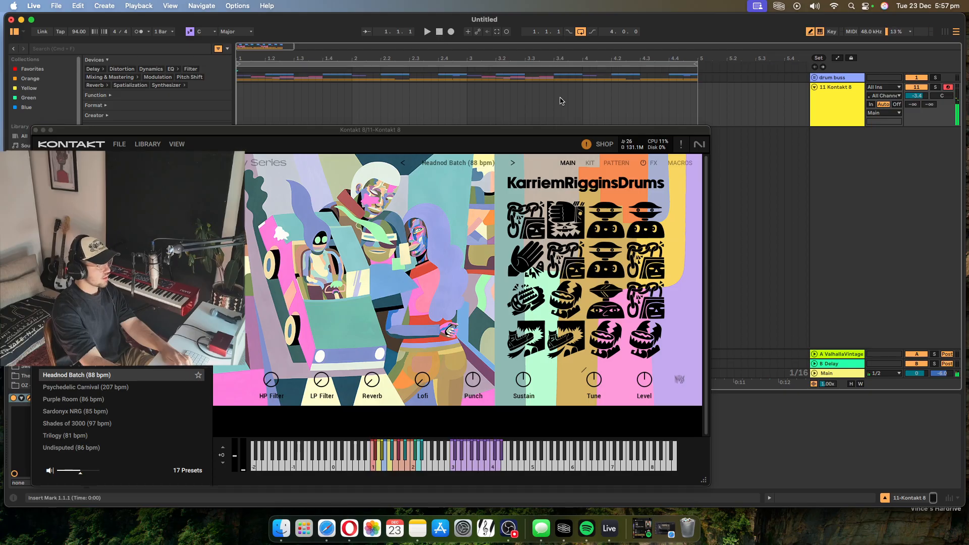
key(space)
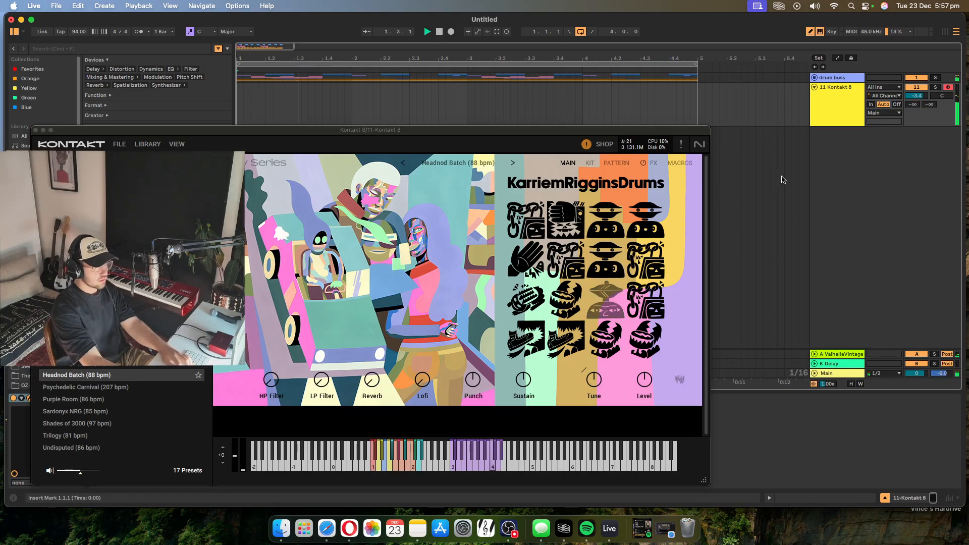
click(451, 32)
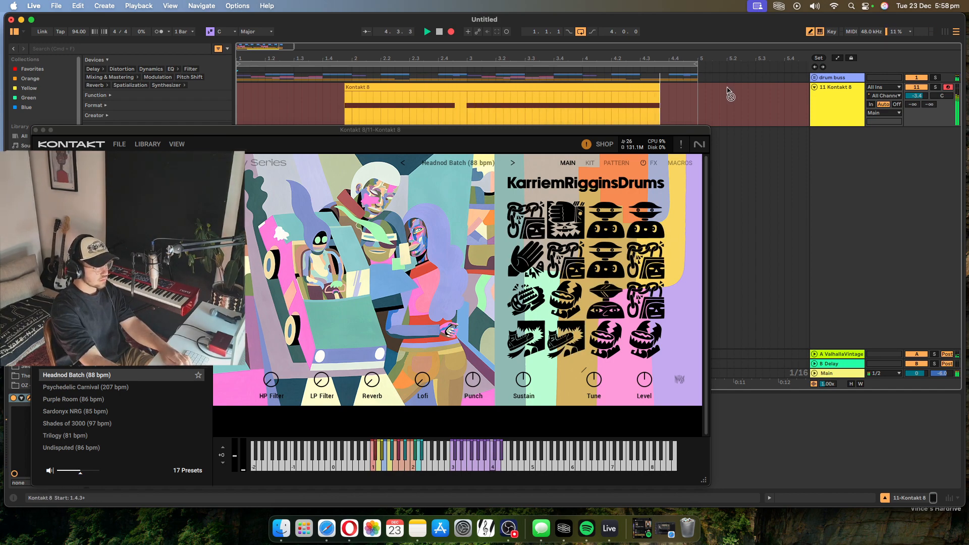
key(space)
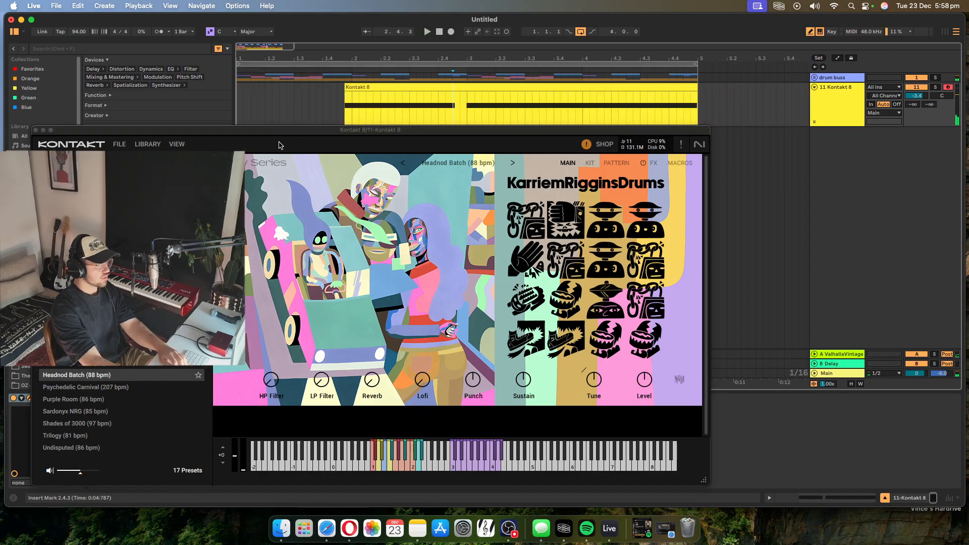
Step: Close the Kontakt window and bounce the Kontakt 8 track in place to audio
click(36, 129)
right_click(469, 91)
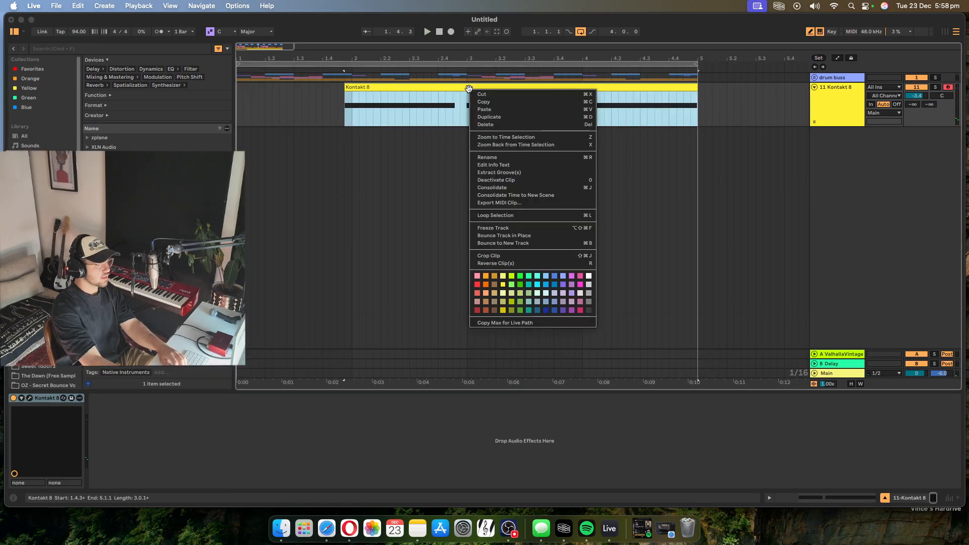
click(550, 235)
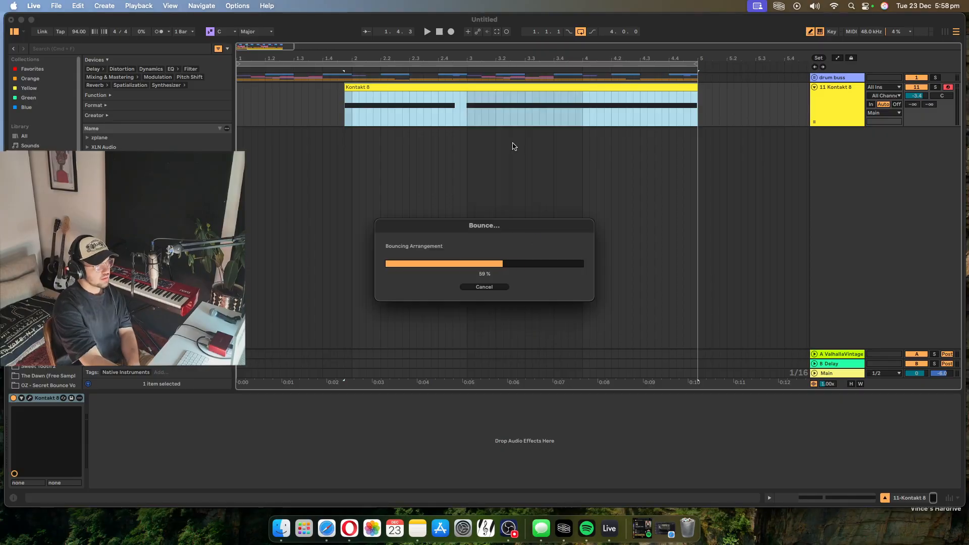
Step: Delete the bounced audio before bar 3 and the tail after bar 5, and move the remaining two-bar clip to bar 1
drag(469, 163, 236, 167)
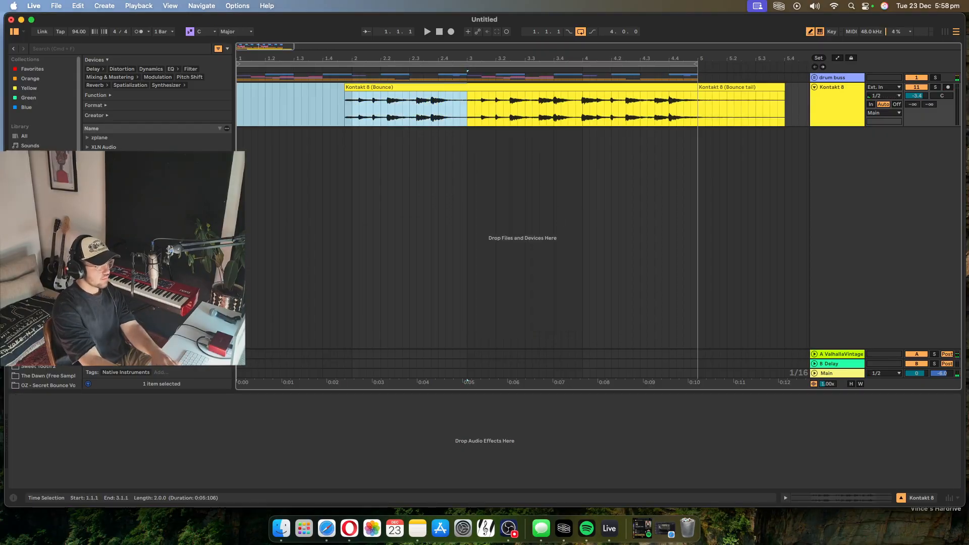
key(Delete)
drag(799, 114, 697, 106)
key(Delete)
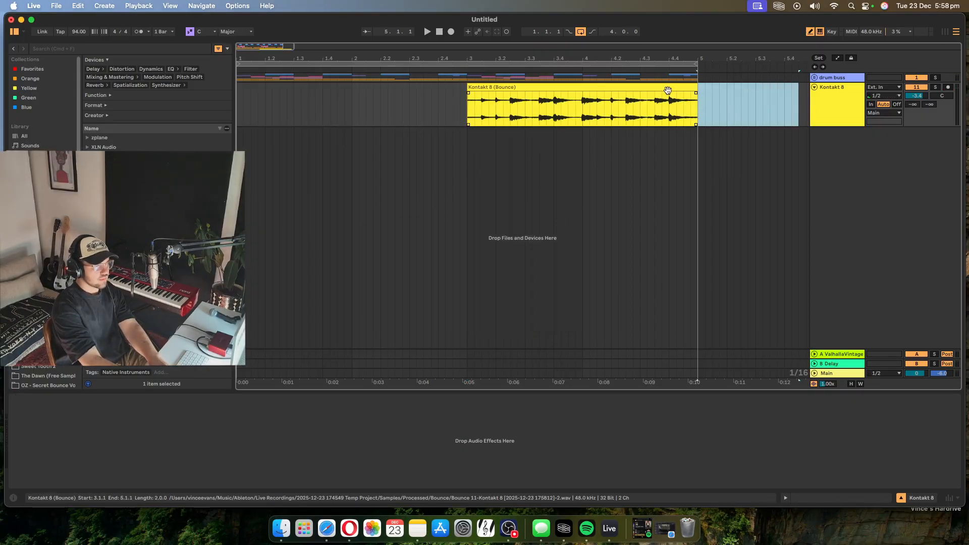
drag(604, 88, 373, 87)
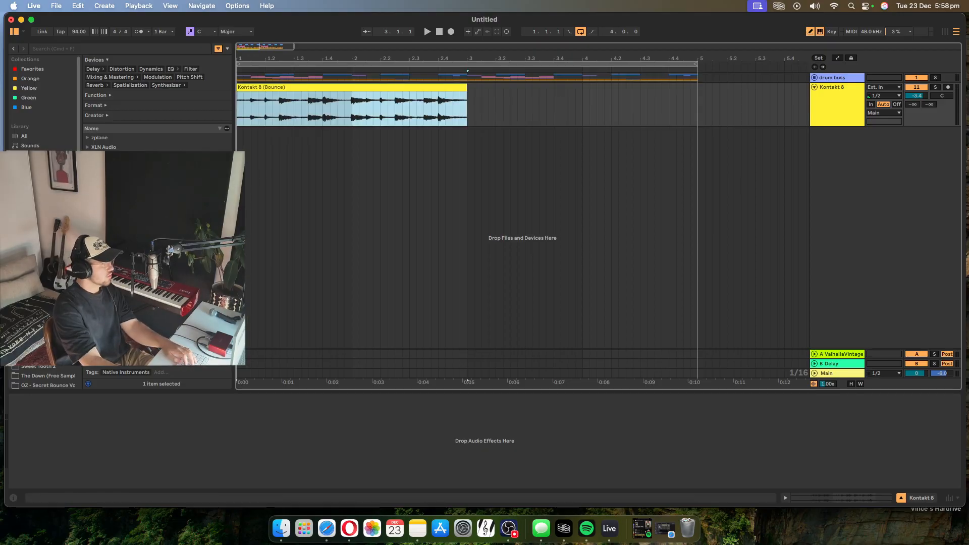
Step: Add EQ Eight to the Kontakt 8 track and, with the track soloed during playback, low-cut it with band 1 at about 474 Hz
click(42, 174)
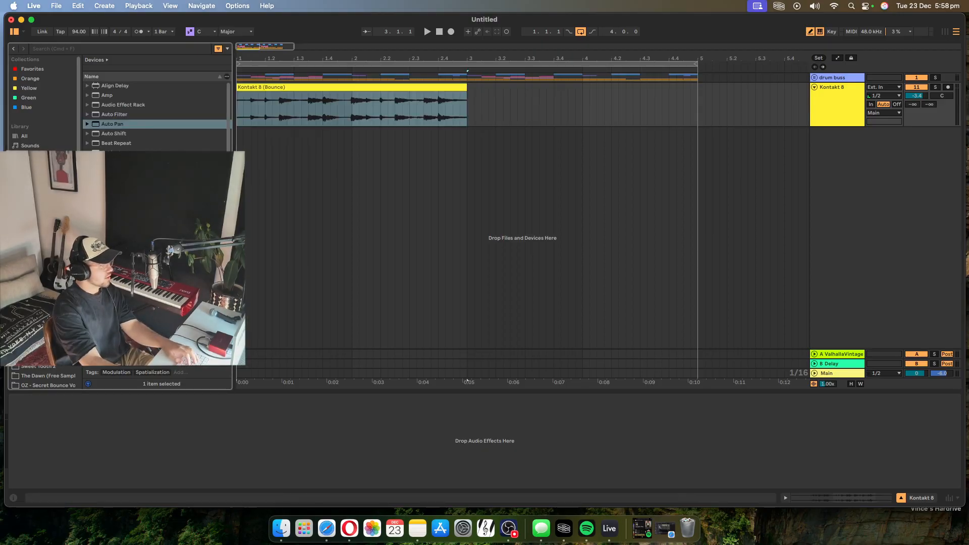
drag(116, 239, 326, 107)
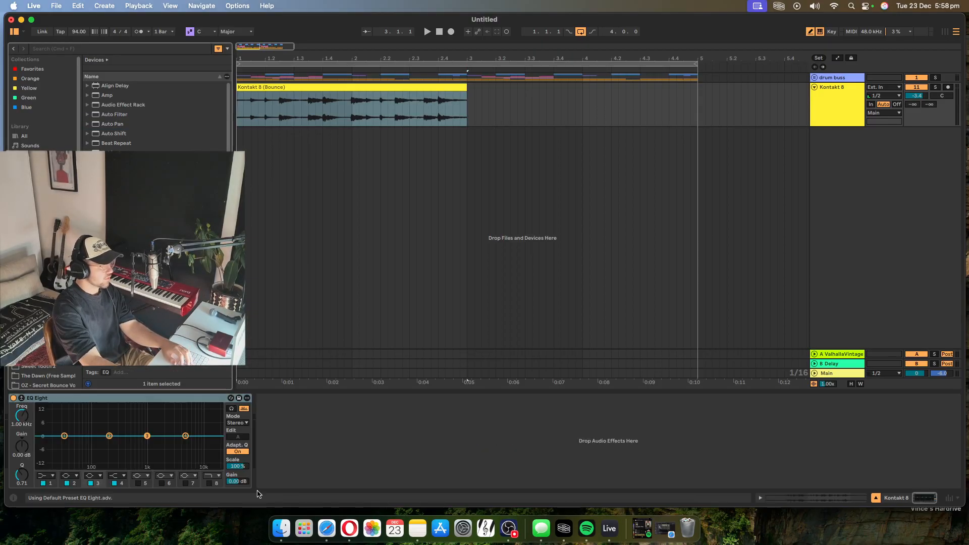
click(53, 476)
click(53, 432)
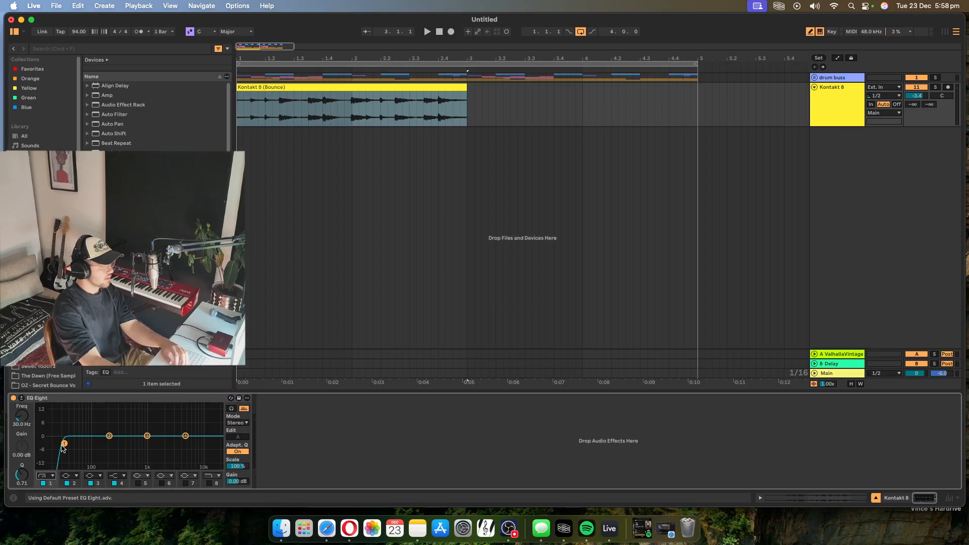
key(space)
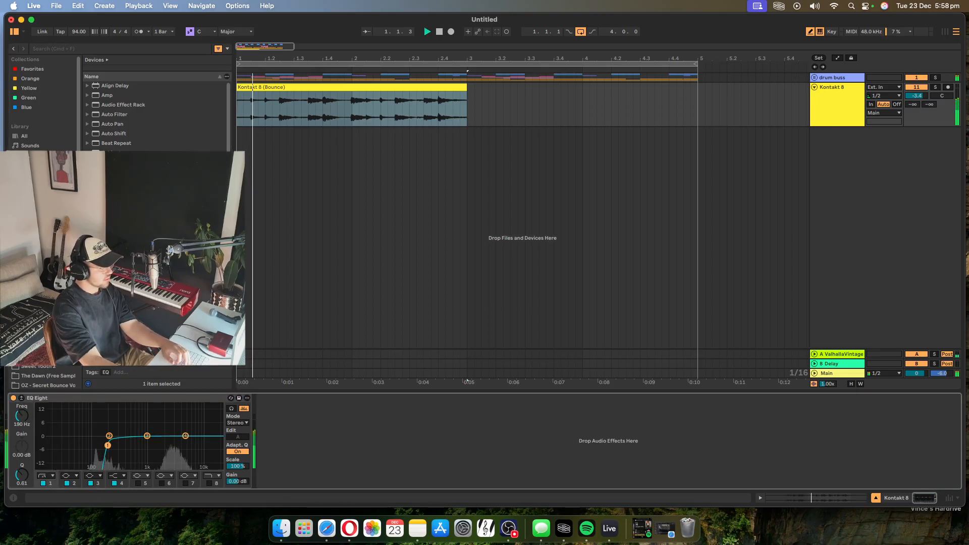
click(936, 88)
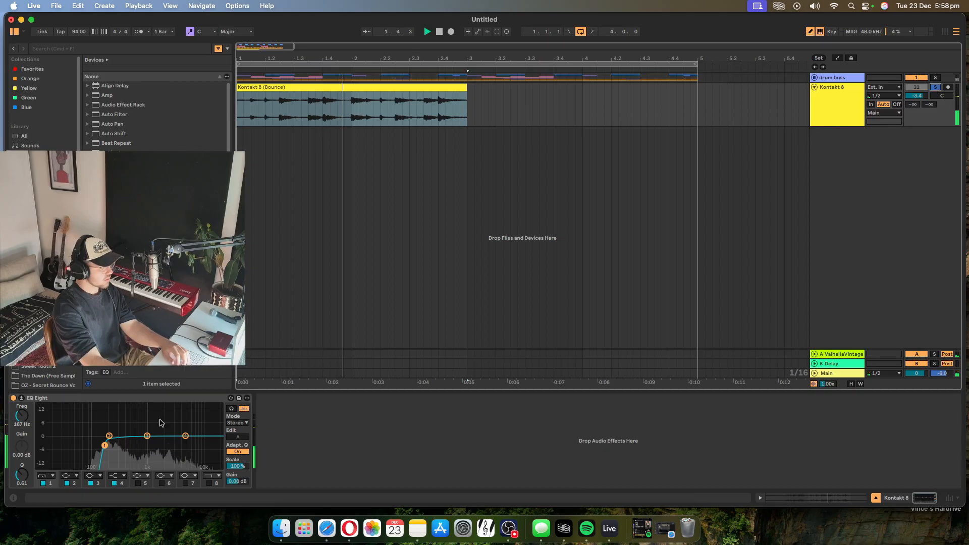
drag(105, 445, 128, 446)
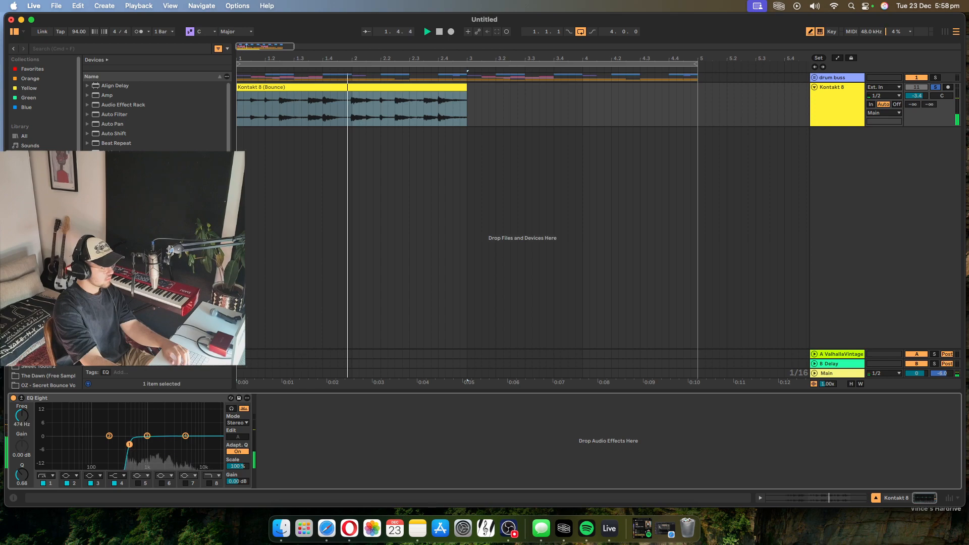
Step: Duplicate the two-bar Kontakt 8 clip so that the copy fills bars 3 and 4
click(450, 87)
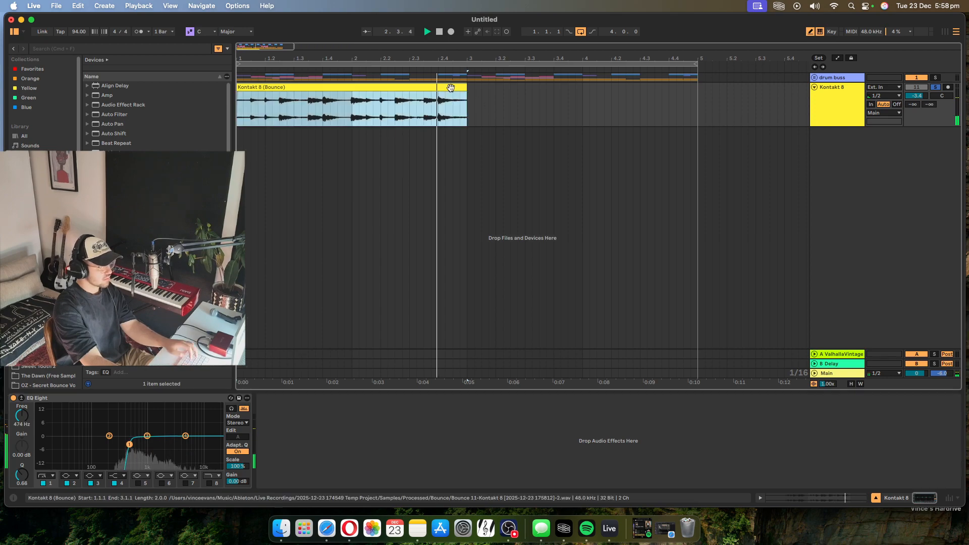
key(super+d)
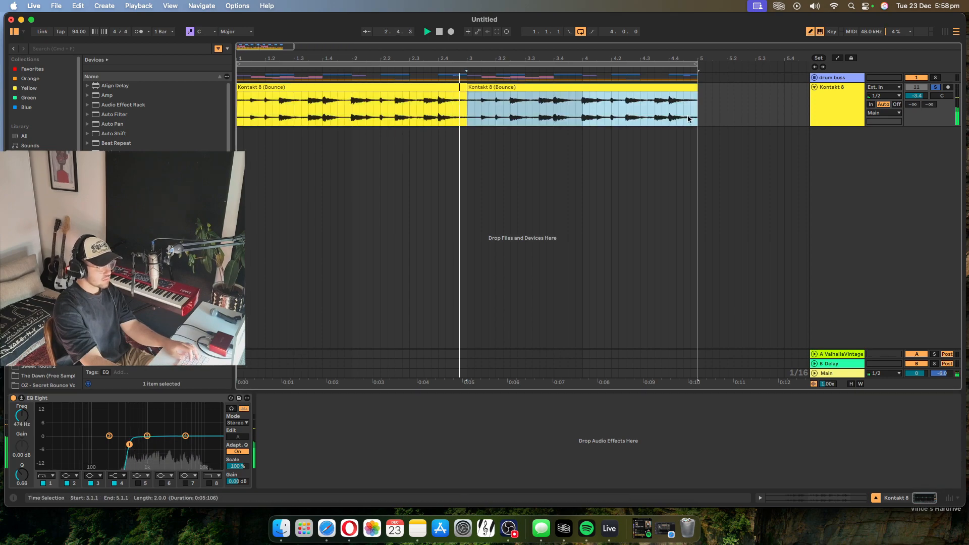
Step: Make EQ band 4 a high cut near 11 kHz, dip band 3 by about 1.12 dB at 1.19 kHz, and raise the low cut to 505 Hz
click(111, 476)
click(116, 467)
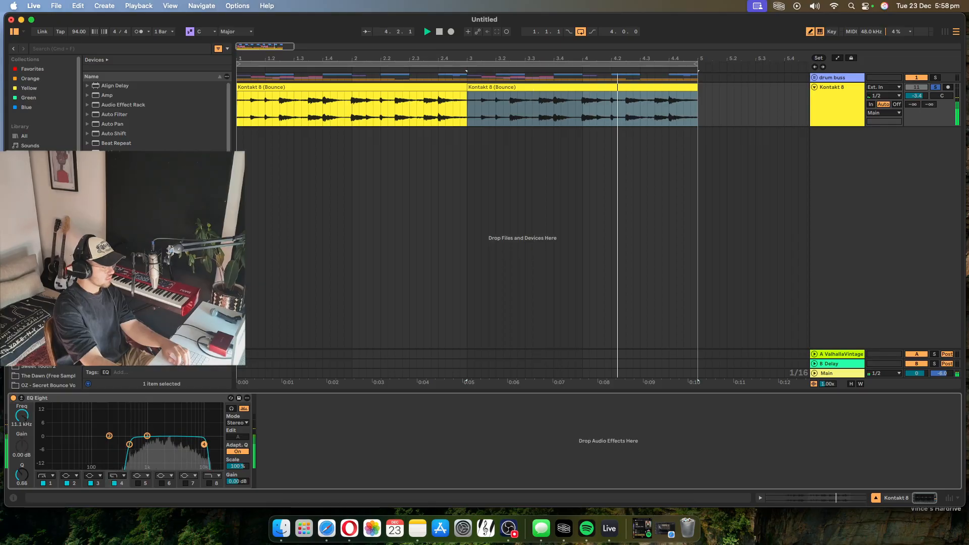
drag(204, 444, 201, 444)
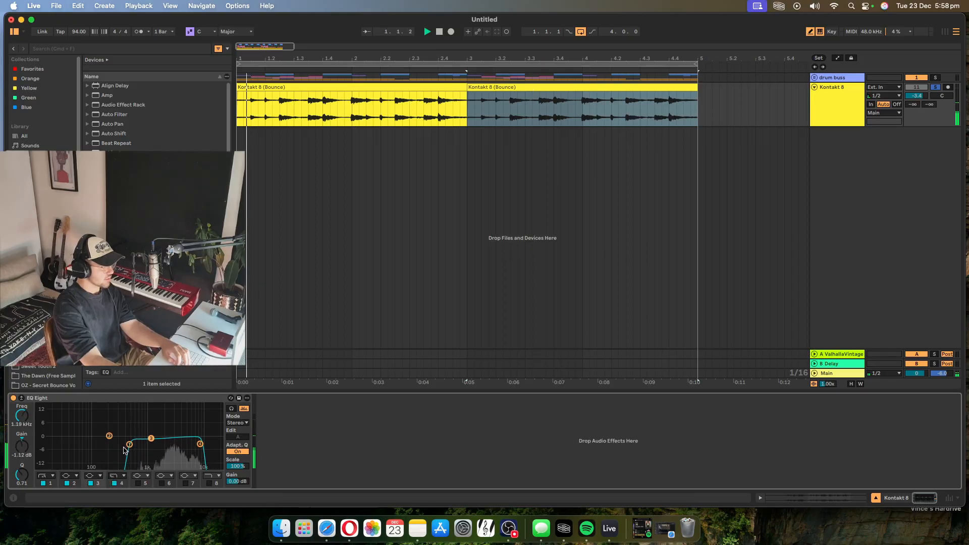
drag(129, 444, 130, 443)
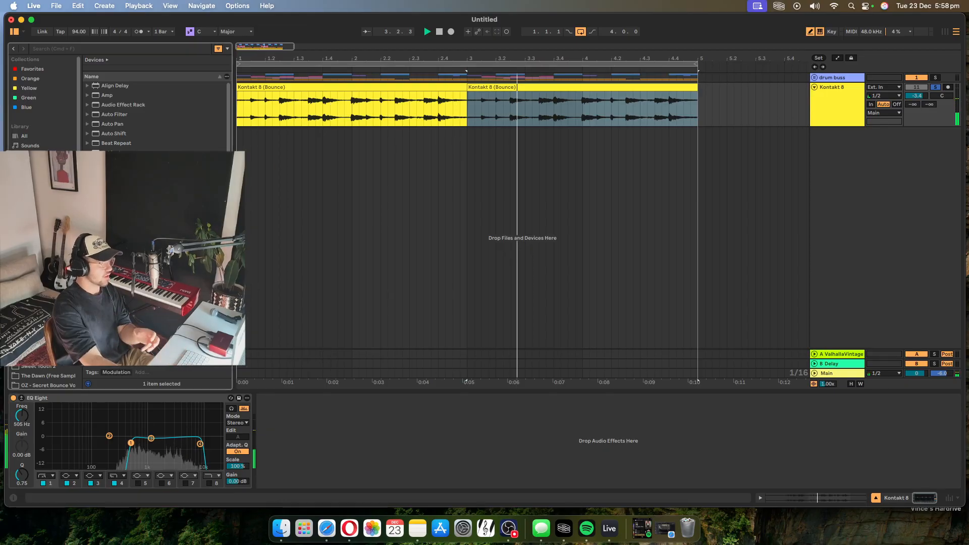
Step: Add Chorus-Ensemble after the EQ with 22% feedback, 1.5% warmth and 37% dry/wet
drag(121, 172, 315, 124)
drag(365, 446, 364, 442)
drag(326, 474, 365, 483)
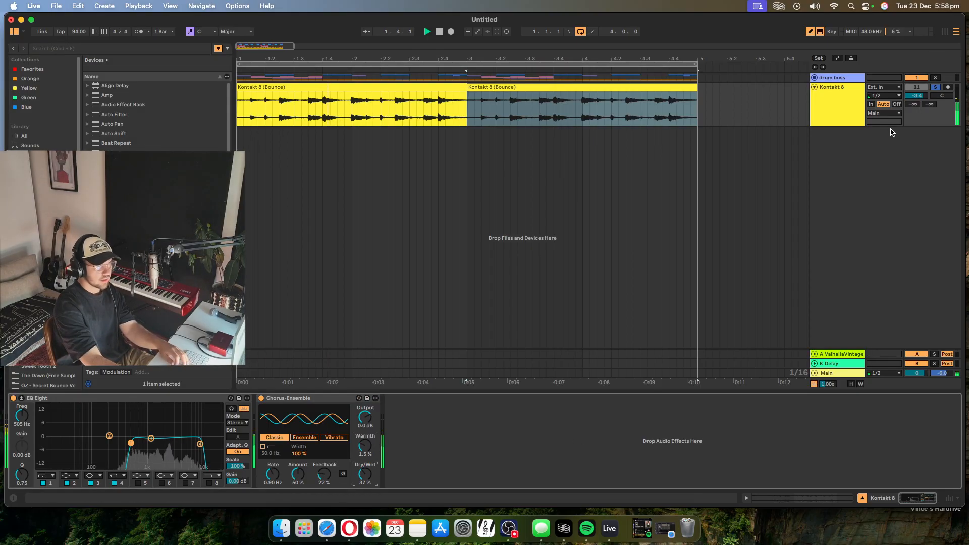
Step: Set the Kontakt 8 track volume to -3.6 dB and raise its send to the ValhallaVintage return
mouse_move(917, 96)
mouse_down()
mouse_move(912, 86)
mouse_move(907, 98)
mouse_up()
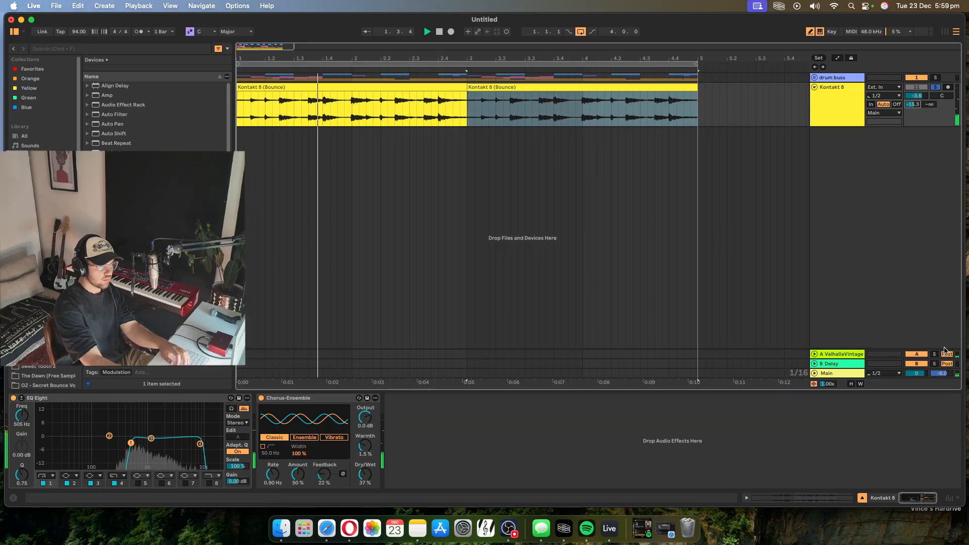
Step: Set the Delay return to 4 sixteenths per side, filter width 2.07 and Ping Pong, and send the Kontakt 8 track to it at -19.4 dB
key(Down)
key(Down)
drag(118, 412, 119, 439)
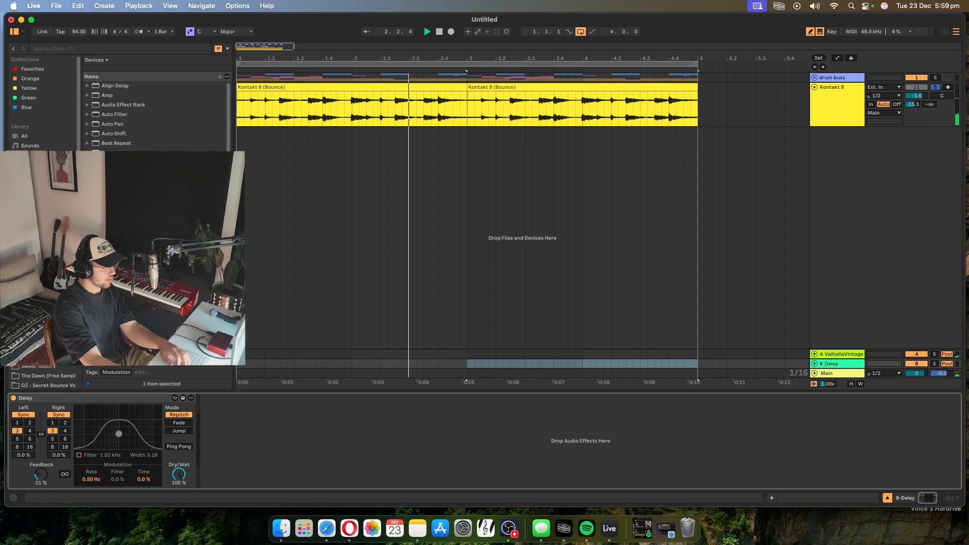
click(64, 430)
click(30, 431)
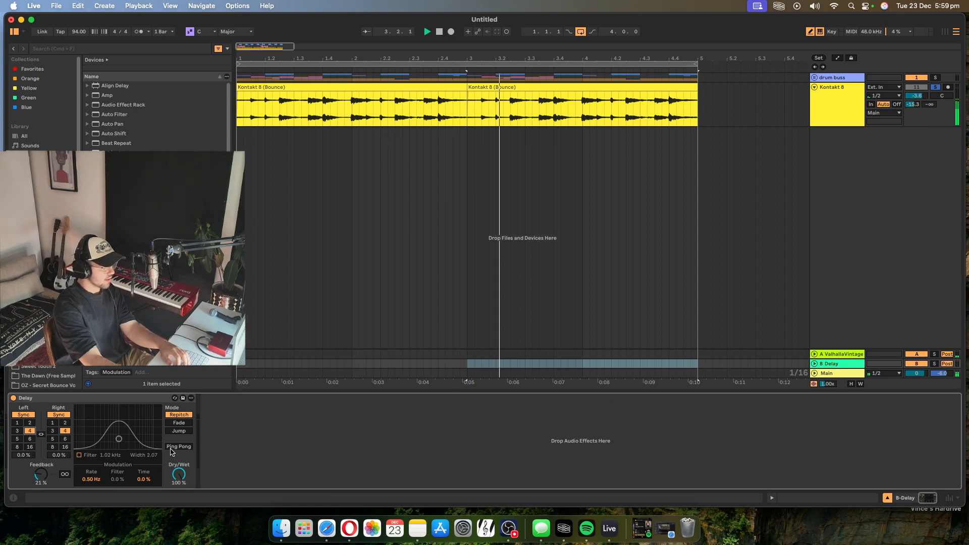
click(178, 446)
drag(935, 110, 929, 105)
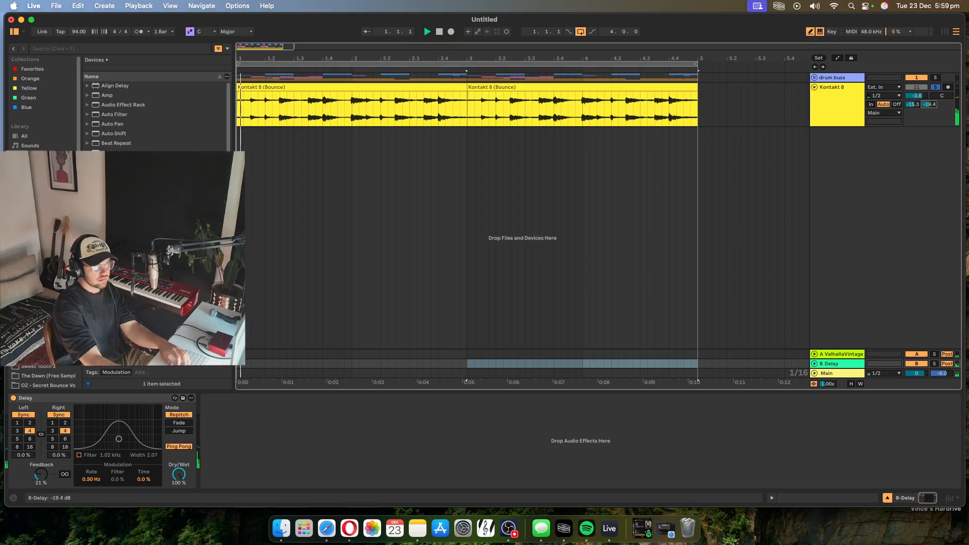
Step: Unsolo the Kontakt 8 track and lower its volume to -5.5 dB against the full beat
click(936, 88)
drag(917, 96, 917, 98)
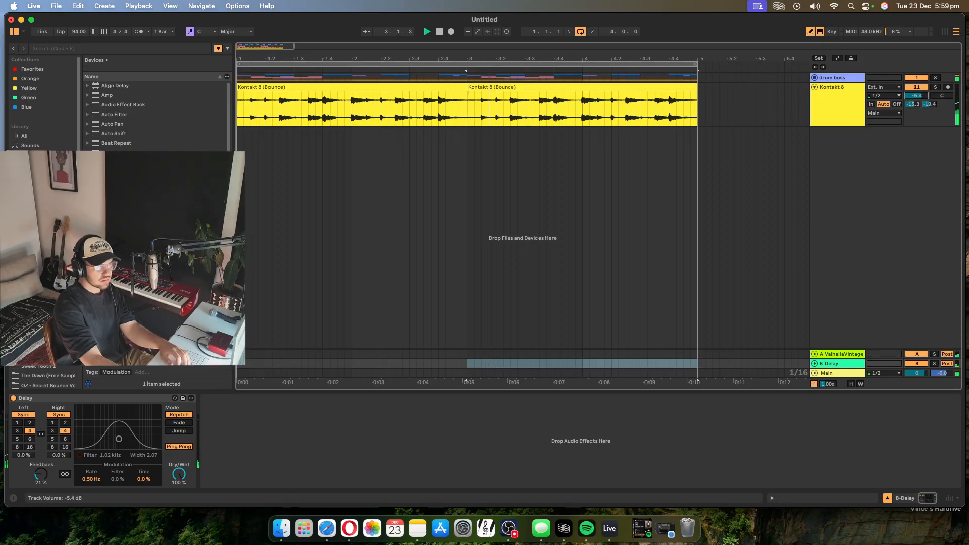
drag(916, 96, 916, 97)
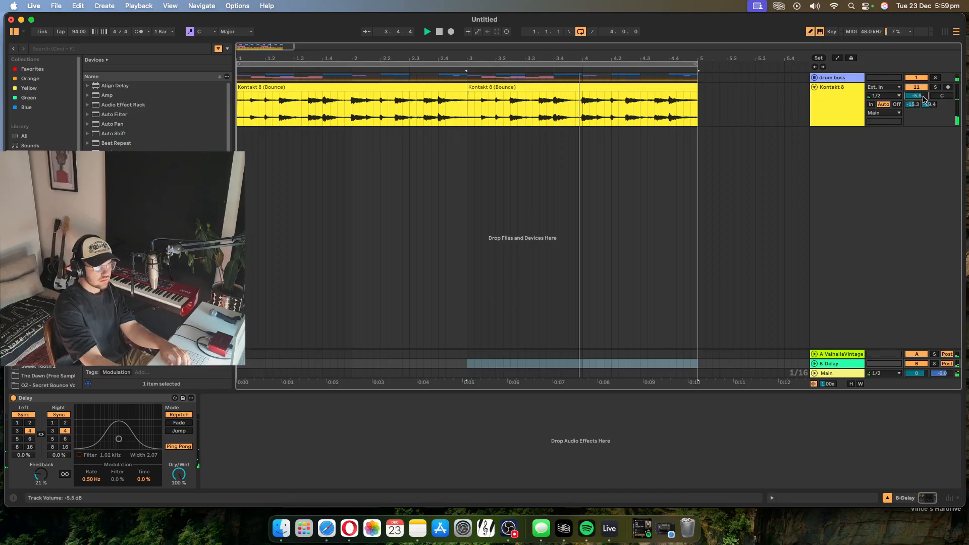
Step: Select both Kontakt 8 clips in the arrangement and transpose them down 6 semitones
click(814, 87)
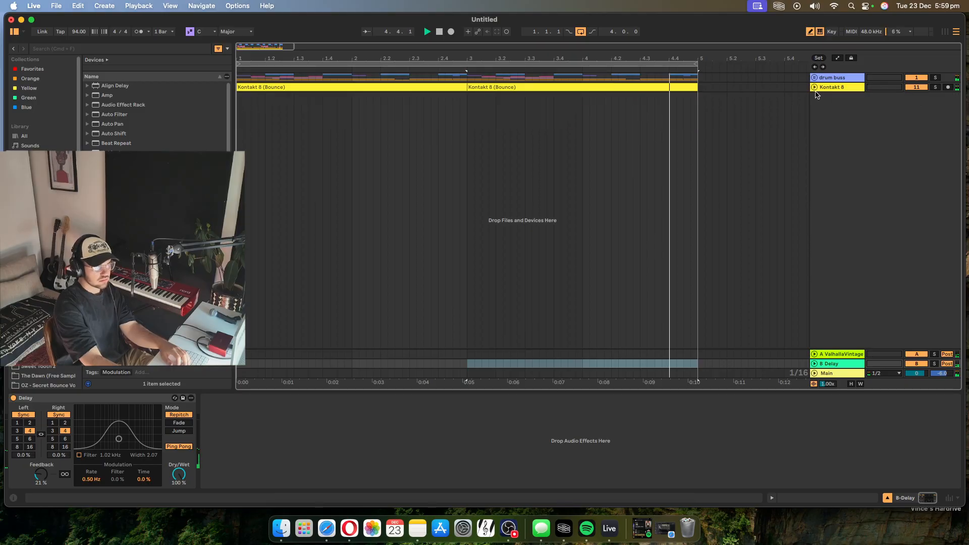
click(814, 87)
drag(707, 102, 169, 136)
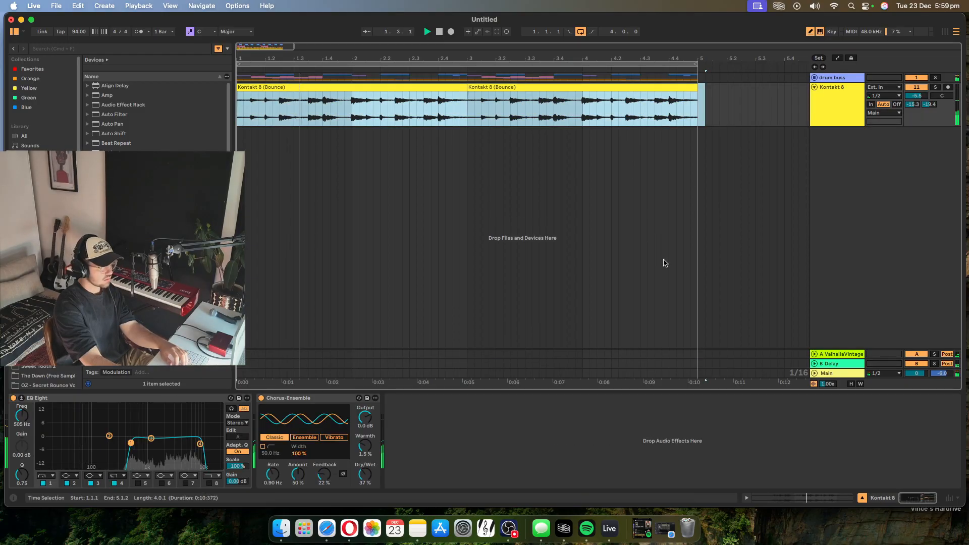
key(shift+Tab)
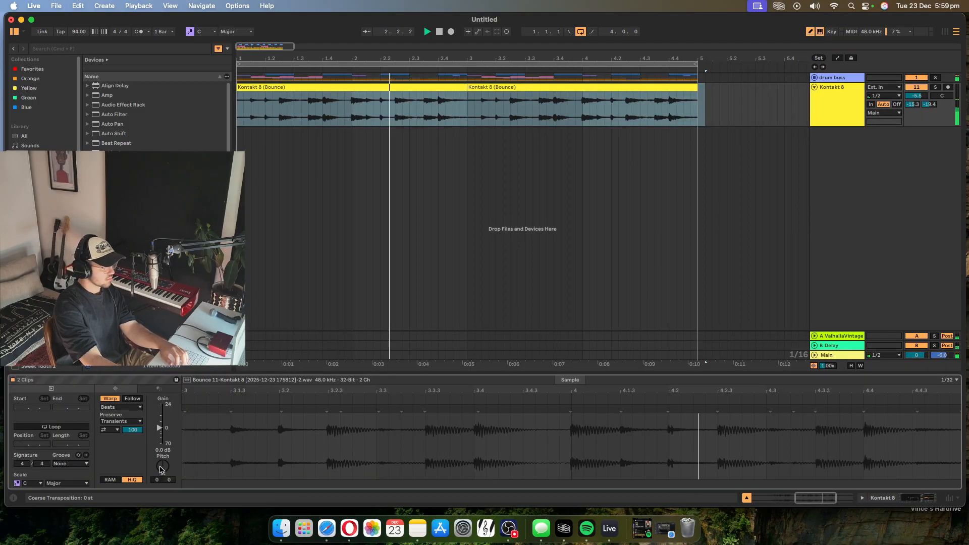
drag(163, 466, 162, 475)
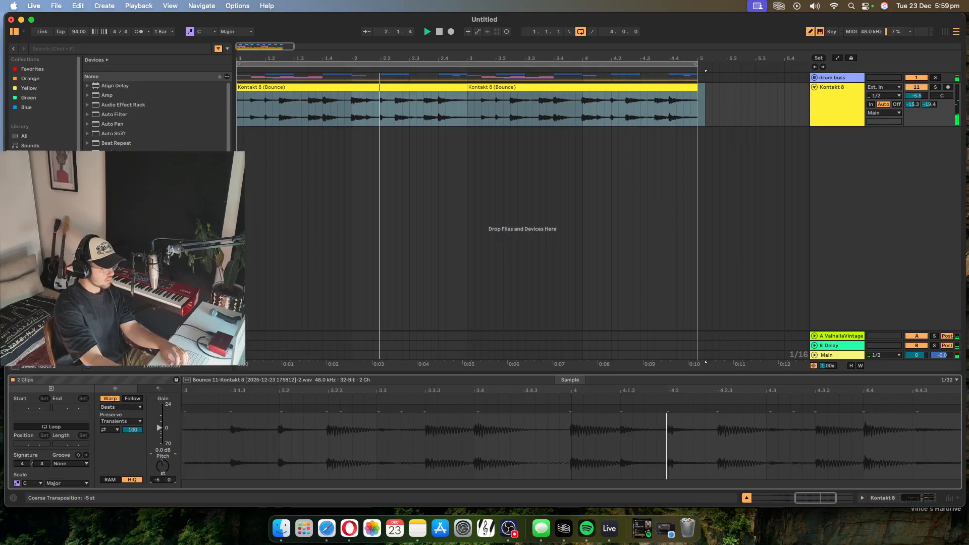
key(Down)
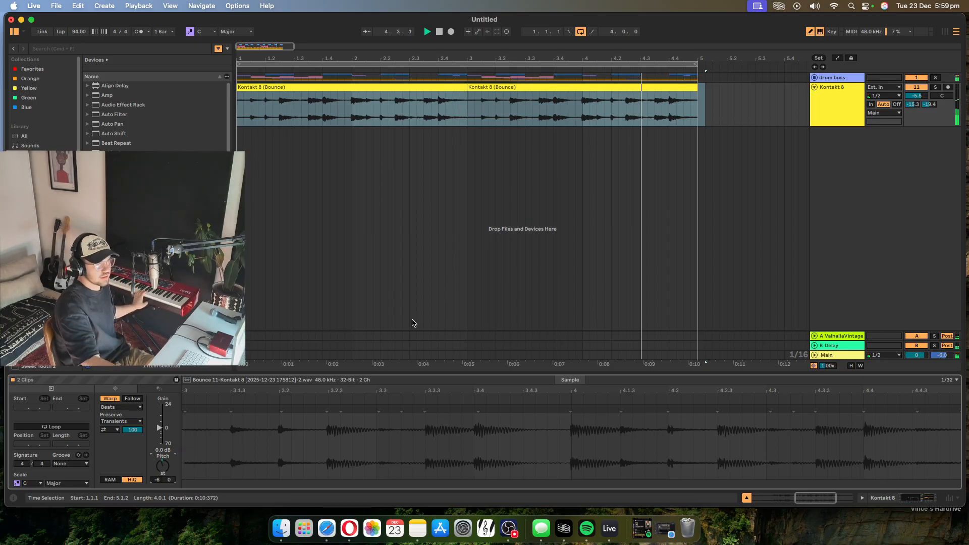
Step: Insert a MIDI track and an audio track below the Kontakt 8 track, with external input 2 feeding the audio track
right_click(846, 168)
click(871, 177)
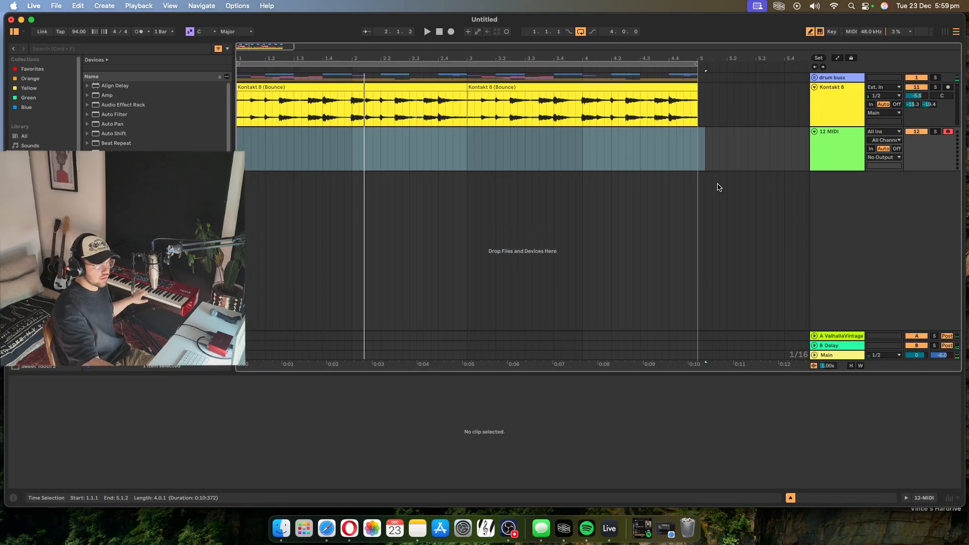
right_click(817, 203)
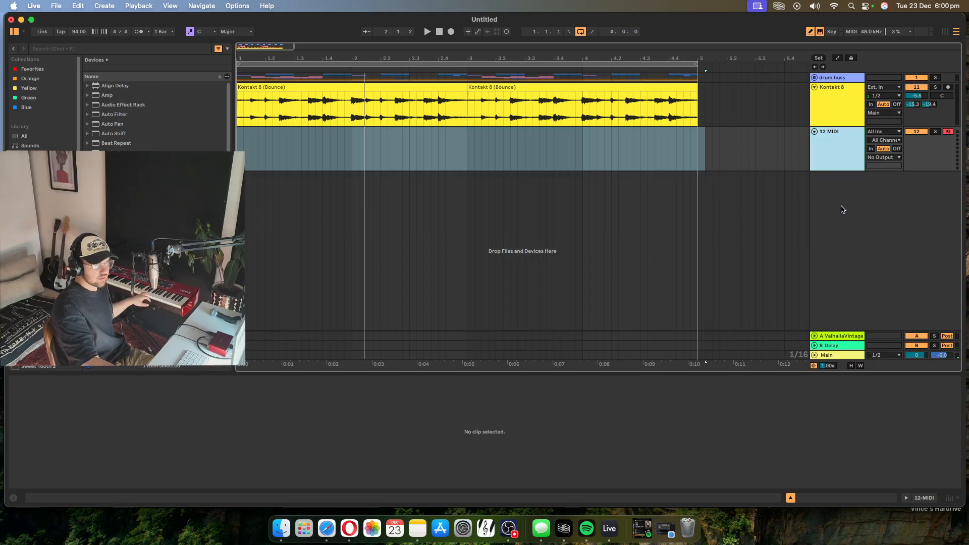
click(847, 206)
click(899, 184)
click(889, 207)
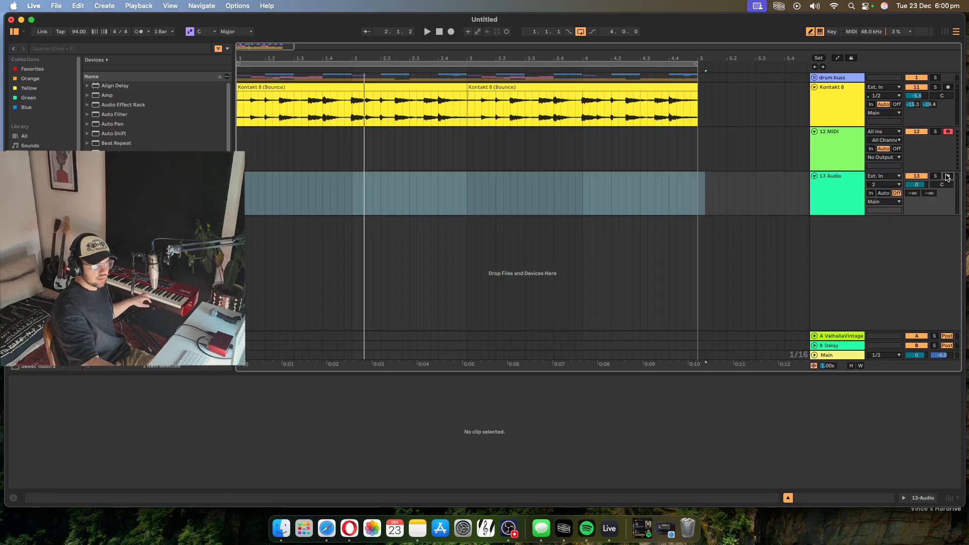
Step: Arm the new audio track and play the beat to try out the external instrument on input 2
click(948, 176)
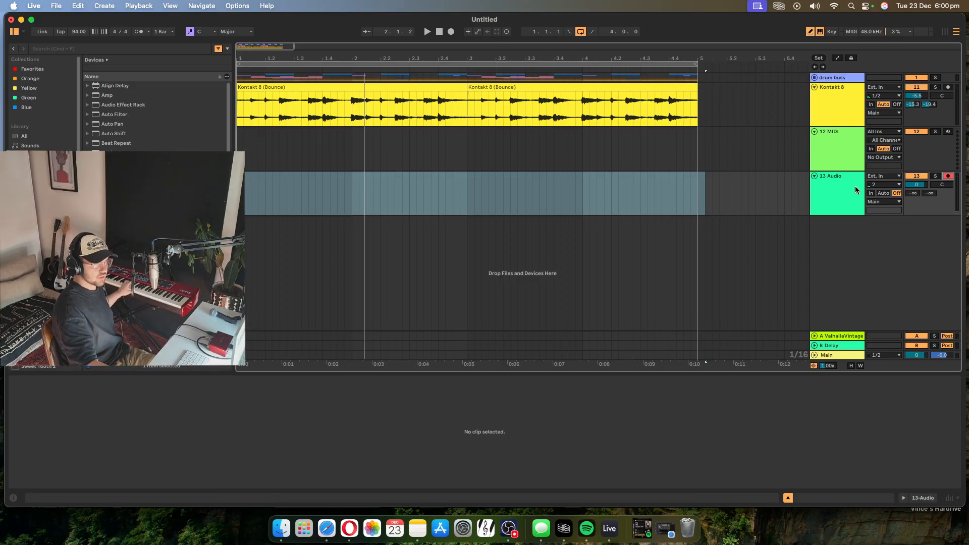
click(881, 185)
click(879, 186)
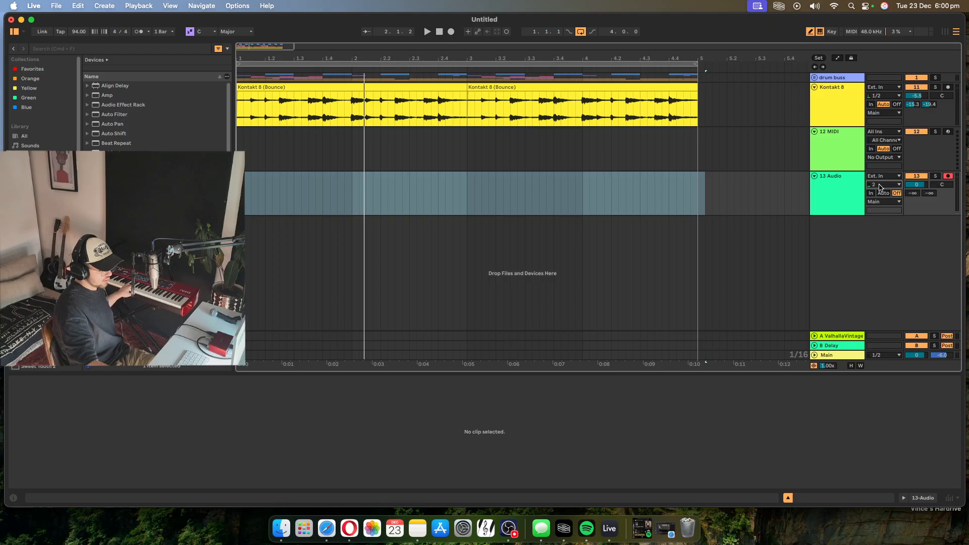
click(427, 33)
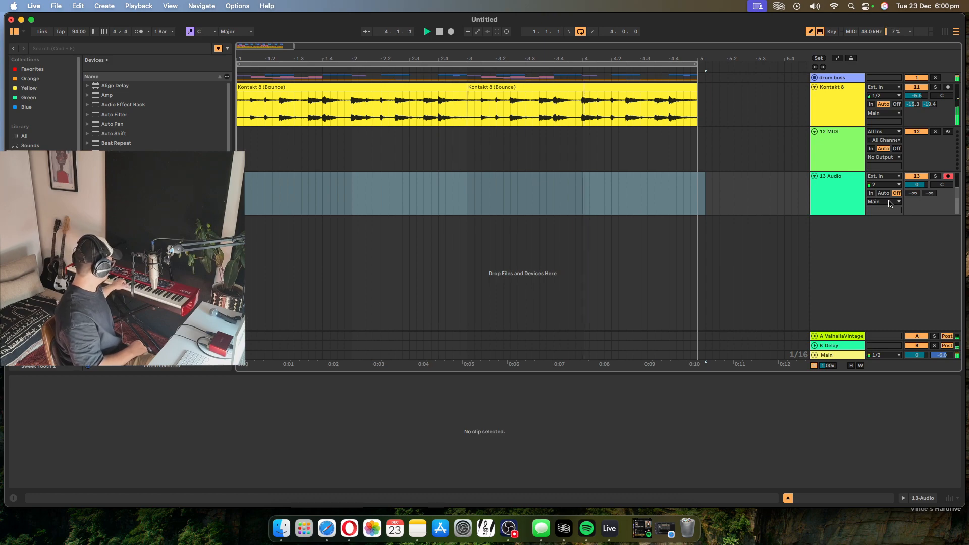
key(space)
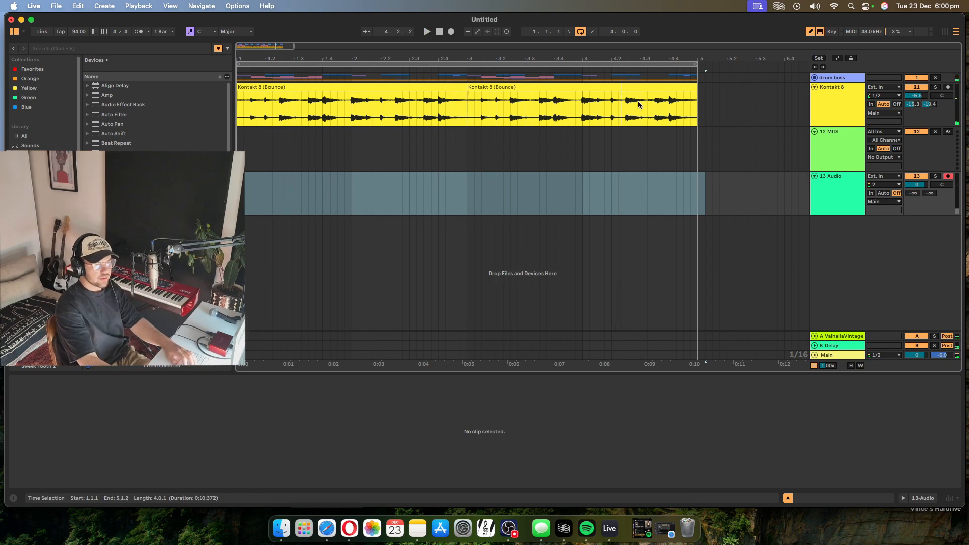
Step: Delete the 13 Audio track and the empty 12 MIDI track
click(834, 155)
right_click(835, 187)
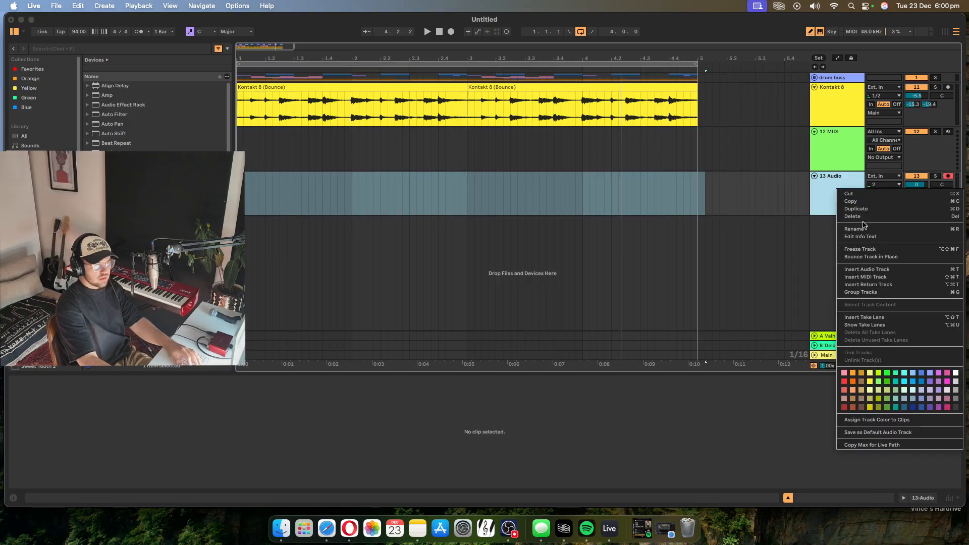
click(861, 215)
click(819, 153)
click(252, 147)
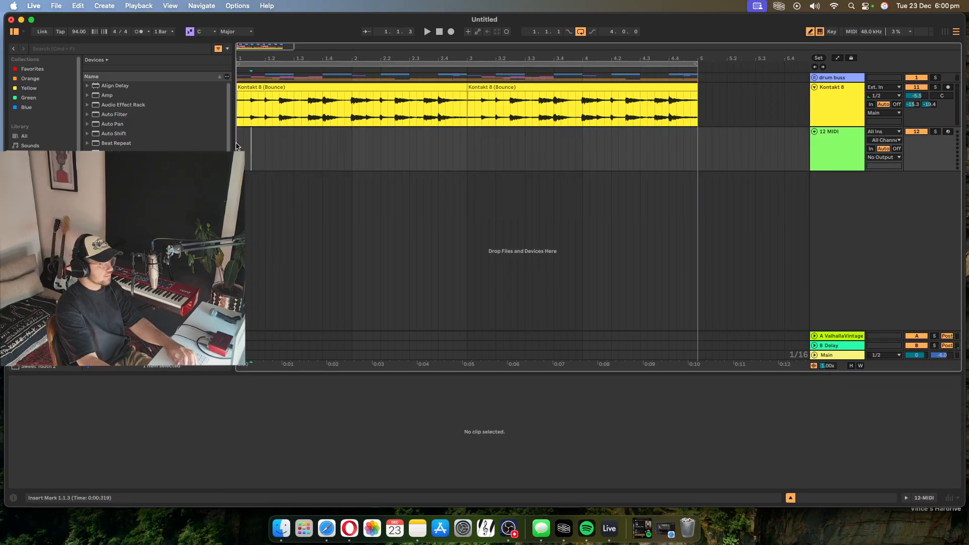
right_click(836, 145)
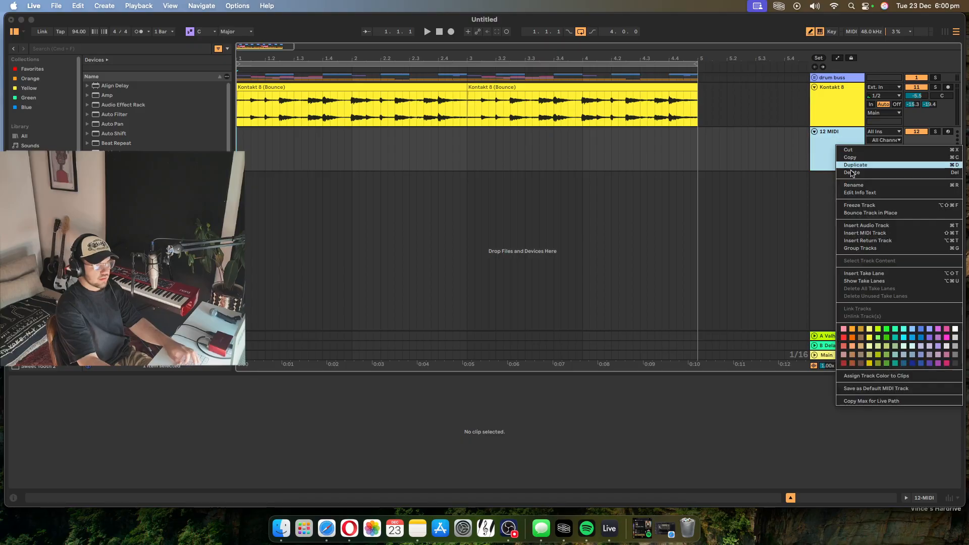
click(852, 172)
Step: Fold the Kontakt 8 track and insert a new MIDI track below it
click(814, 87)
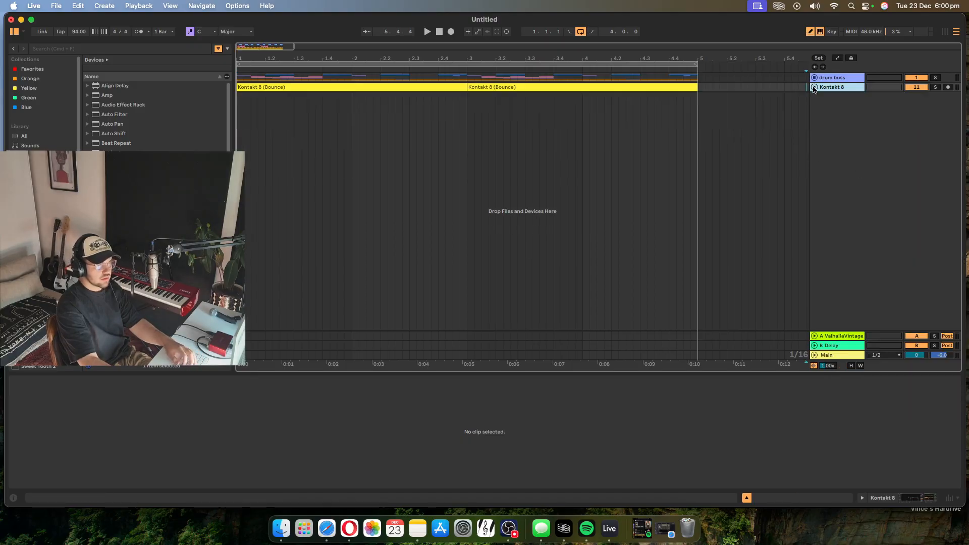
right_click(831, 143)
click(858, 154)
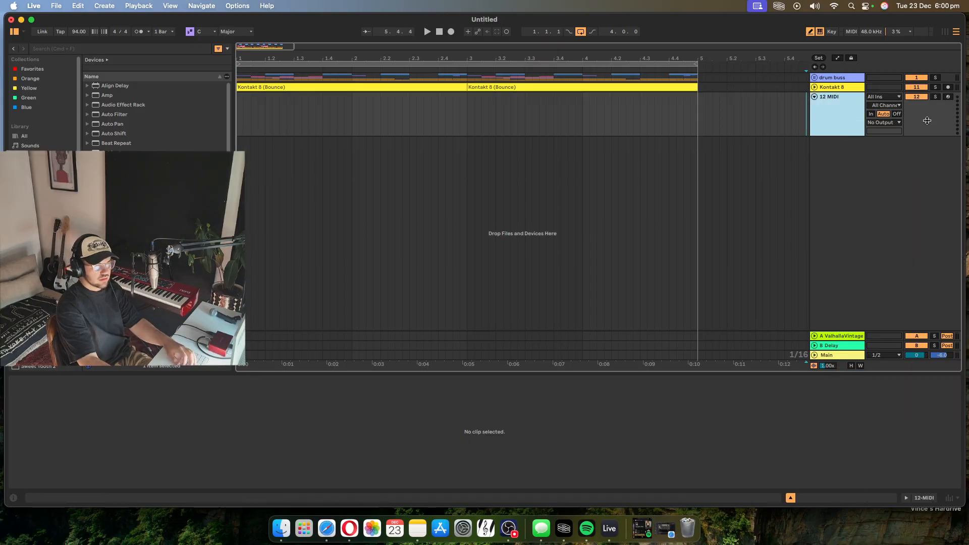
Step: Arm the new 12 MIDI track for recording and select the four-bar loop range on it
click(948, 97)
click(569, 117)
drag(704, 111, 294, 132)
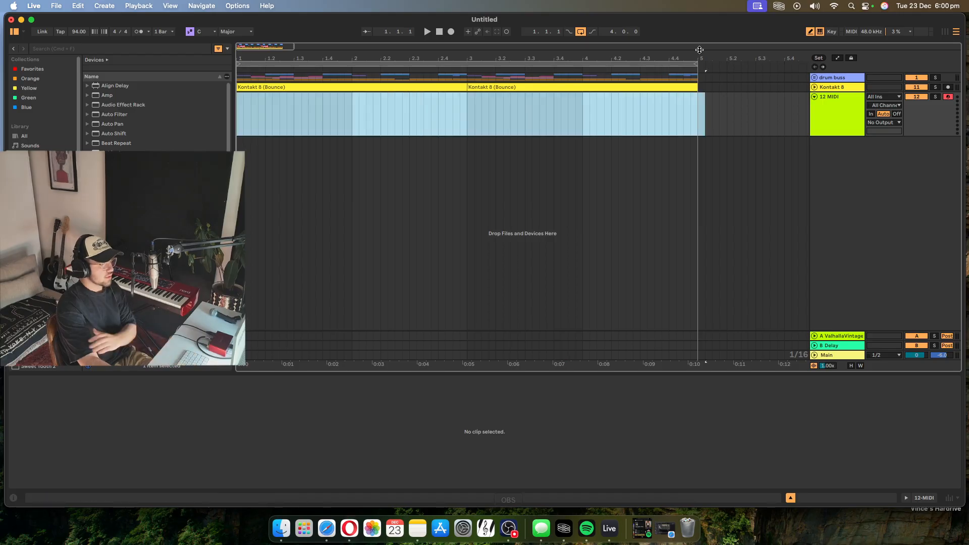
Step: Load the Kontakt 8 plug-in onto the armed MIDI track
drag(146, 140, 138, 155)
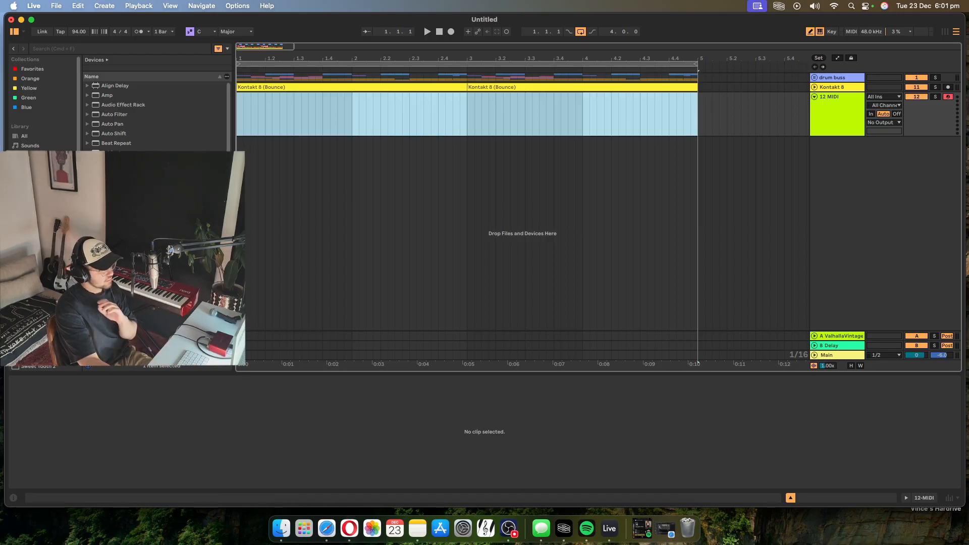
click(31, 213)
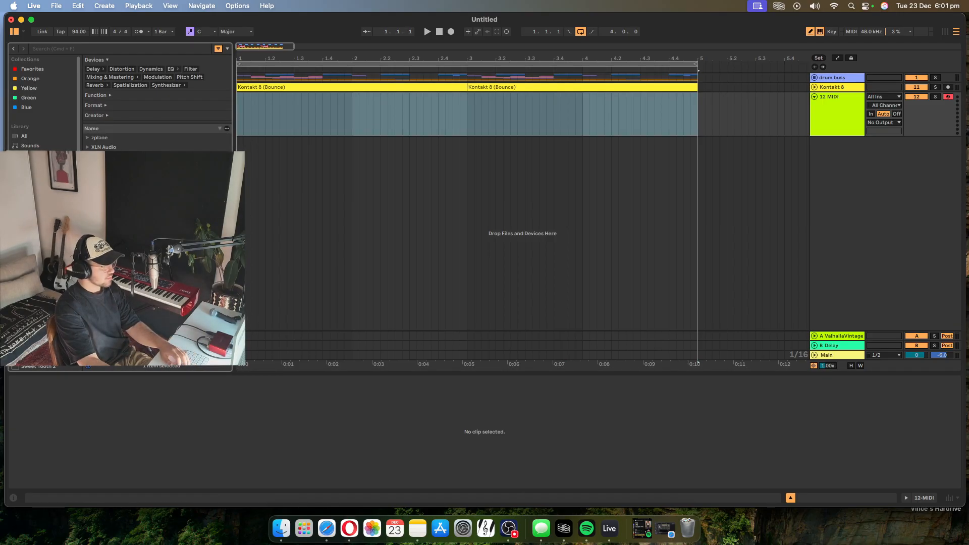
drag(463, 121, 435, 108)
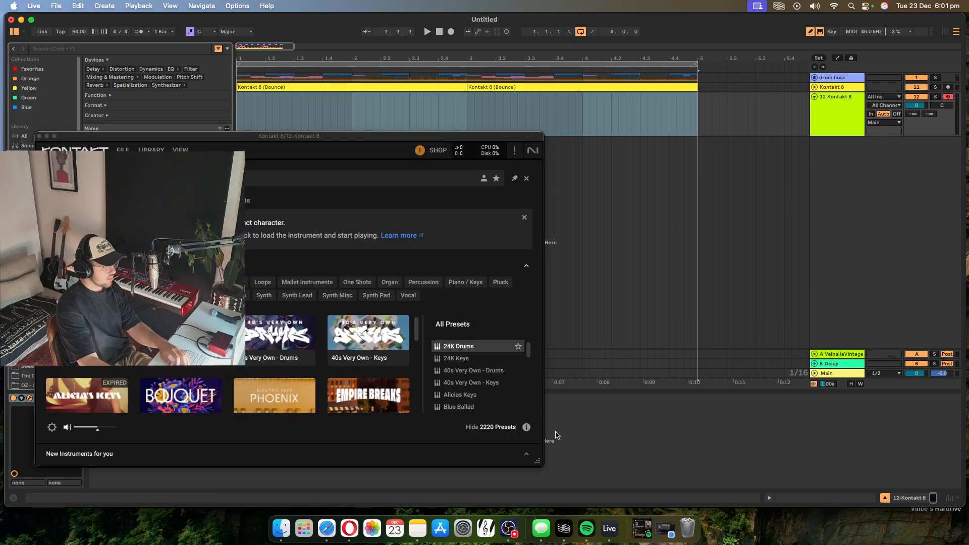
Step: Enlarge and reposition the Kontakt window, and load the Electric Keys Phoenix instrument
drag(551, 469, 712, 521)
drag(424, 133, 515, 86)
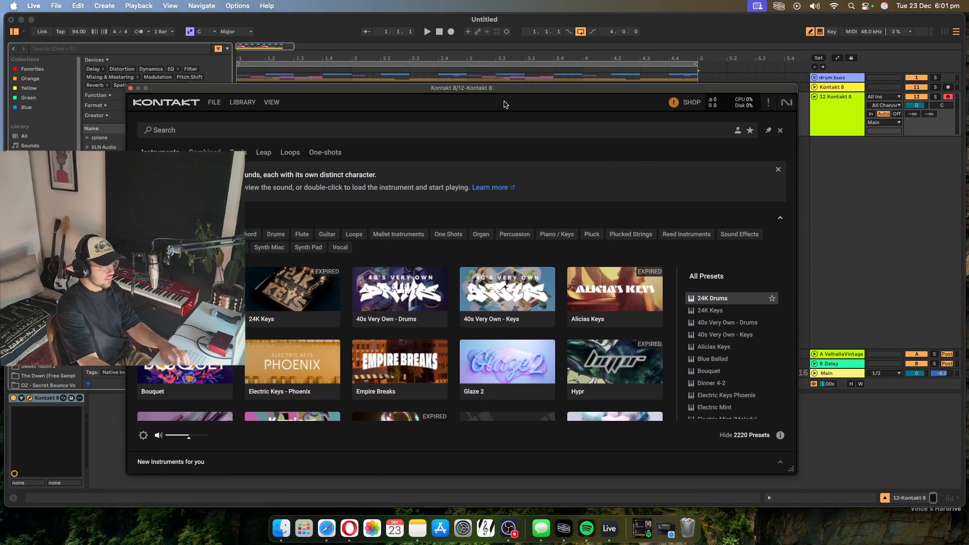
scroll(389, 332, down, 2)
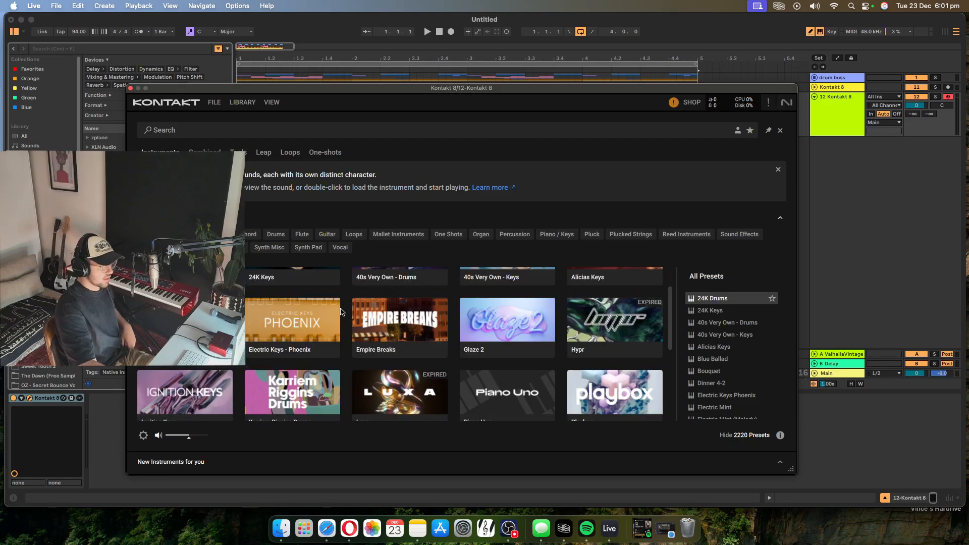
click(336, 307)
click(335, 307)
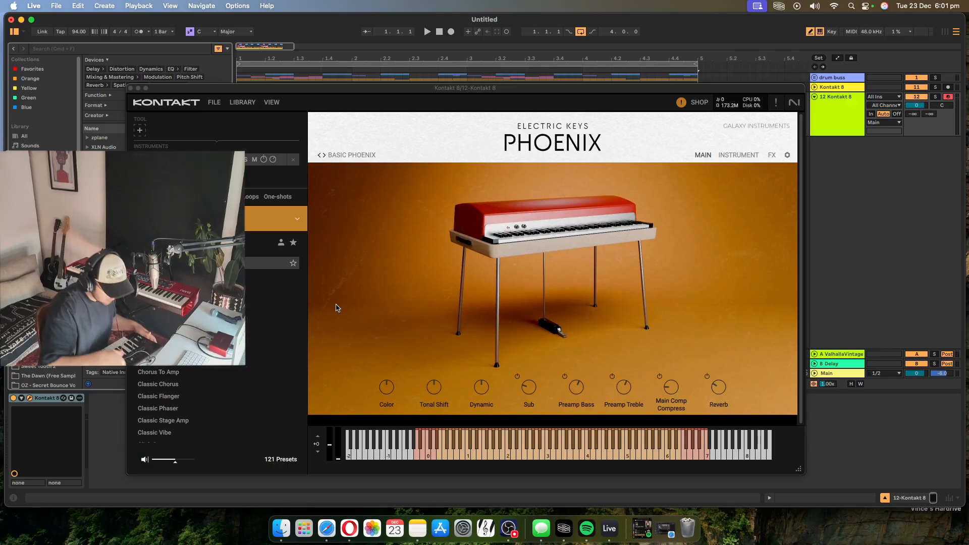
click(508, 528)
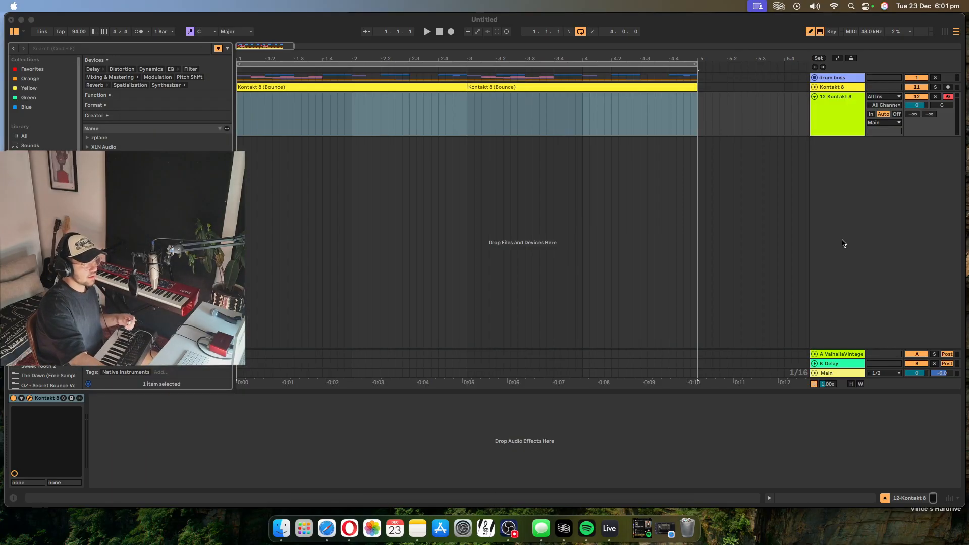
click(885, 210)
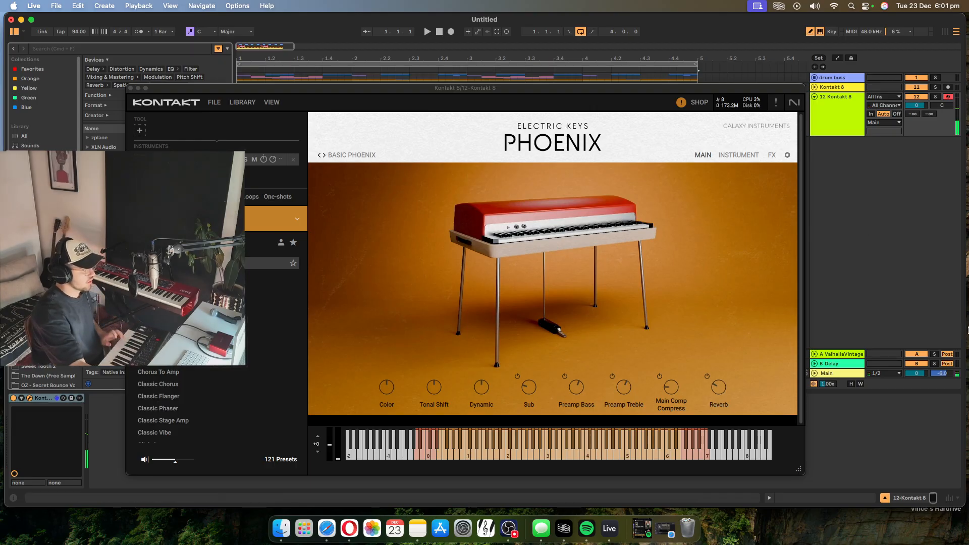
Step: Audition the Phoenix presets Fondled Mechanics, Musicbox, Mellow Vibrato and On A Jetflange
scroll(211, 303, down, 10)
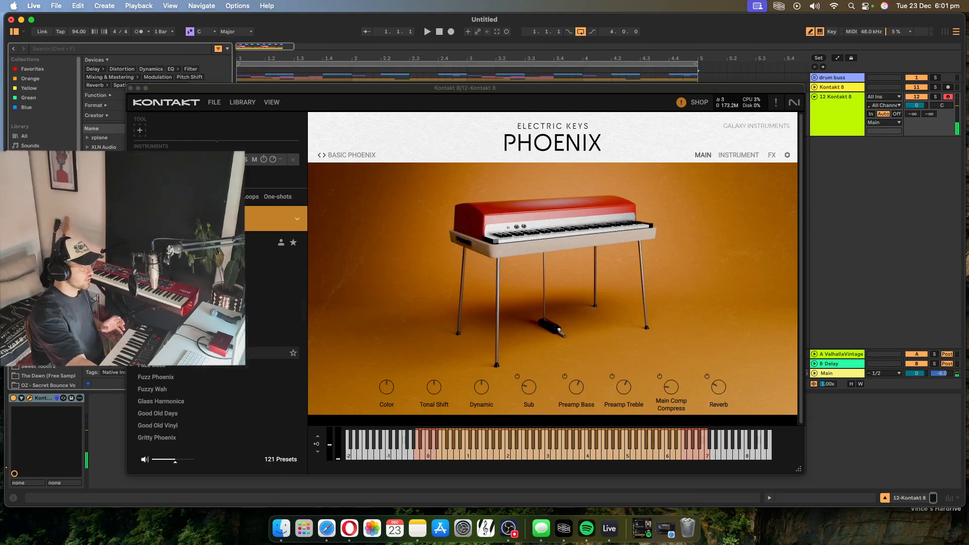
double_click(197, 353)
scroll(196, 376, down, 10)
double_click(196, 372)
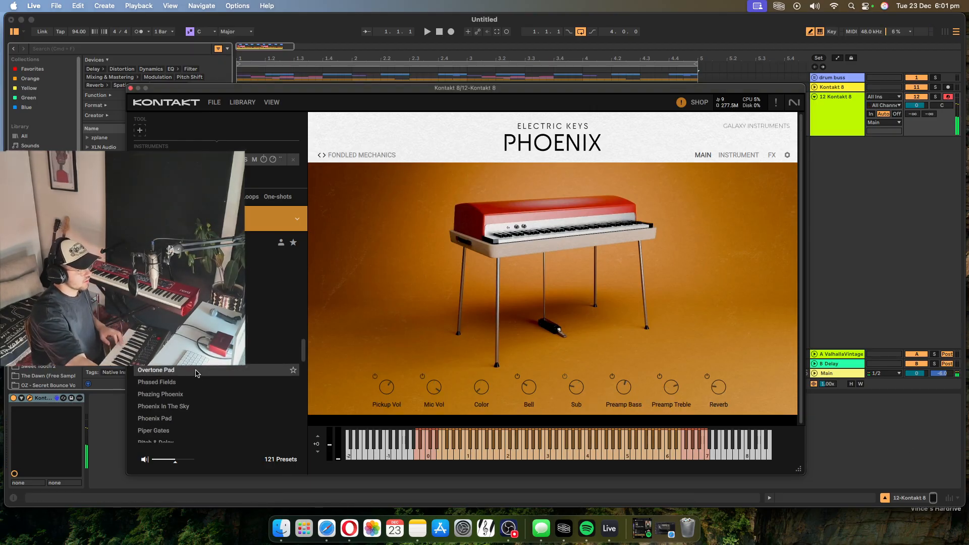
double_click(200, 322)
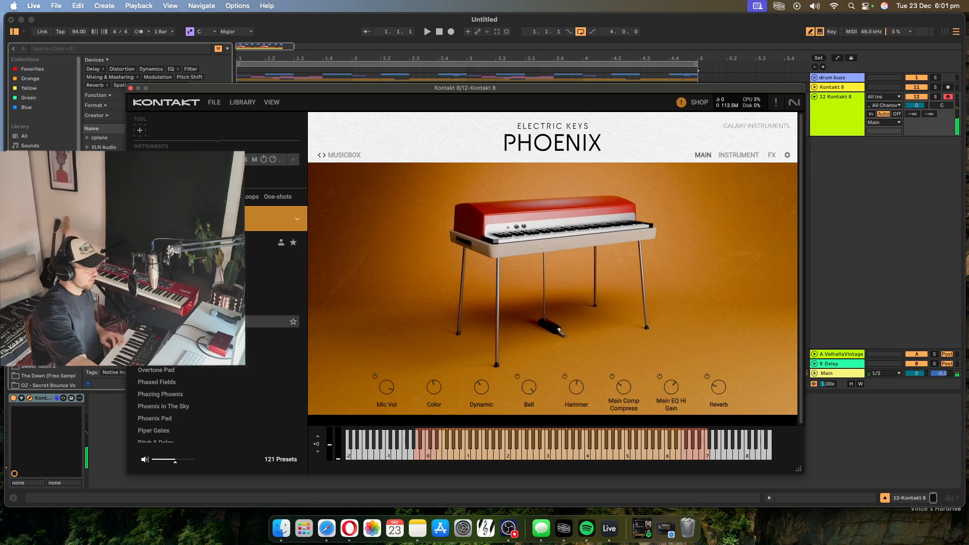
double_click(200, 309)
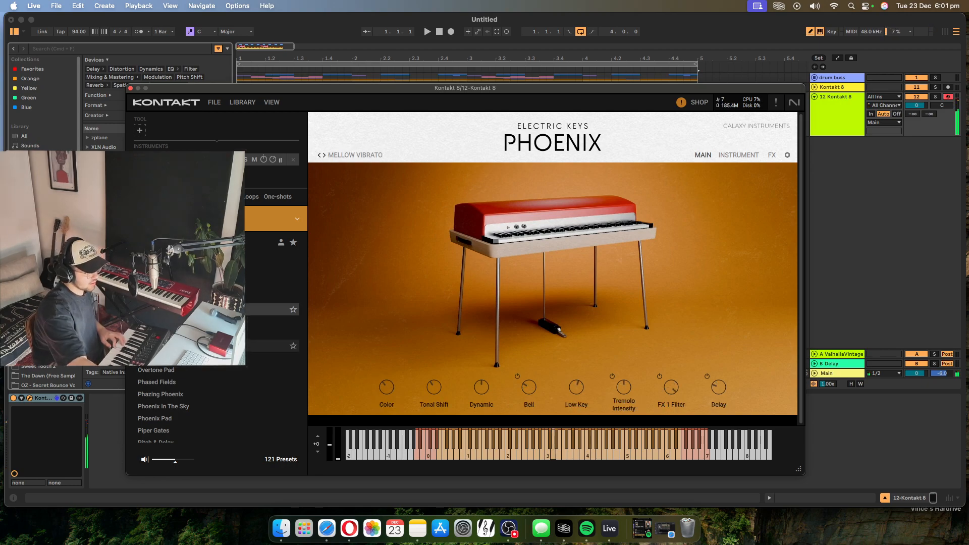
double_click(200, 345)
Step: Try the Retro Radio Box preset and replace it with Psyche Echoes
scroll(207, 386, down, 5)
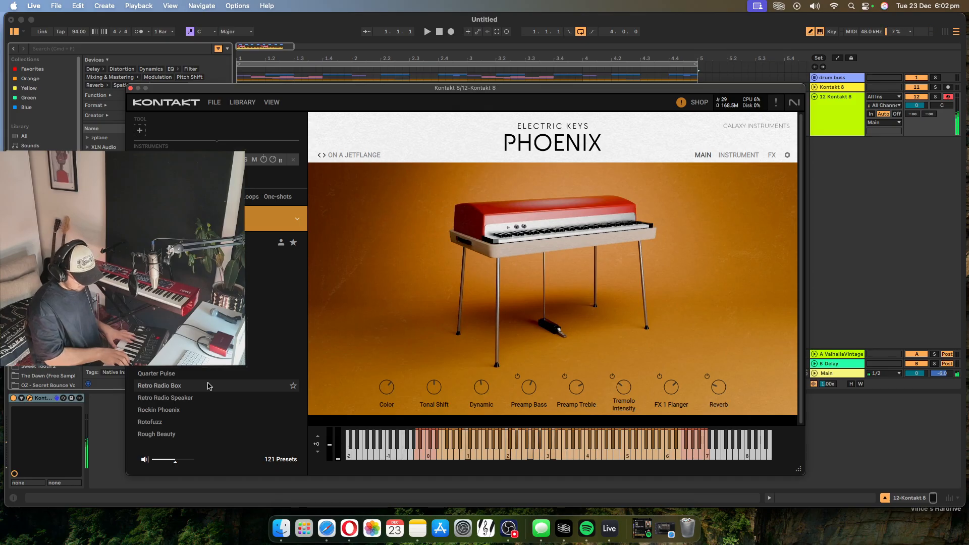
click(208, 386)
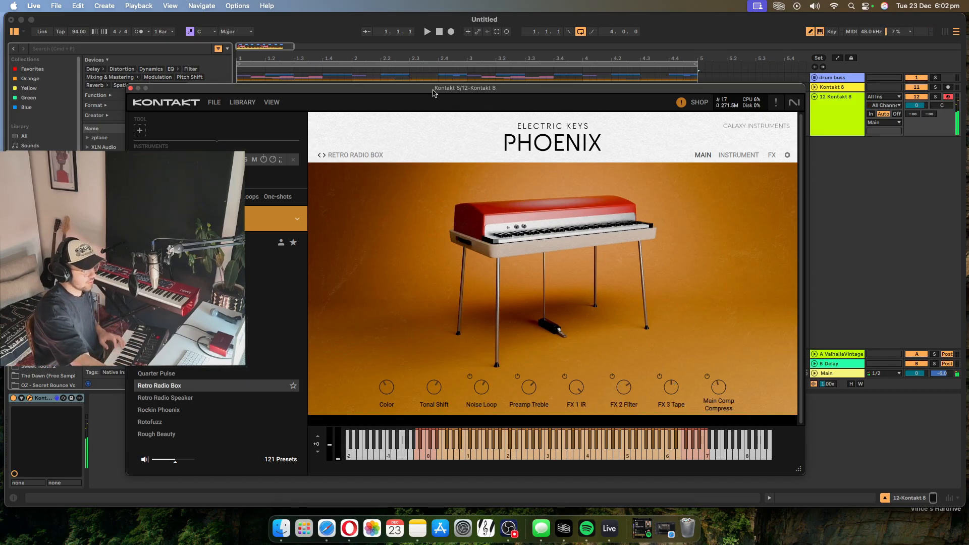
click(212, 301)
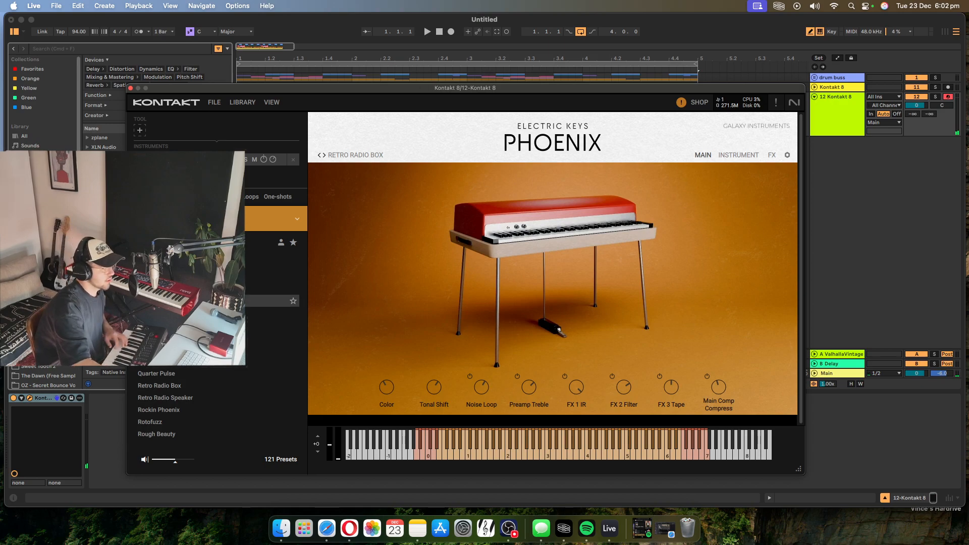
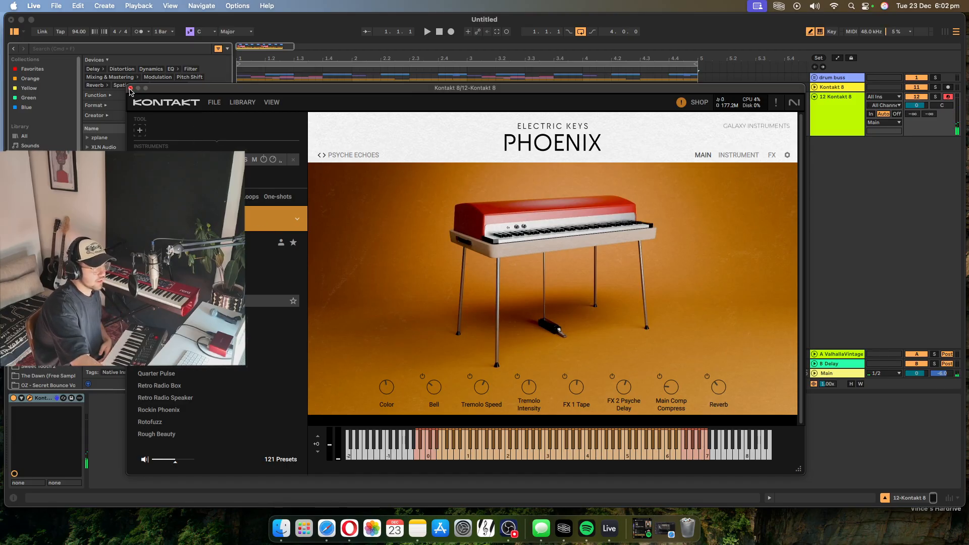
Step: Close the Kontakt window and record a chord take on the 12 Kontakt 8 track over the four-bar loop
click(130, 88)
click(427, 32)
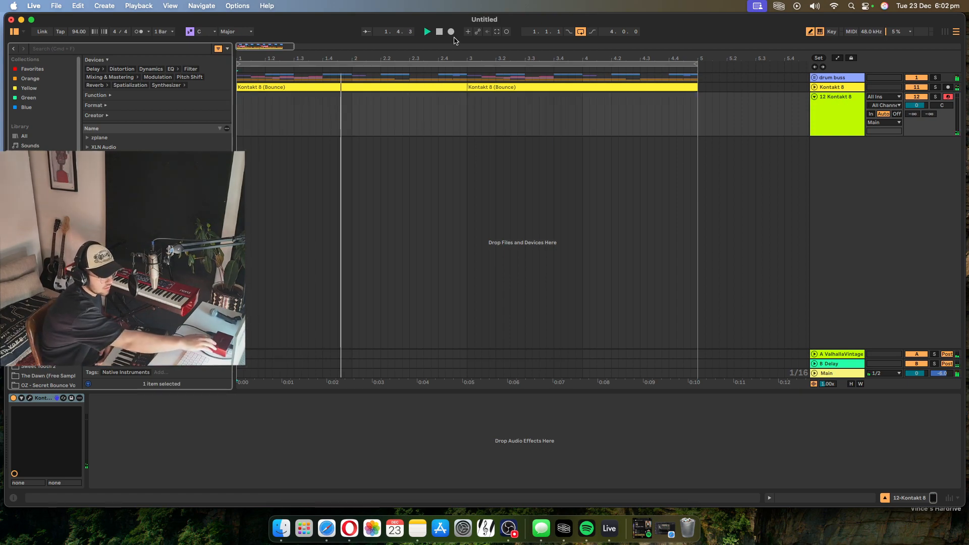
click(451, 31)
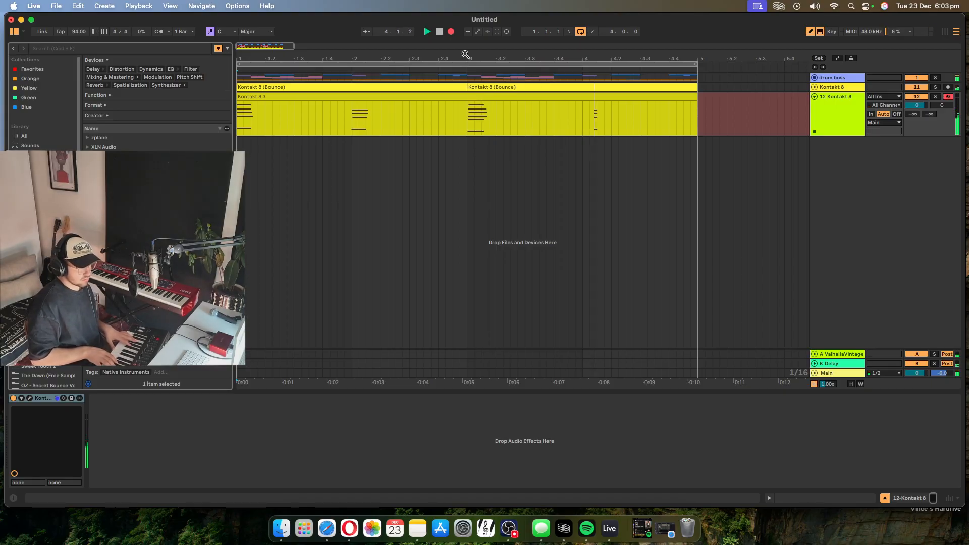
key(space)
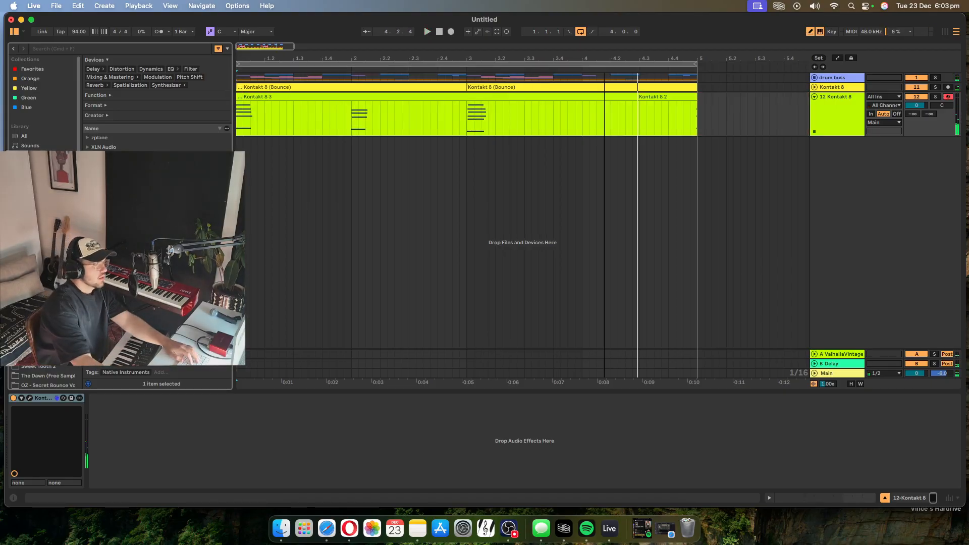
Step: Delete the recorded take in bars 1 to 4 of the 12 Kontakt 8 track
key(minus)
key(minus)
key(minus)
drag(354, 124, 237, 123)
Step: Duplicate the four-bar drum and Kontakt 8 bounce clips four times and extend the loop to 20 bars
click(333, 86)
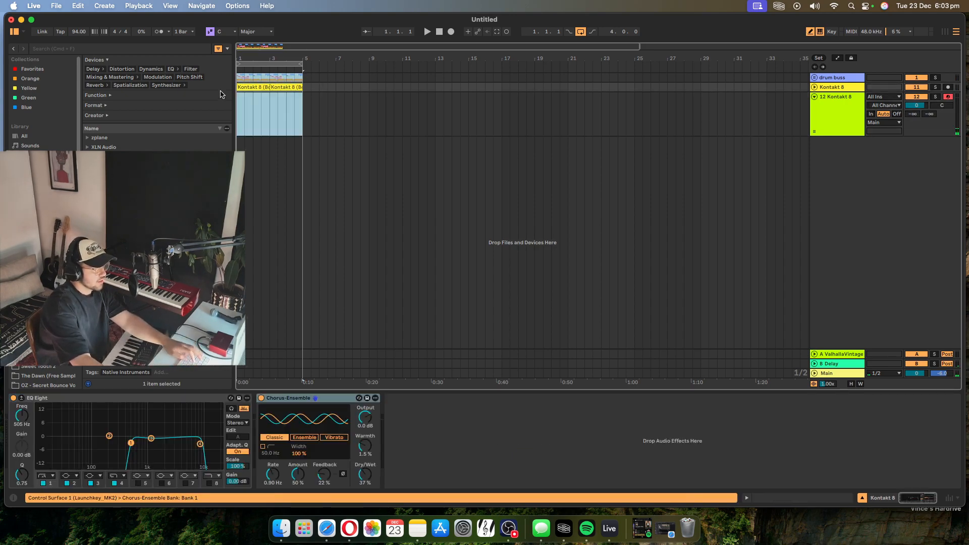
key(super+d)
key(super+d)
key(super+d)
key(super+d)
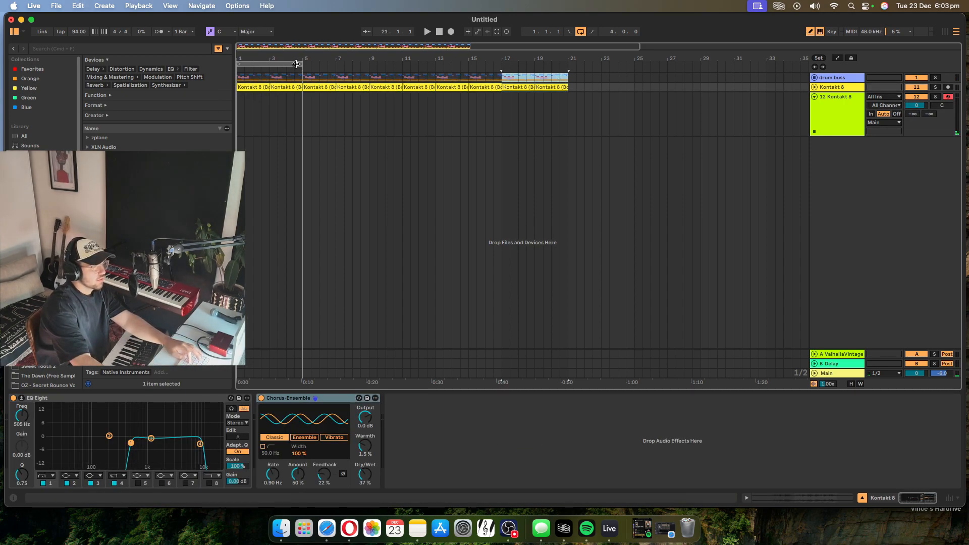
drag(303, 64, 567, 64)
Step: Record a chord take on the 12 Kontakt 8 track from bar 1 and delete it
click(451, 31)
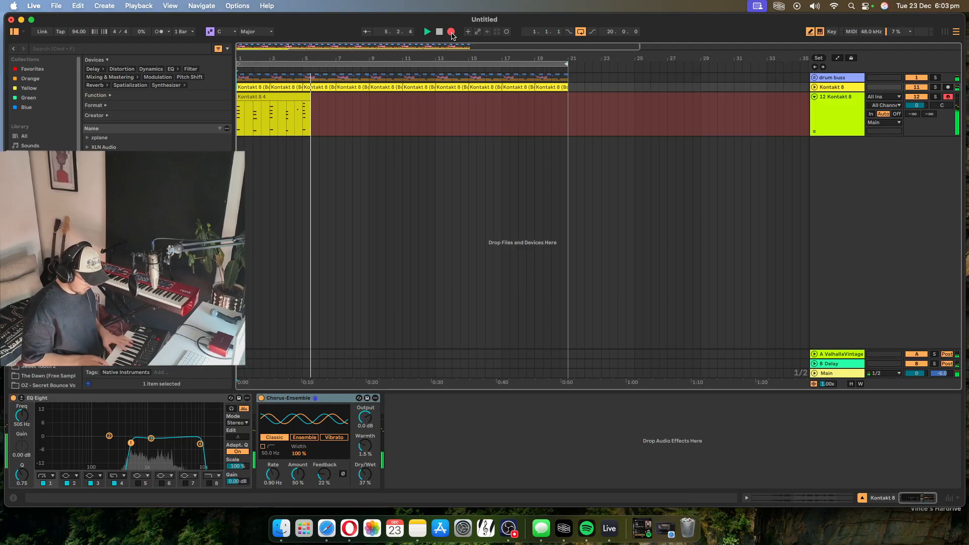
click(451, 32)
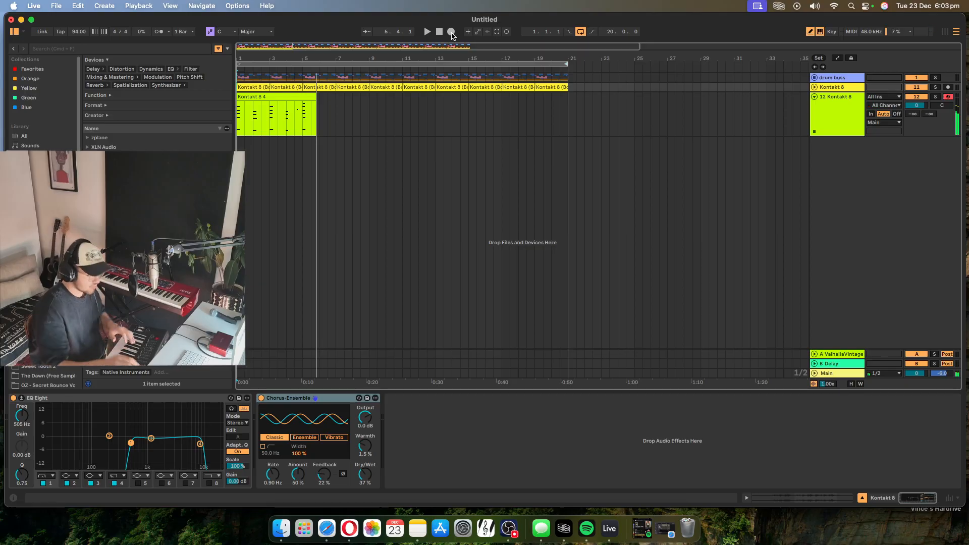
drag(360, 118, 203, 130)
key(Delete)
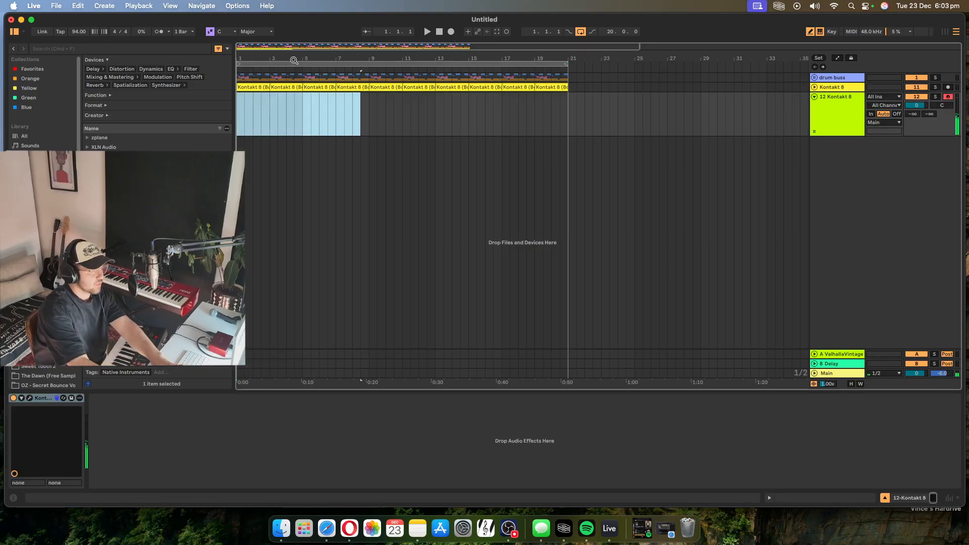
Step: Record an eight-bar chord clip on the 12 Kontakt 8 track and place a copy of it at bar 9
click(440, 31)
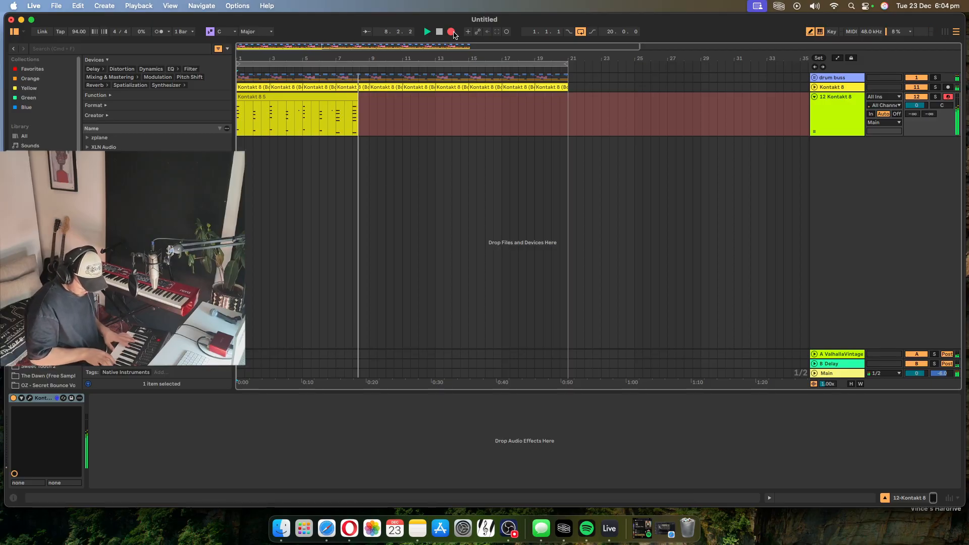
click(453, 32)
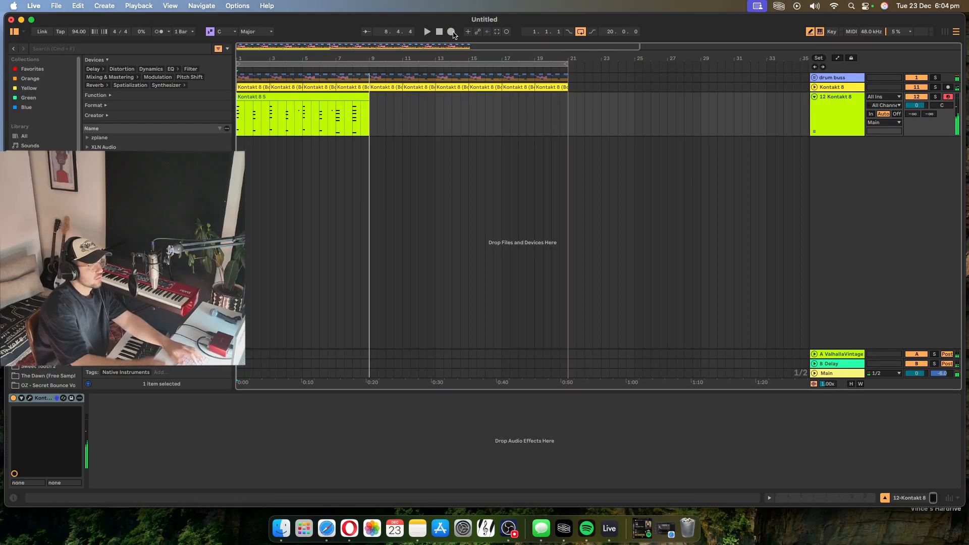
drag(377, 115, 211, 142)
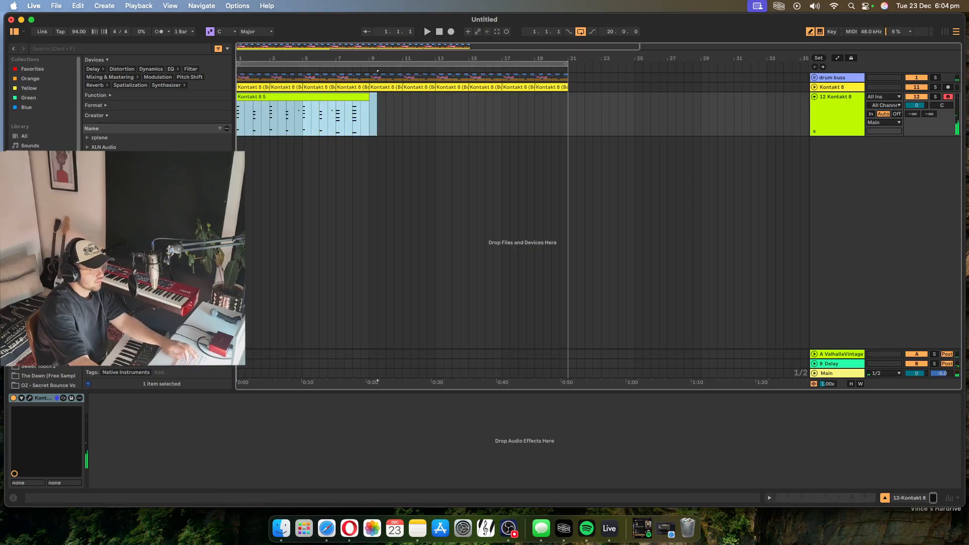
key(super+d)
drag(412, 99, 398, 100)
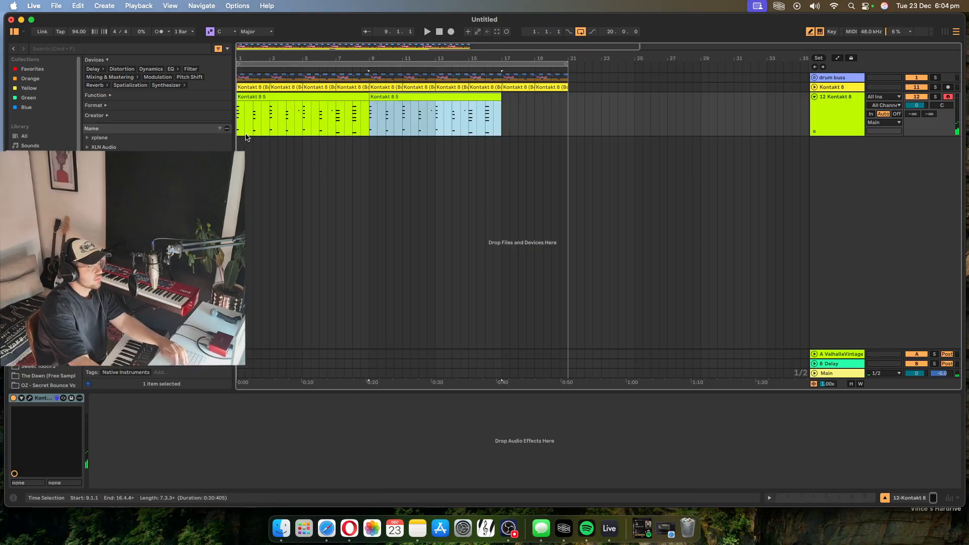
Step: Duplicate the 12 Kontakt 8 track and delete the clips from the copy
click(238, 135)
click(835, 124)
key(super+d)
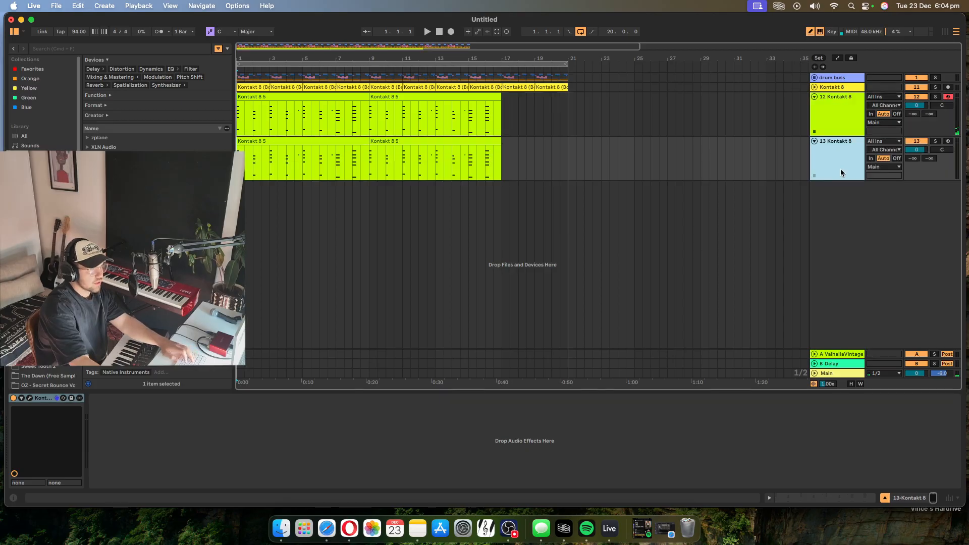
drag(675, 172, 235, 201)
key(Delete)
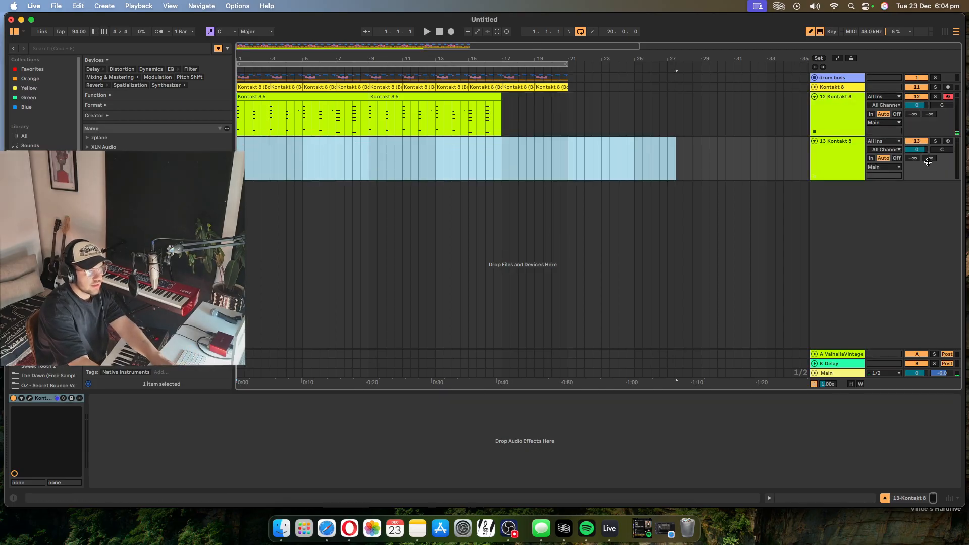
Step: Arm the 13 Kontakt 8 track, audition Electric Keys Phoenix presets such as Stereo Bells and Super Spread, and load Tape Tricks
click(947, 141)
click(29, 399)
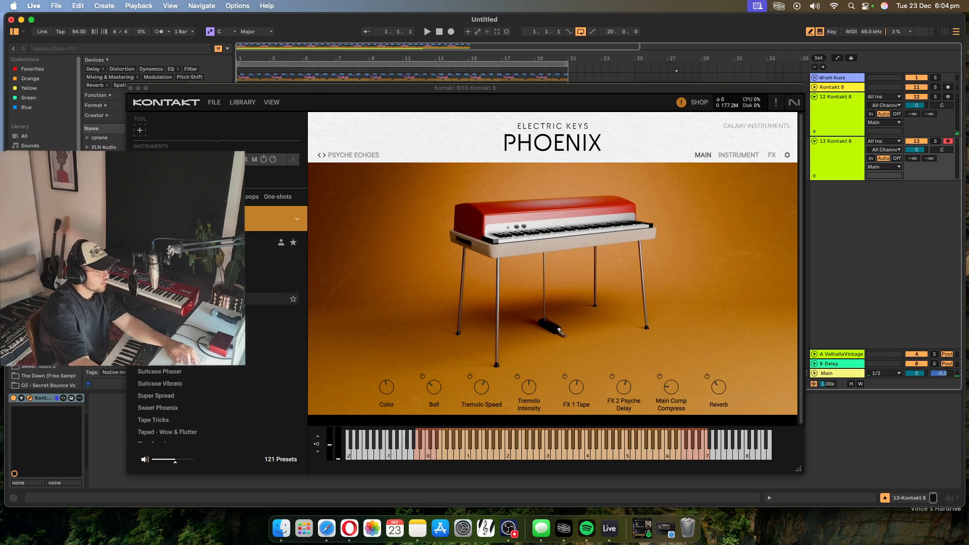
double_click(202, 286)
double_click(202, 274)
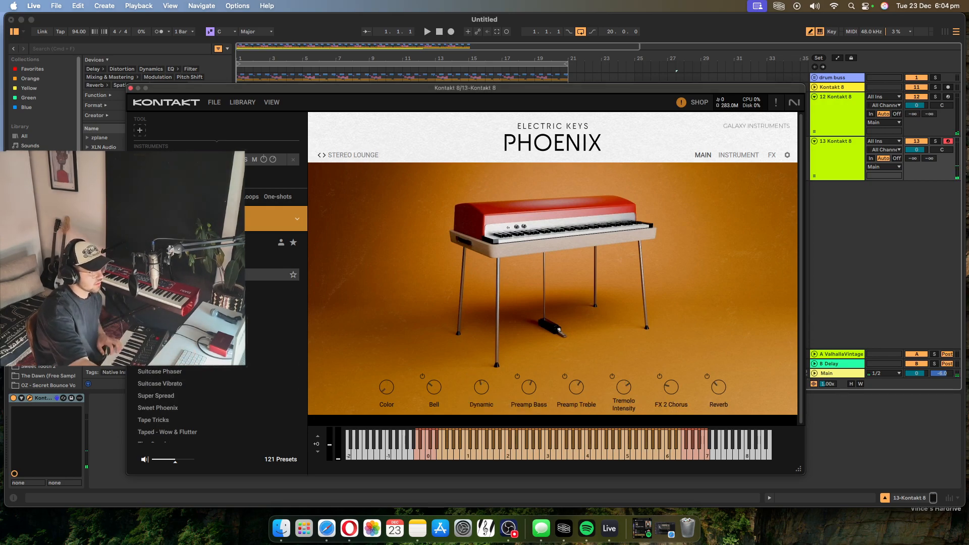
double_click(202, 263)
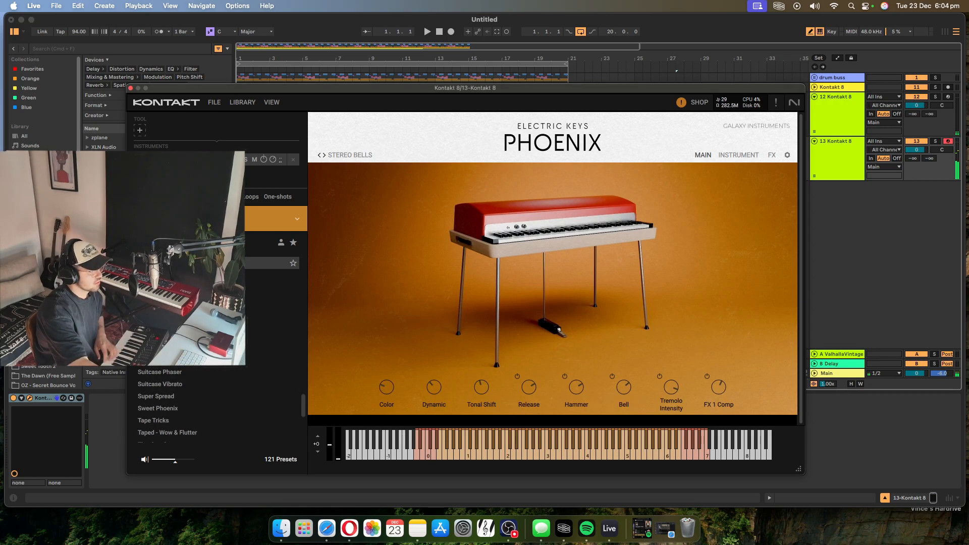
double_click(195, 396)
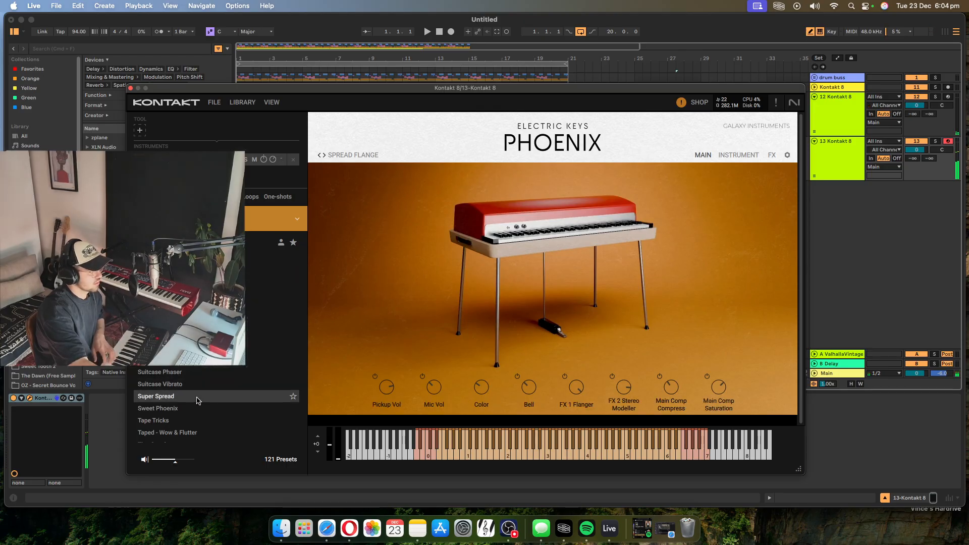
double_click(193, 408)
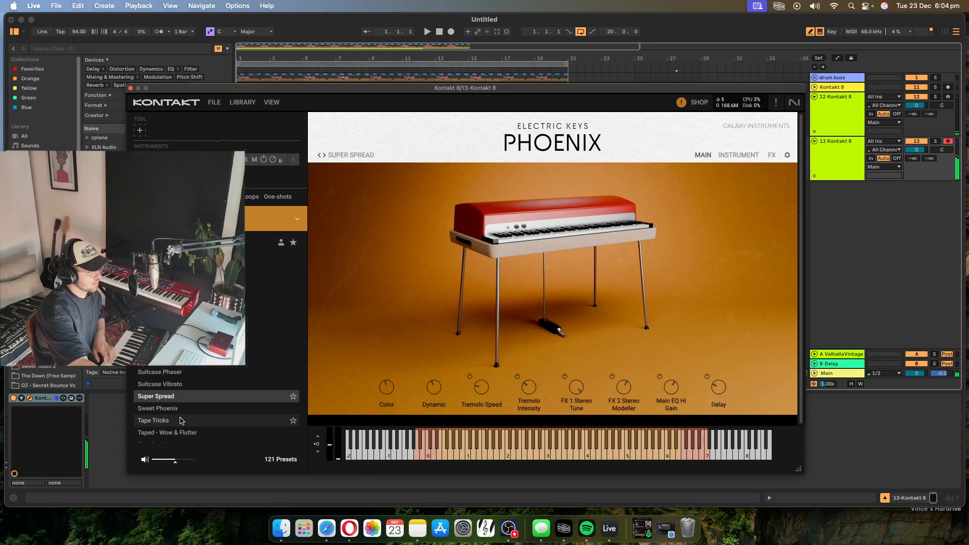
double_click(183, 421)
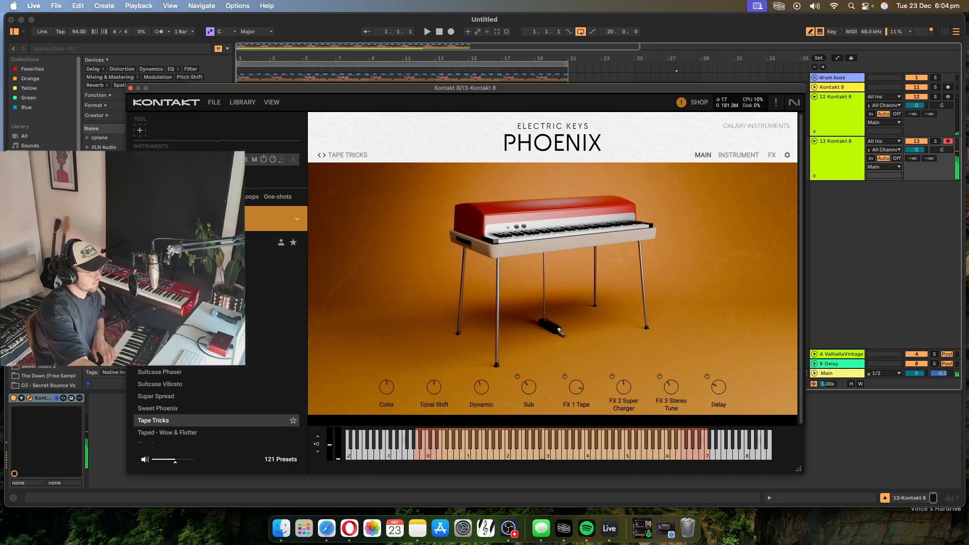
click(131, 88)
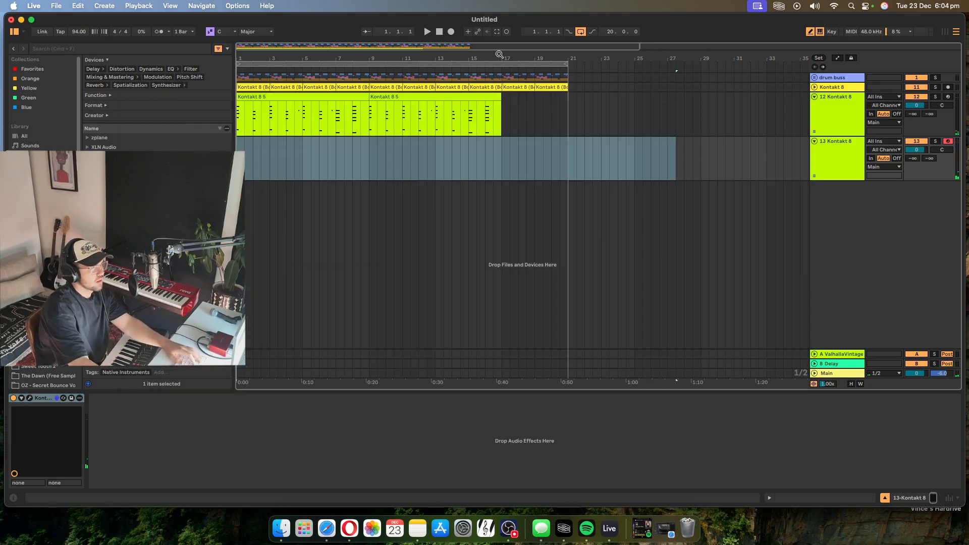
Step: Record a 16-bar melody on the 13 Kontakt 8 track, delete its first eight bars and move the remainder to bar 1
click(439, 33)
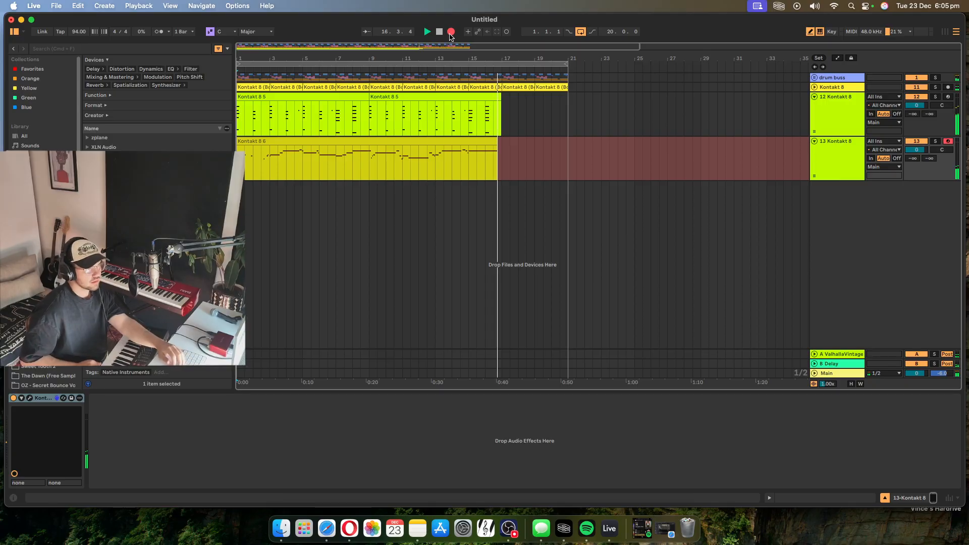
key(space)
drag(369, 174, 238, 175)
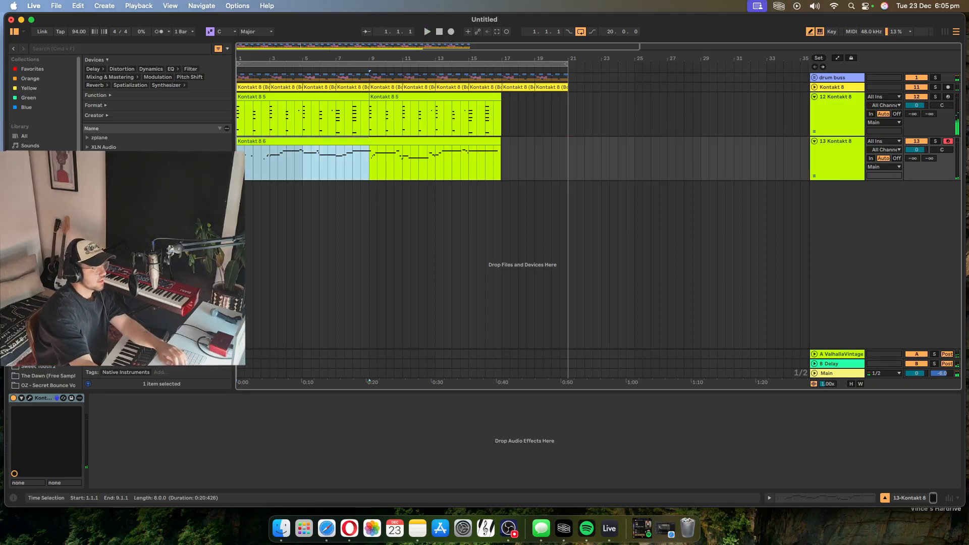
key(Delete)
drag(391, 141, 257, 146)
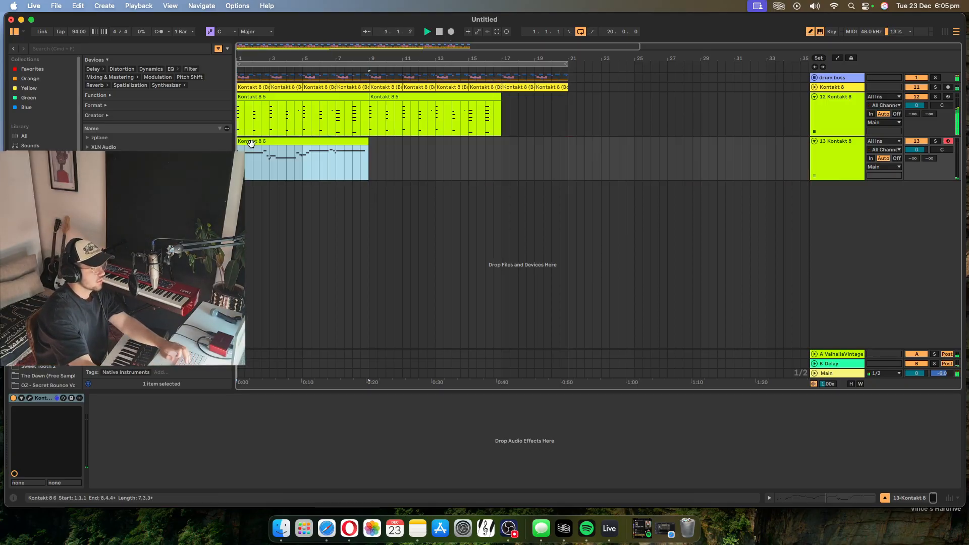
Step: Play the melody clip, turn off draw mode and delete the clip's opening E3 note
key(space)
key(shift+Tab)
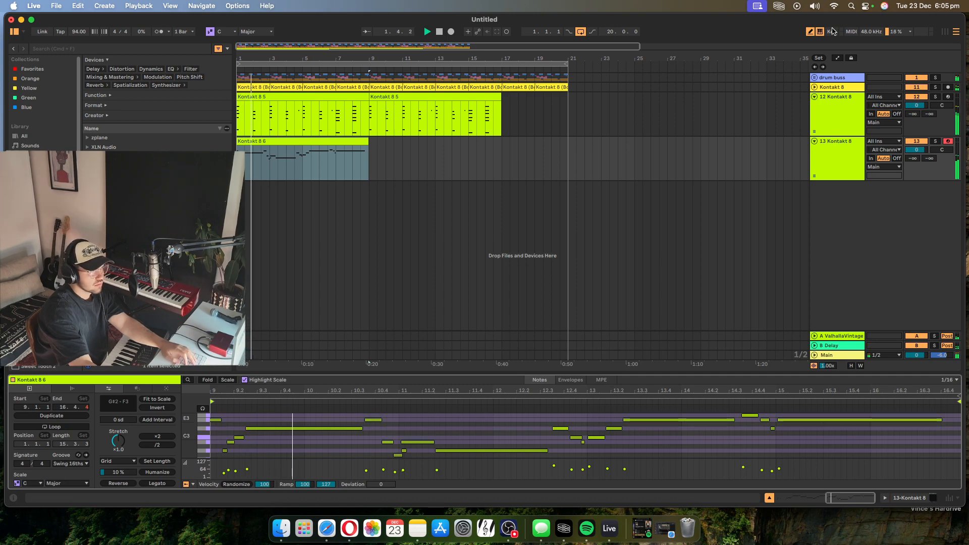
click(810, 32)
drag(223, 425, 206, 409)
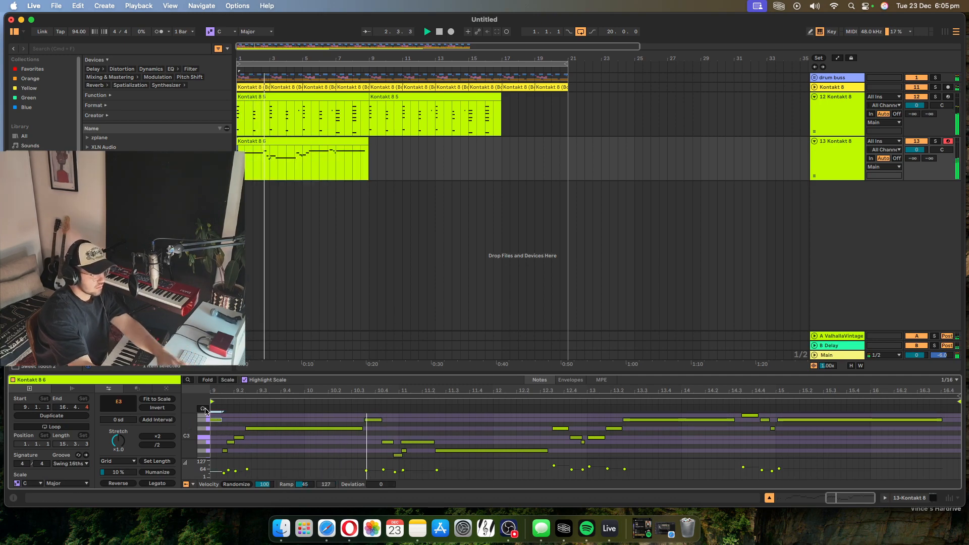
click(587, 437)
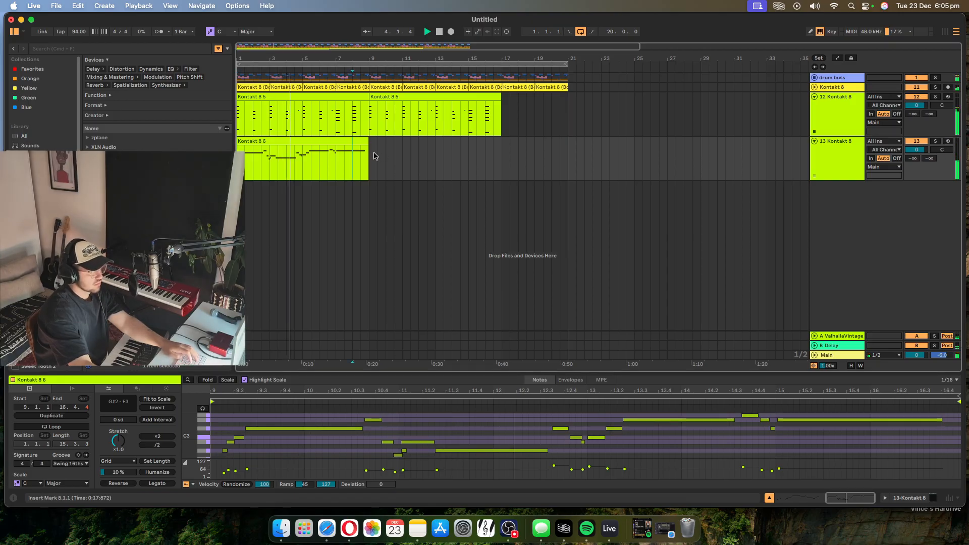
Step: Duplicate the melody clip on the 13 Kontakt 8 track so the copy starts at bar 9
click(349, 159)
key(super+d)
click(505, 146)
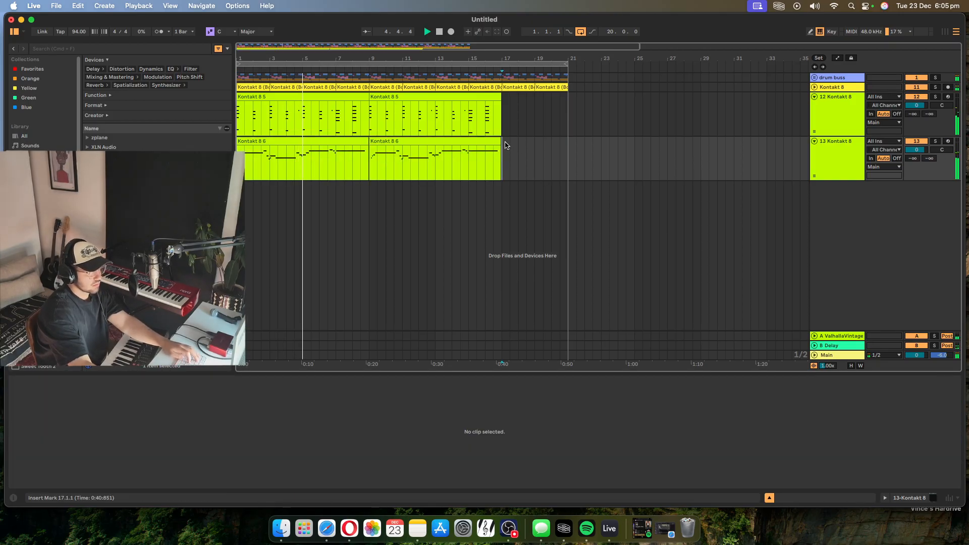
Step: Extend the ends of both melody clips to bar 9 and bar 17 so each fills eight bars
drag(398, 58, 716, 160)
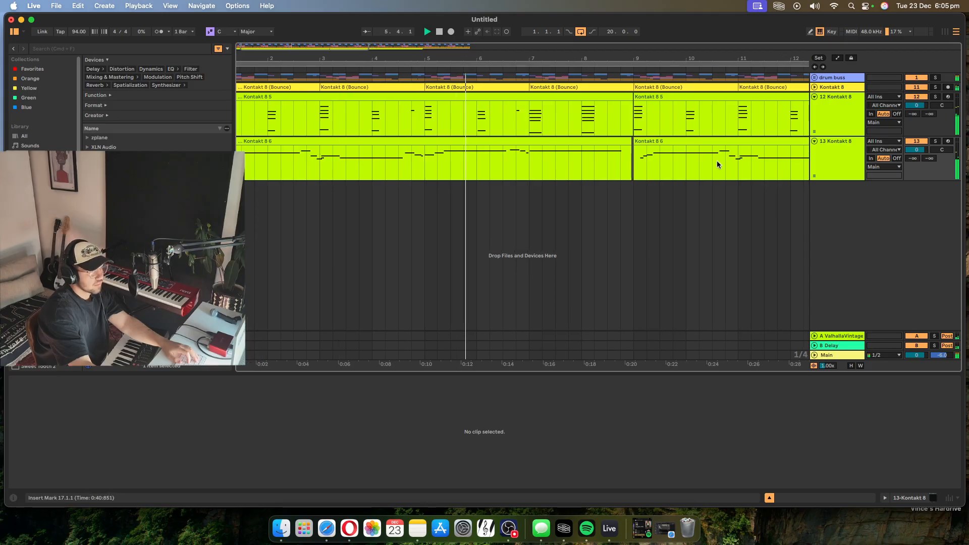
click(673, 121)
drag(631, 142, 634, 142)
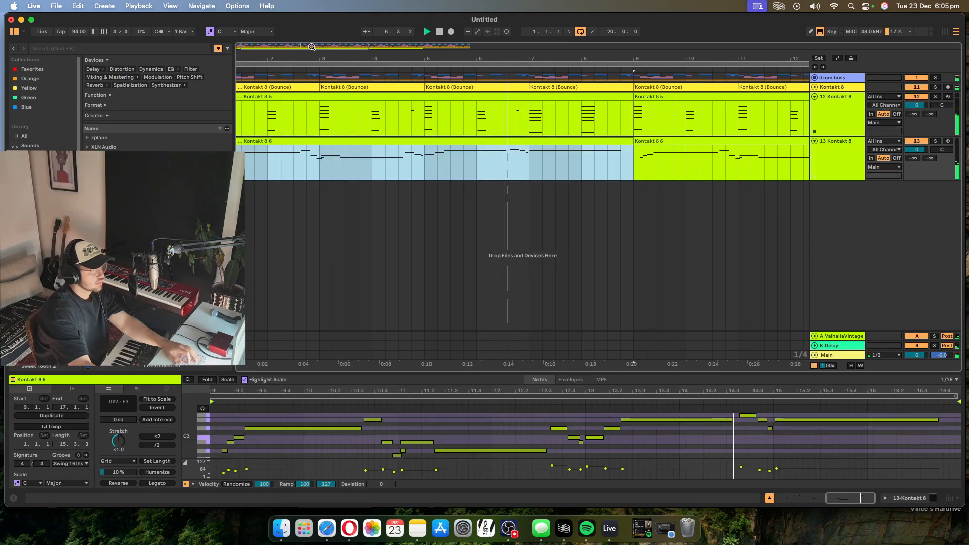
double_click(667, 47)
click(407, 143)
click(383, 142)
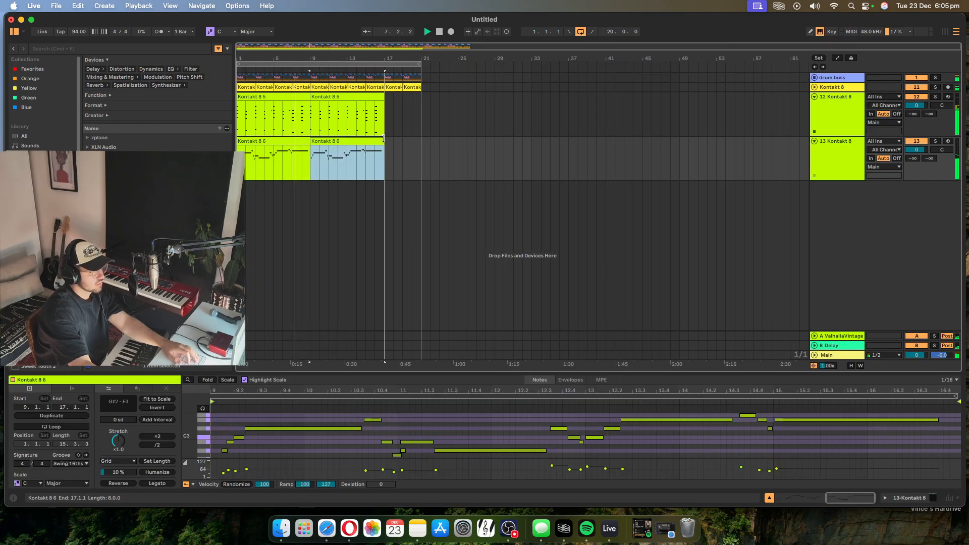
click(383, 152)
Step: Unfold the drum buss group and add the Phaser-Flanger effect after its Chorus-Ensemble
click(815, 78)
click(830, 84)
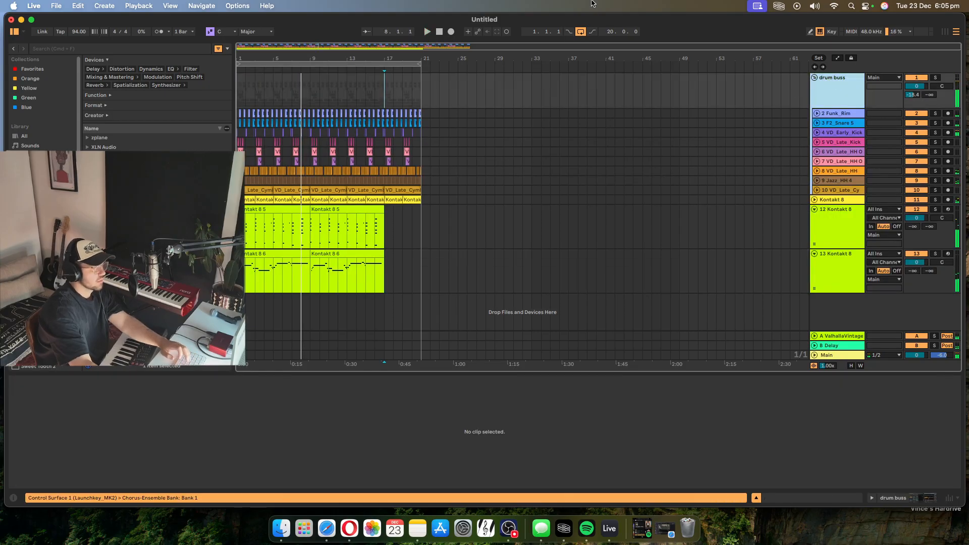
click(35, 184)
click(35, 174)
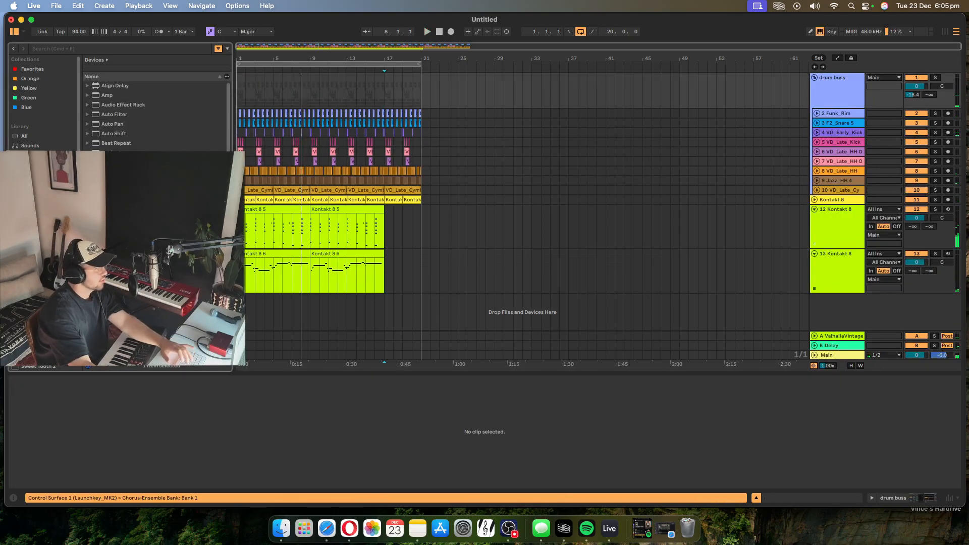
click(850, 92)
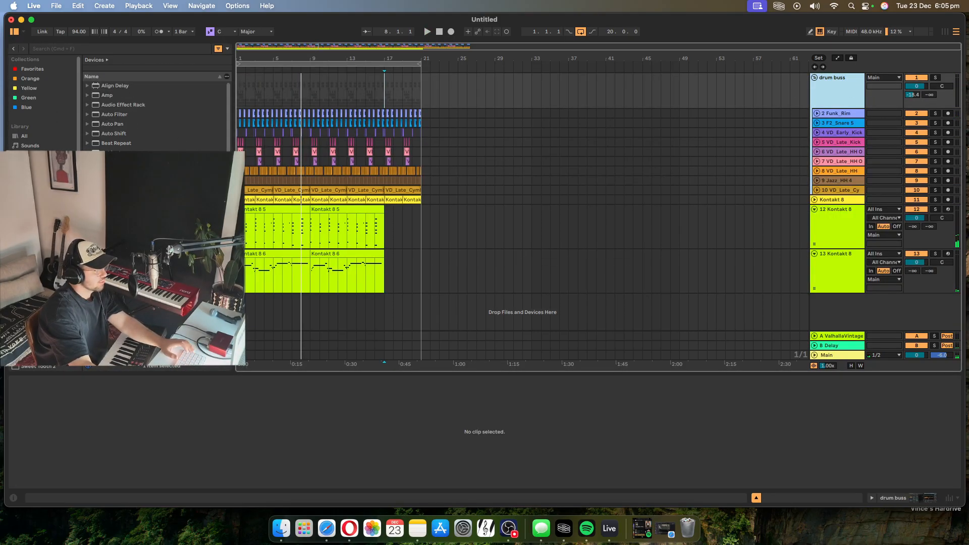
scroll(157, 192, down, 4)
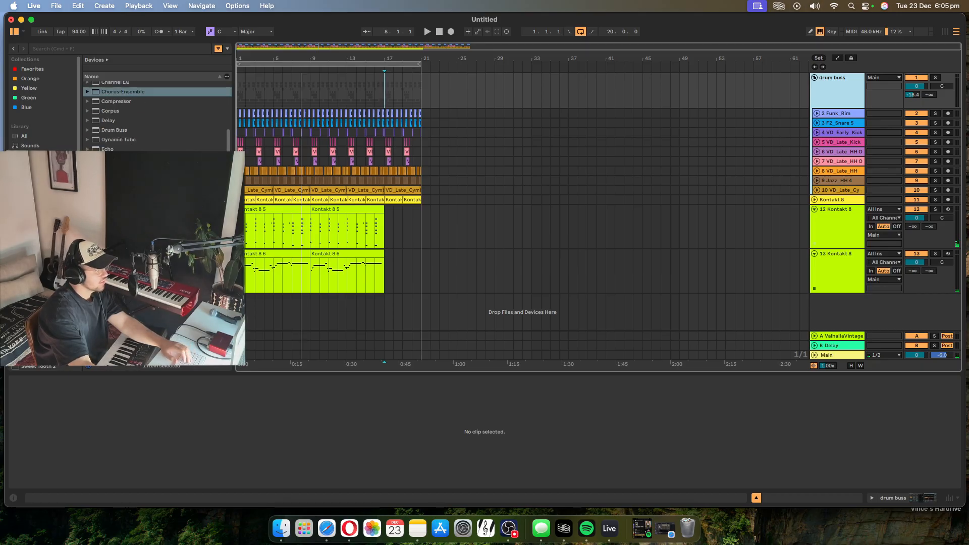
drag(119, 207, 826, 93)
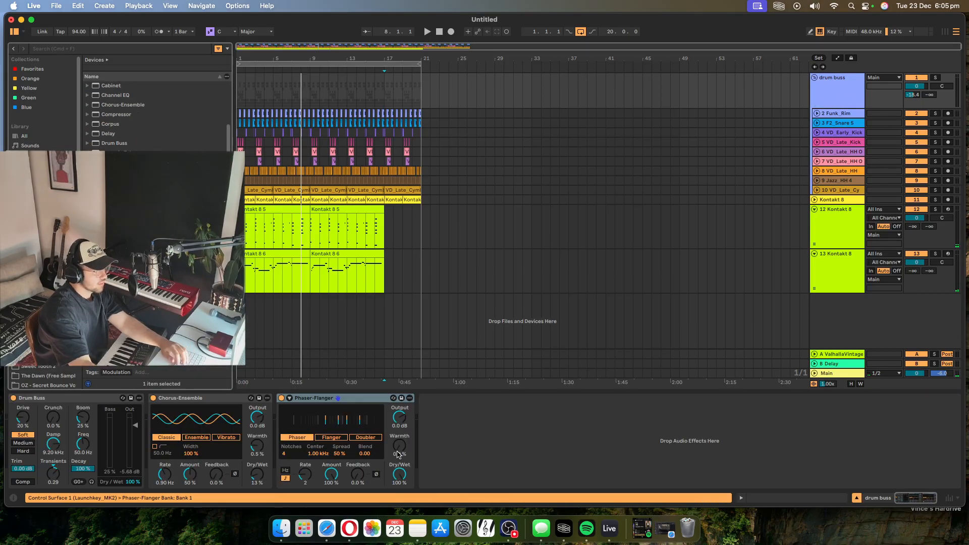
Step: Set the drum buss Phaser-Flanger to Flanger mode with 20% warmth and 21% dry/wet, auditioning it from bar 1
drag(398, 453, 398, 444)
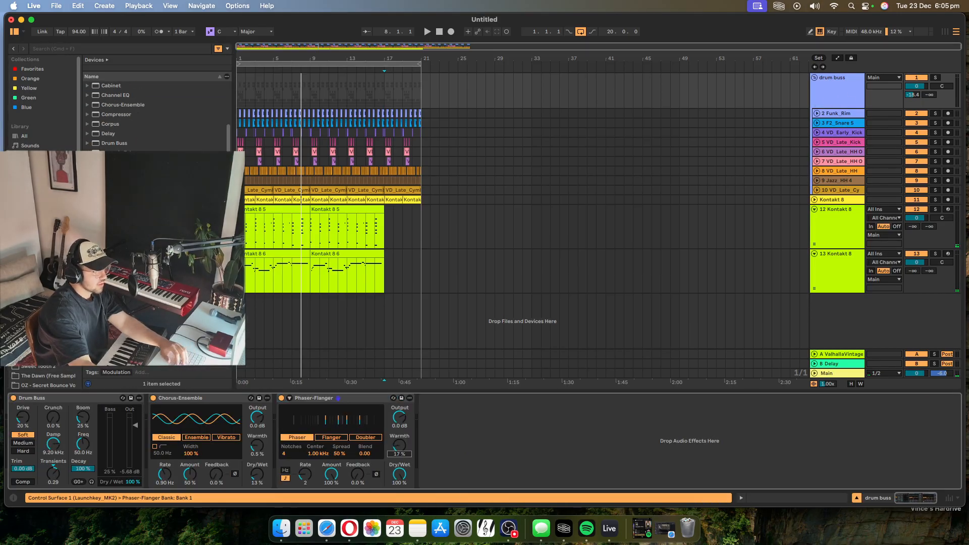
click(335, 437)
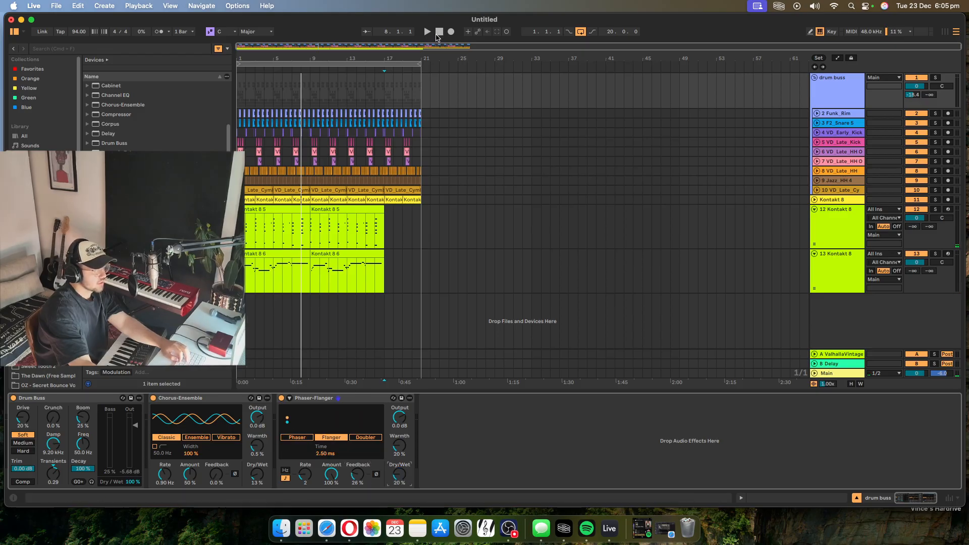
drag(260, 46, 251, 59)
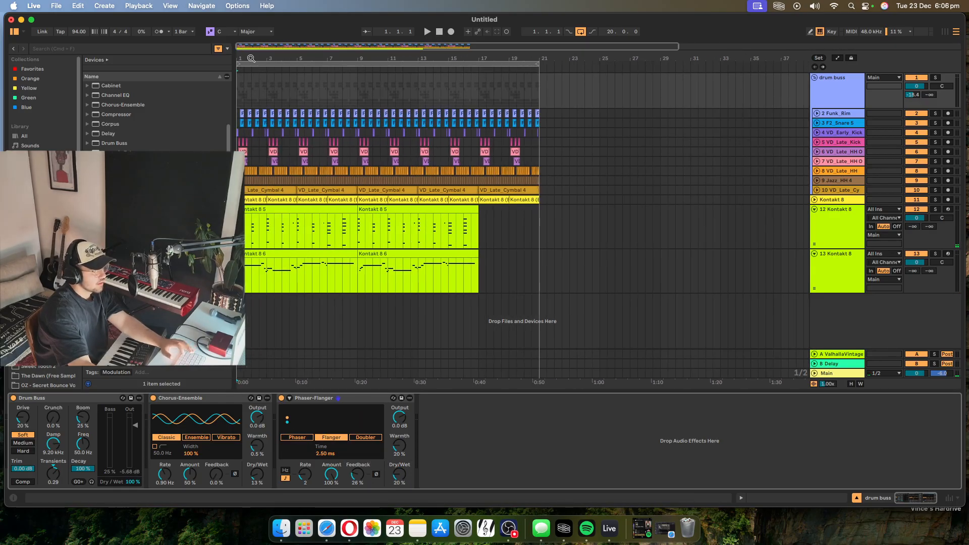
click(237, 100)
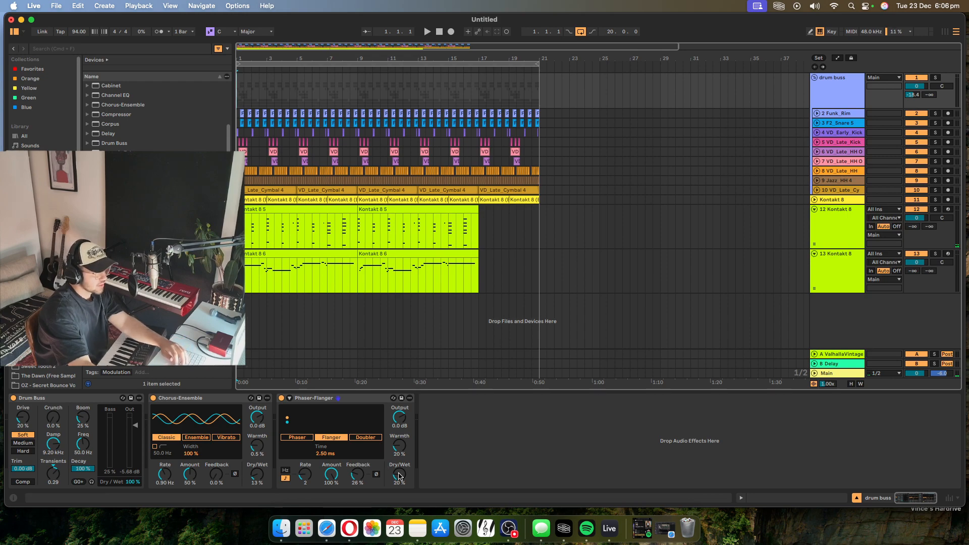
drag(399, 476, 398, 480)
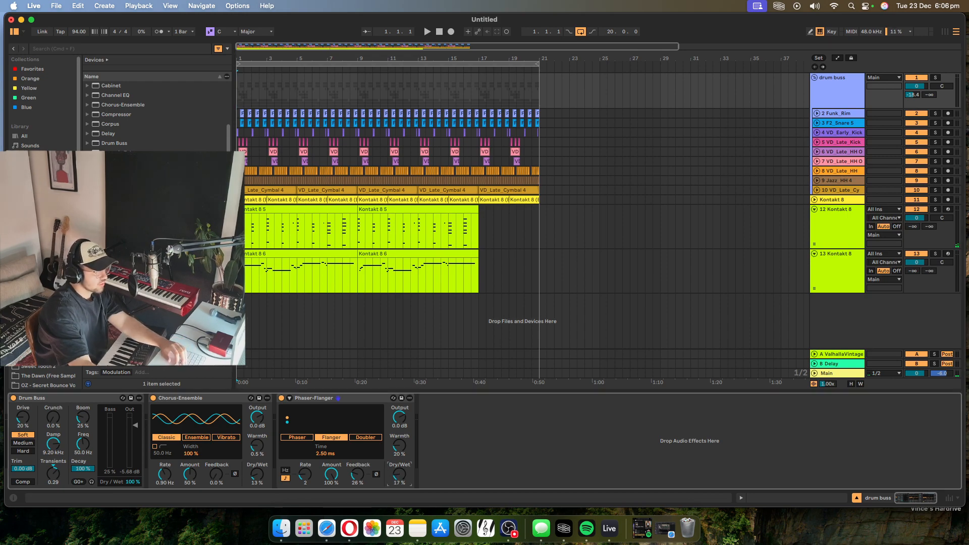
key(space)
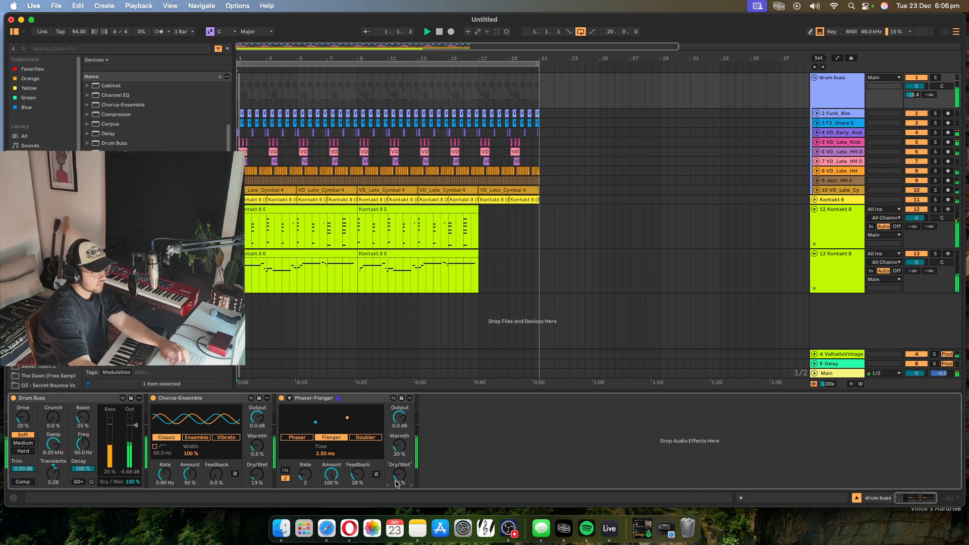
drag(399, 475, 399, 519)
drag(400, 474, 399, 473)
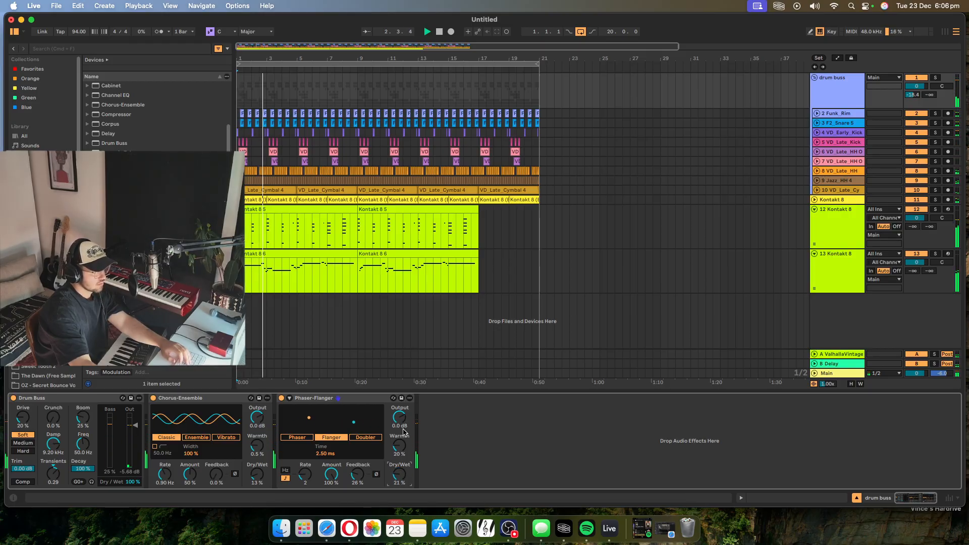
Step: Raise the drum buss send to the Delay return, and fold the drum buss, 12 Kontakt 8 and 13 Kontakt 8 tracks
drag(912, 95, 930, 91)
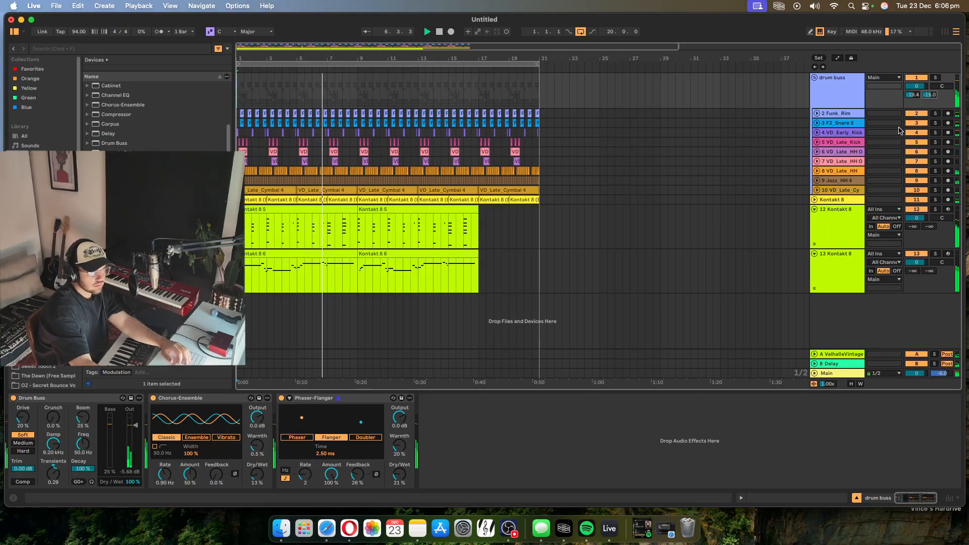
click(814, 77)
click(815, 96)
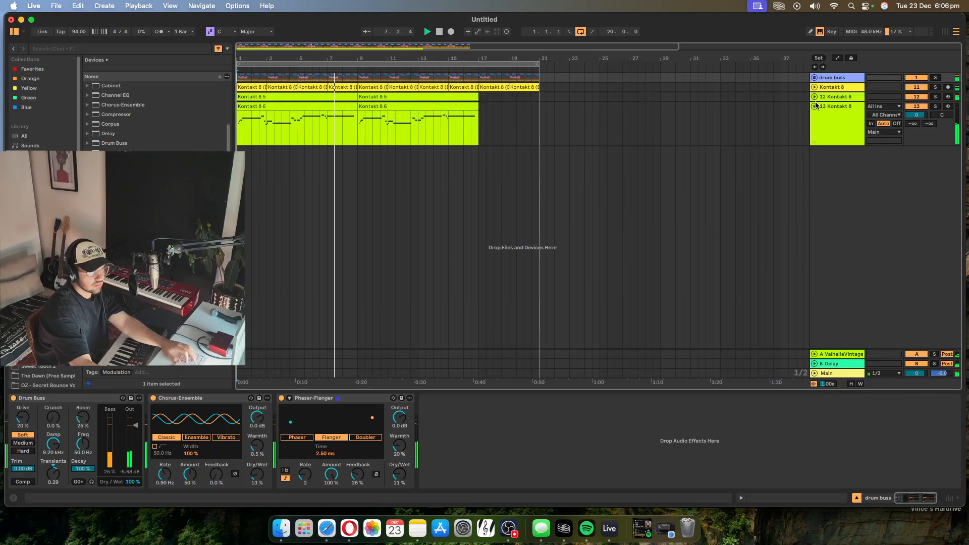
click(814, 106)
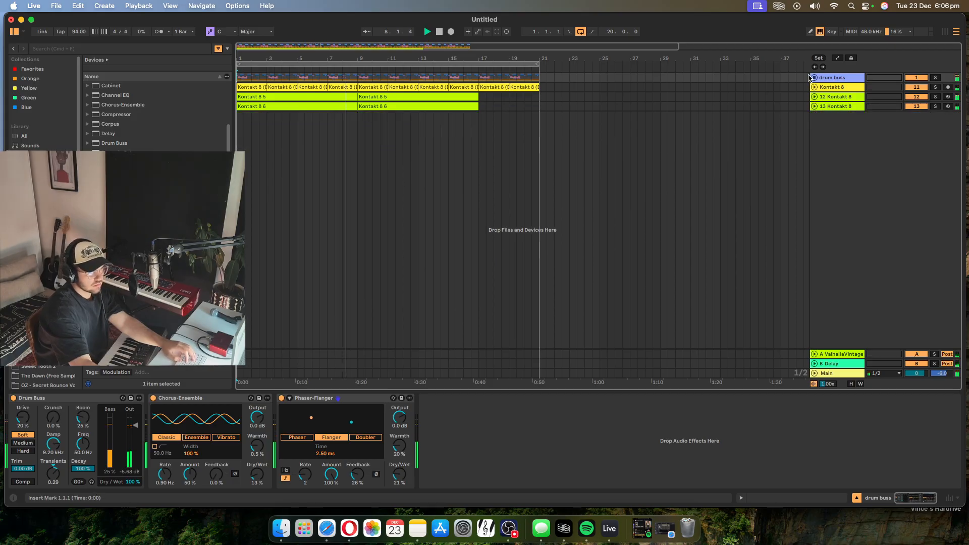
double_click(830, 78)
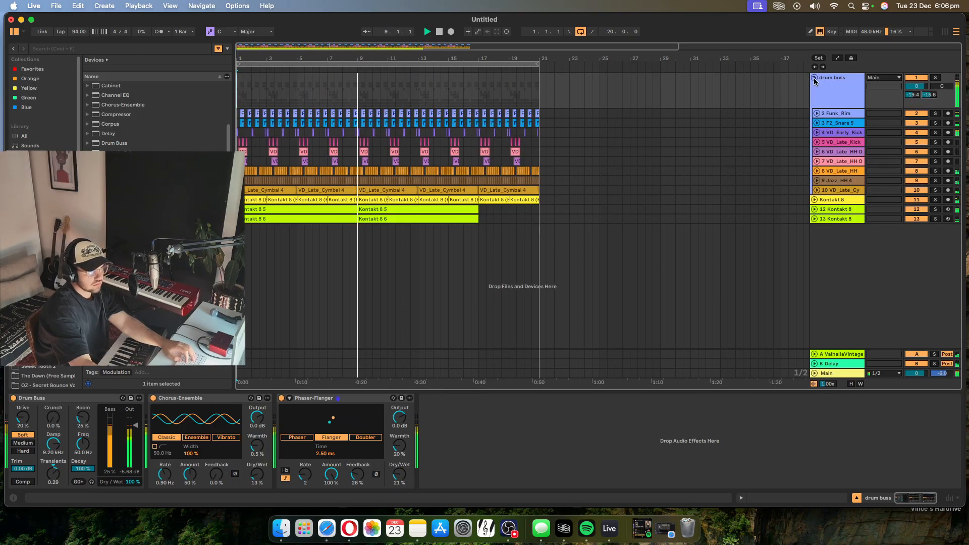
double_click(832, 83)
Step: Delete everything between bars 17 and 21 on all tracks and extend the loop end to about bar 39
click(475, 144)
drag(538, 107, 479, 79)
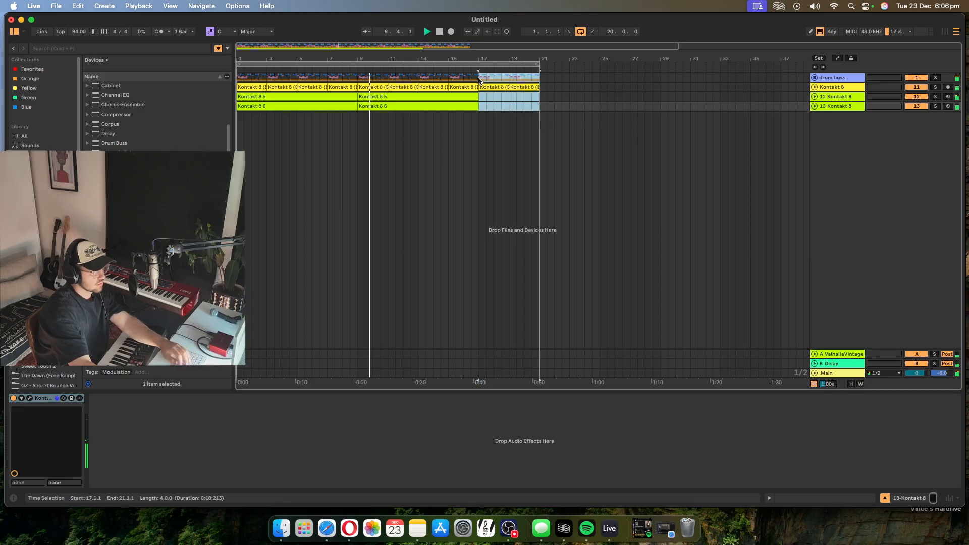
key(Delete)
drag(538, 64, 817, 66)
double_click(586, 51)
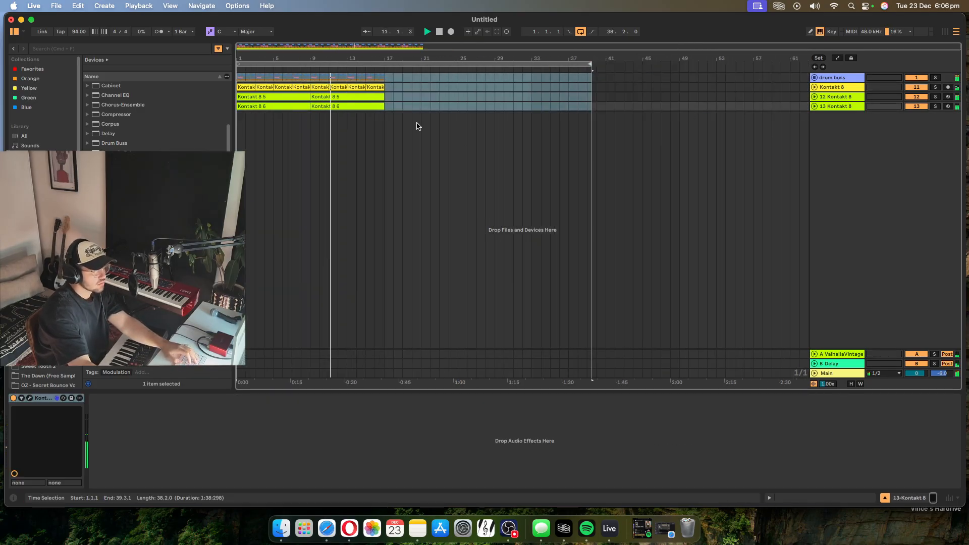
Step: Unfold the 11 and 12 Kontakt 8 tracks and duplicate bars 9–17 of the drums, audio and chords twice, up to bar 33
click(403, 89)
click(814, 96)
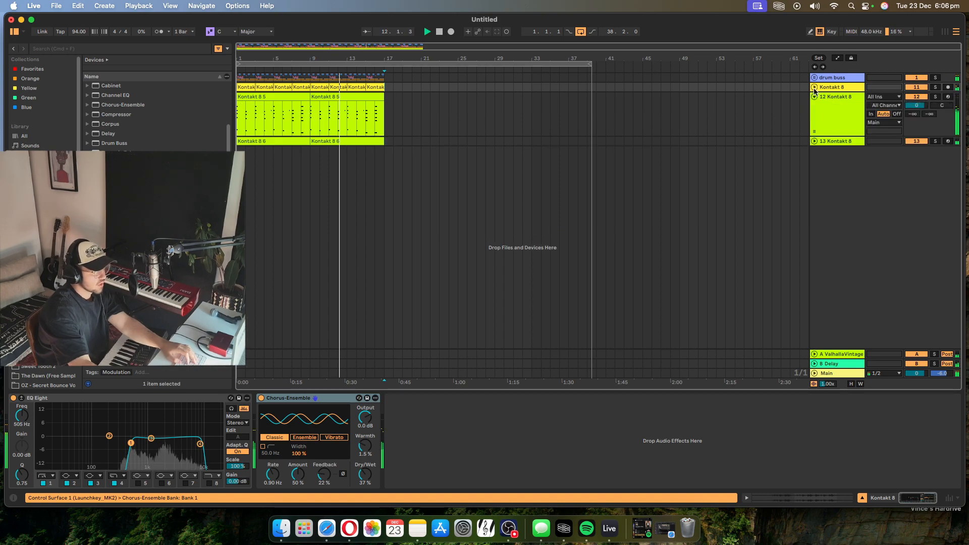
click(814, 87)
drag(387, 155, 298, 80)
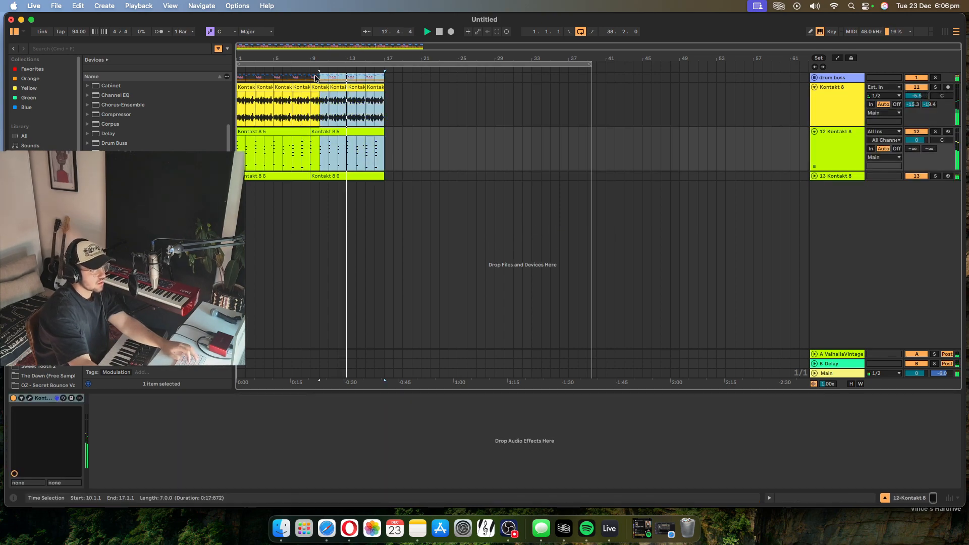
key(super+d)
key(super+d)
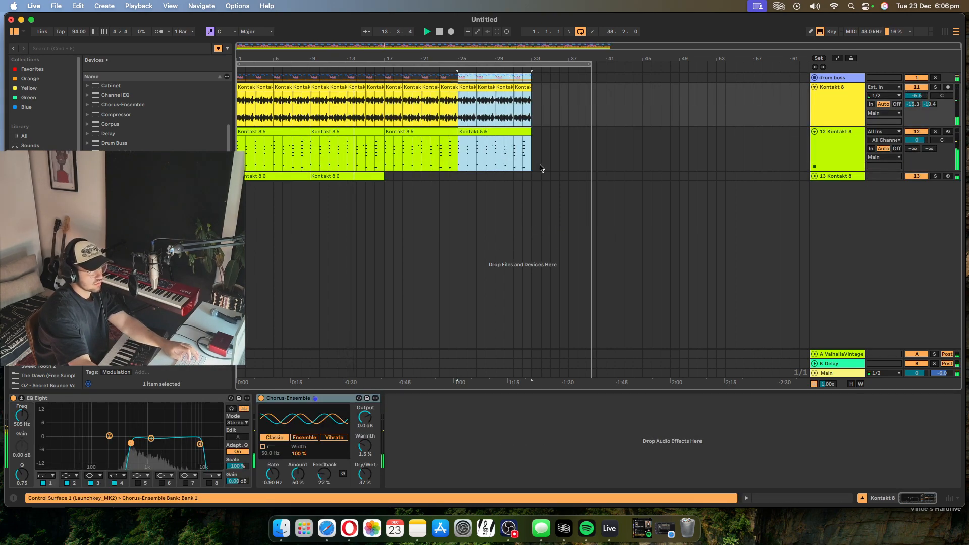
Step: Duplicate bars 1–33 across all tracks and delete the copied material beyond bar 49
drag(533, 193, 238, 78)
key(super+d)
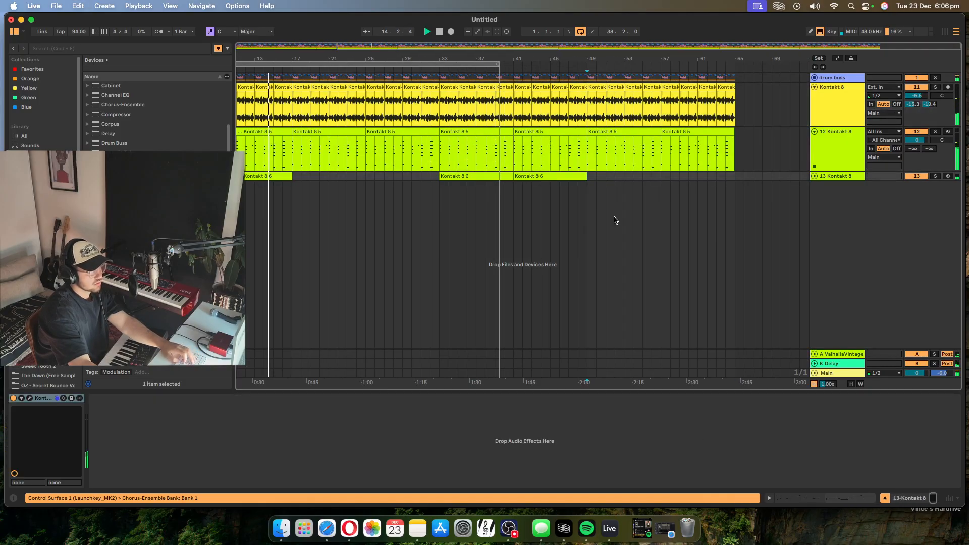
drag(744, 188, 591, 57)
key(Delete)
click(615, 147)
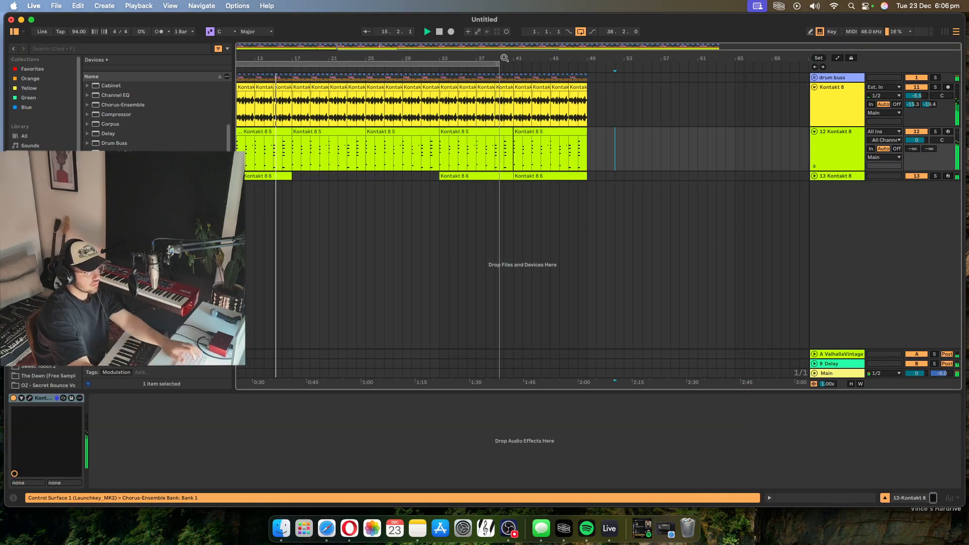
Step: Extend the loop end to bar 49 and delete the 12 and 13 Kontakt 8 clips between bars 33 and 49
drag(498, 64, 586, 64)
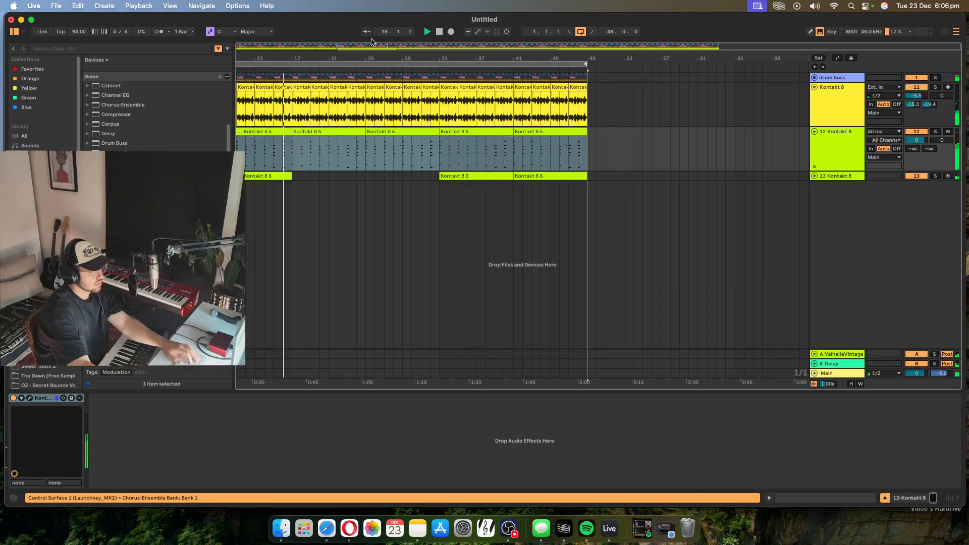
drag(343, 46, 244, 44)
click(523, 175)
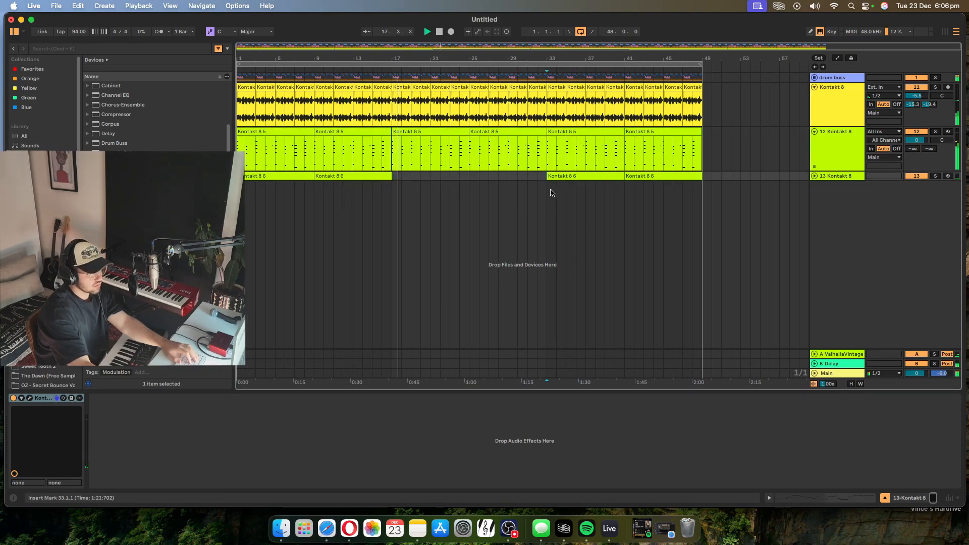
drag(700, 151, 546, 132)
key(Delete)
click(554, 157)
click(531, 176)
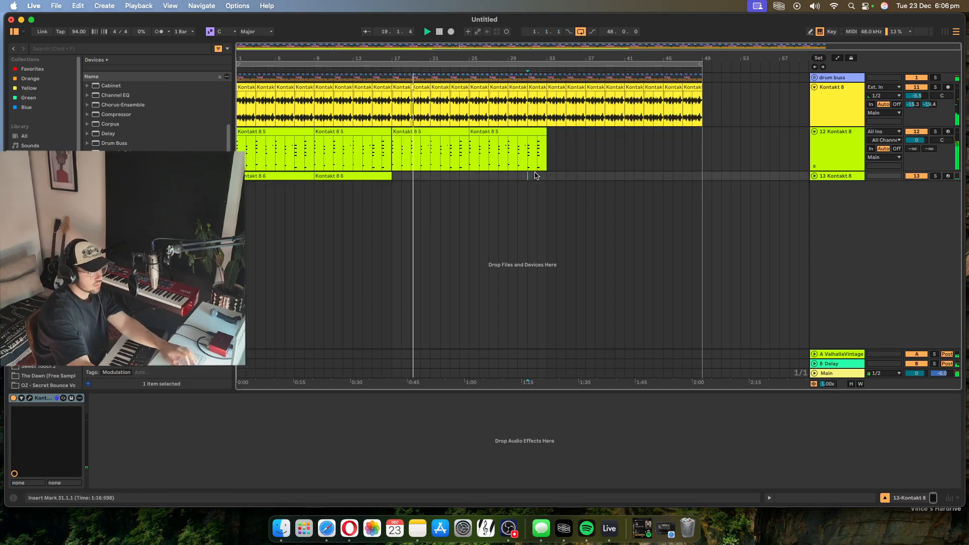
Step: Stop playback, unfold the 13 Kontakt 8 track and review the arrangement sections at bars 1–17, 17–33 and 33–49
key(space)
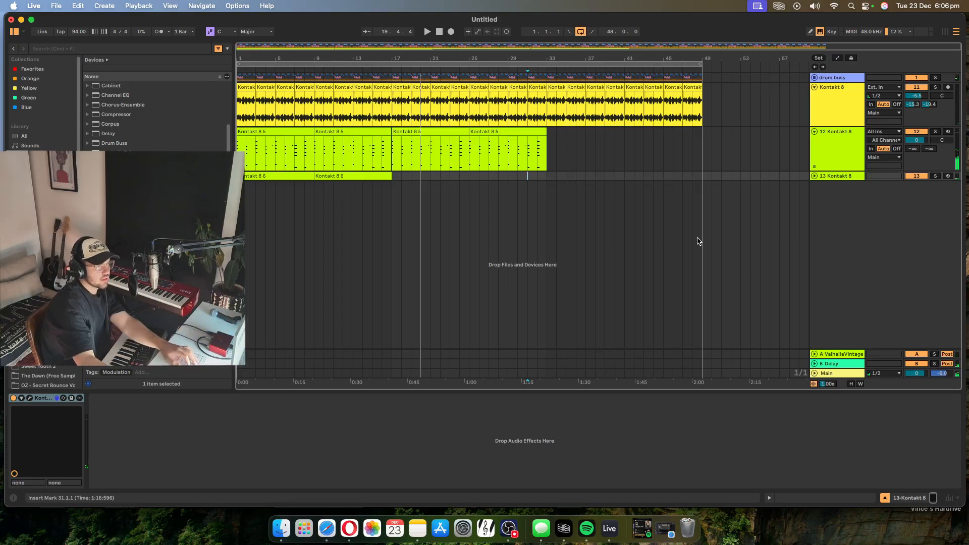
drag(529, 174, 712, 71)
click(554, 228)
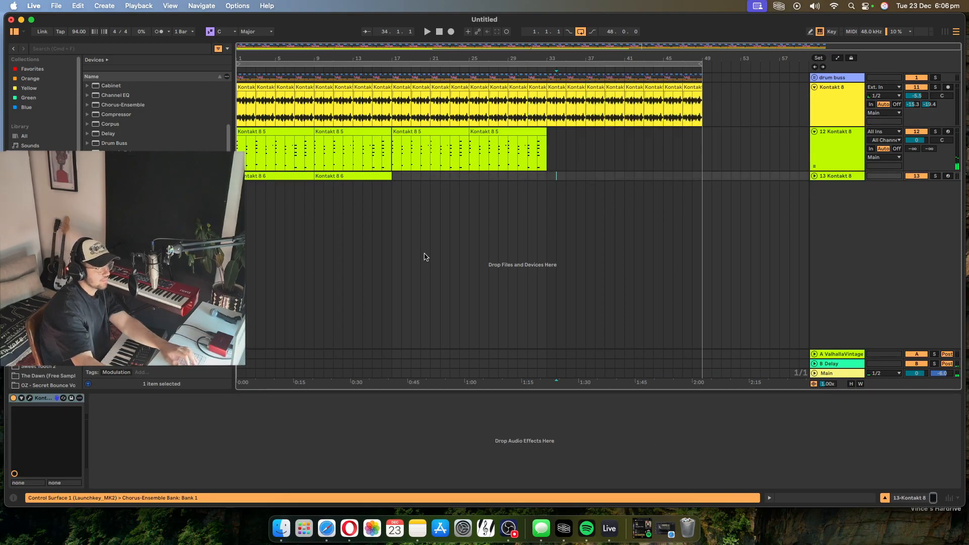
click(393, 204)
drag(393, 205, 230, 47)
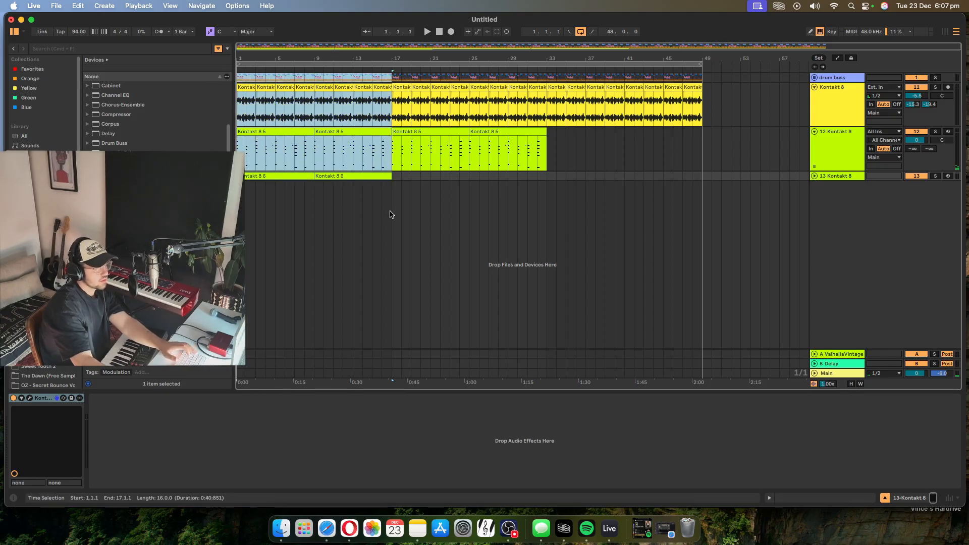
drag(391, 210, 526, 147)
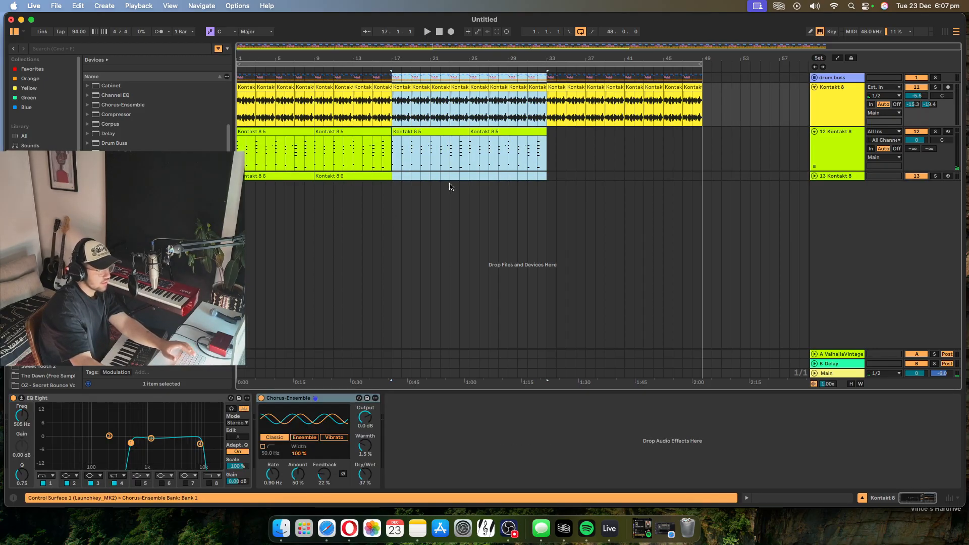
click(815, 176)
drag(410, 210, 230, 202)
click(585, 208)
drag(548, 219, 703, 76)
Step: Arm the 12 Kontakt 8 track, record a trial take from bar 33 and delete that take
click(948, 131)
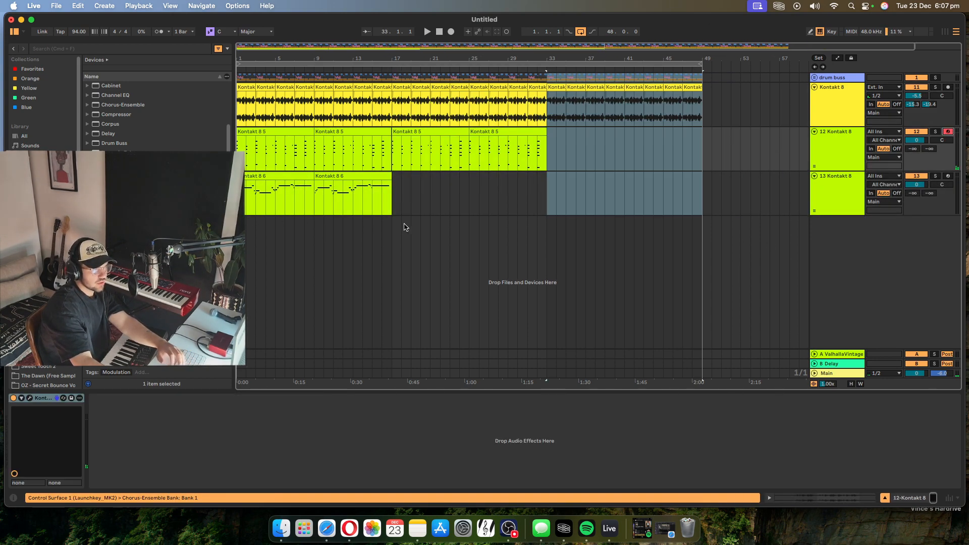
click(537, 205)
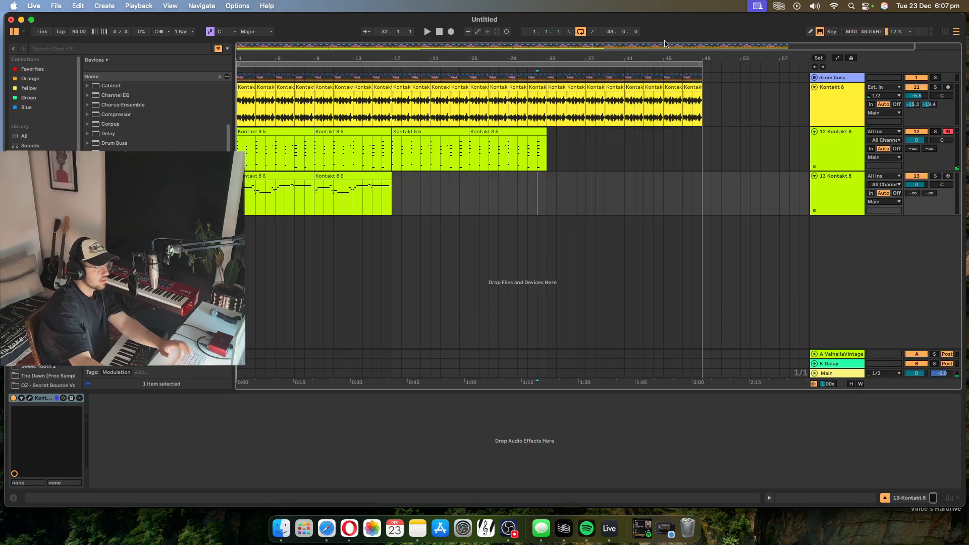
key(space)
click(451, 31)
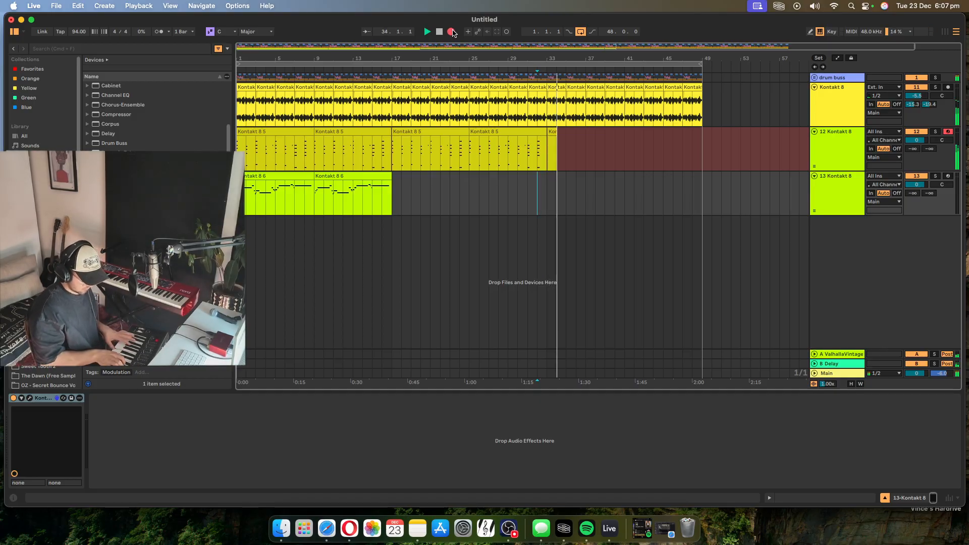
click(452, 31)
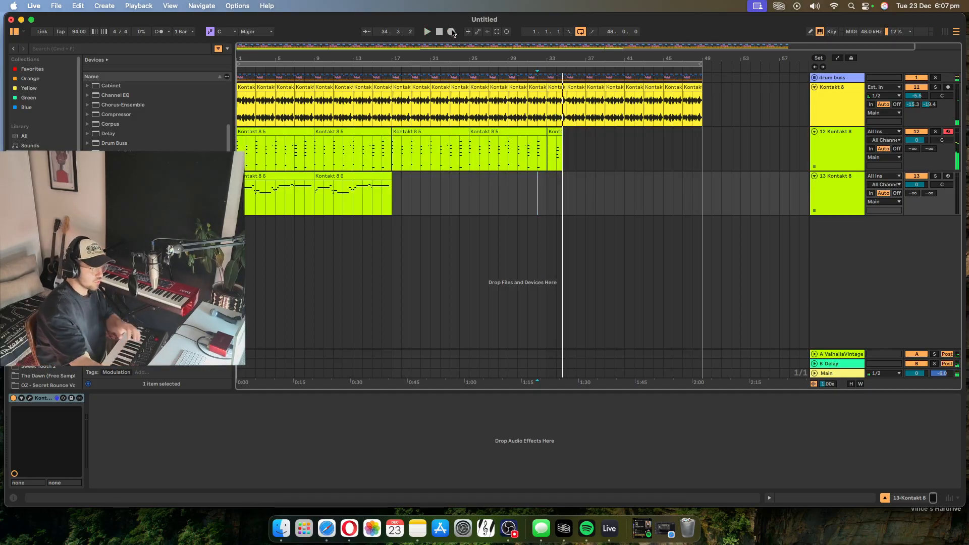
drag(624, 150, 546, 150)
key(Delete)
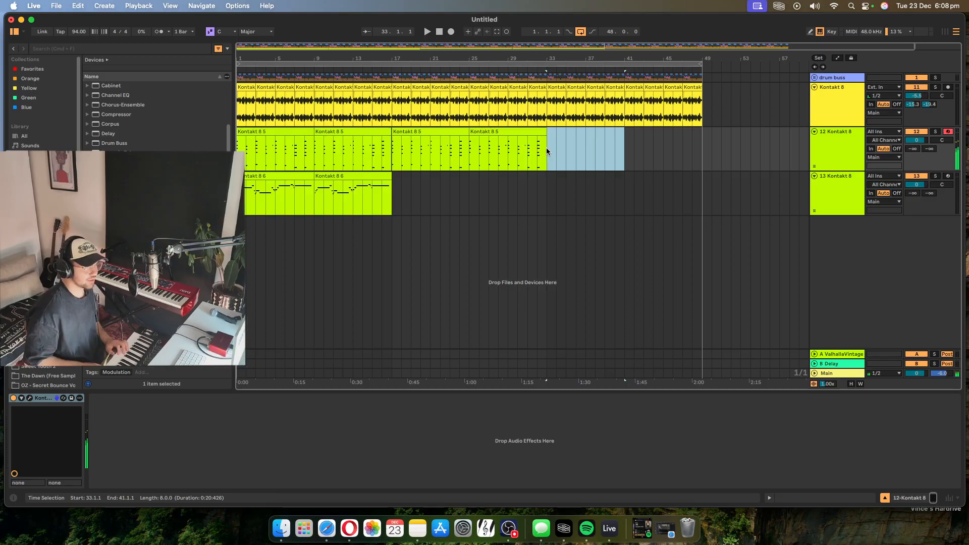
Step: Arm the 13 Kontakt 8 track and play the arrangement from bar 17 through the start of the bar 33 section
click(948, 176)
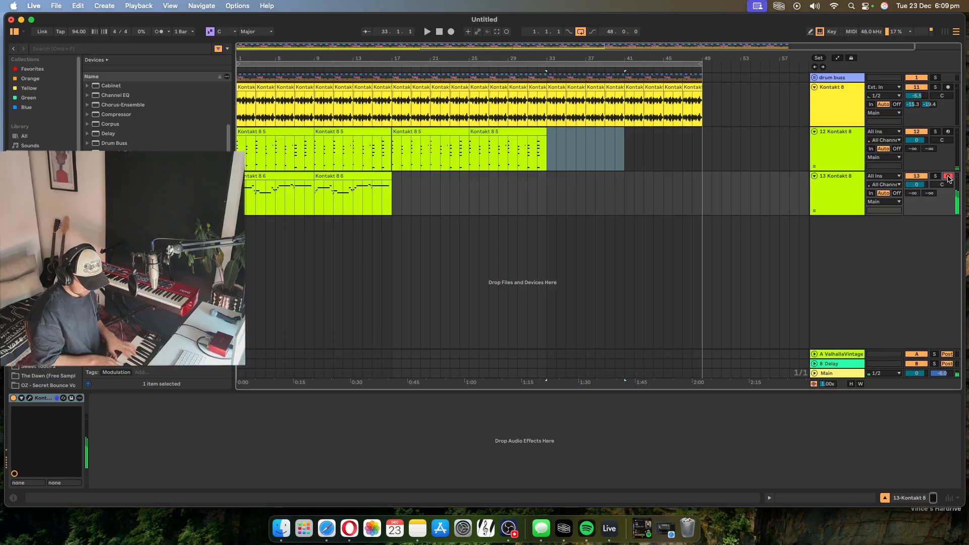
click(395, 207)
click(427, 32)
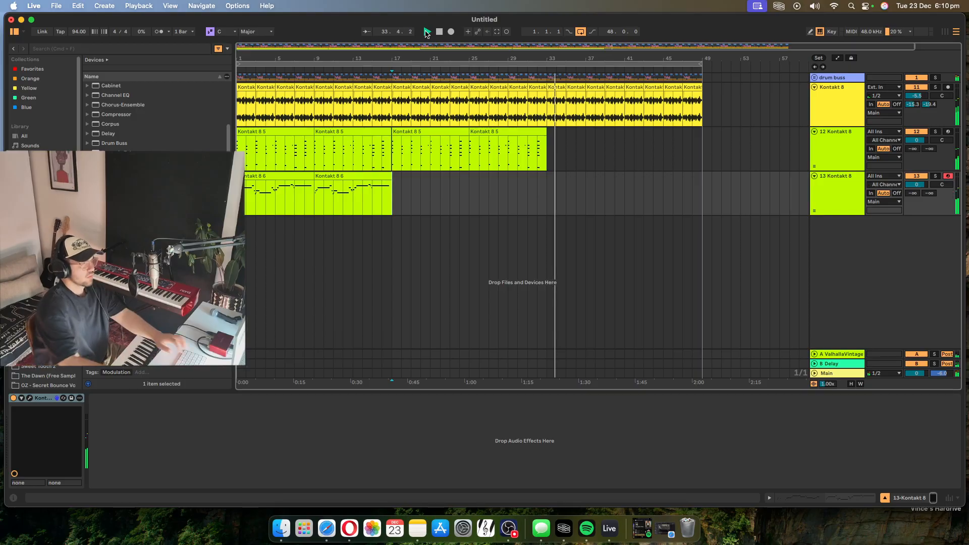
click(558, 181)
key(space)
Step: Delete the material between bars 33 and 49 on all tracks
drag(549, 182, 703, 46)
key(Delete)
click(528, 197)
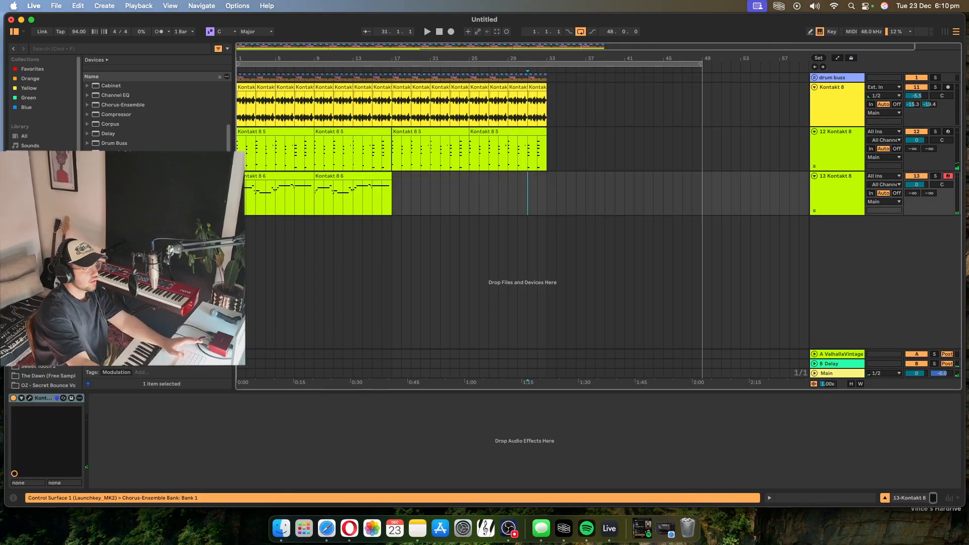
Step: Fold the 13 Kontakt 8, 12 Kontakt 8 and Kontakt 8 tracks to compact the arrangement
scroll(744, 202, up, 5)
scroll(744, 203, down, 5)
click(813, 176)
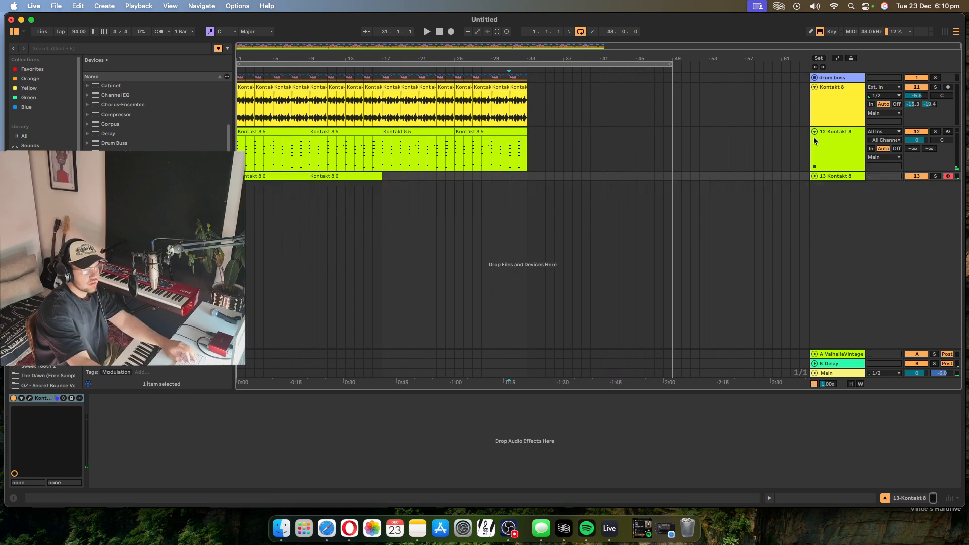
click(812, 137)
click(813, 87)
click(814, 96)
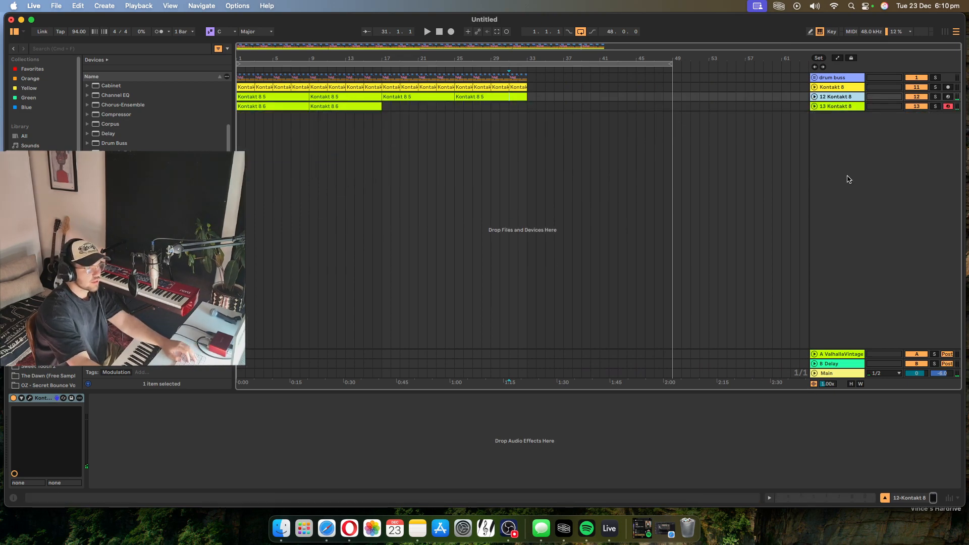
Step: Insert a new MIDI track below 13 Kontakt 8, arm it and load Kontakt 8 onto it
right_click(846, 177)
click(874, 190)
click(848, 127)
click(948, 117)
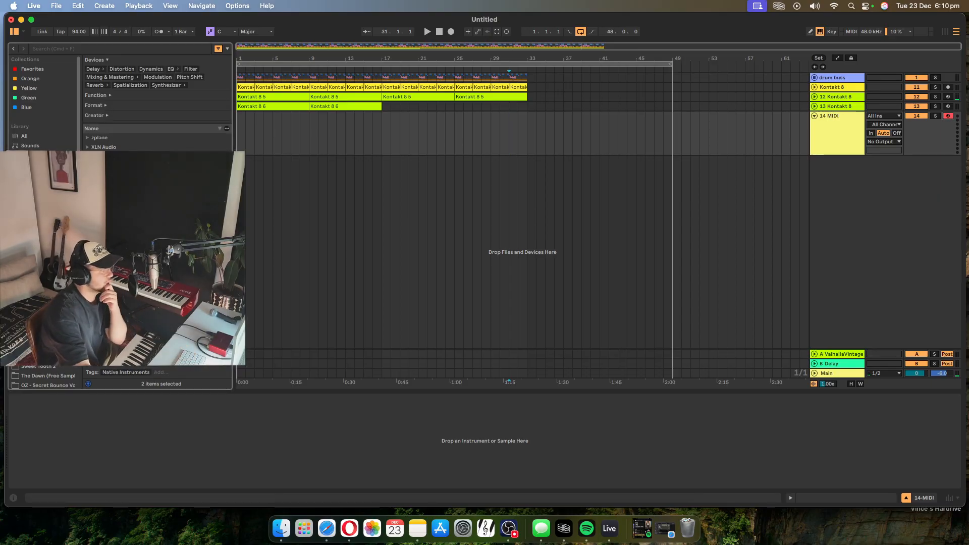
drag(116, 253, 325, 138)
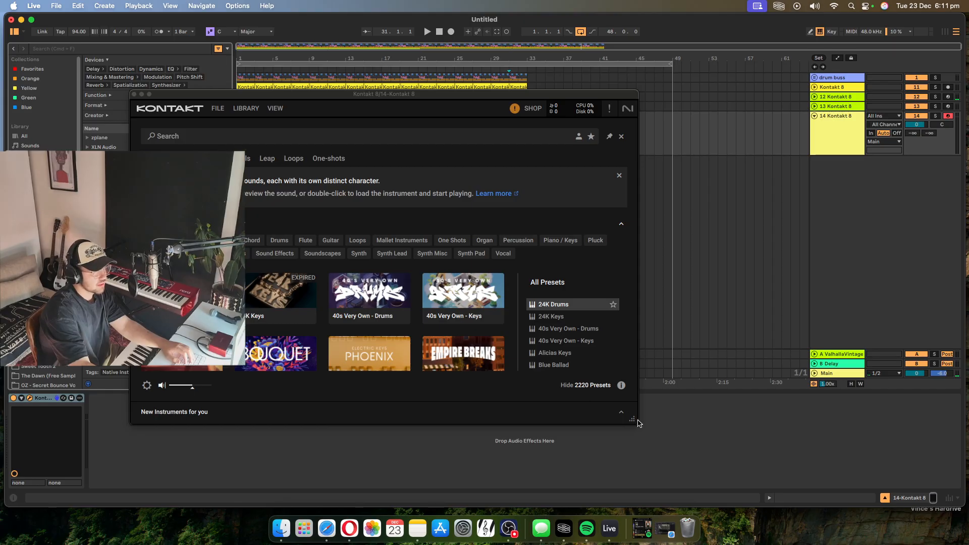
Step: Enlarge the Kontakt window and load the Session Bassist - Prime Bass instrument from the library
drag(637, 420, 780, 500)
scroll(291, 372, down, 4)
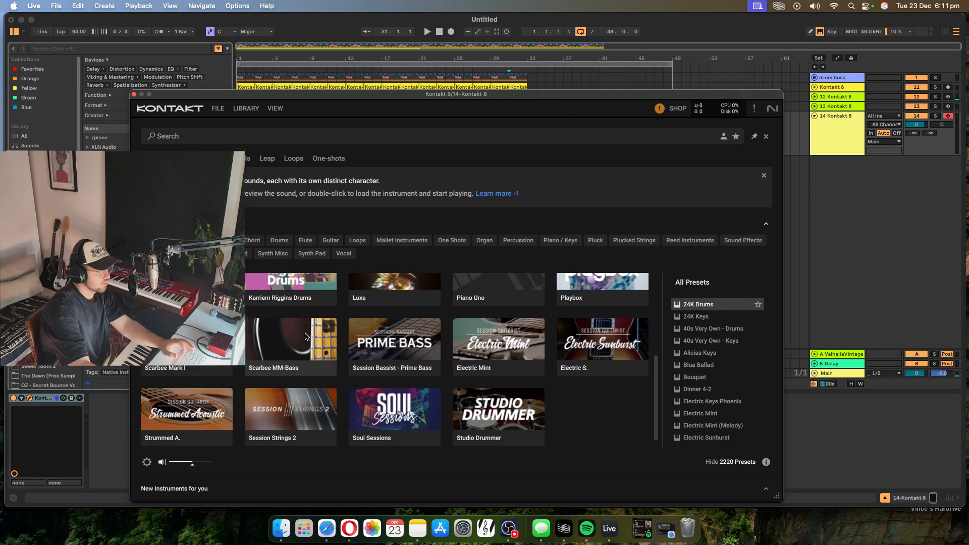
click(438, 331)
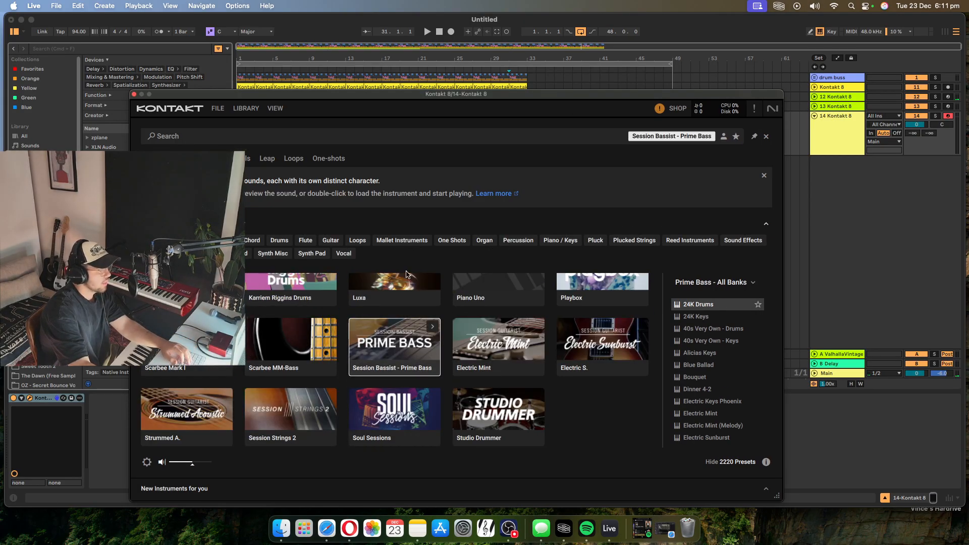
double_click(438, 331)
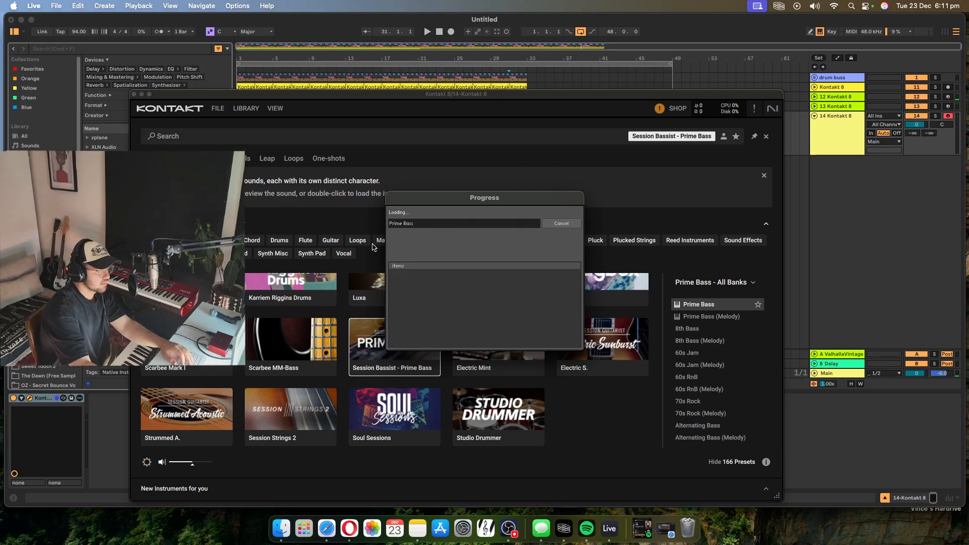
Step: Load the Night Rider melody preset and lower the 14 Kontakt 8 track volume to about -4 dB
scroll(193, 376, down, 15)
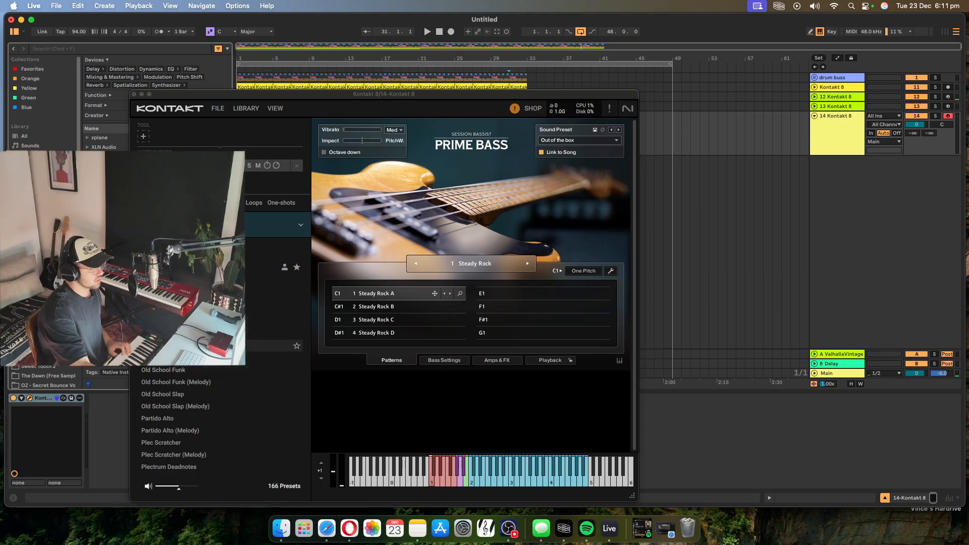
double_click(198, 358)
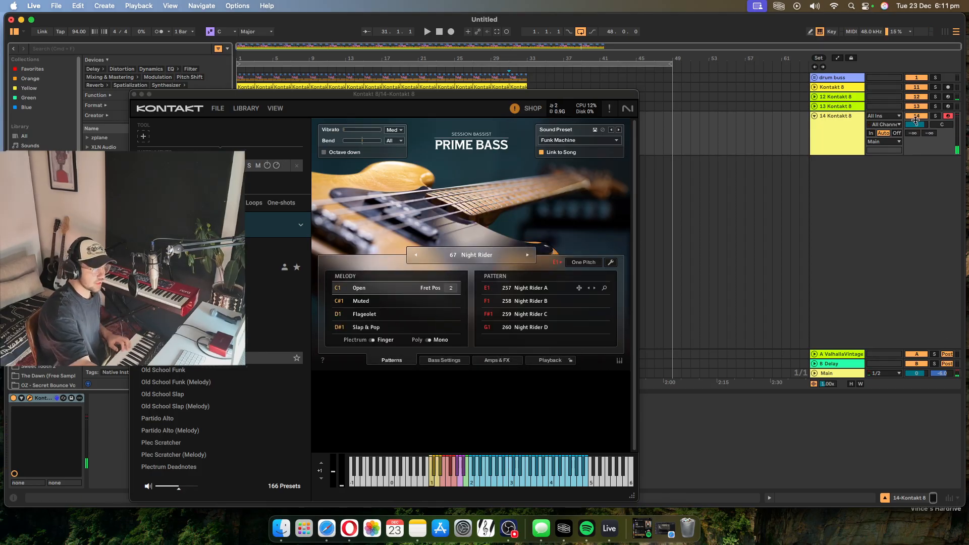
drag(916, 124, 917, 130)
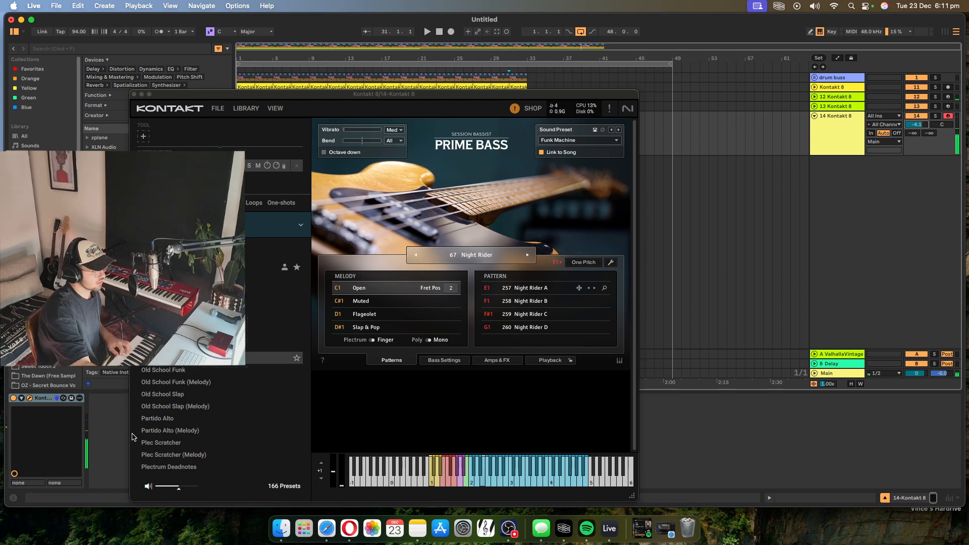
Step: Switch Prime Bass to the Muted Funk (Melody) preset and close the Kontakt window
click(189, 379)
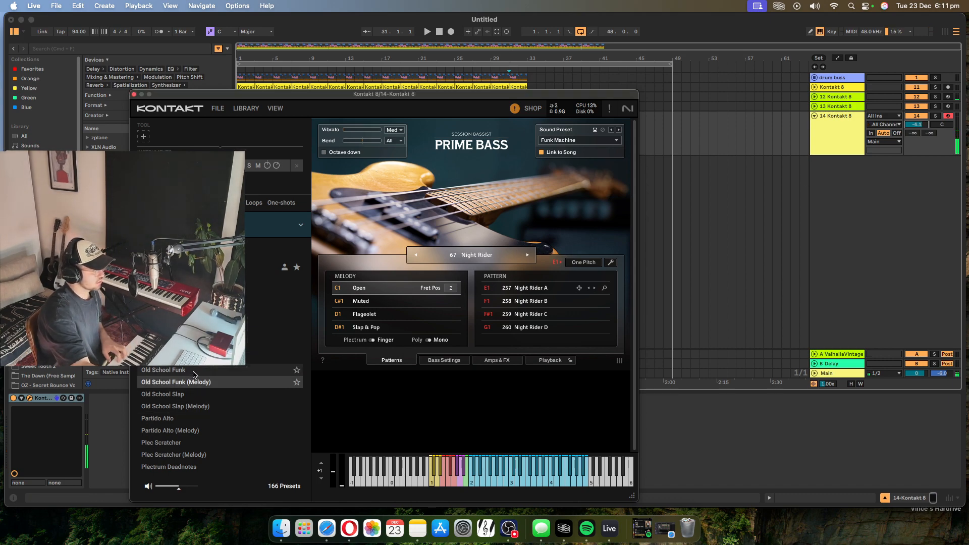
click(193, 358)
double_click(193, 309)
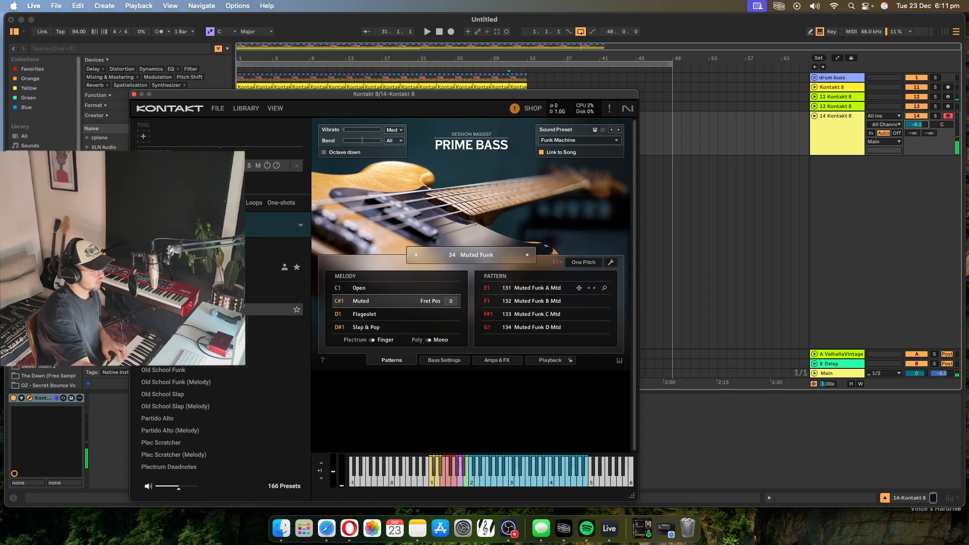
click(134, 94)
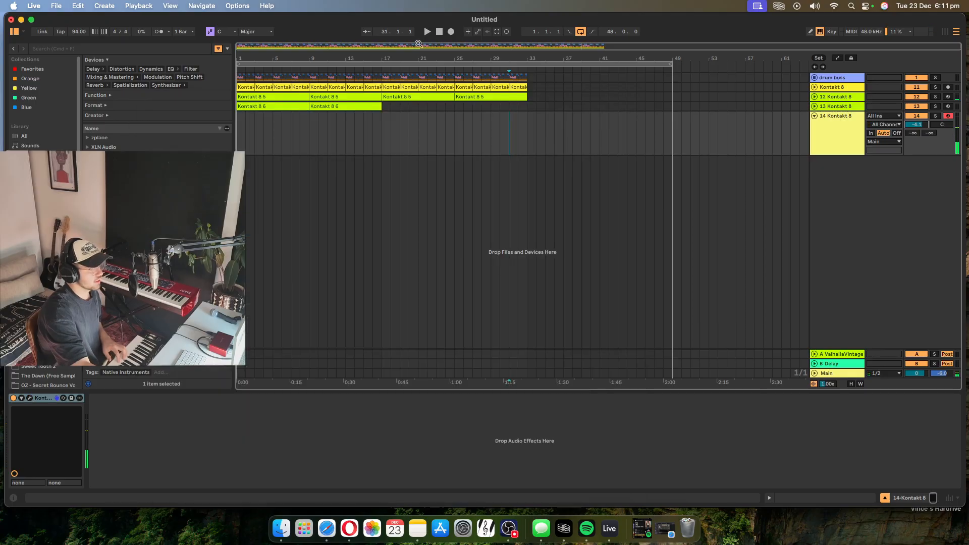
Step: Shorten the loop to end at bar 33 and play the arrangement from bar 1 to rehearse the bass
drag(671, 63, 527, 62)
click(427, 31)
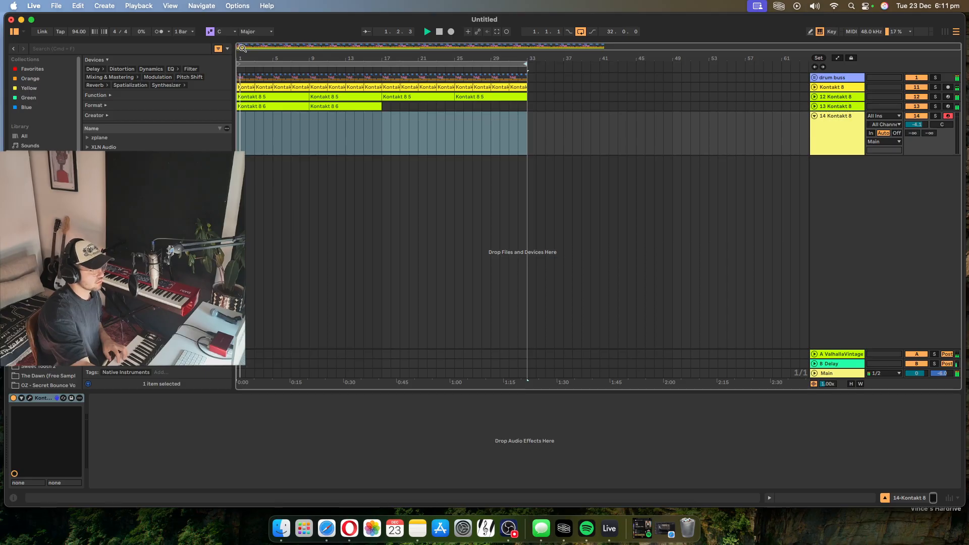
mouse_move(242, 48)
mouse_down()
mouse_move(242, 70)
mouse_move(241, 48)
mouse_up()
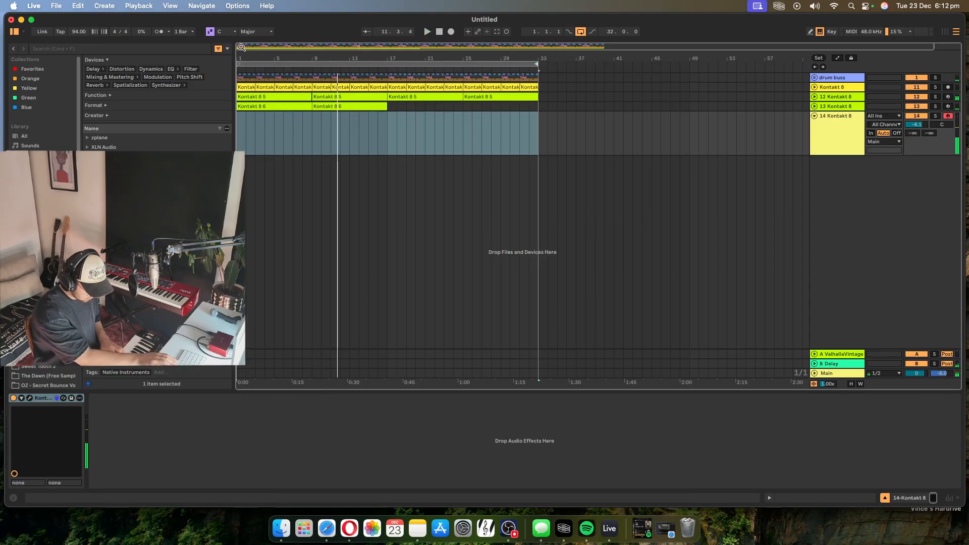
key(space)
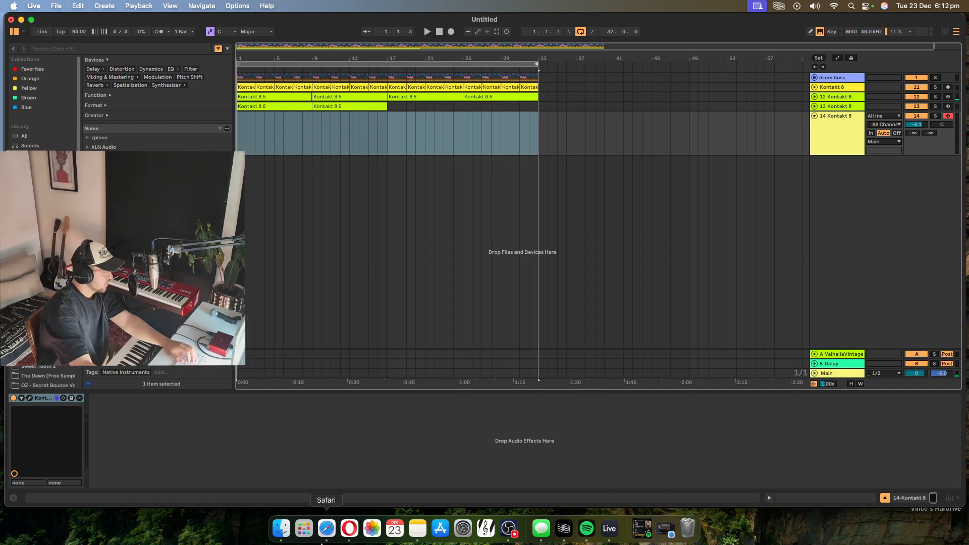
Step: Switch to Opera, search the web for "audiation" and highlight its definition, closing the page when done
click(349, 528)
click(265, 56)
text(audio)
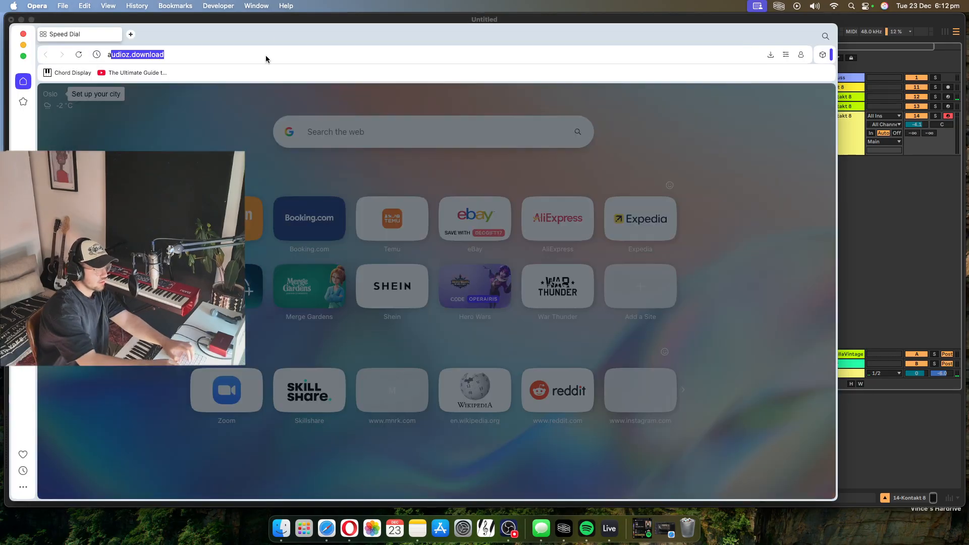
key(BackSpace)
key(BackSpace)
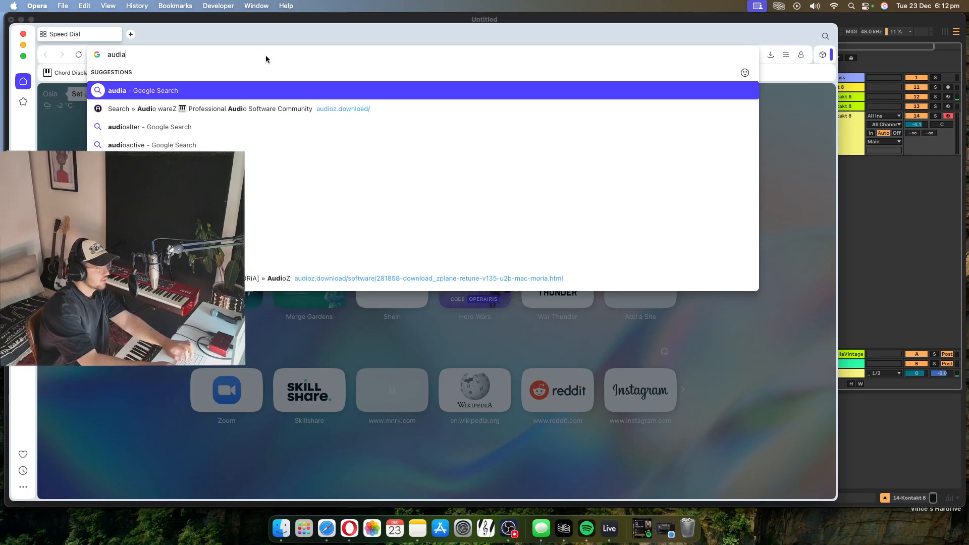
text(ation)
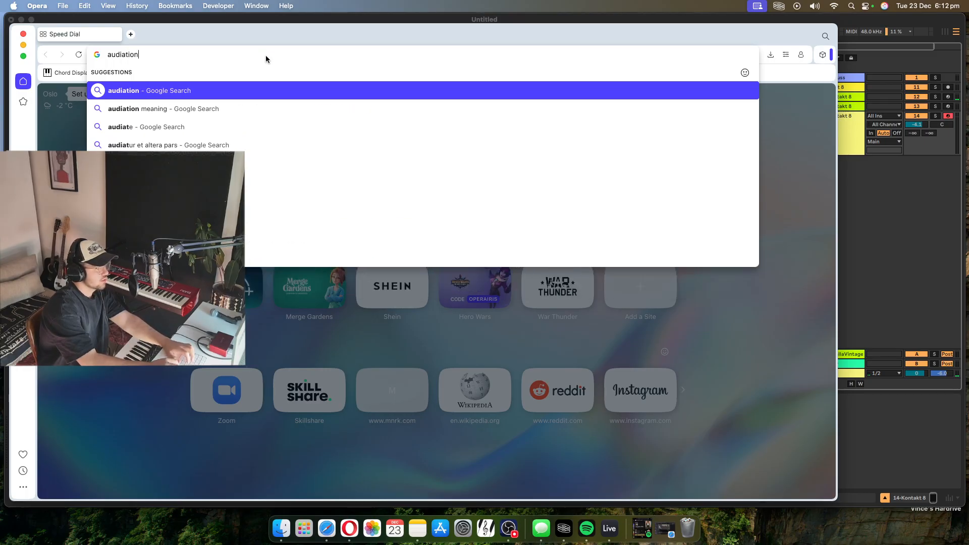
key(Return)
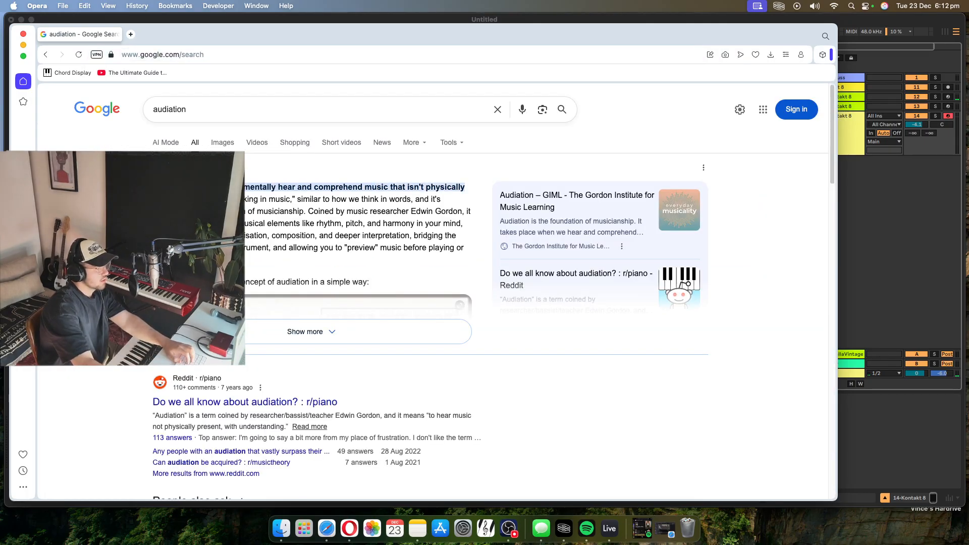
drag(153, 187, 182, 199)
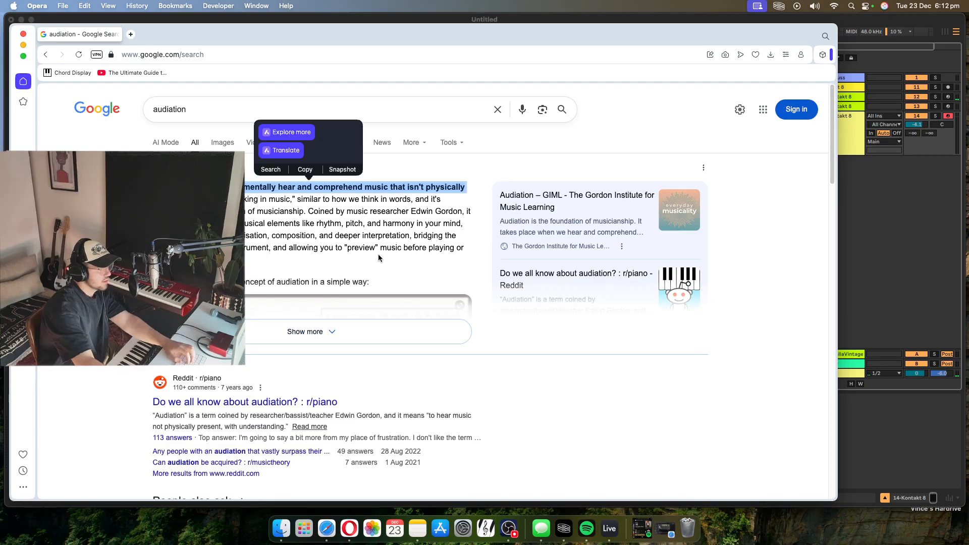
click(43, 34)
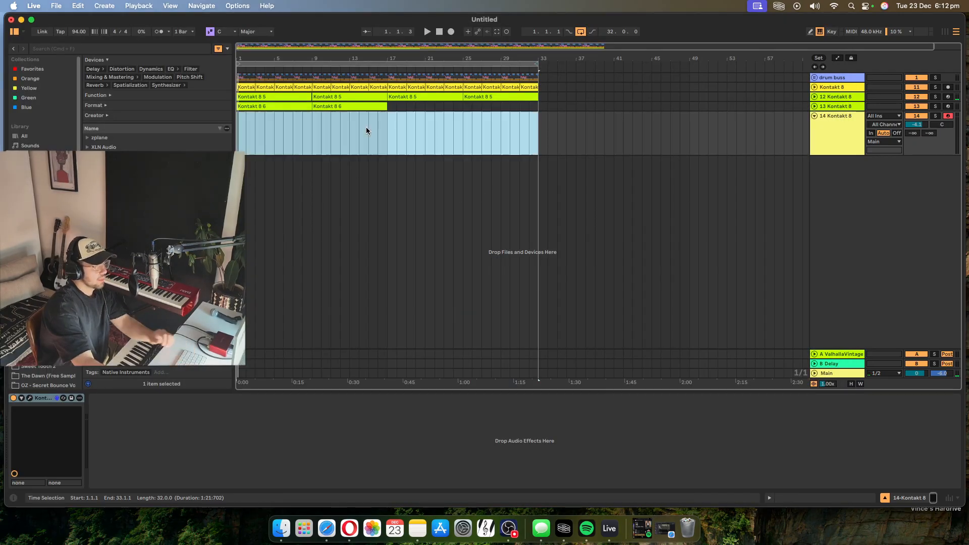
Step: Record a trial bass take from bar 1 on the 14 Kontakt 8 track and delete it
click(451, 32)
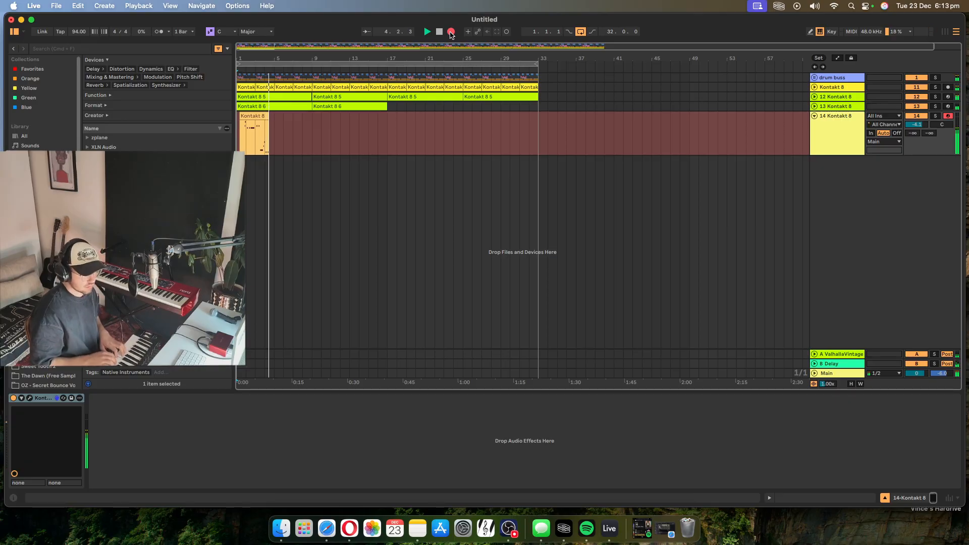
key(space)
drag(434, 122, 238, 129)
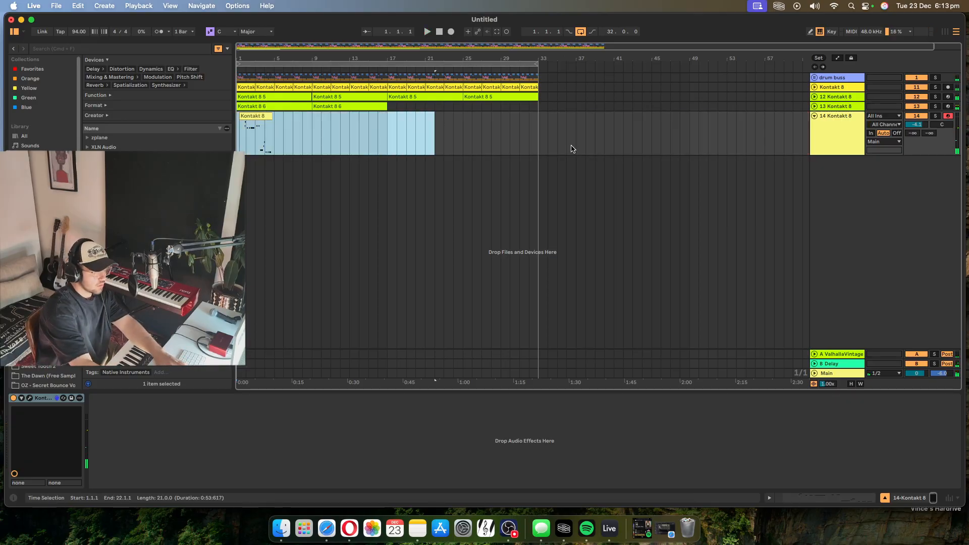
key(Delete)
Step: Set the 14 Kontakt 8 volume to -1.3 dB, then increase Prime Bass's Swing and move its Feel toward Offbeat
drag(916, 126, 916, 125)
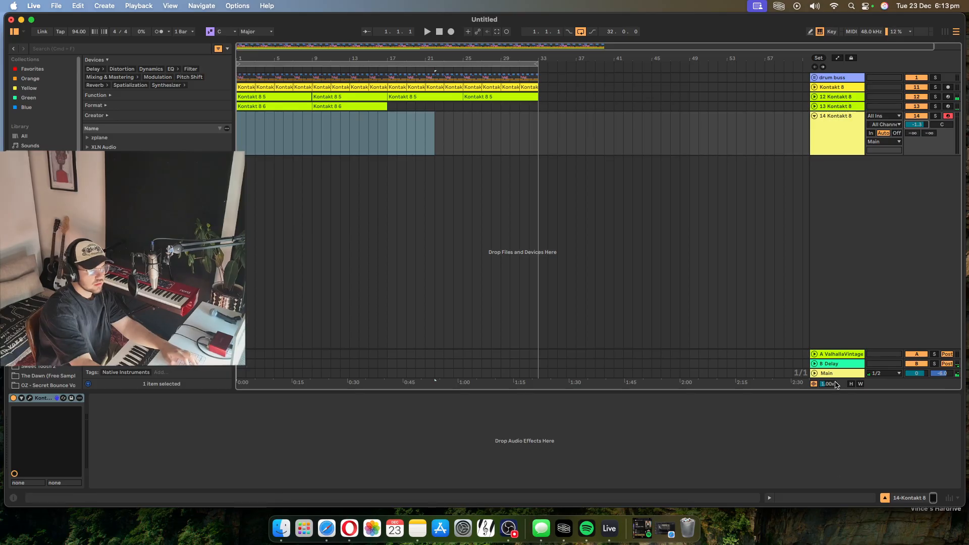
click(826, 130)
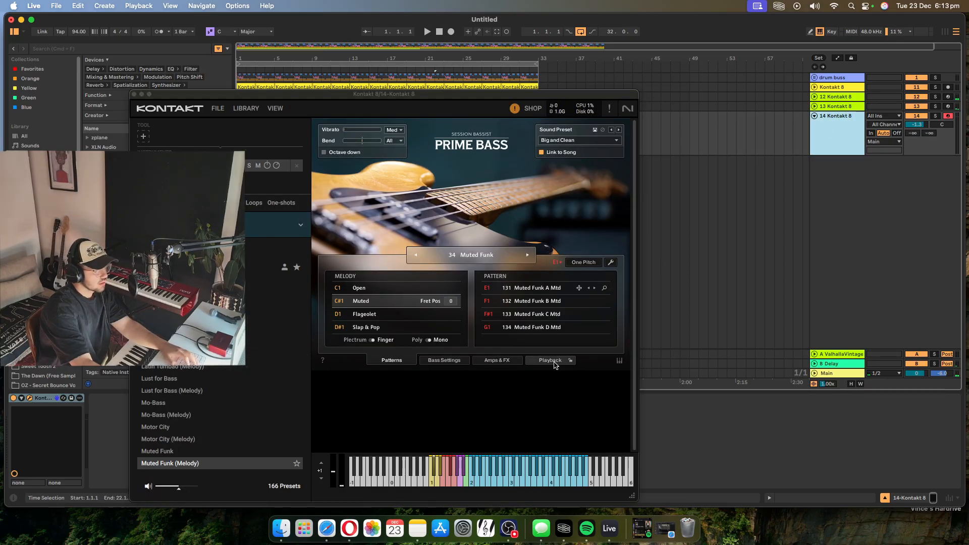
click(551, 360)
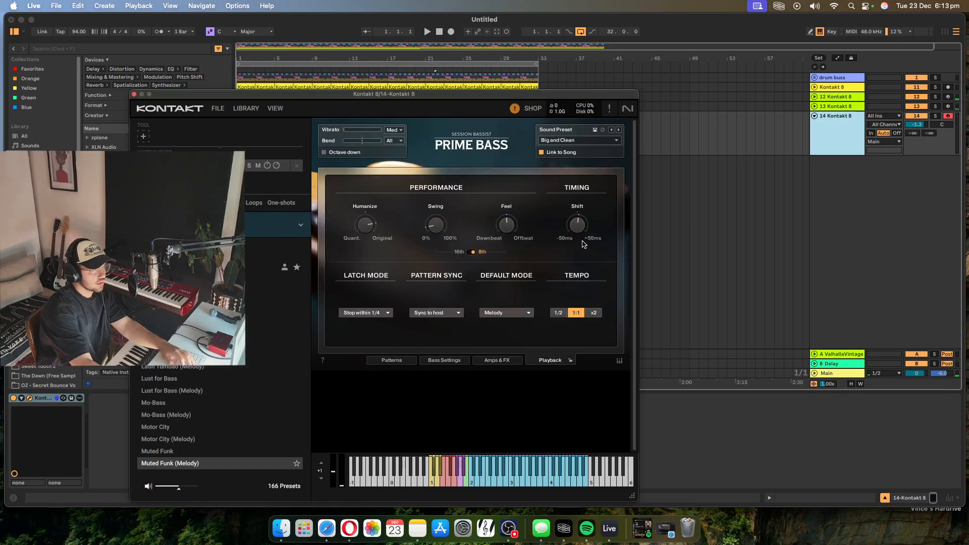
drag(507, 225, 464, 224)
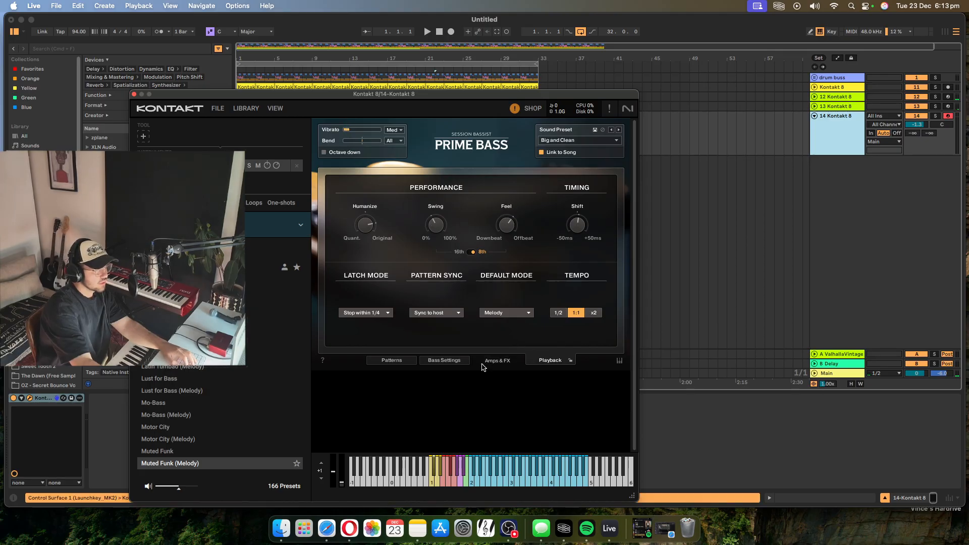
Step: Increase Prime Bass's D.I. Drive and Detune, and set the Mic 2 volume to -8.2 dB
click(497, 360)
click(441, 361)
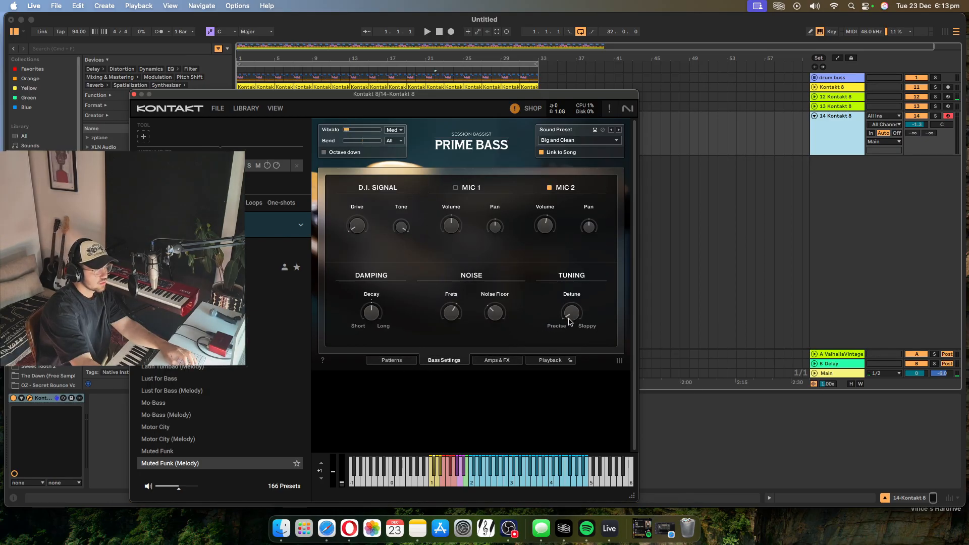
click(392, 360)
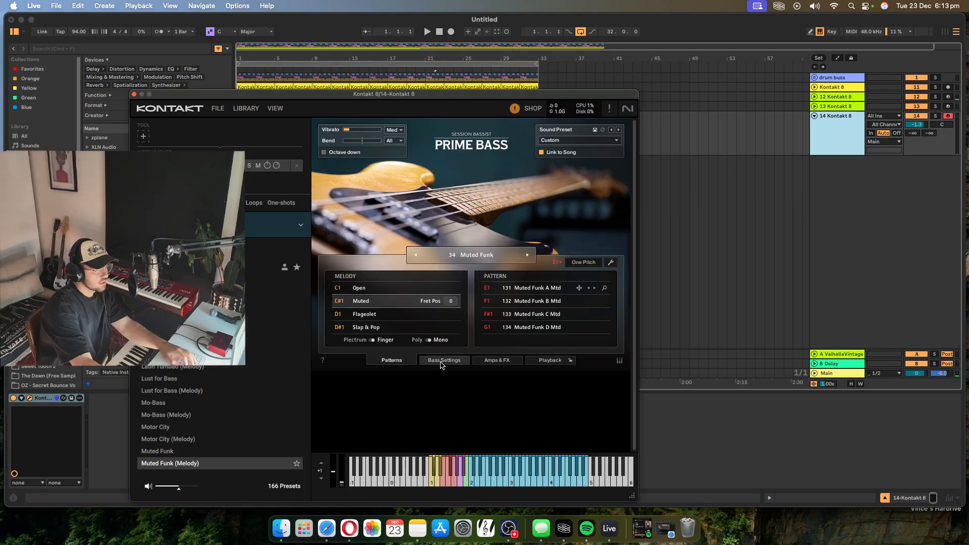
click(444, 360)
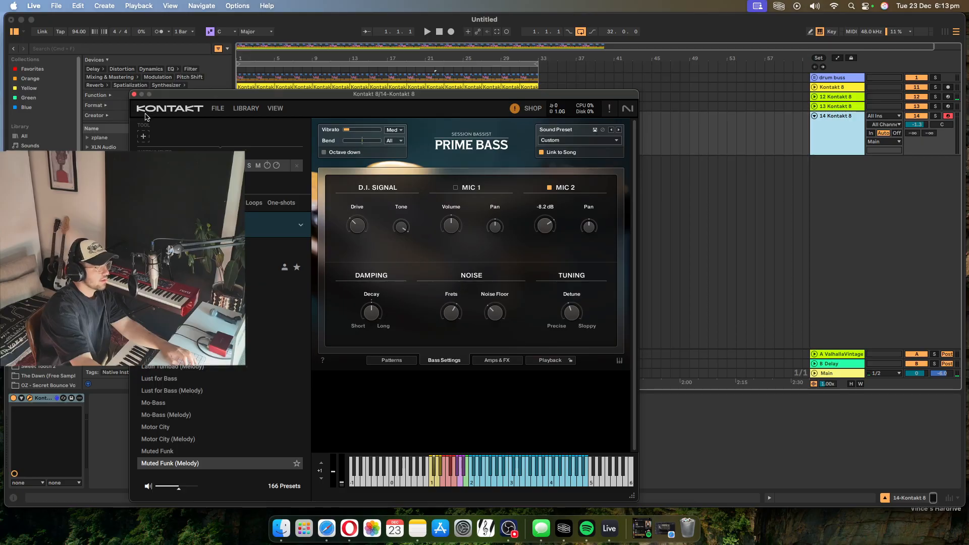
Step: Record a new bass take from bar 1 on the 14 Kontakt 8 track and delete everything from bar 13 onward
click(438, 32)
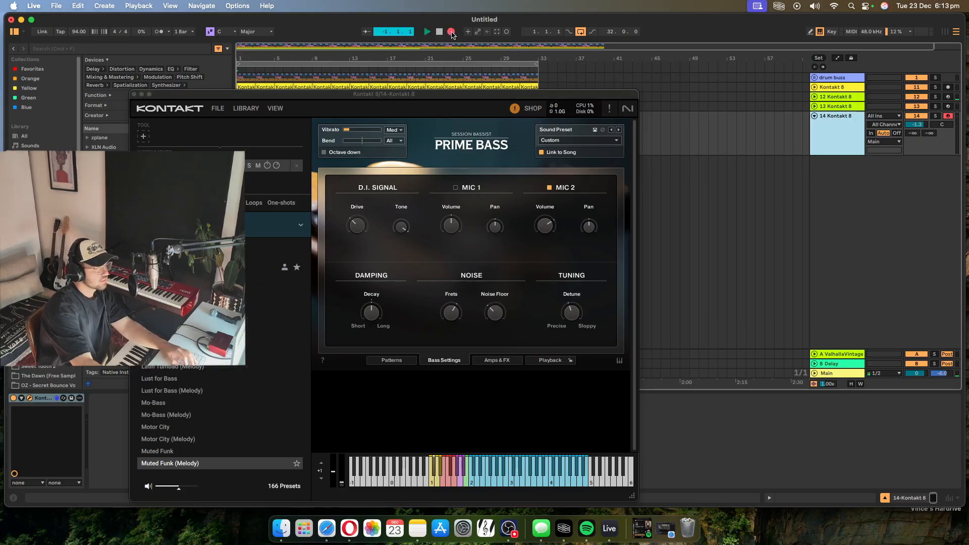
click(133, 95)
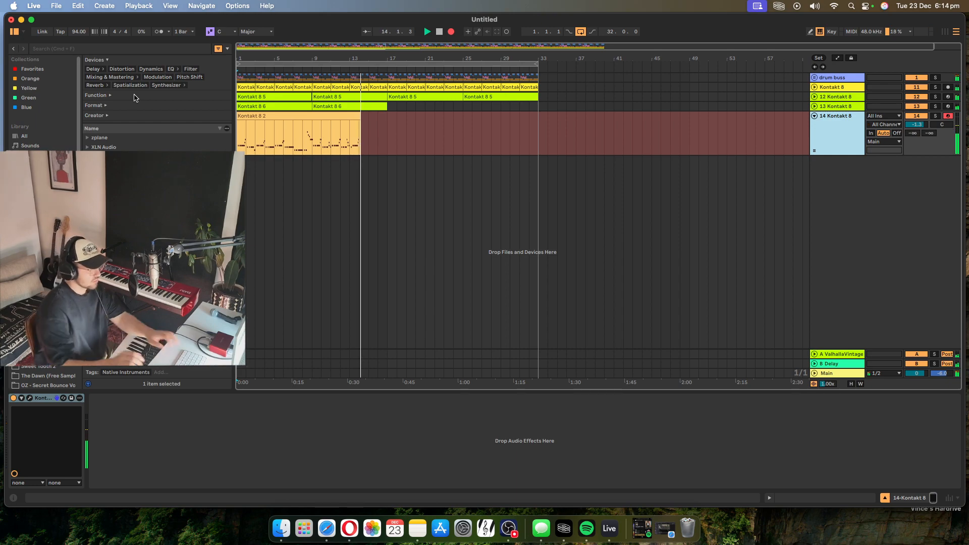
key(space)
click(435, 146)
drag(437, 146, 359, 149)
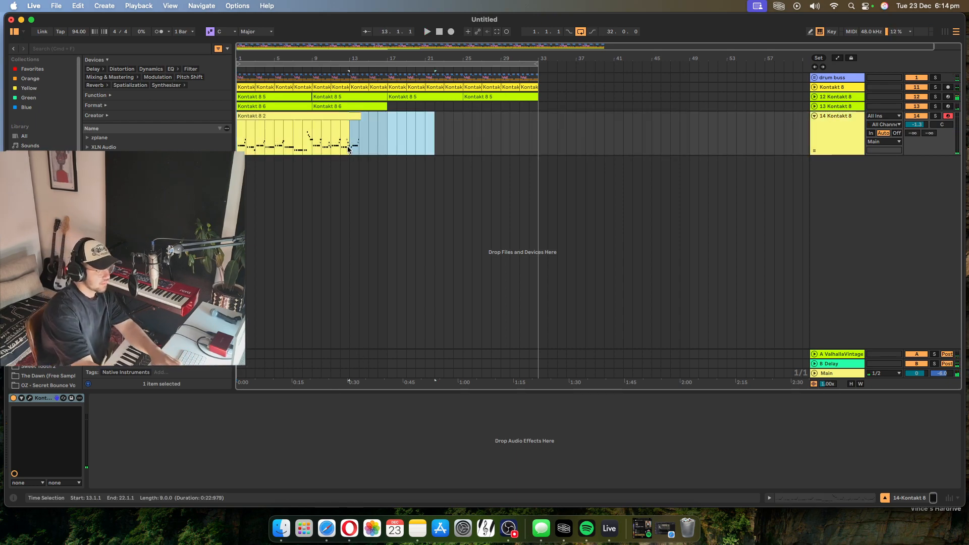
key(Delete)
Step: Solo the 14 Kontakt 8 track and audition the bass take from several points to find its best bars
click(272, 183)
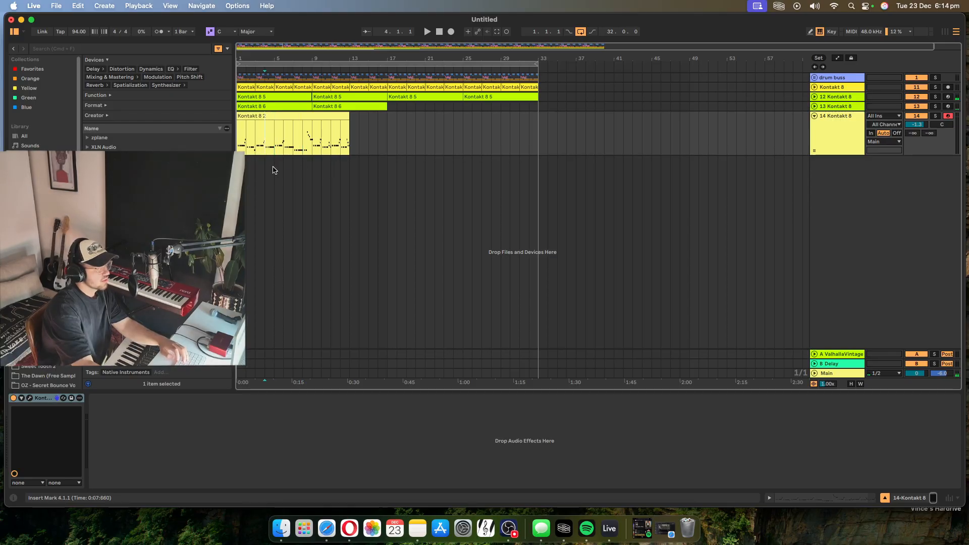
drag(251, 64, 252, 96)
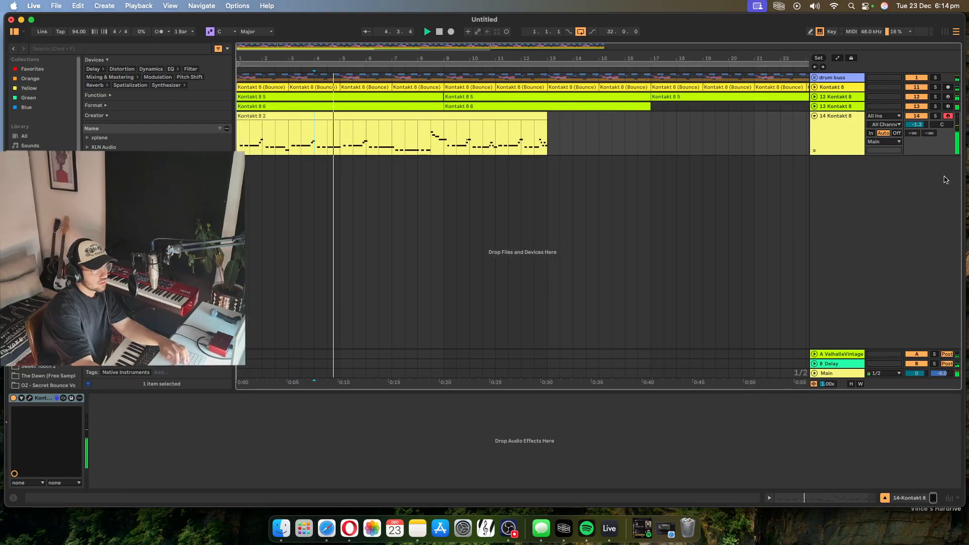
click(936, 116)
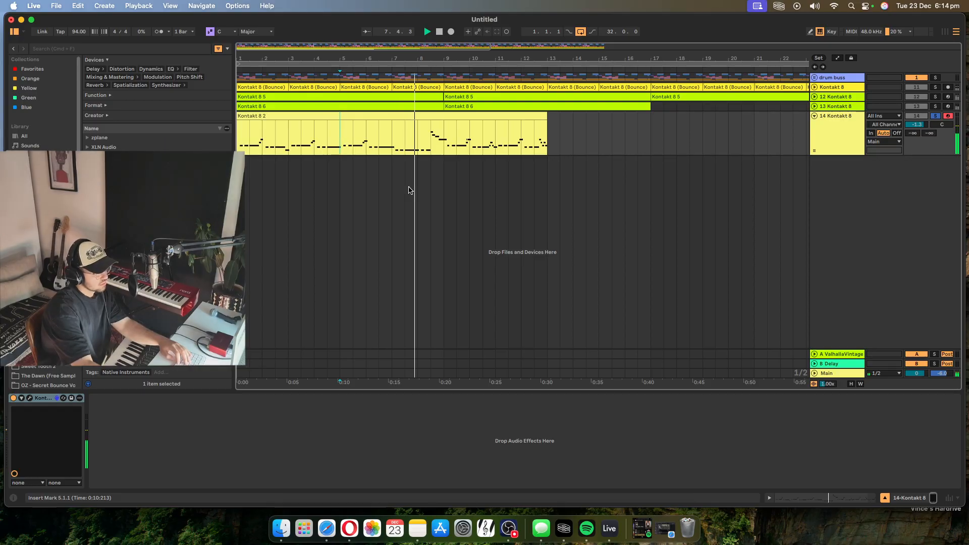
click(456, 151)
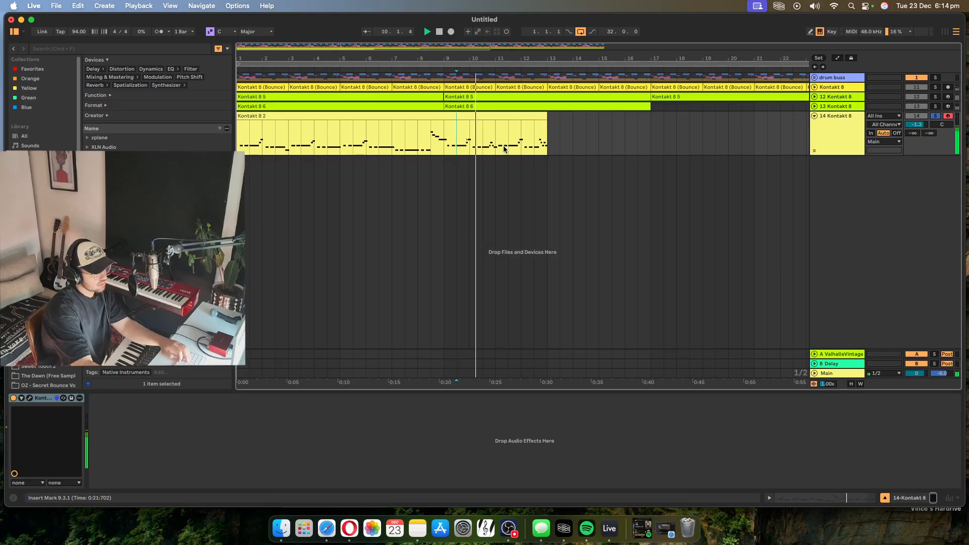
drag(445, 136, 319, 172)
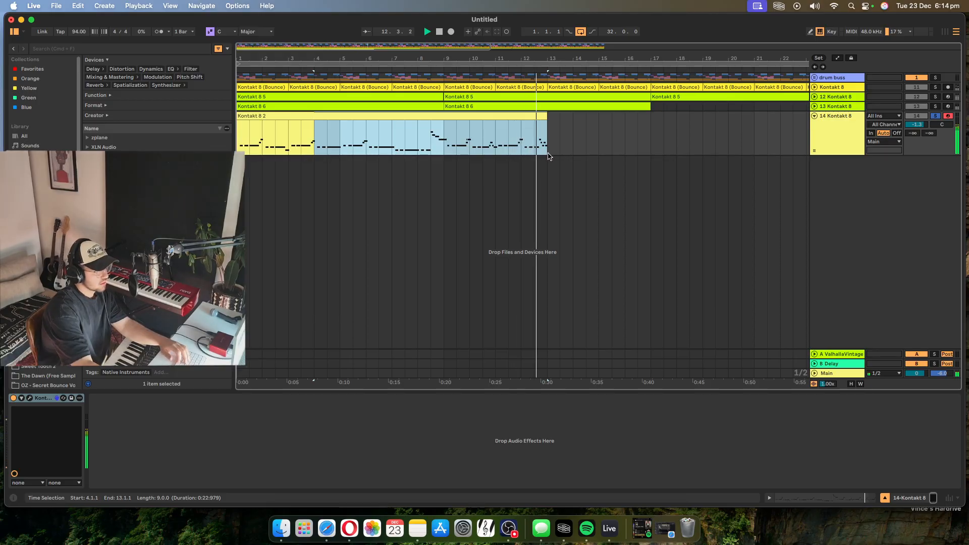
key(space)
click(316, 150)
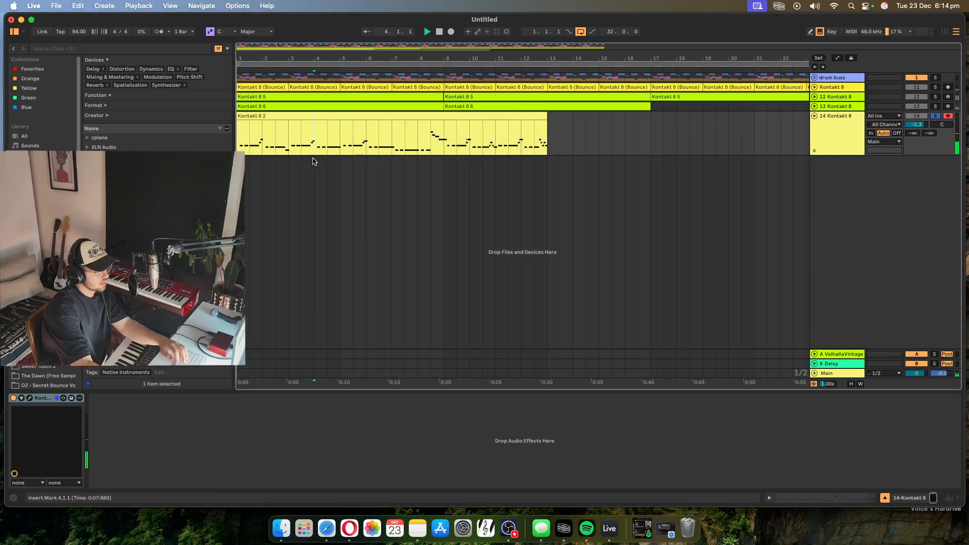
key(space)
click(279, 152)
click(286, 151)
key(space)
key(space)
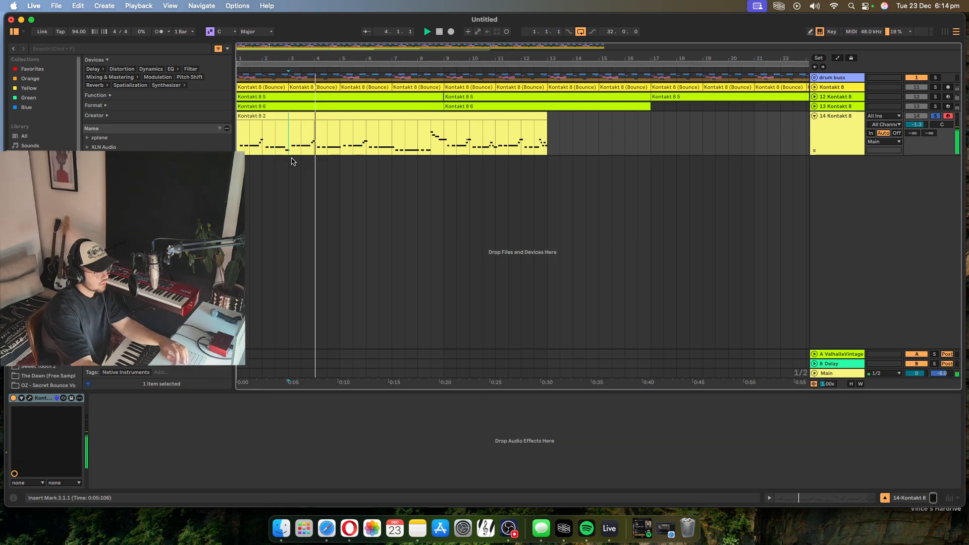
key(space)
Step: Copy bars 5 to 8 of the bass take to bar 13 and delete the first eight bars of the take
drag(342, 135, 446, 134)
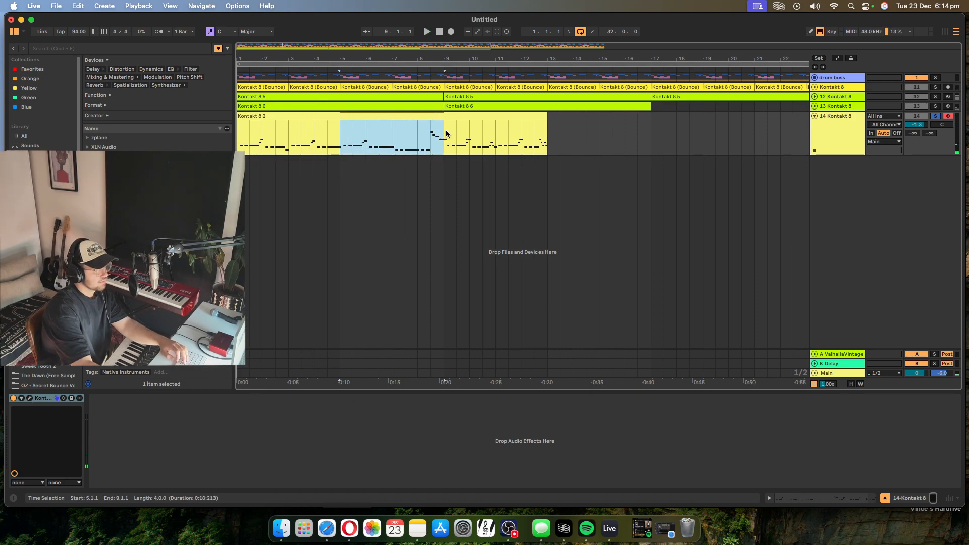
key(super+c)
click(552, 143)
key(super+v)
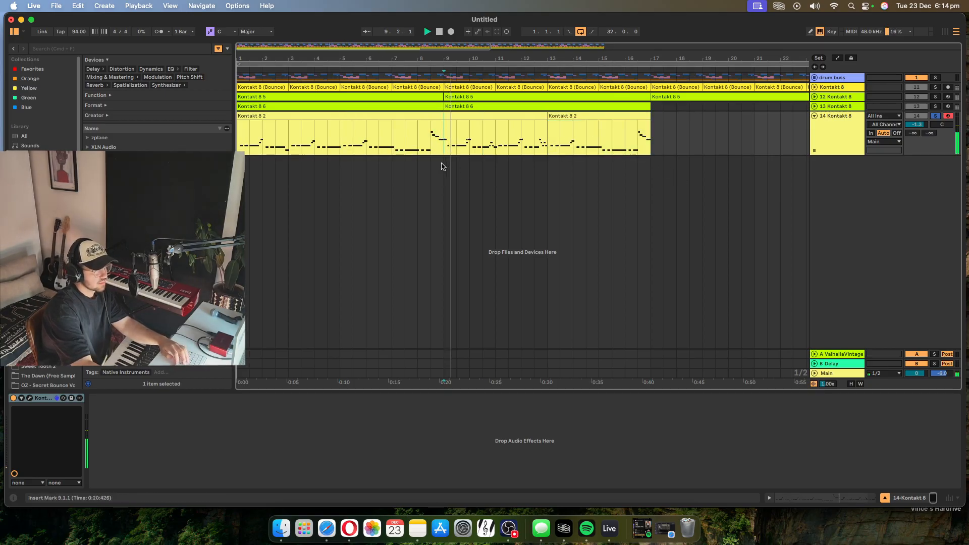
drag(444, 144, 236, 155)
key(Delete)
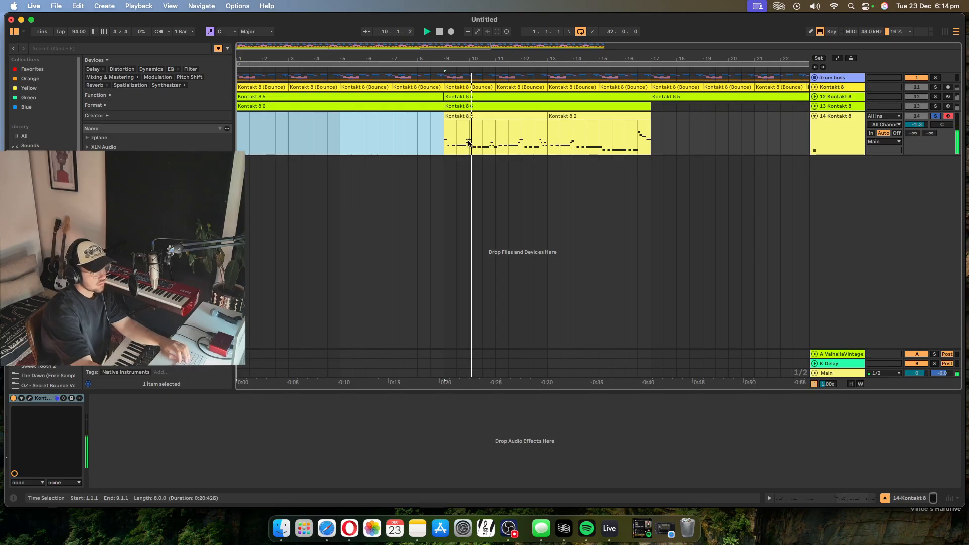
Step: Delete the stray high note at the very start of the bass clip at bar 9
click(463, 116)
click(857, 499)
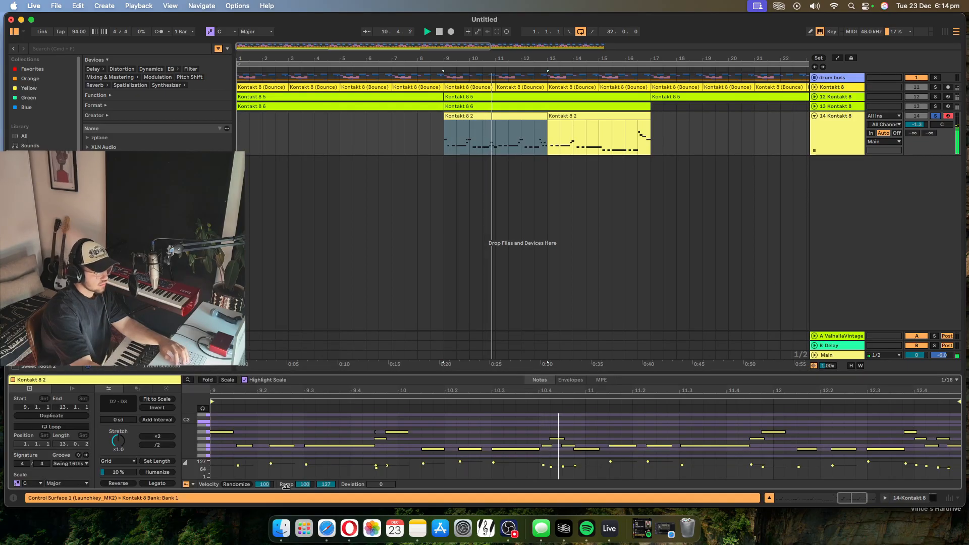
drag(248, 420, 212, 436)
key(Delete)
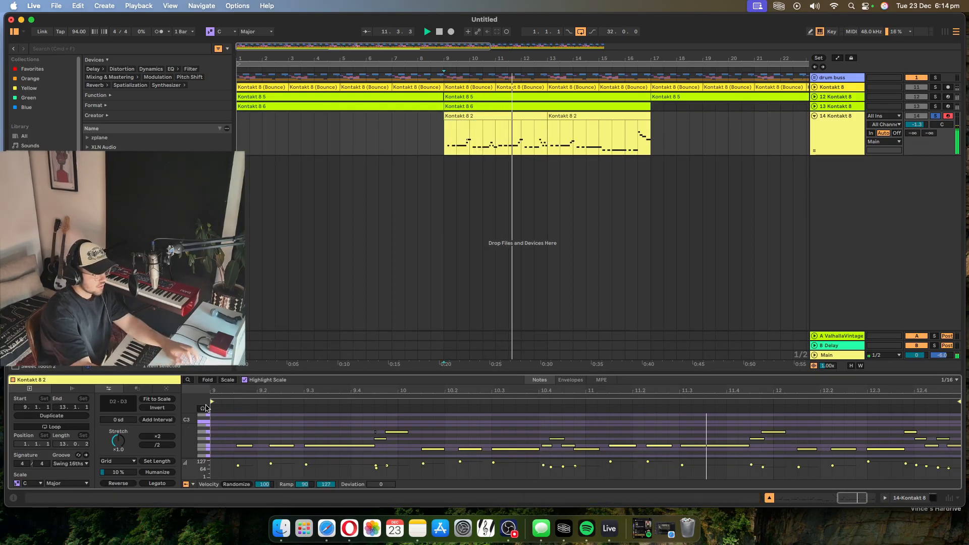
Step: Consolidate the two bass clips between bars 9 and 17 into a single clip
click(586, 133)
drag(656, 123, 444, 124)
right_click(455, 117)
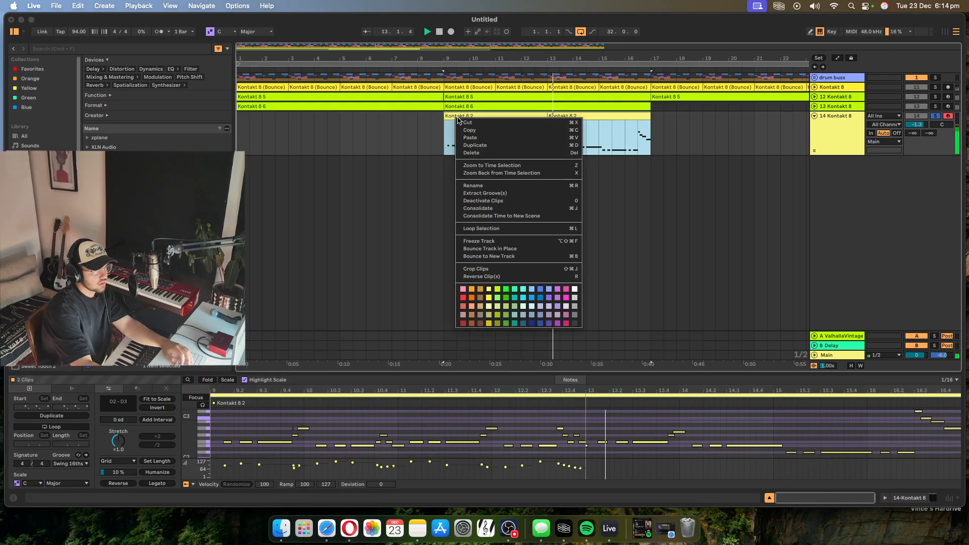
click(509, 211)
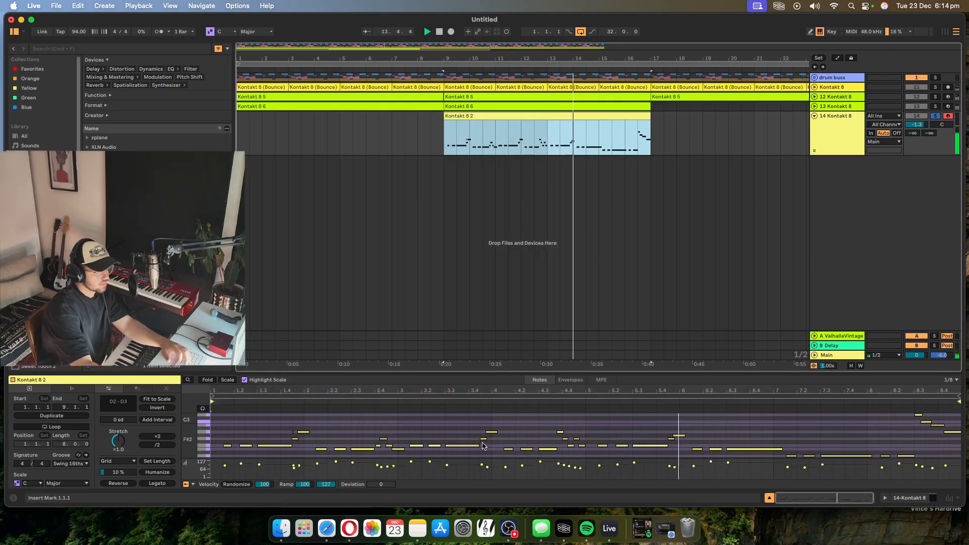
Step: Select all notes in the consolidated bass clip and nudge them slightly earlier
key(alt+super+e)
key(super+a)
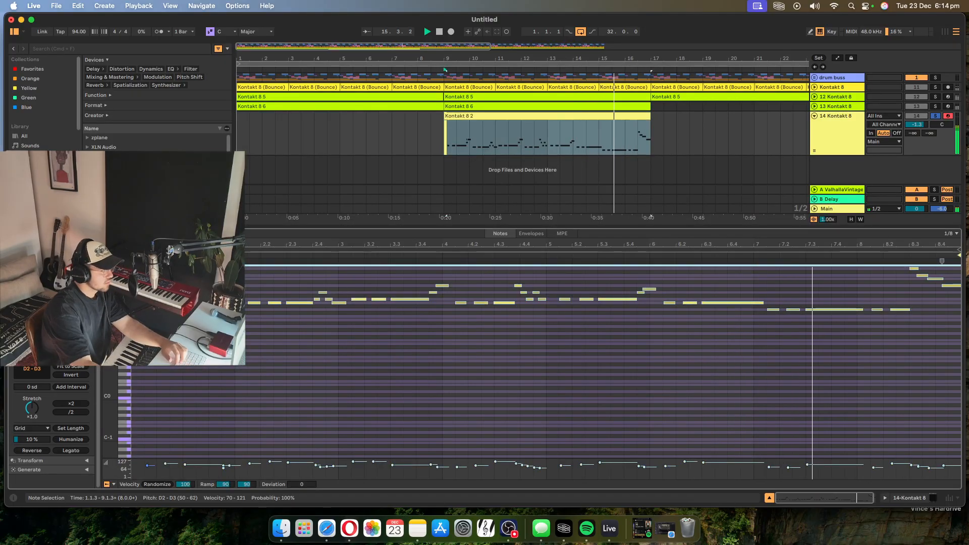
key(super+Left)
key(Escape)
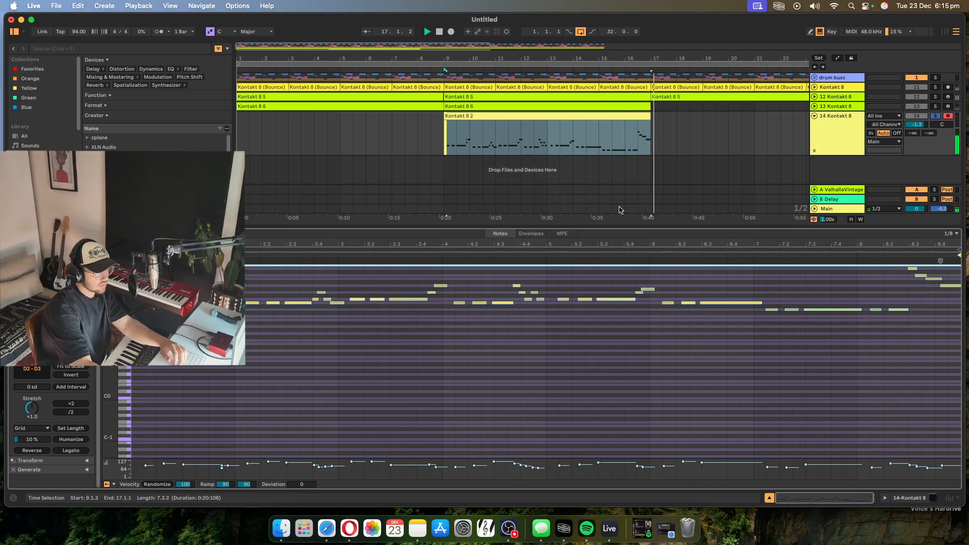
Step: Move the eight-bar bass clip from bar 9 to bar 1 and return to the track's devices
click(639, 134)
drag(720, 58, 720, 20)
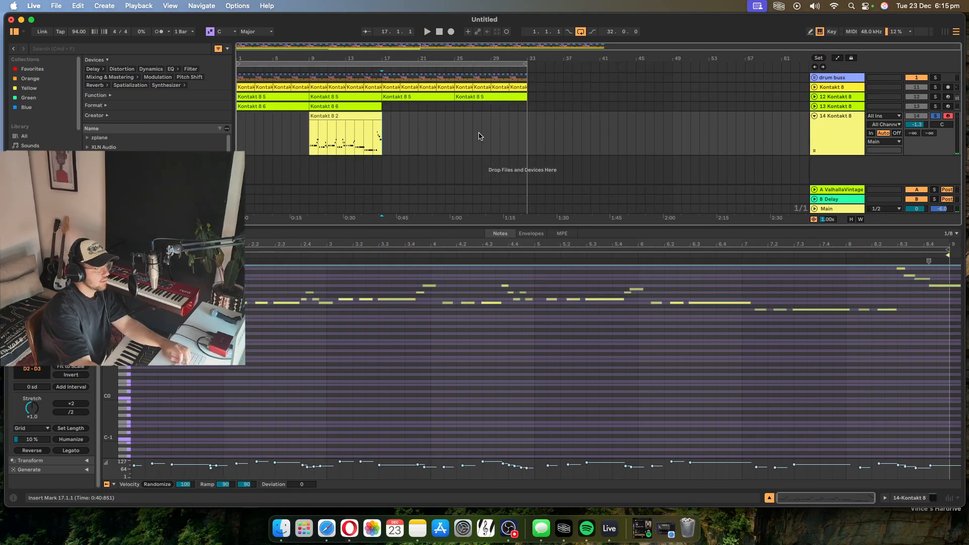
drag(355, 116, 253, 136)
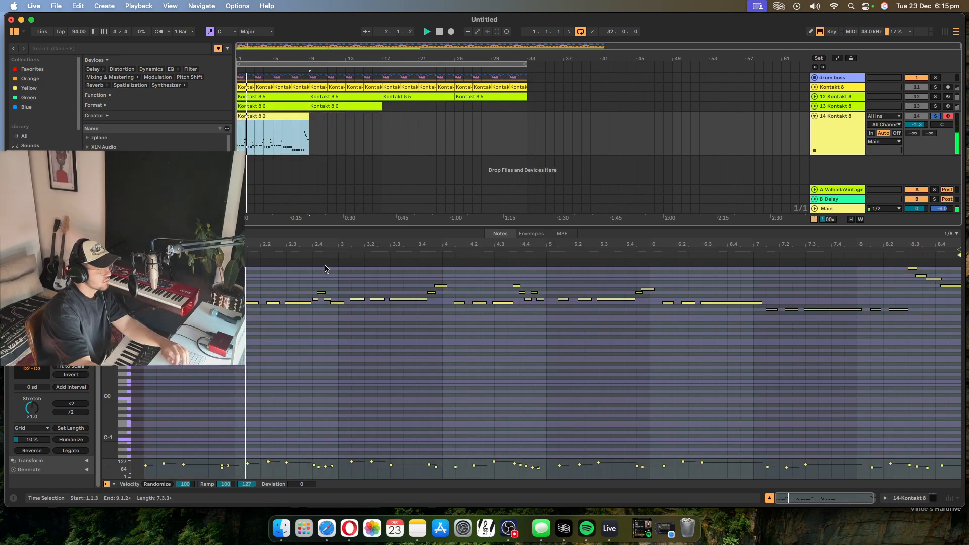
key(shift+Tab)
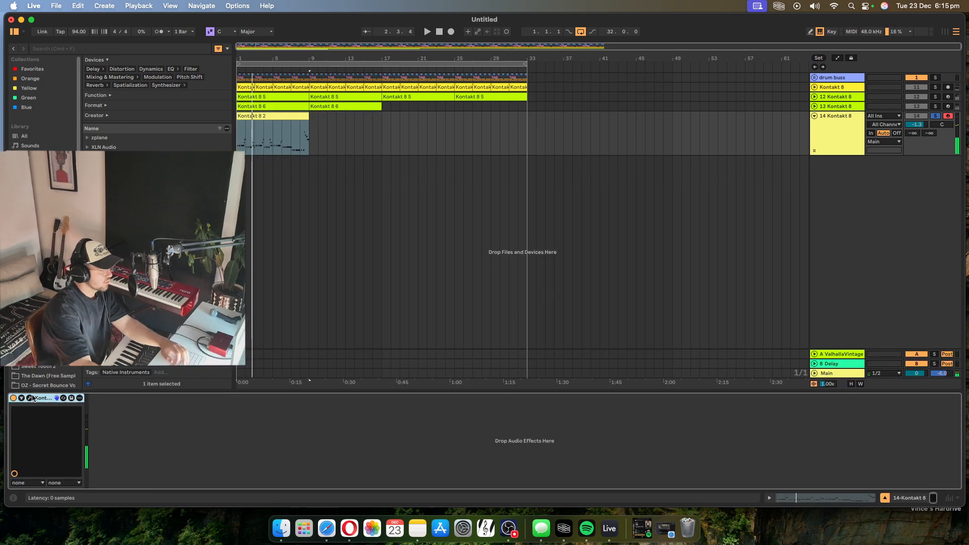
Step: Look over Prime Bass's Amps & FX page and close the Kontakt window
click(29, 398)
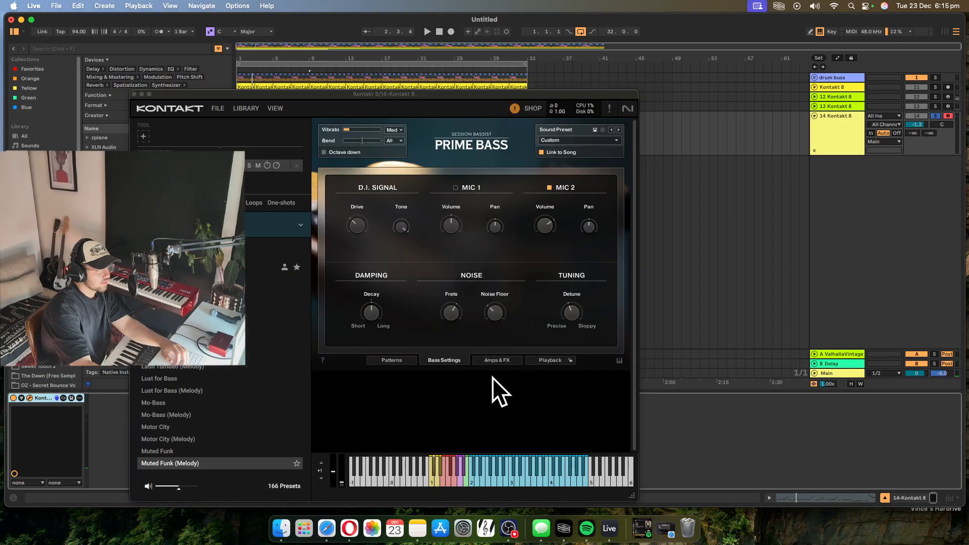
click(497, 360)
click(592, 189)
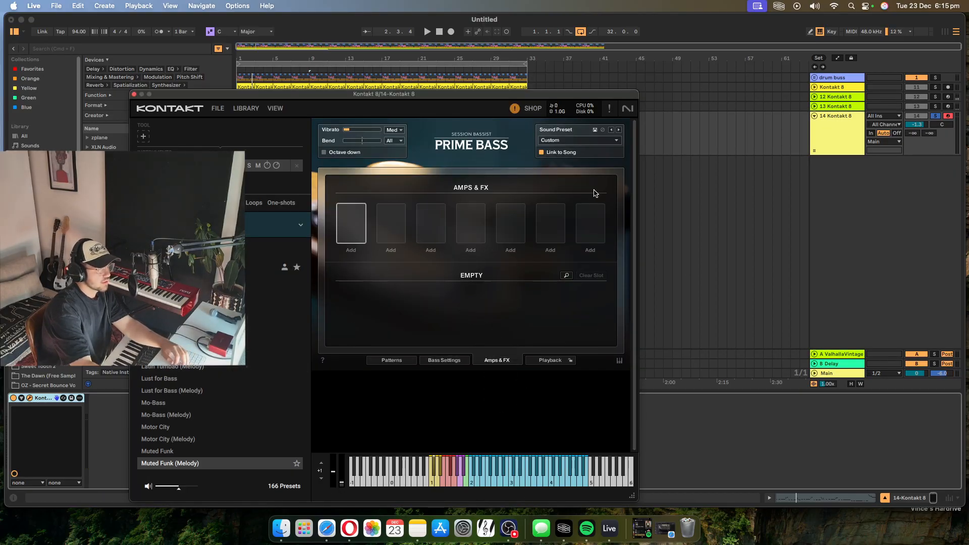
click(135, 95)
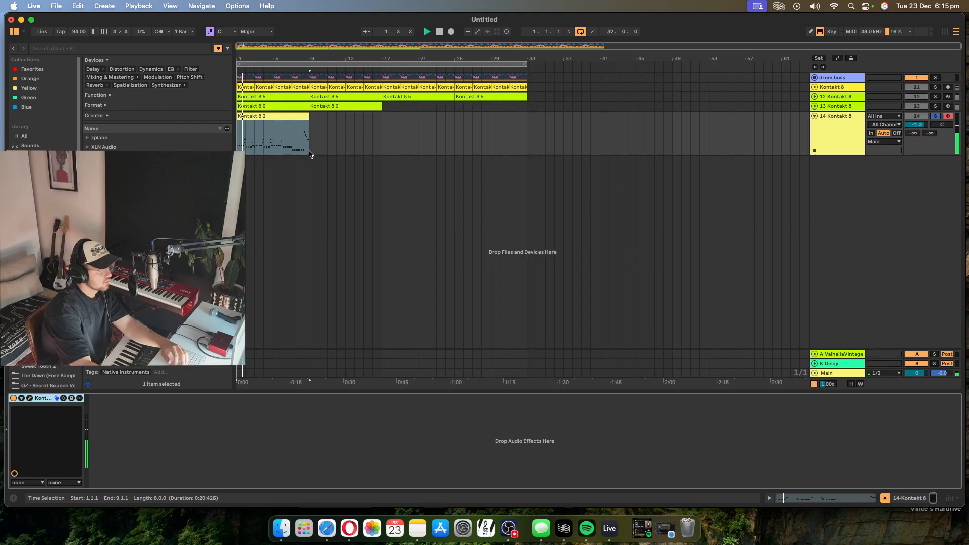
Step: Add EQ Eight to the 14 Kontakt 8 track and turn band 4 into a high cut at 2.55 kHz
click(34, 174)
key(space)
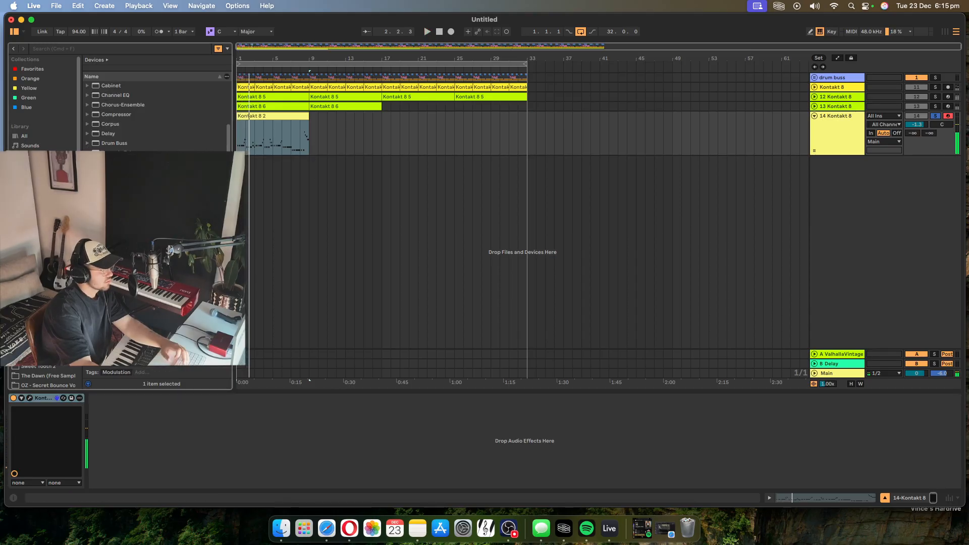
scroll(156, 222, up, 1)
drag(115, 177, 275, 143)
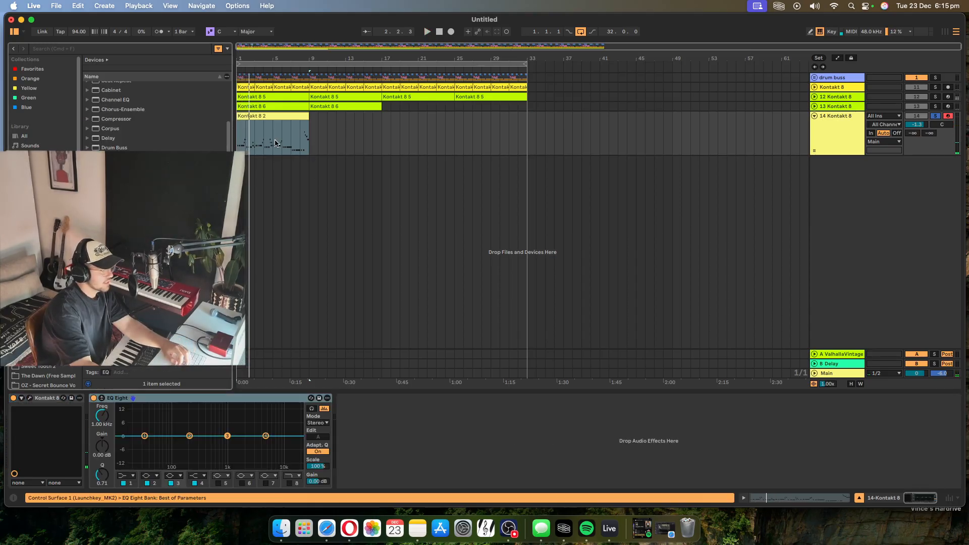
click(191, 476)
click(196, 461)
key(space)
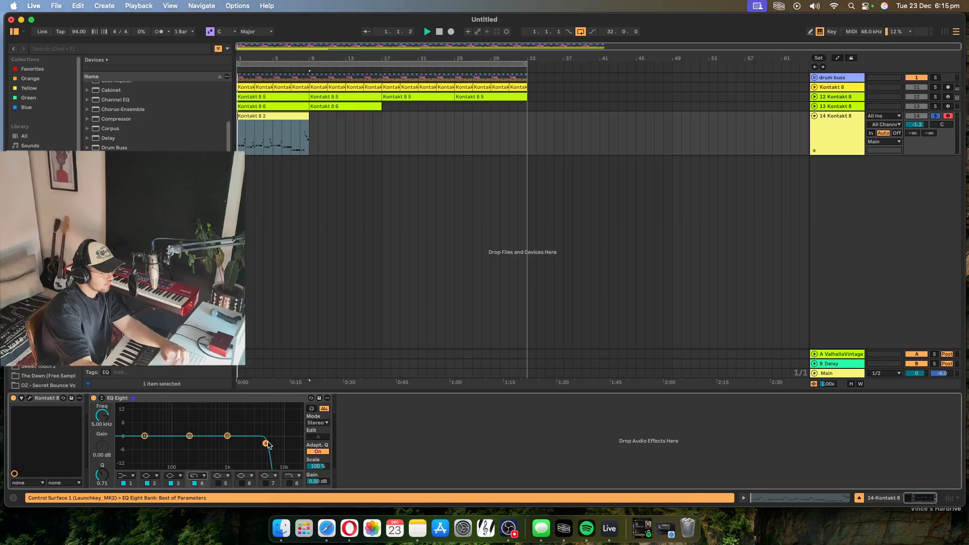
drag(266, 444, 249, 444)
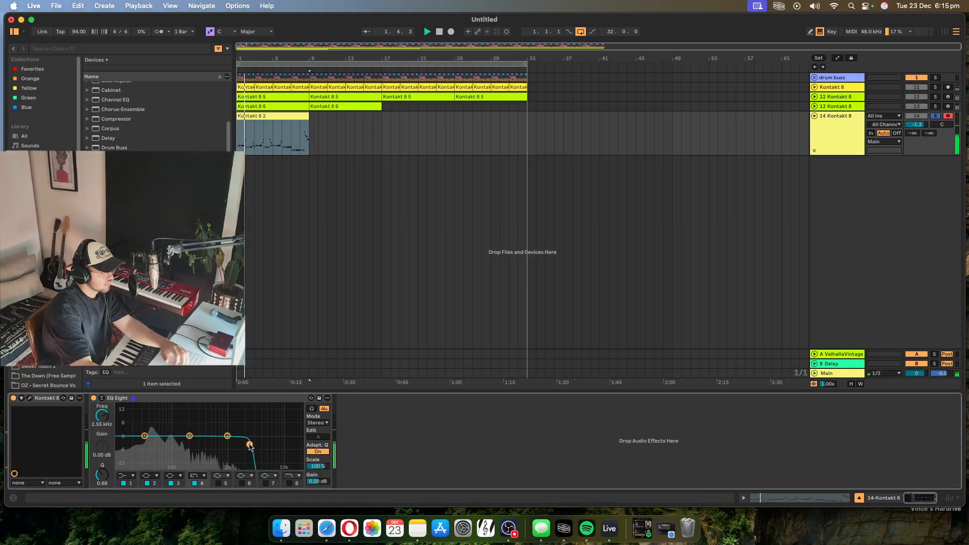
Step: Turn EQ Eight's band 1 into a low cut below 100 Hz and raise band 4's cutoff to 7.11 kHz
click(126, 476)
click(123, 415)
drag(145, 443, 161, 444)
drag(250, 445, 273, 444)
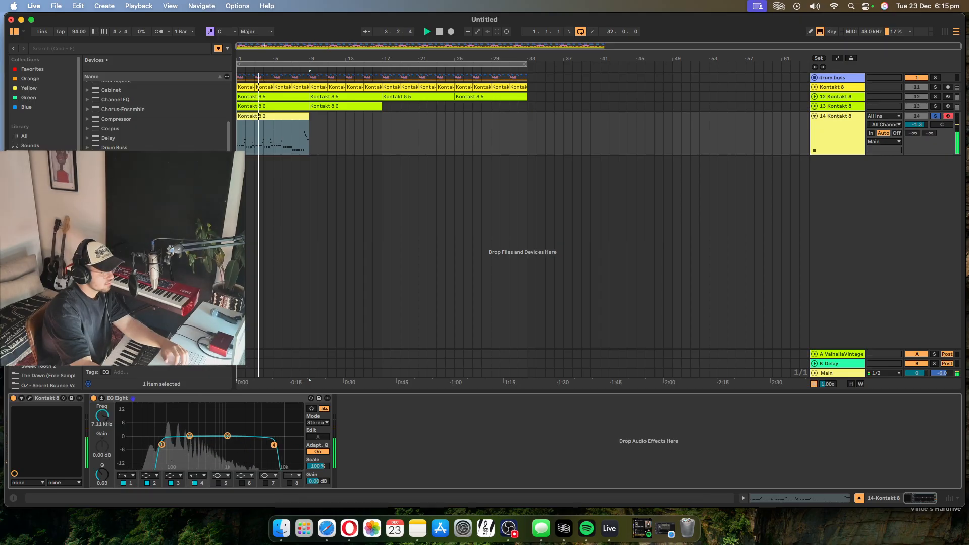
Step: Add Guitar Rig 7 after EQ Eight on the bass track and load its Lush Bass Rage preset
key(space)
key(super+f)
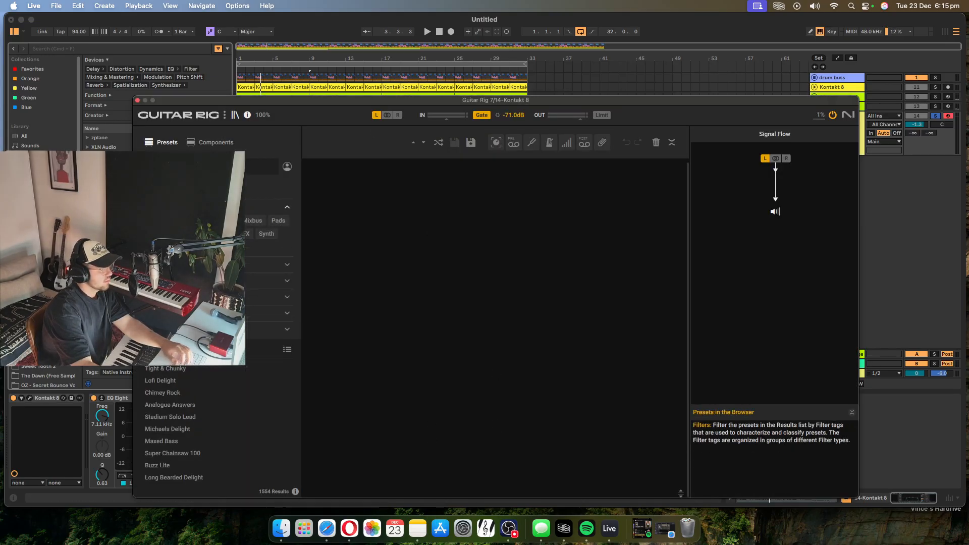
scroll(192, 404, down, 5)
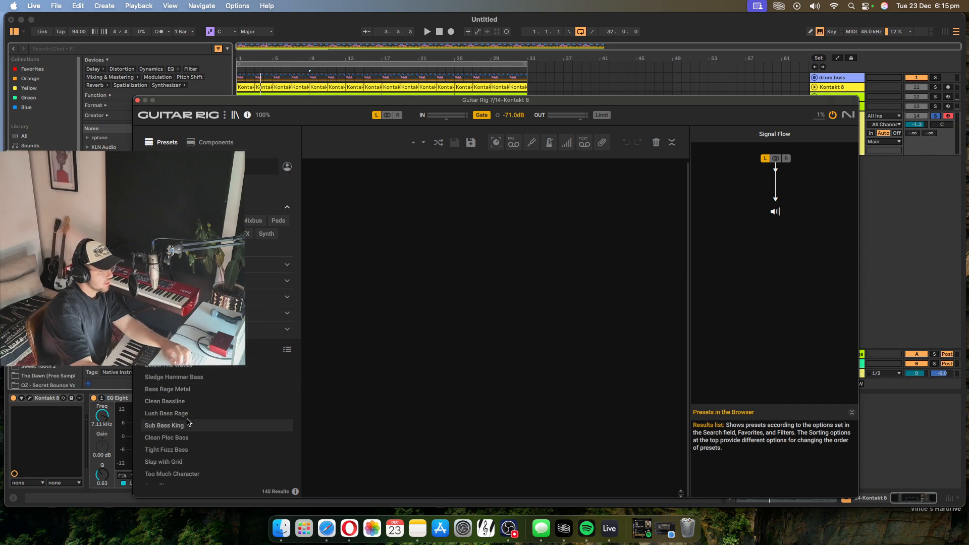
click(187, 415)
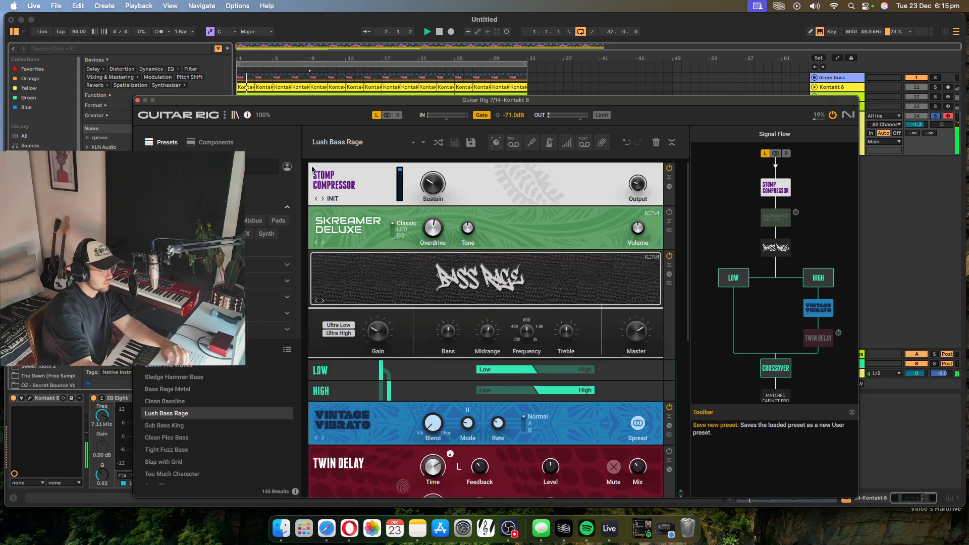
click(137, 101)
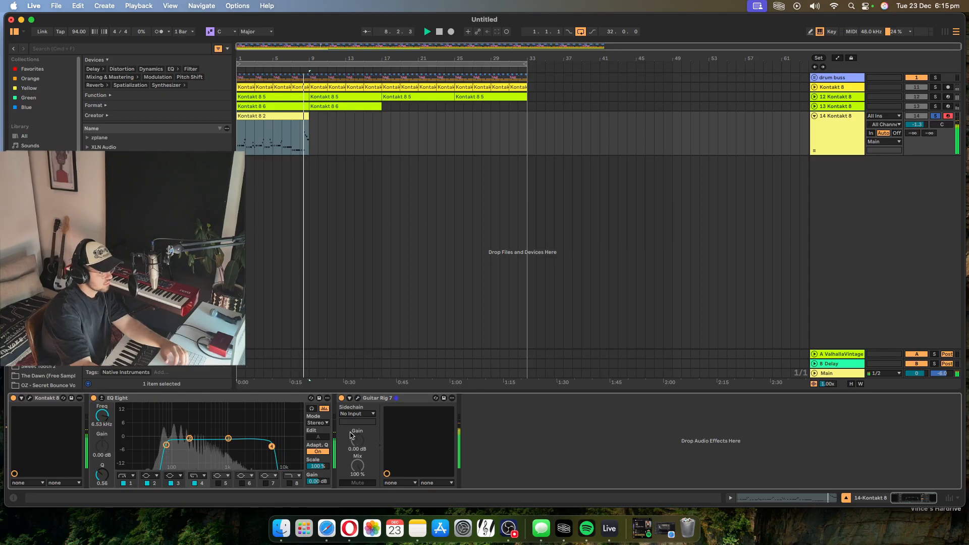
Step: Duplicate the eight-bar bass clip so the copy starts at bar 9
key(super+d)
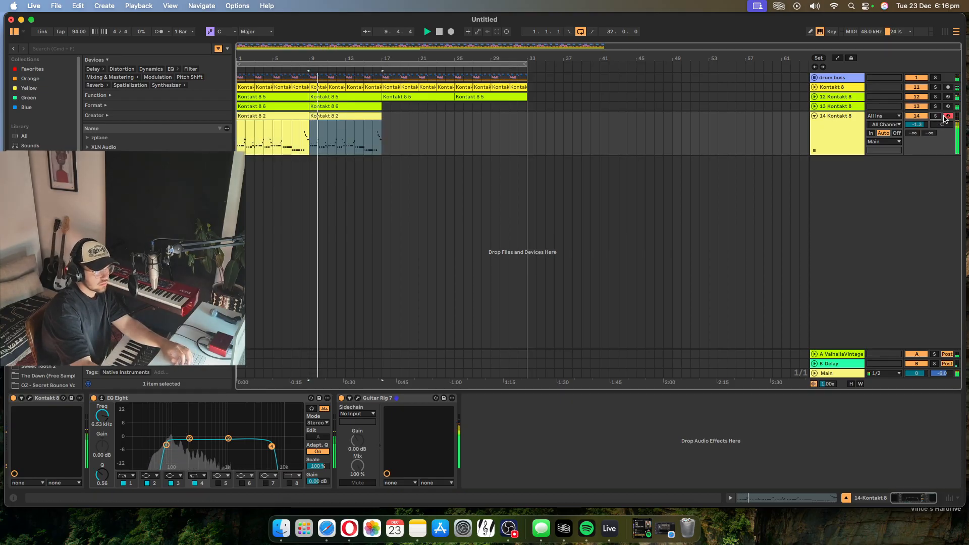
Step: Disarm the 14 Kontakt 8 track and lower its volume to -4.8 dB
click(948, 116)
mouse_move(928, 125)
mouse_down()
mouse_move(928, 142)
mouse_move(928, 122)
mouse_up()
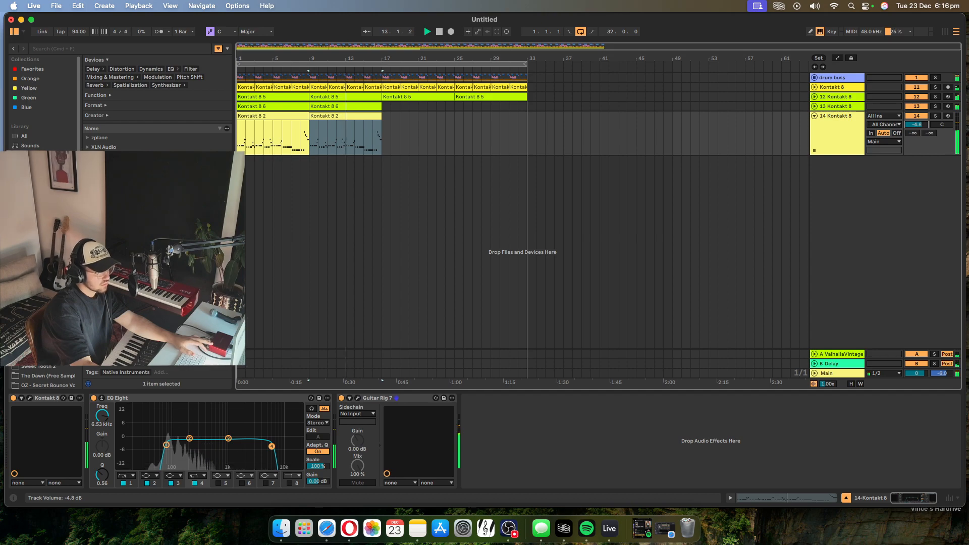
Step: Boost EQ Eight's band 3 on the bass track by 2.85 dB at 1.04 kHz with a Q of 2.70, and replay from the start
mouse_move(228, 437)
mouse_down()
mouse_move(229, 430)
mouse_move(276, 447)
mouse_move(228, 430)
mouse_up()
key(v)
key(space)
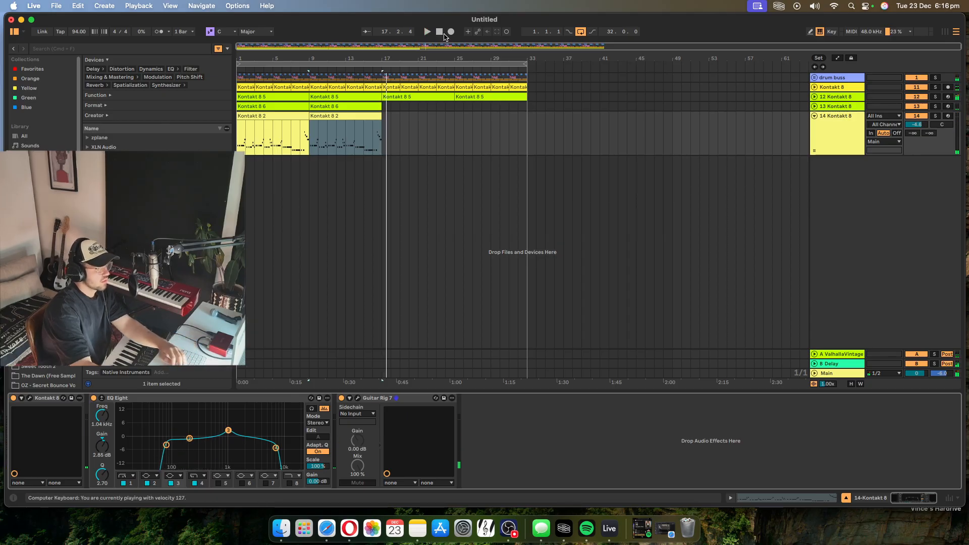
key(space)
click(391, 148)
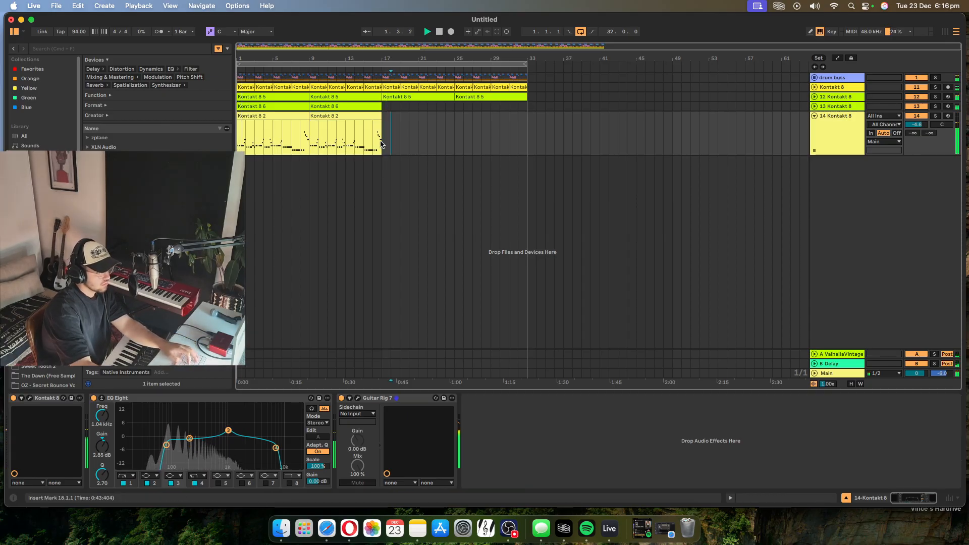
Step: Add Chorus-Ensemble after Guitar Rig 7 on the 14 Kontakt 8 track and set its Dry/Wet to 29%
click(849, 138)
click(36, 174)
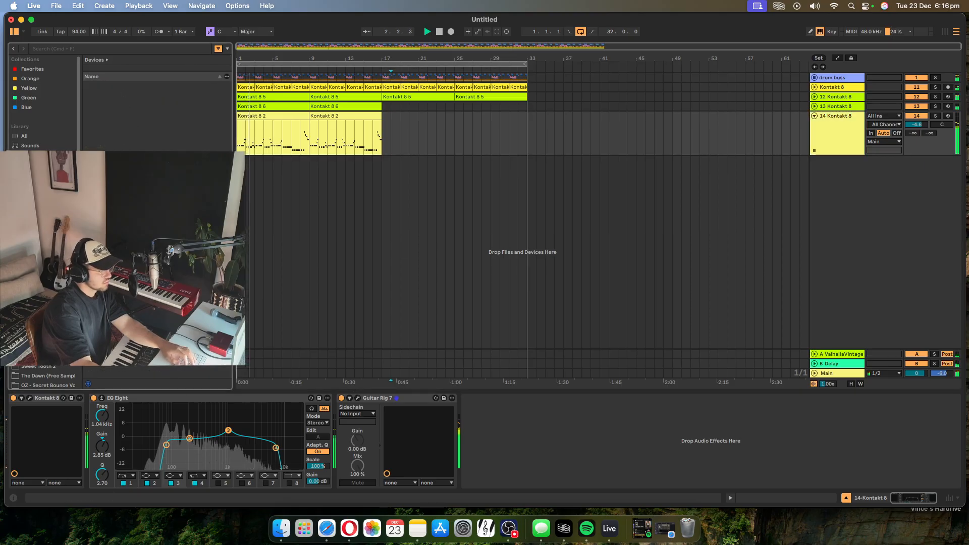
drag(132, 121, 327, 147)
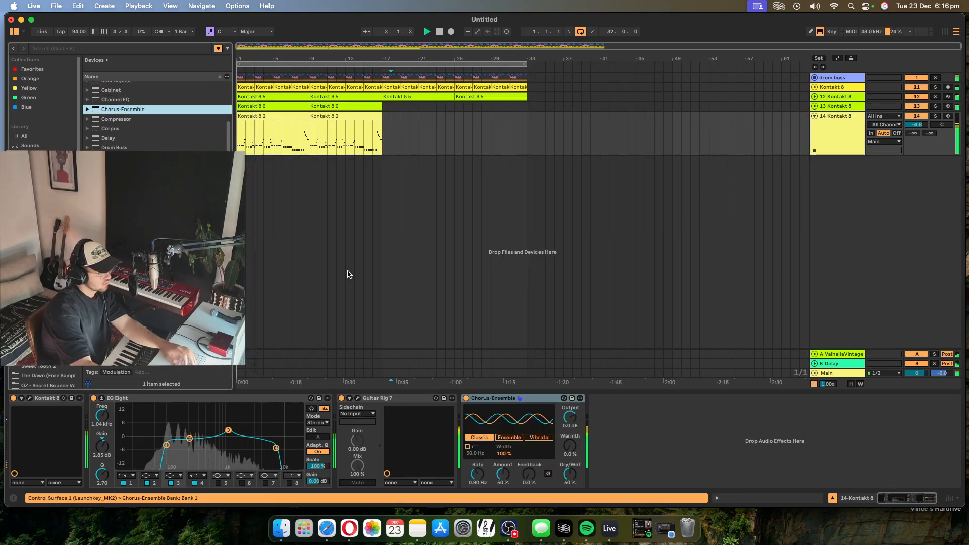
drag(570, 475, 570, 483)
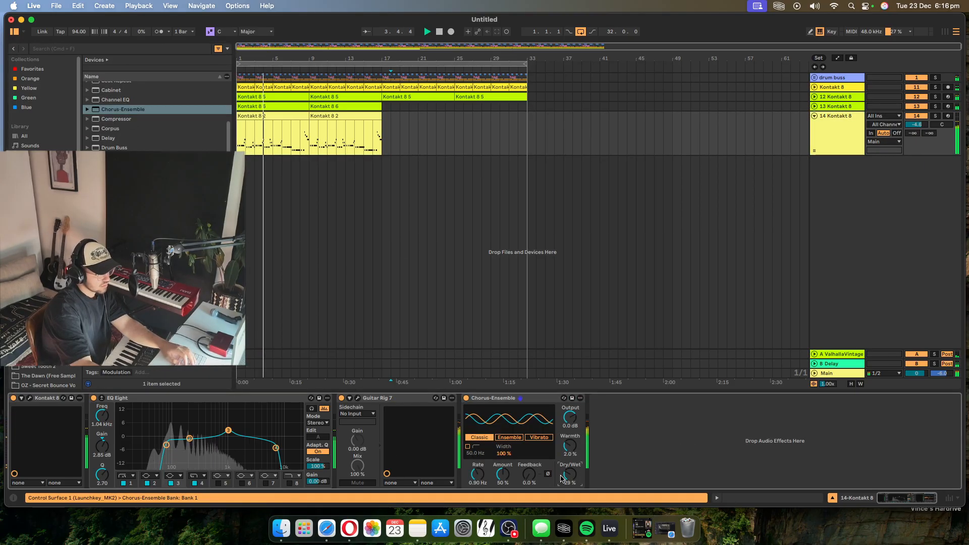
Step: Raise the bass EQ's low-cut frequency slightly, lower its band 4 high cut to 6.96 kHz, and fold the bass track
drag(190, 438, 169, 445)
drag(276, 447, 273, 448)
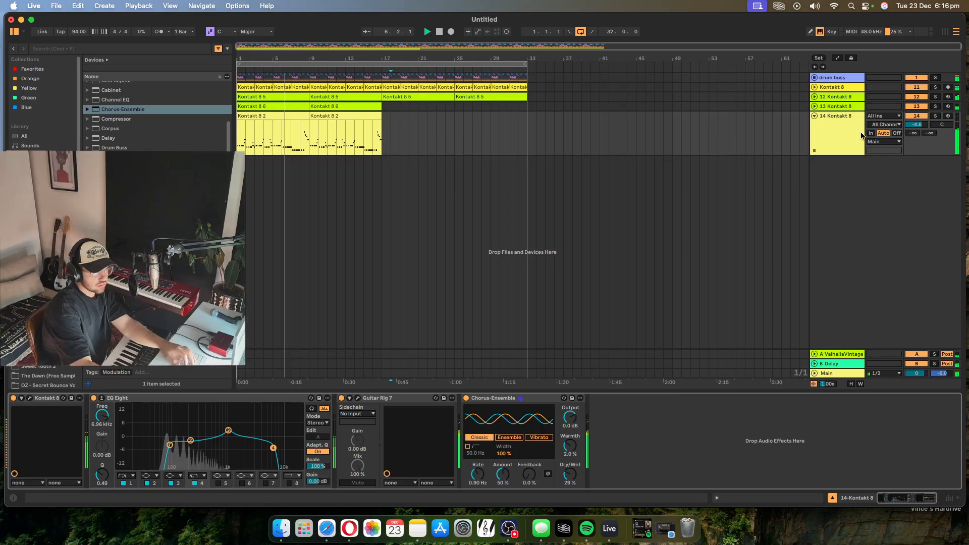
click(815, 117)
click(436, 116)
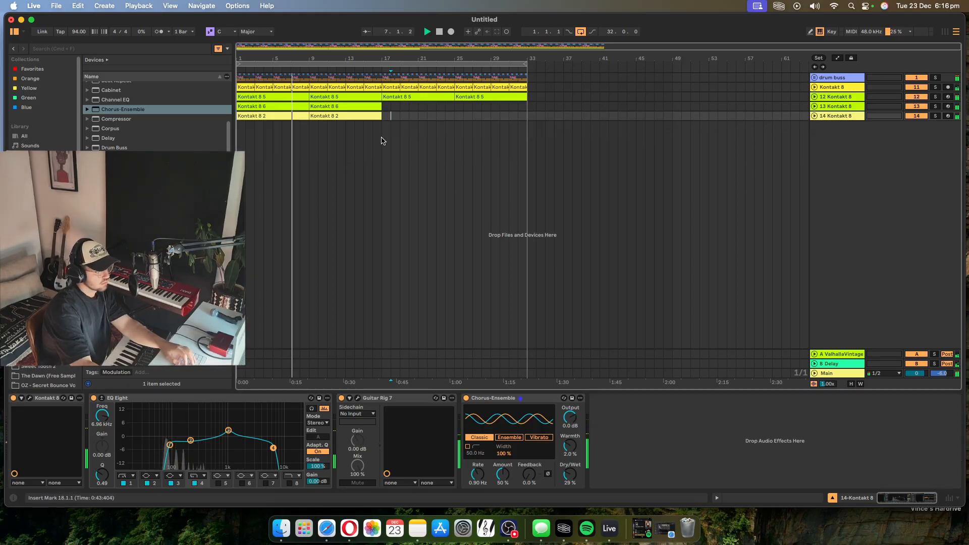
click(709, 115)
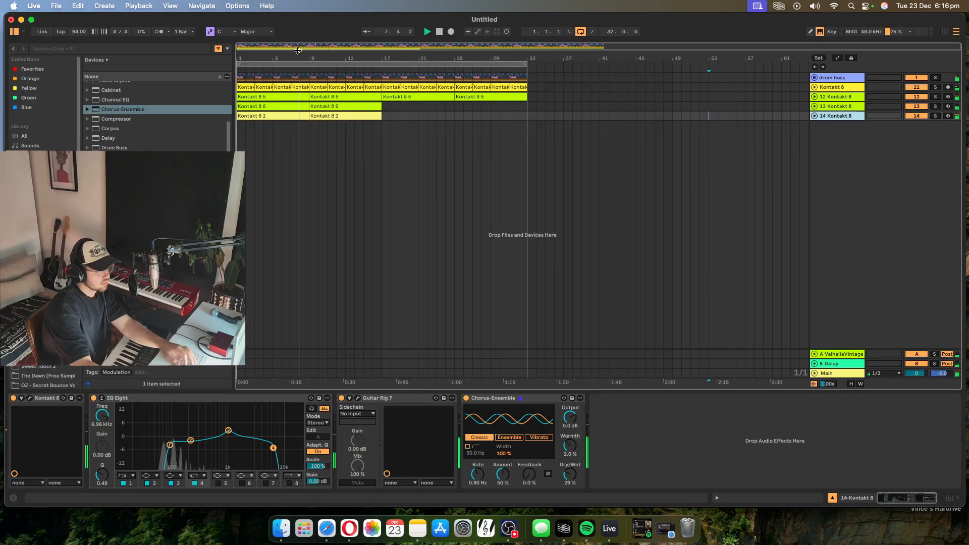
Step: Set the drum group's Drum Buss to -3.41 dB output, 15% Crunch, 29% Boom and -0.16 Transients
click(814, 78)
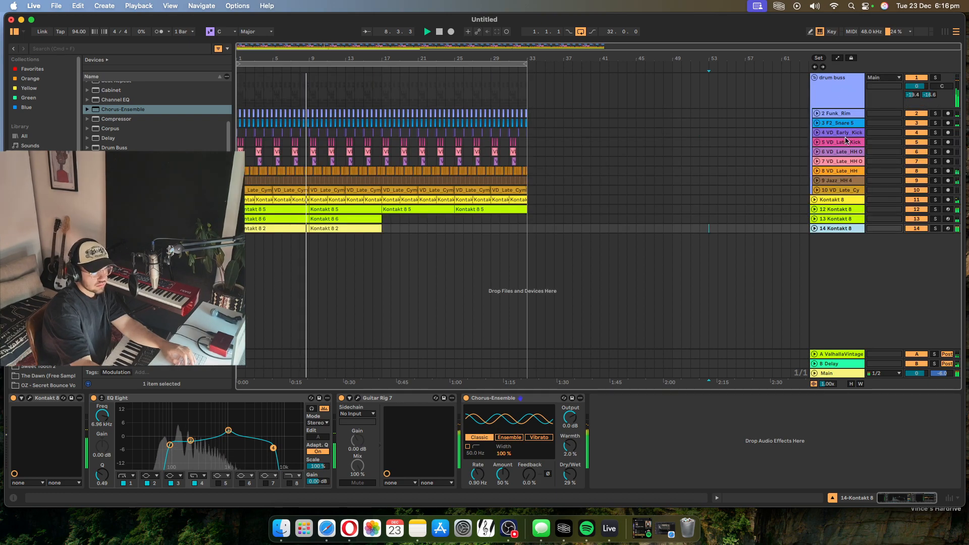
click(830, 79)
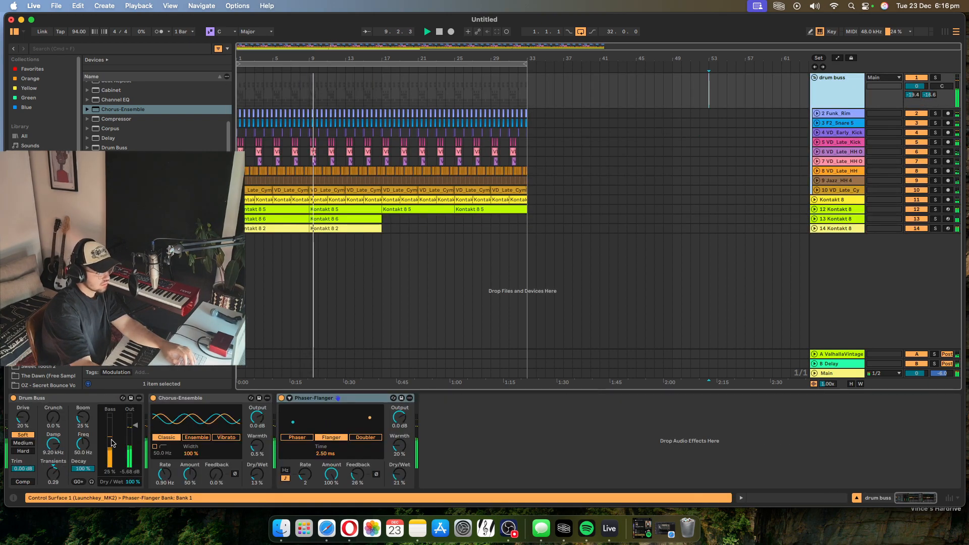
drag(135, 425, 135, 423)
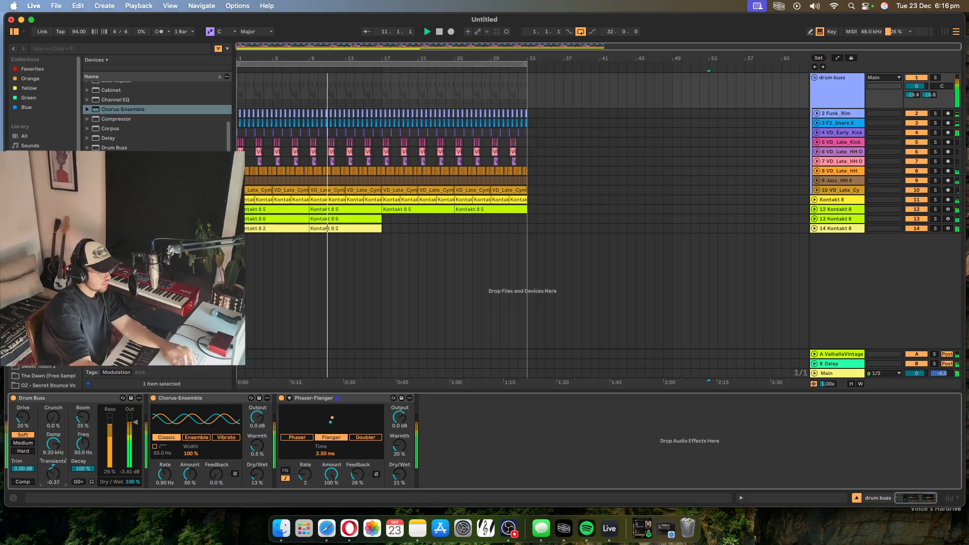
drag(52, 477, 52, 480)
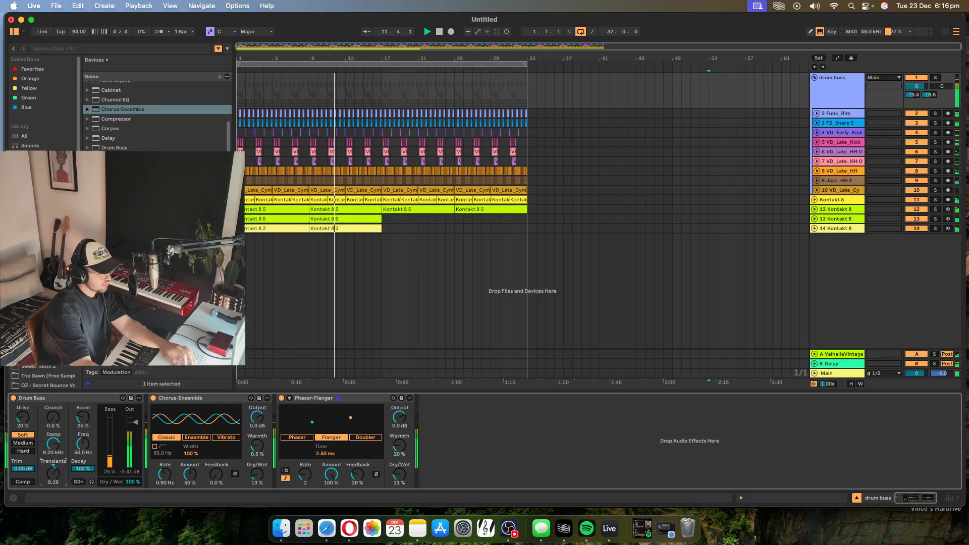
drag(53, 417, 53, 410)
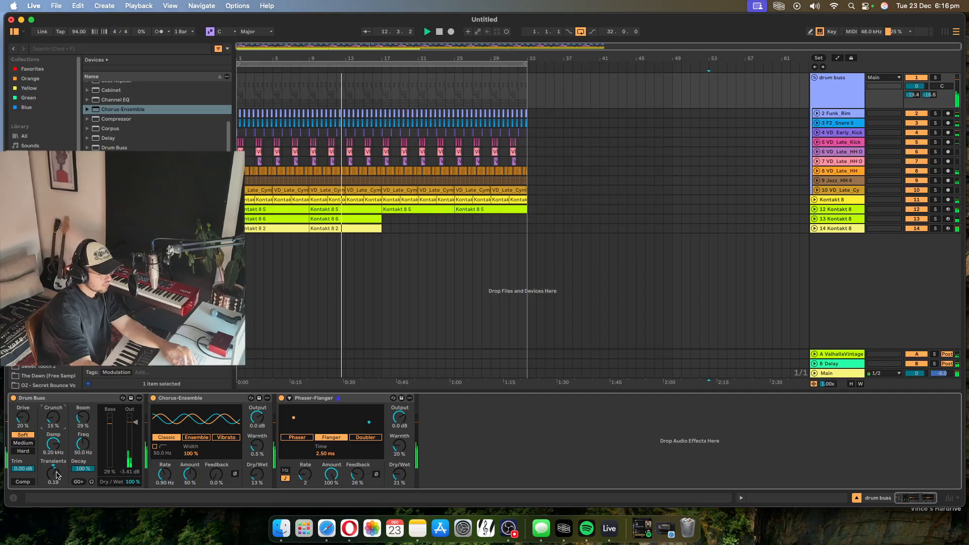
drag(53, 473, 52, 477)
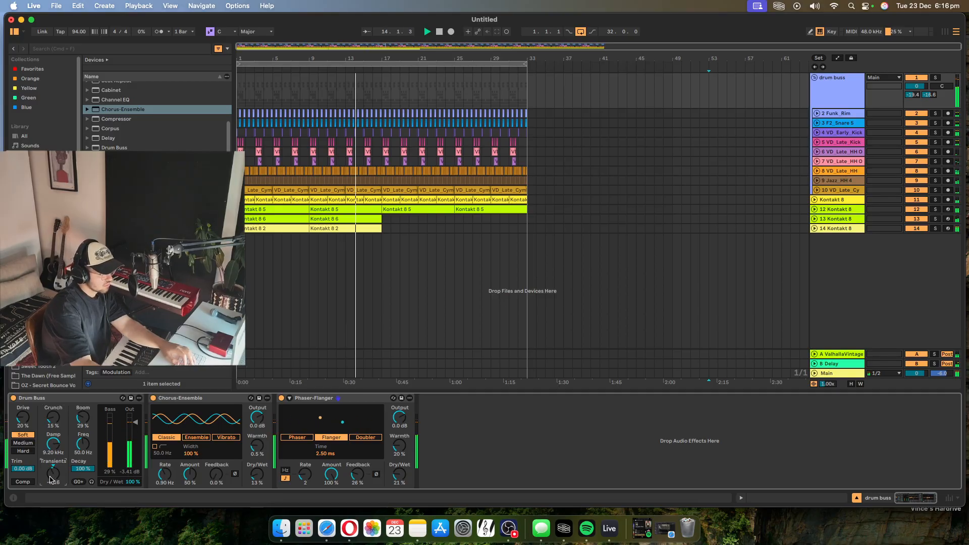
Step: Fold the drum buss group and insert a new MIDI track below 14 Kontakt 8
click(318, 229)
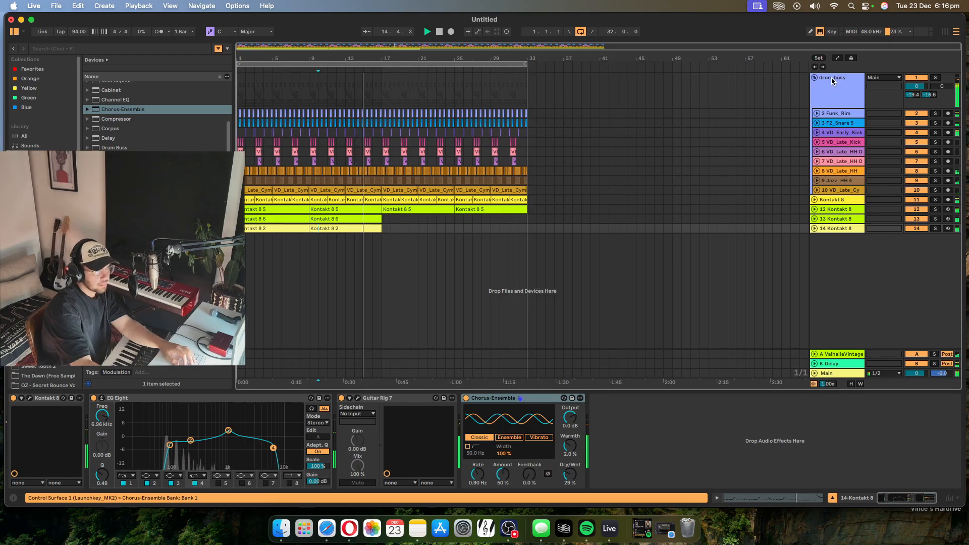
click(814, 77)
right_click(818, 163)
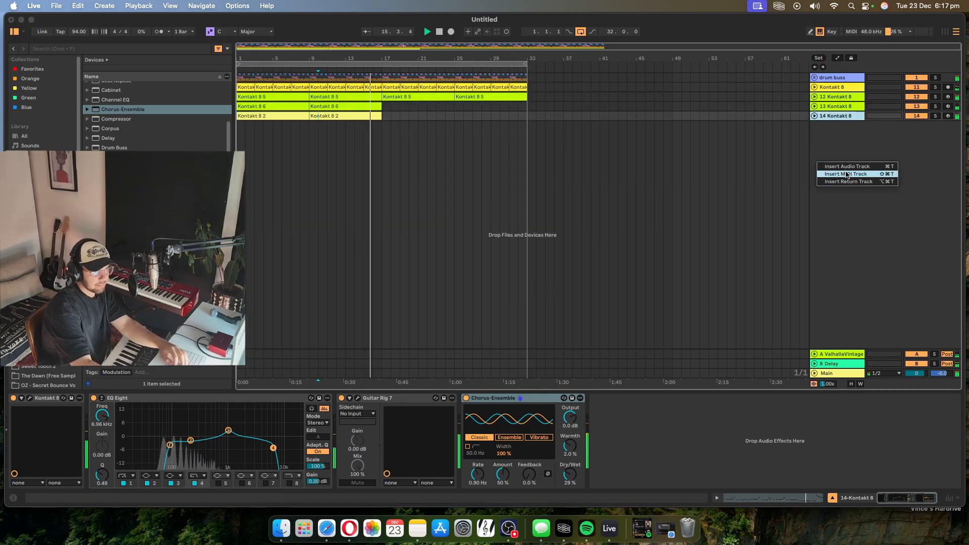
click(845, 174)
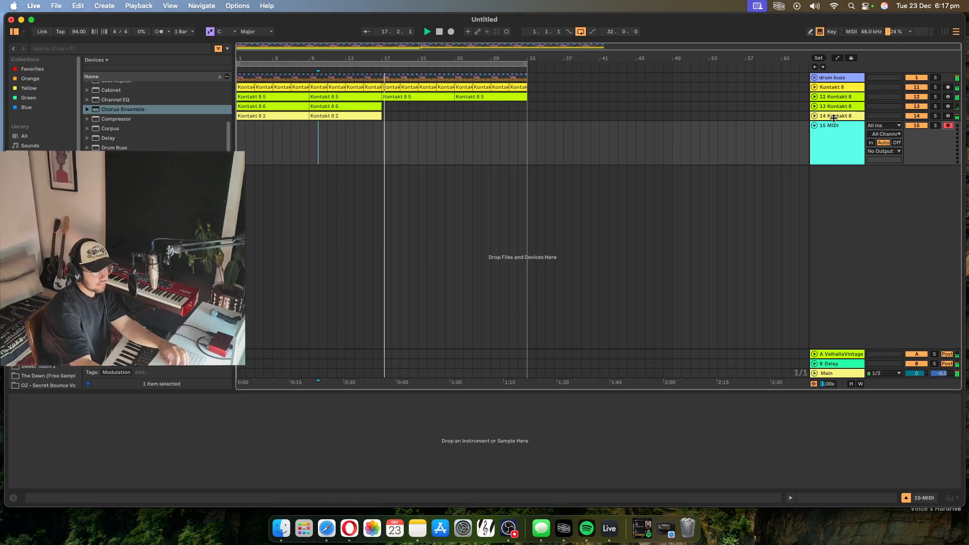
Step: Set Drum Buss Transients to 0.13 and lower the drum buss group's volume to -2.0 dB
click(840, 78)
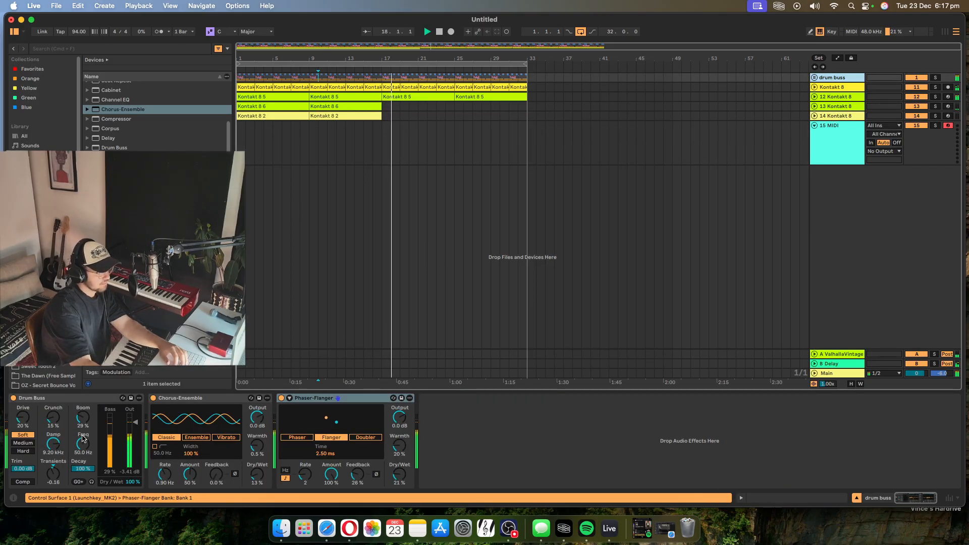
drag(53, 474, 53, 465)
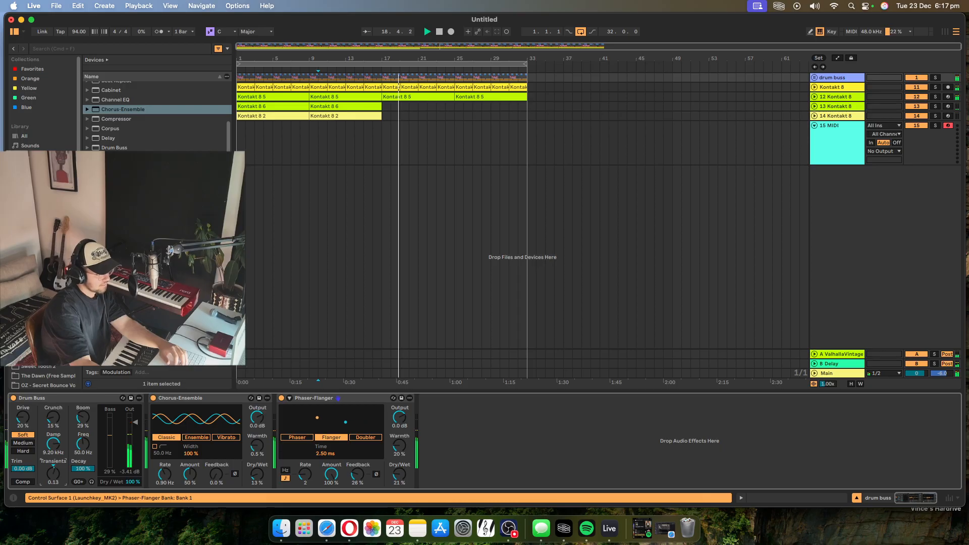
click(373, 146)
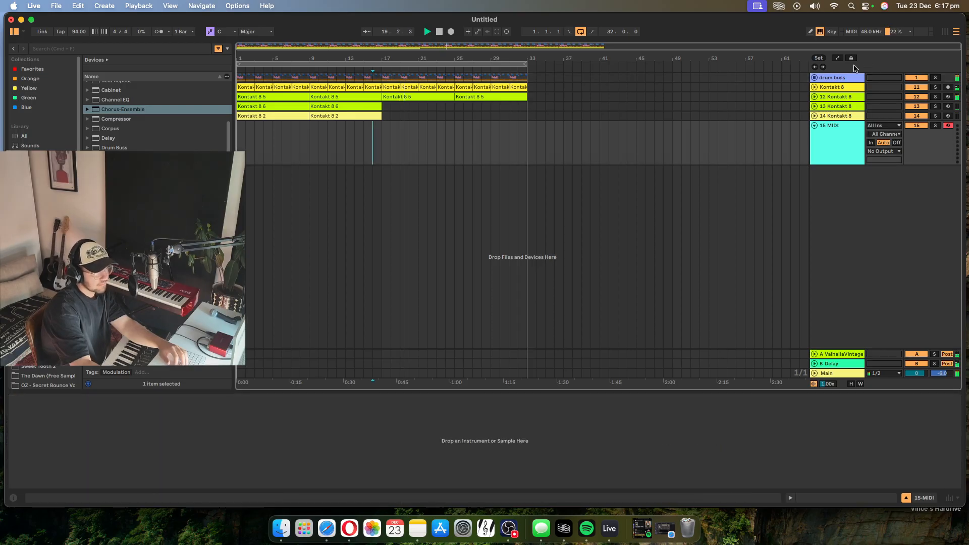
click(814, 78)
drag(916, 86, 915, 87)
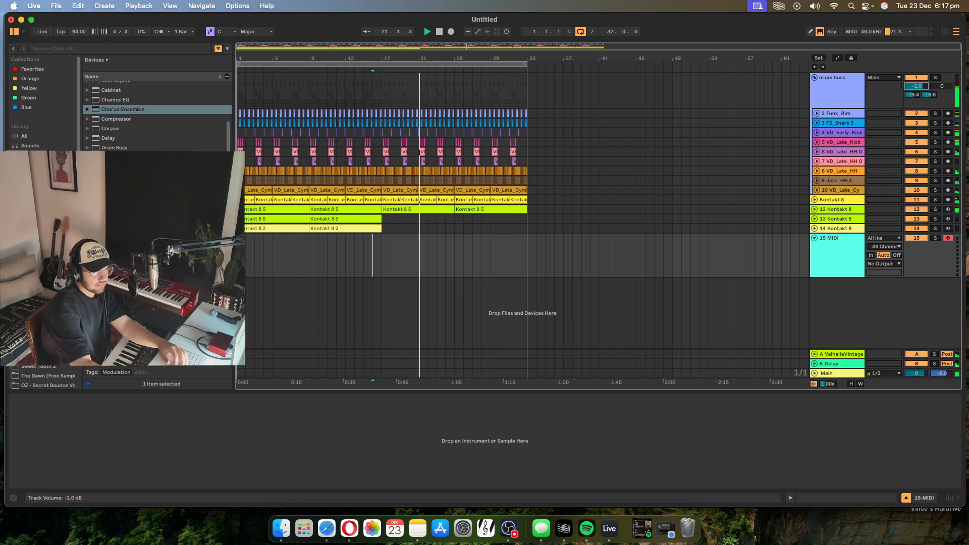
click(814, 78)
Step: Stop playback and select bars 17 to 33 on the 15 MIDI track, keeping the lane free of clips
click(382, 135)
key(space)
drag(382, 136, 445, 141)
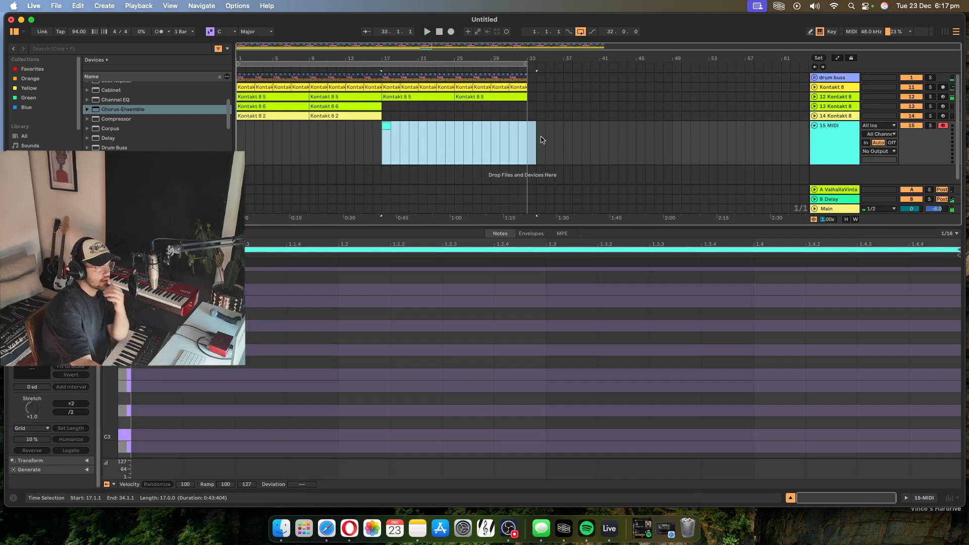
click(423, 142)
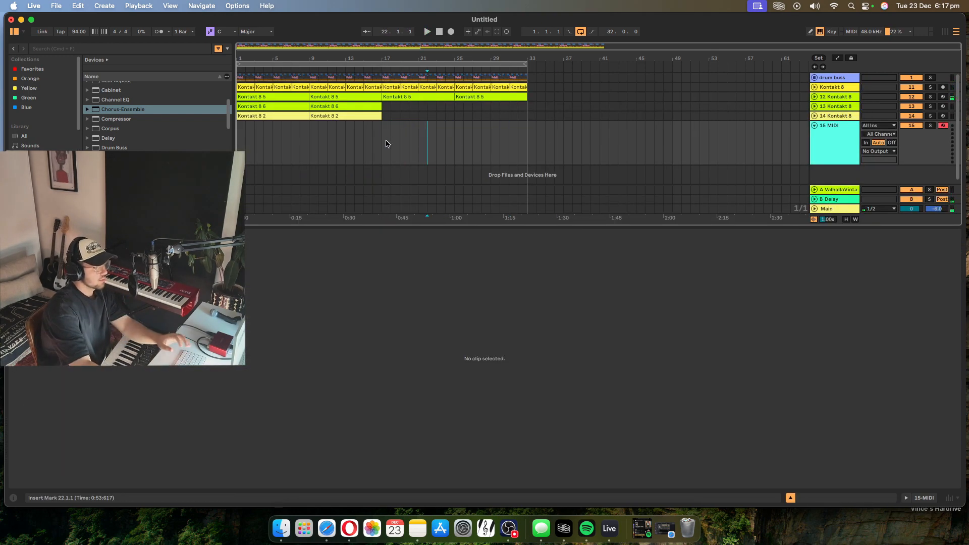
drag(383, 144, 357, 143)
right_click(518, 142)
click(524, 139)
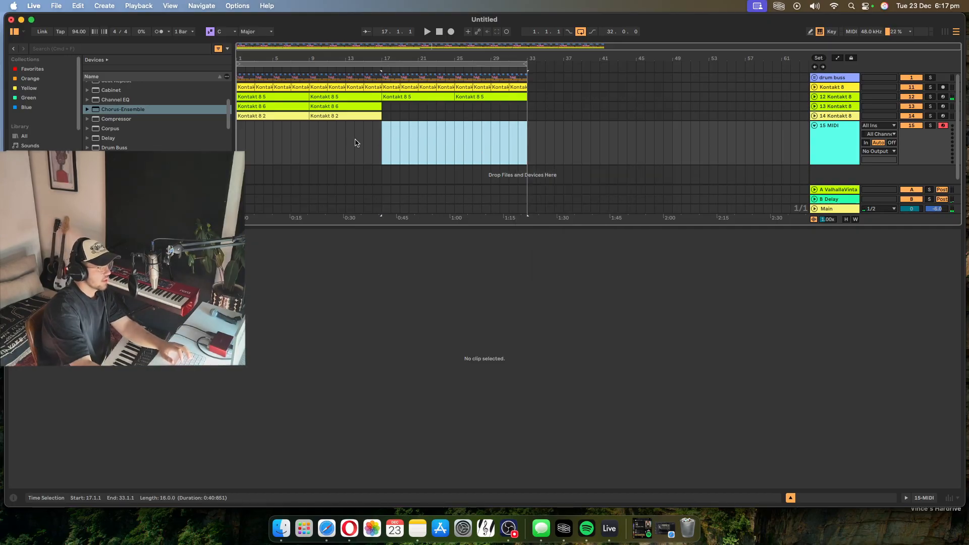
drag(271, 225, 272, 318)
Step: Load Kontakt 8 on the 15 MIDI track and open the Session Guitarist Electric Mint instrument in it
click(31, 212)
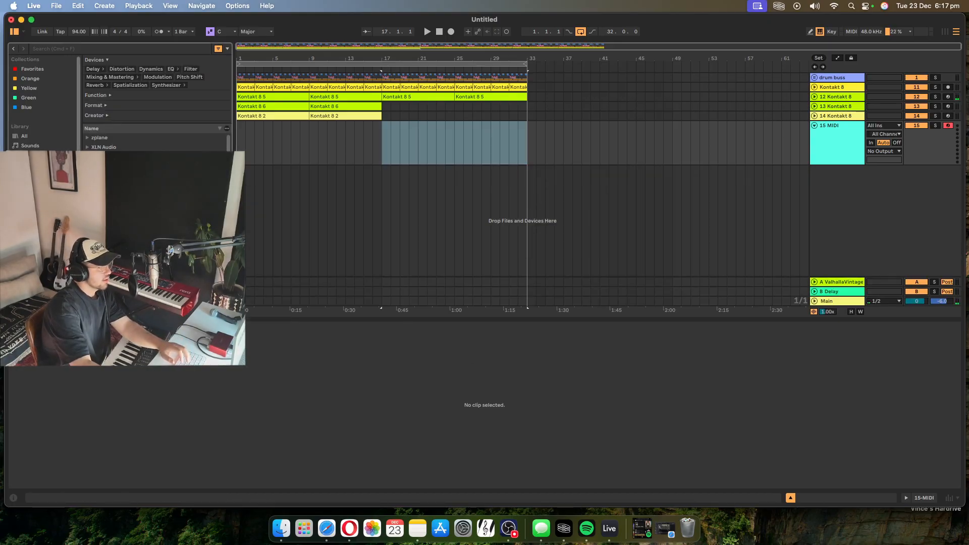
drag(114, 242, 447, 144)
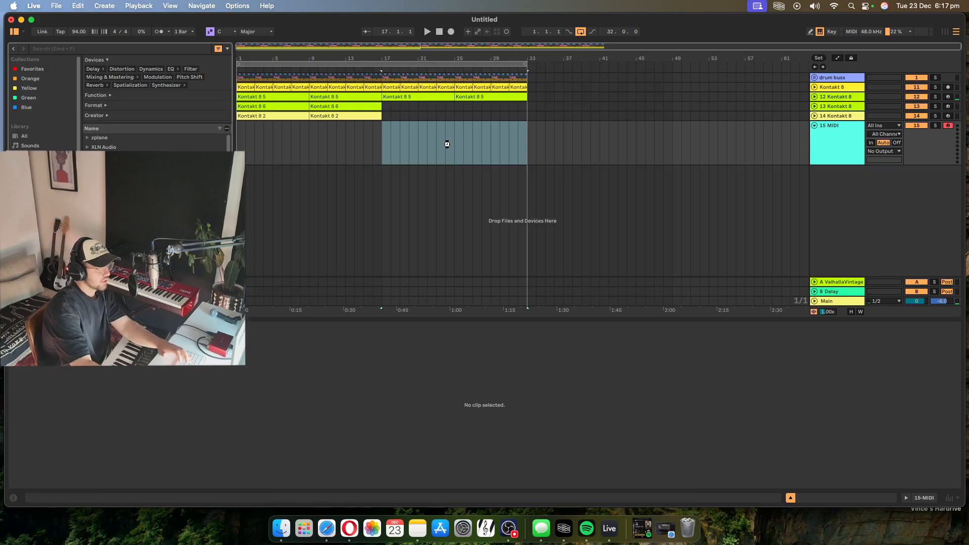
drag(640, 432, 687, 471)
scroll(404, 384, down, 5)
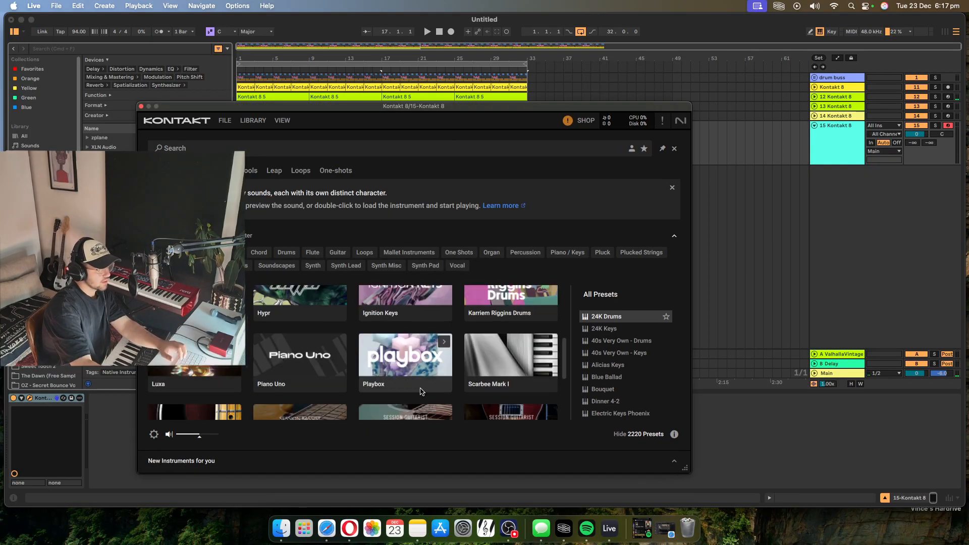
scroll(400, 394, down, 3)
scroll(429, 391, up, 3)
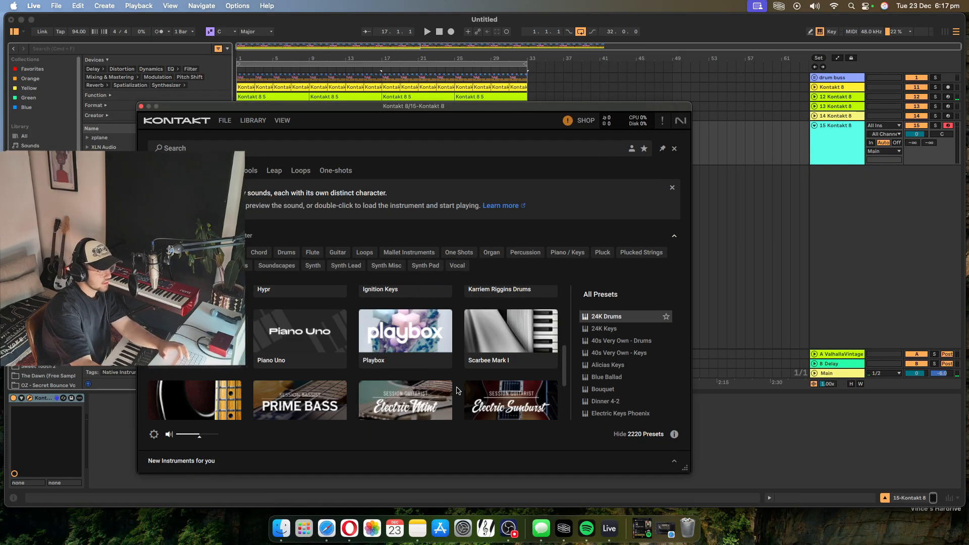
click(443, 390)
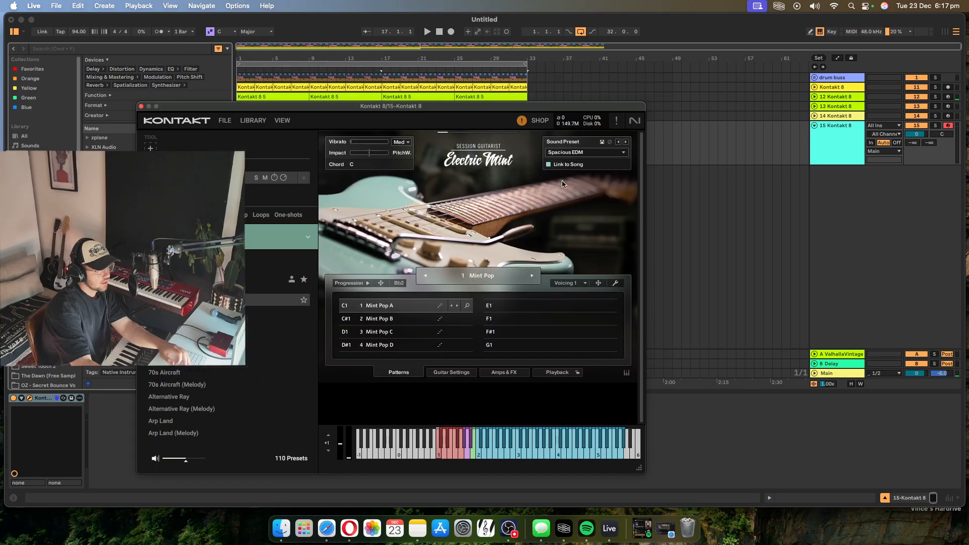
Step: Filter the Electric Mint presets to the Melody bank and load the Soul Food (Melody) preset
drag(368, 107, 515, 49)
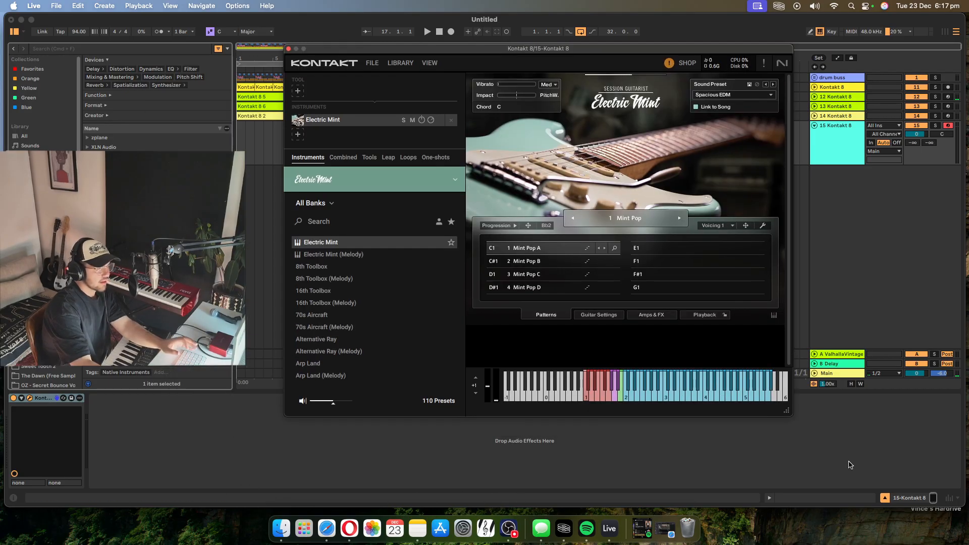
scroll(315, 321, up, 5)
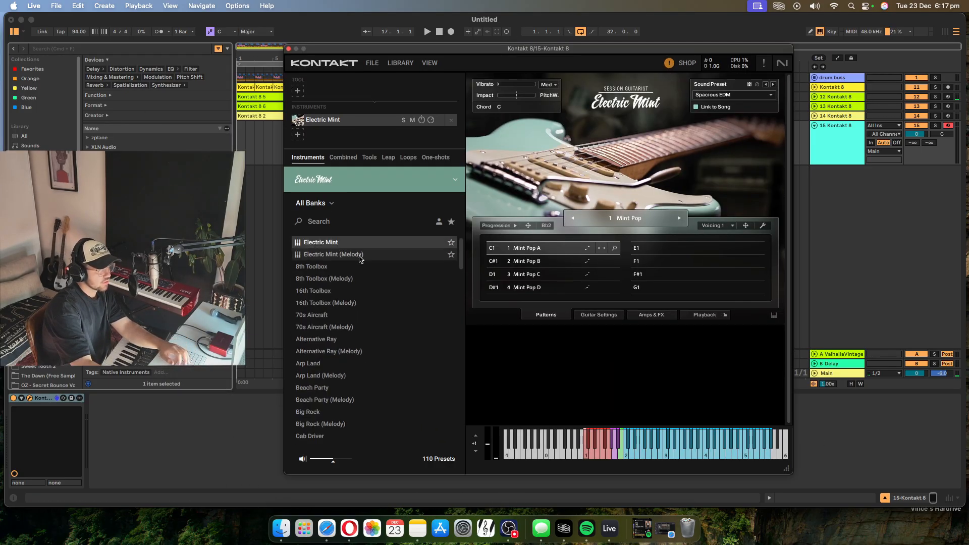
click(312, 202)
click(312, 233)
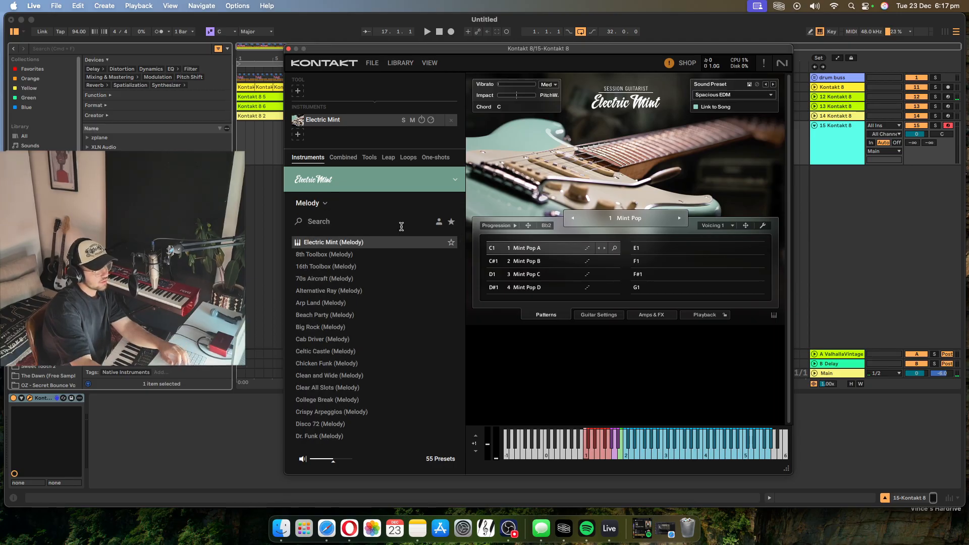
scroll(347, 334, down, 10)
scroll(350, 333, down, 3)
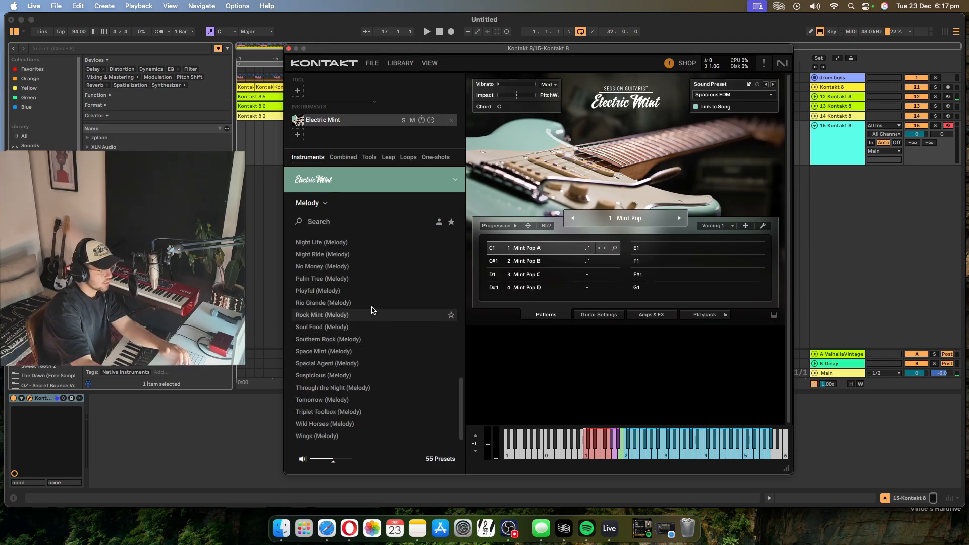
scroll(375, 307, up, 3)
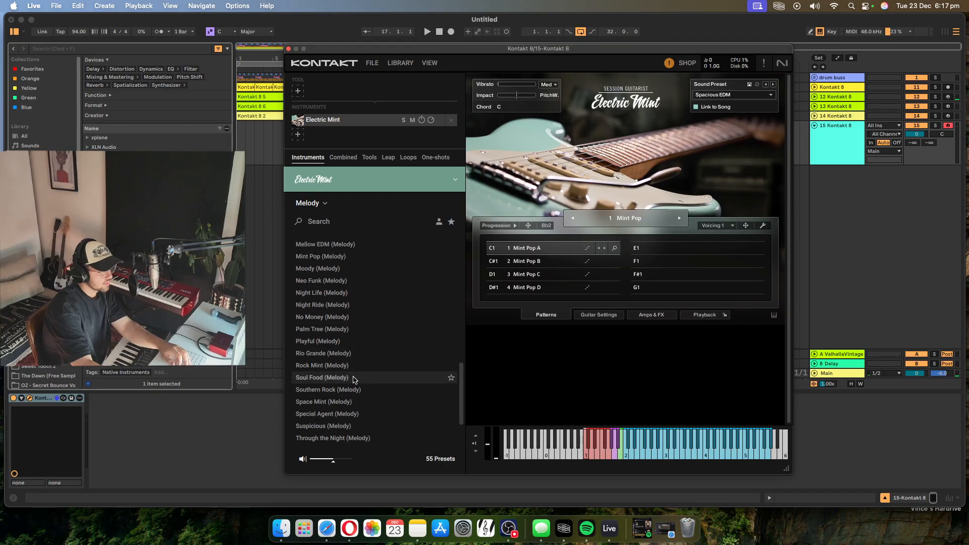
click(361, 377)
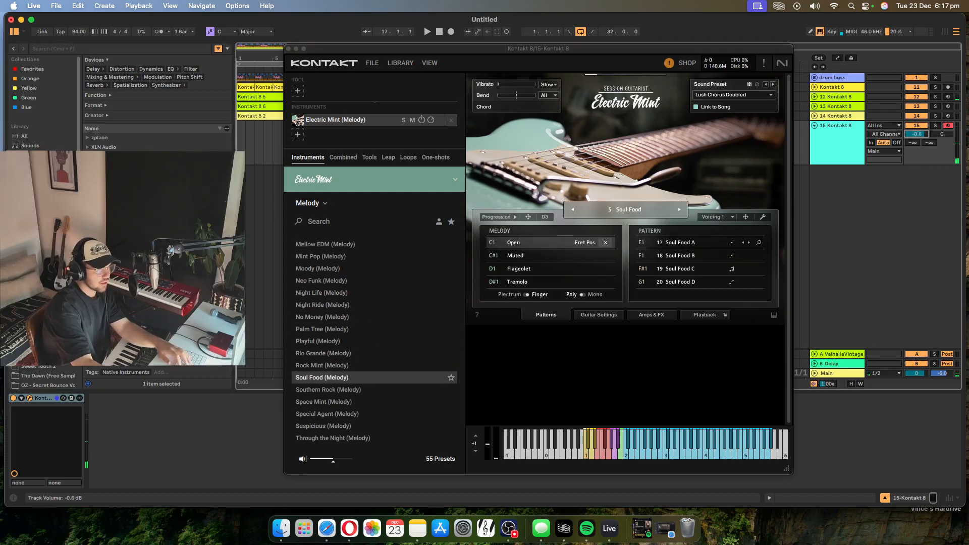
Step: Set the tuning detune of the Soul Food guitar to 41 % in its guitar settings and open its Amps & FX page
click(704, 314)
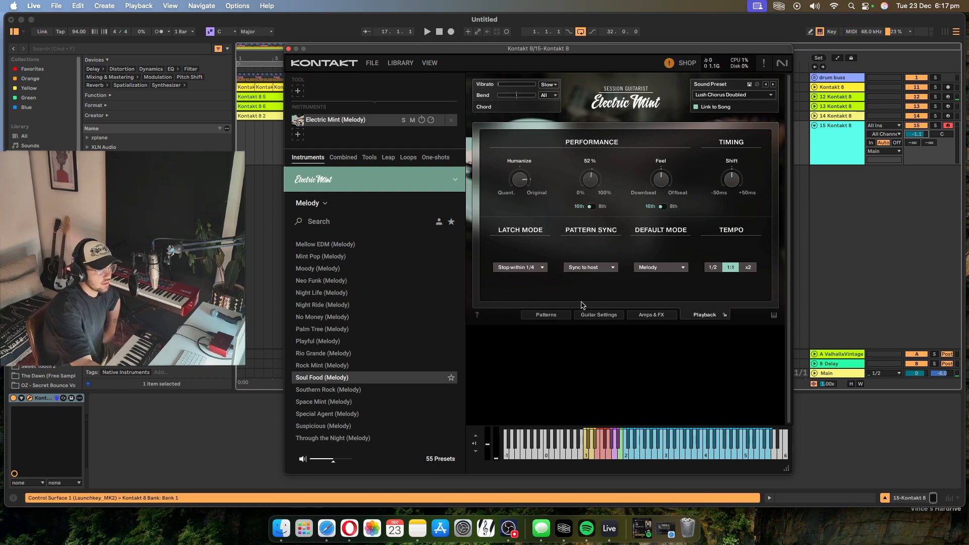
click(600, 315)
drag(725, 276, 720, 224)
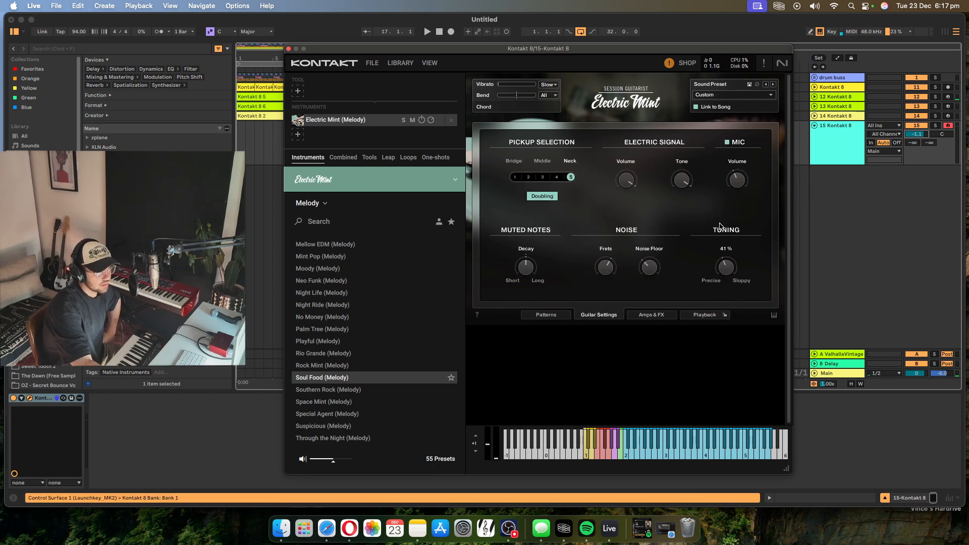
click(555, 314)
click(654, 315)
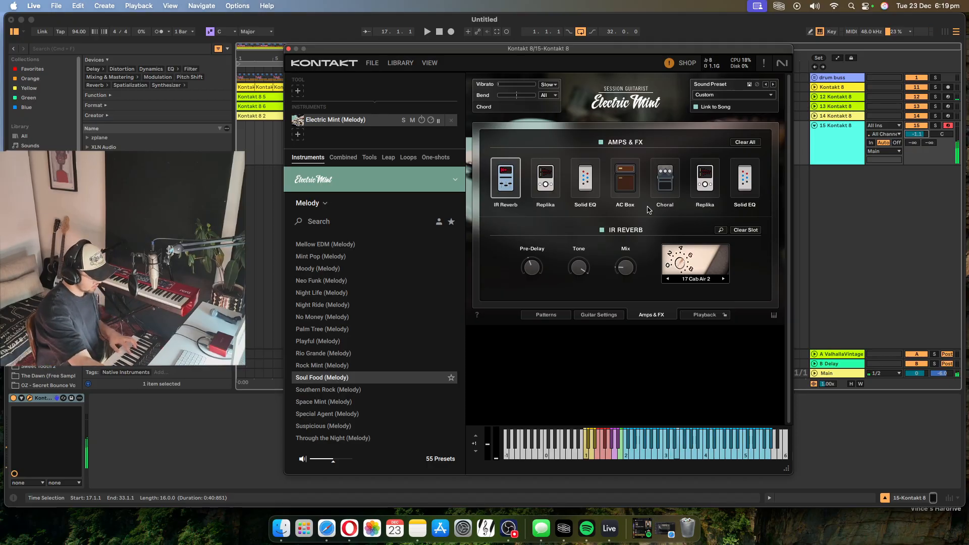
Step: Clear all amps and effects from the Electric Mint melody guitar and close the Kontakt window
click(289, 49)
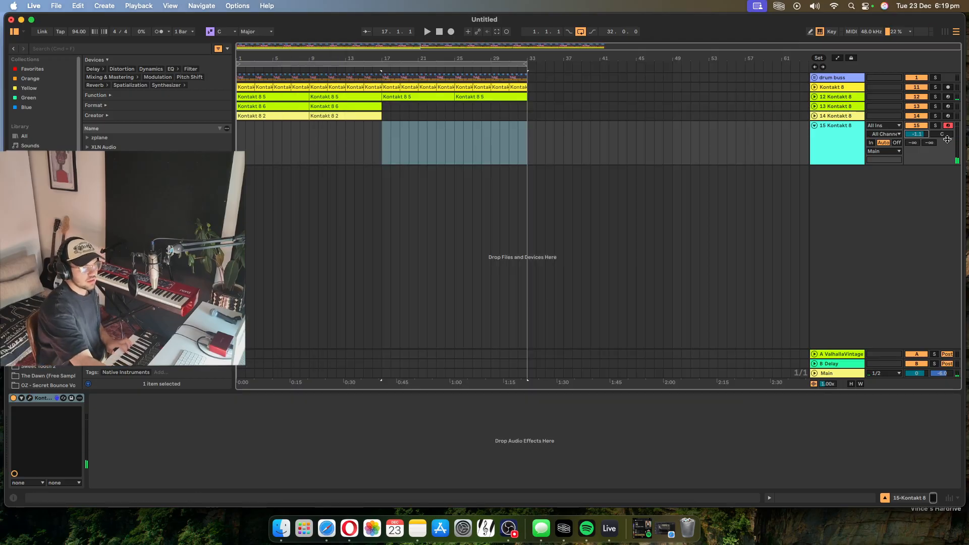
click(30, 398)
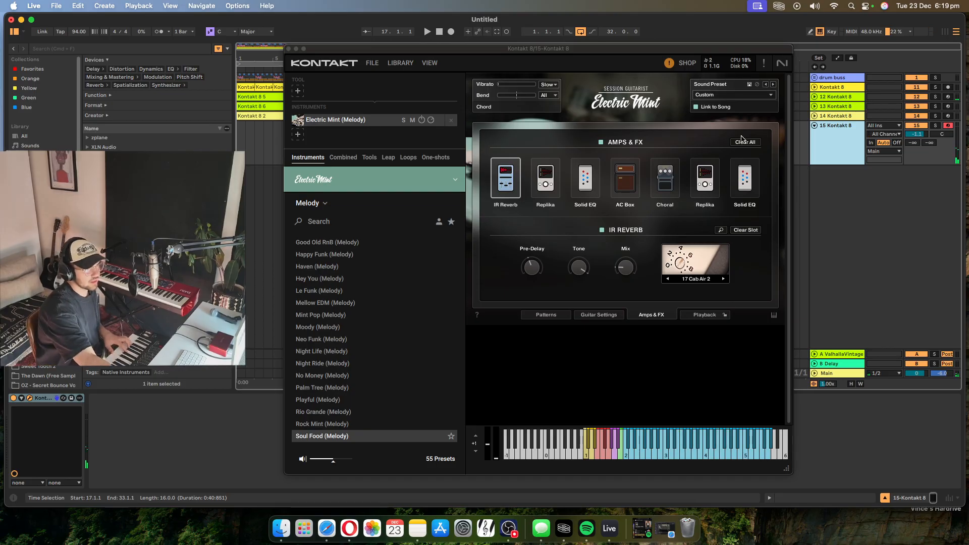
click(603, 314)
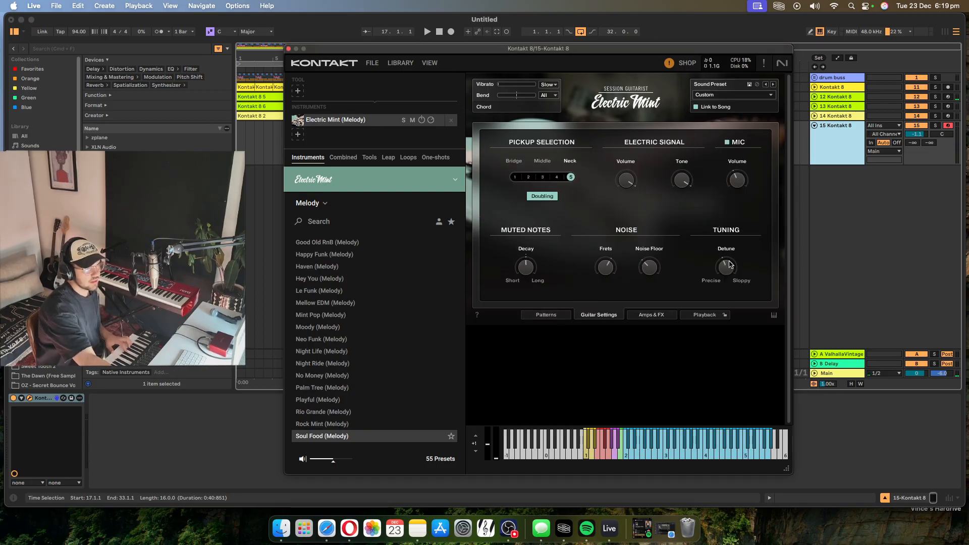
click(651, 315)
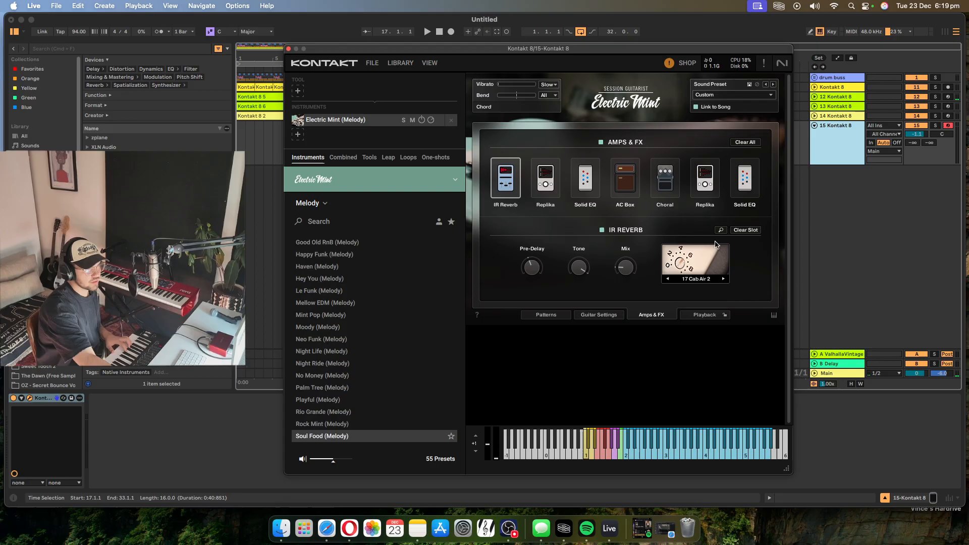
click(742, 142)
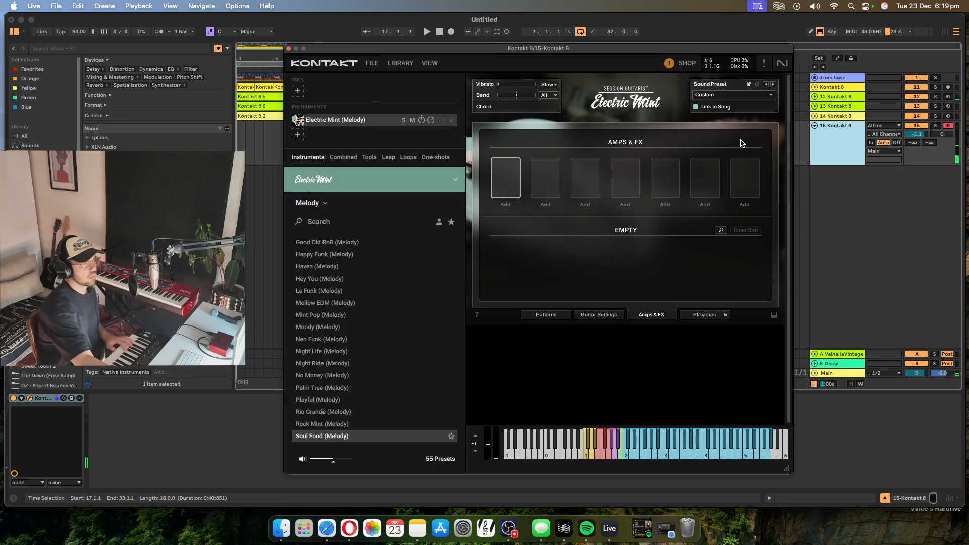
click(288, 49)
Step: Set the 15 Kontakt 8 track volume to -0.5 dB during playback and record the guitar melody from about bar 16 to bar 25
key(space)
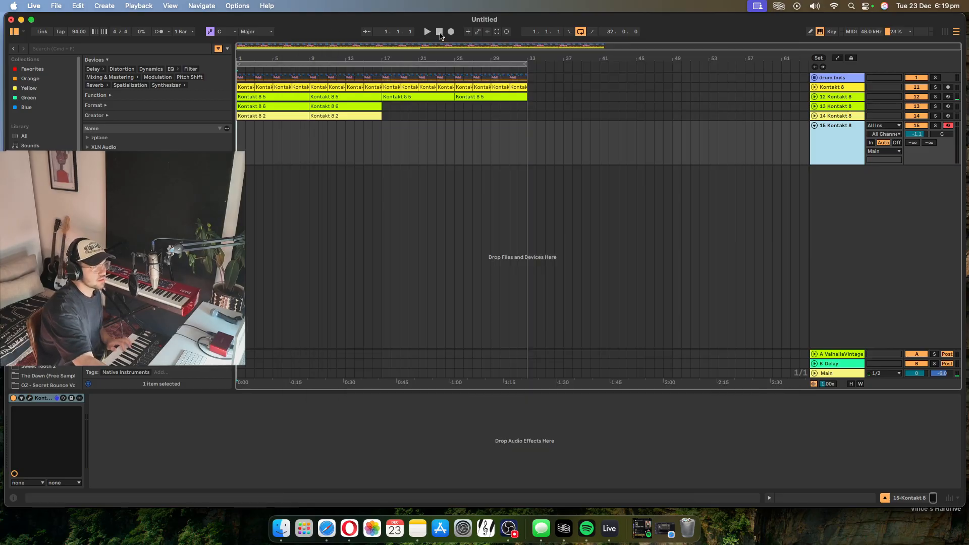
drag(918, 137, 920, 136)
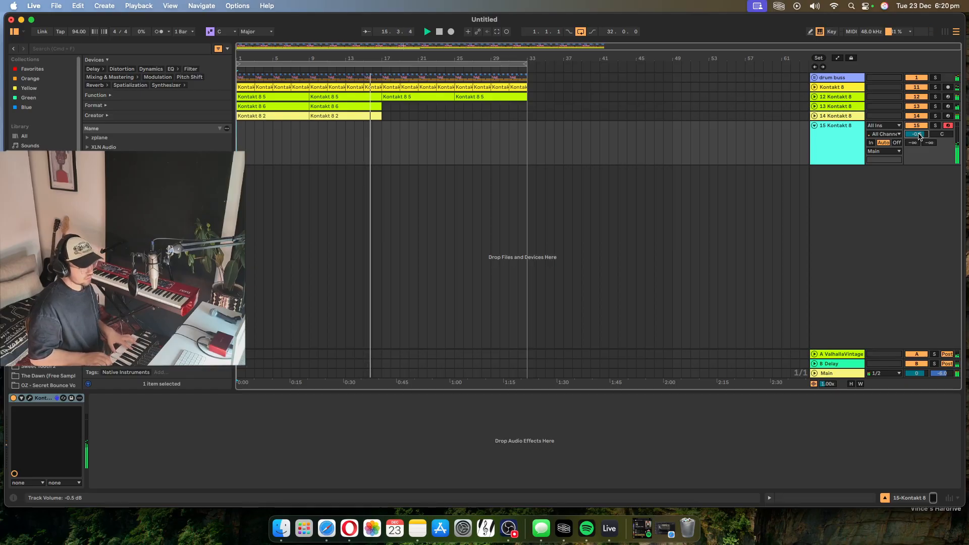
click(448, 32)
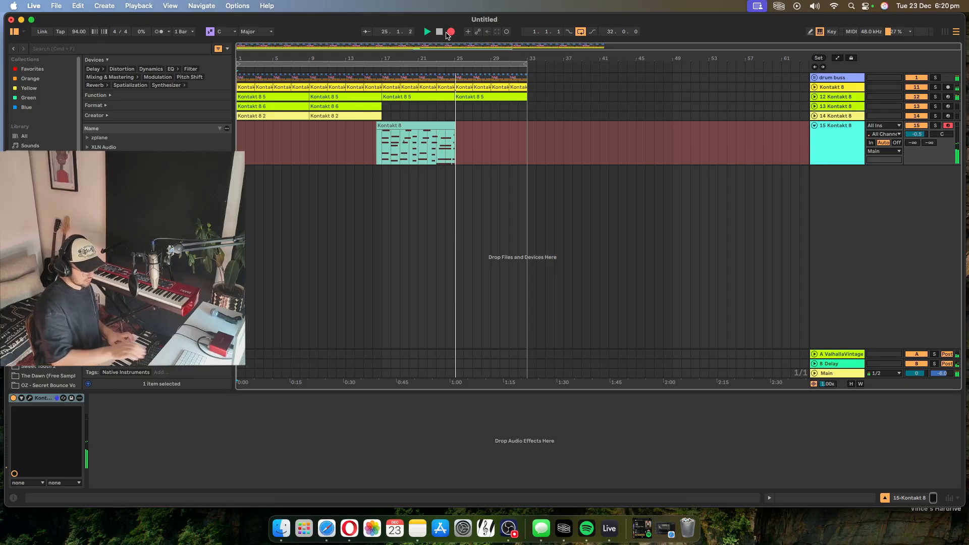
key(space)
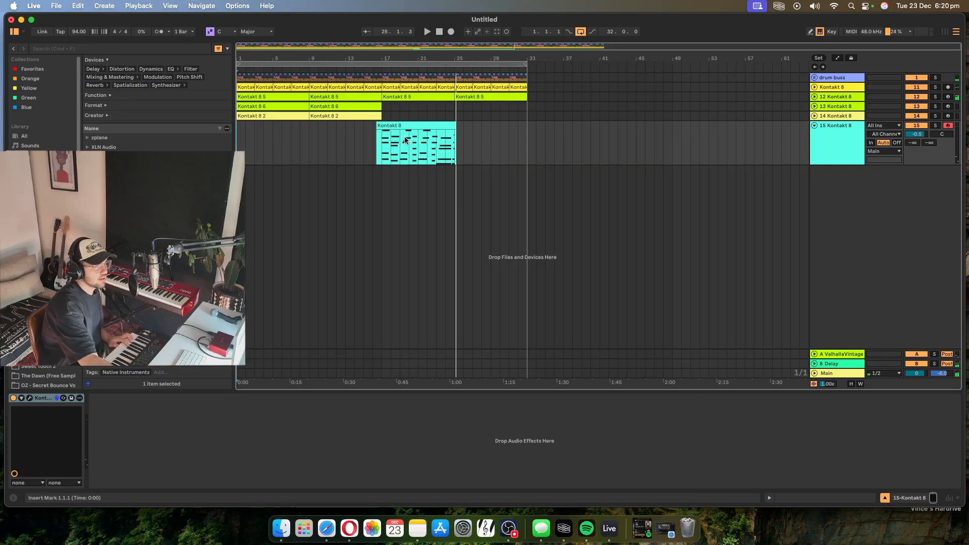
Step: Delete the recorded guitar part between bars 19 and 27, and record a new phrase from about bar 22 to bar 25
drag(469, 147, 400, 144)
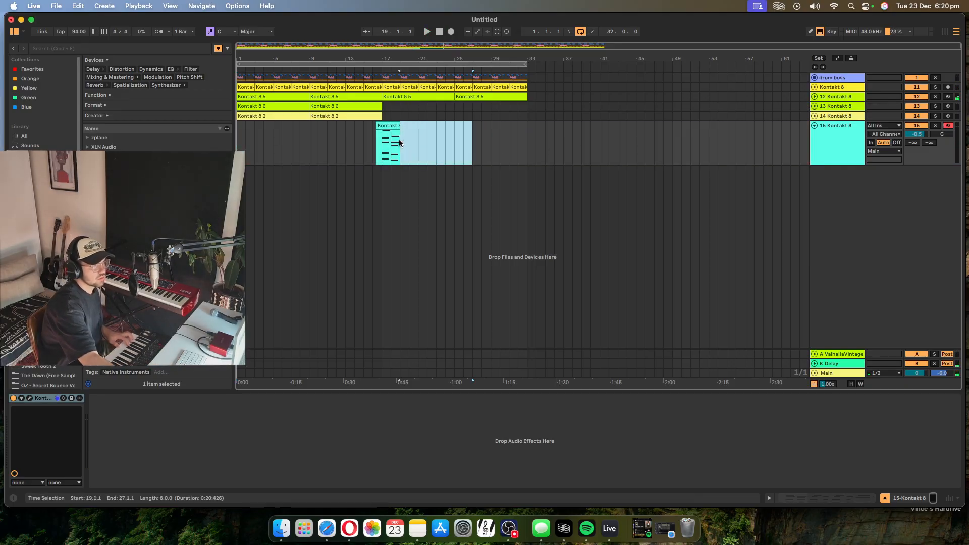
key(Delete)
click(433, 136)
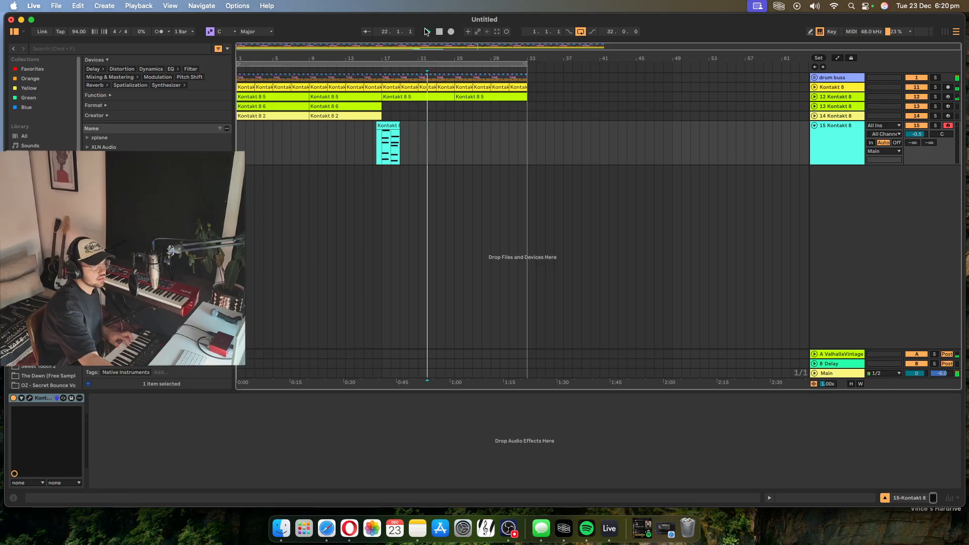
click(427, 31)
click(451, 31)
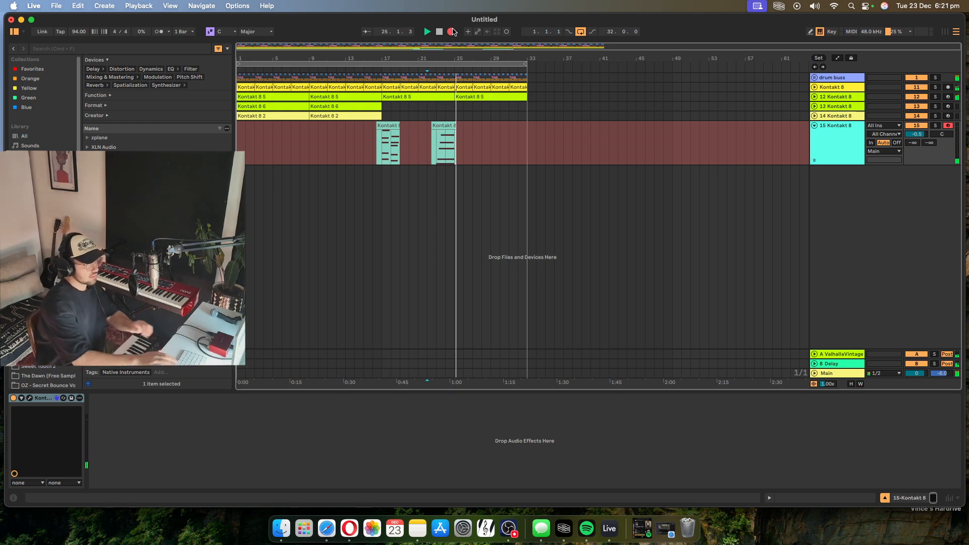
key(space)
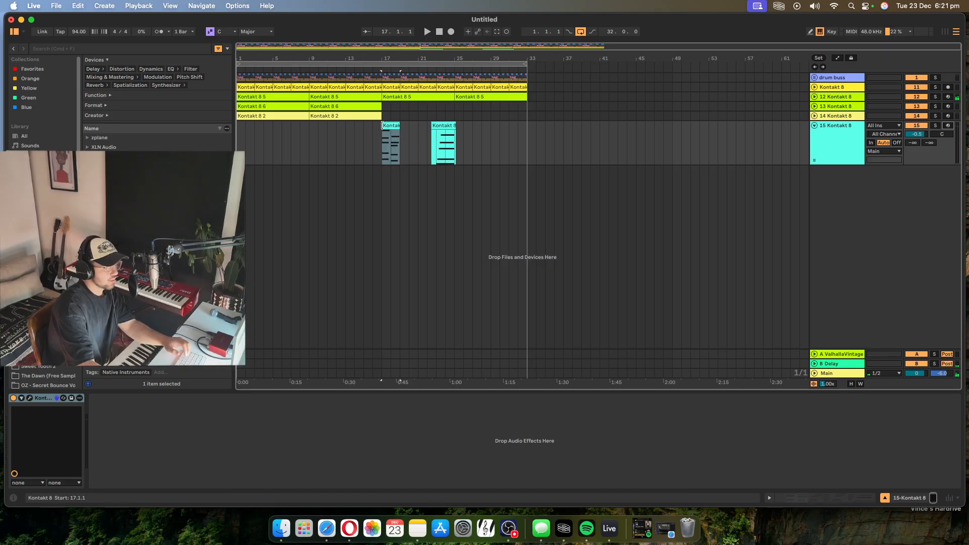
Step: Add Guitar Rig 7 after Kontakt on the 15 Kontakt 8 track and filter its presets to the Guitar input source
key(super+f)
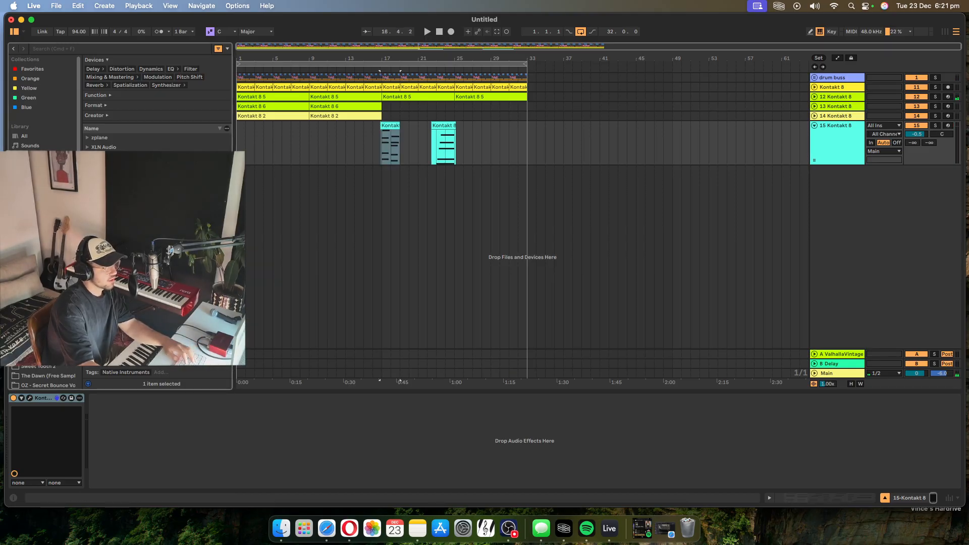
key(Return)
click(282, 161)
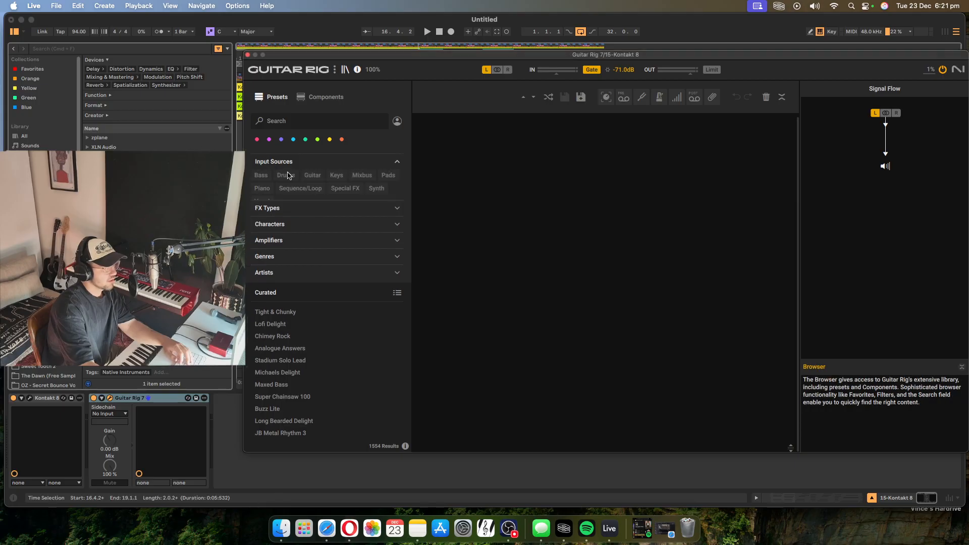
click(312, 175)
scroll(317, 392, down, 5)
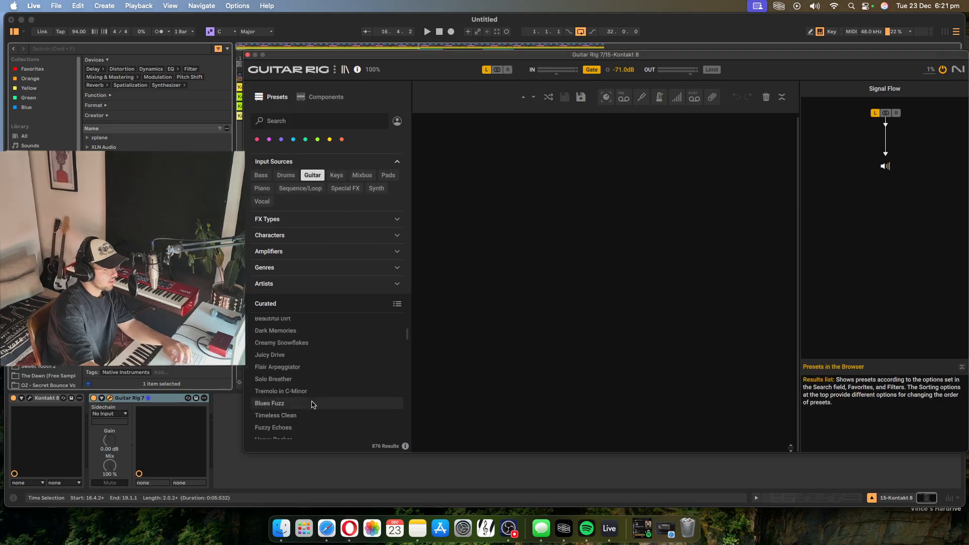
Step: Narrow the Guitar Rig presets to the Funk & Soul genre and load the Basic Jazz Amp preset
click(309, 219)
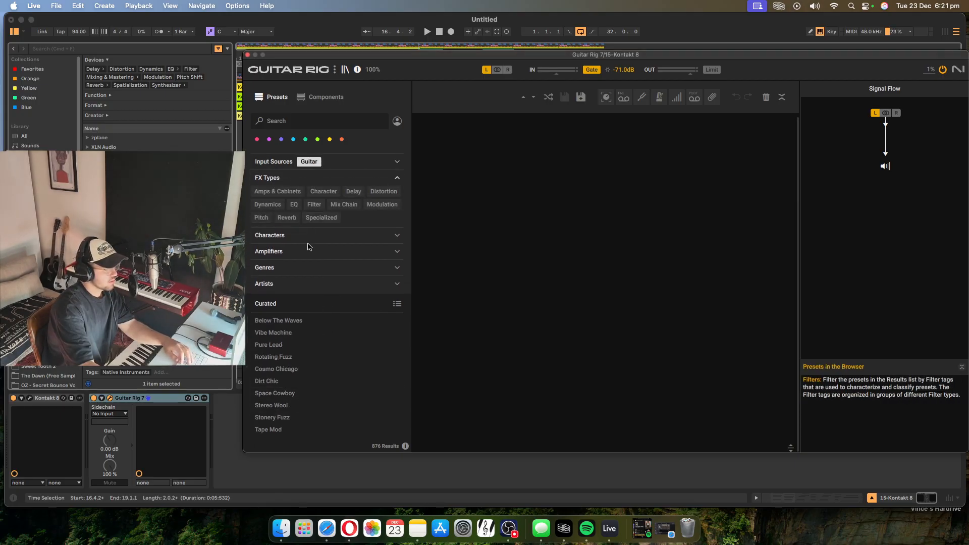
click(293, 235)
click(288, 283)
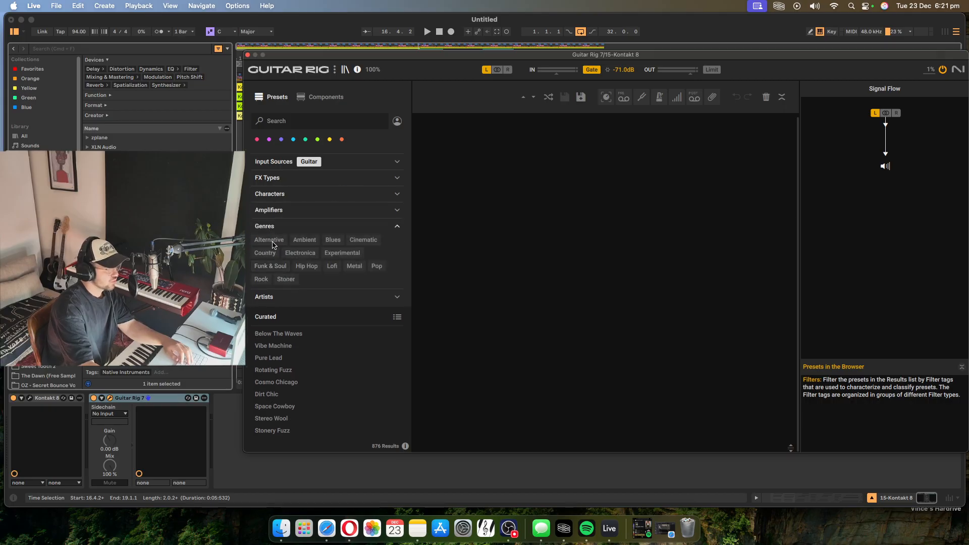
click(280, 264)
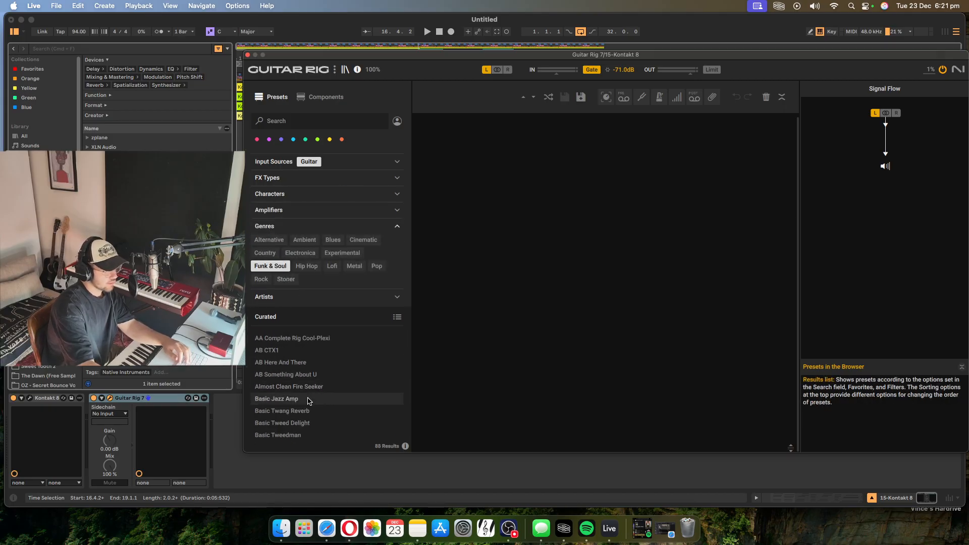
click(309, 398)
drag(400, 61, 742, 61)
click(380, 176)
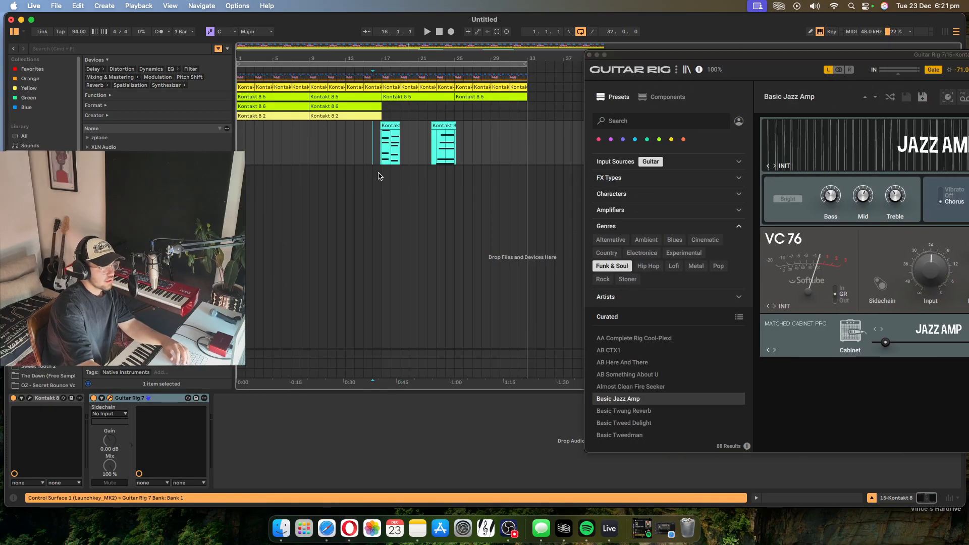
Step: Try the Funky Auto-Wah preset in Guitar Rig and play the guitar clip from bar 17
drag(635, 59, 528, 31)
scroll(580, 404, down, 10)
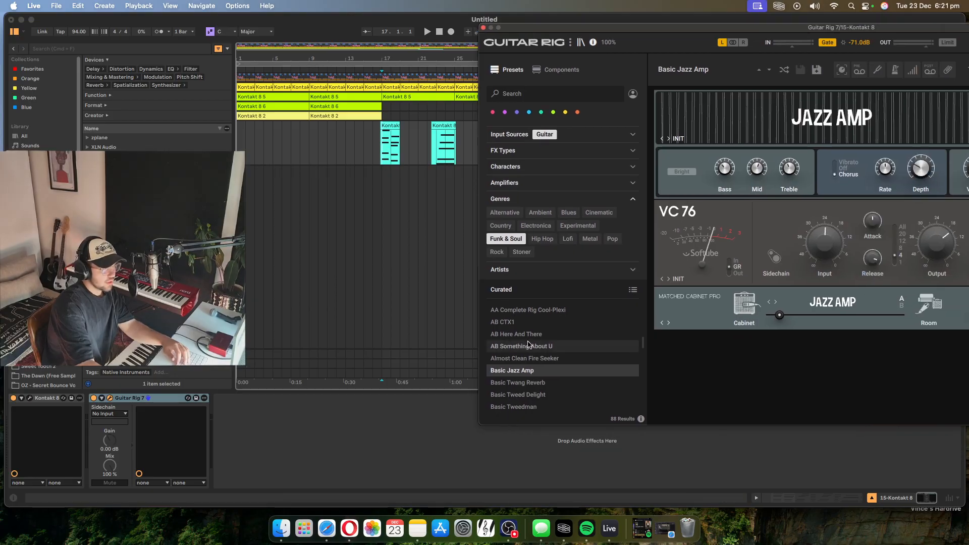
scroll(555, 353, up, 4)
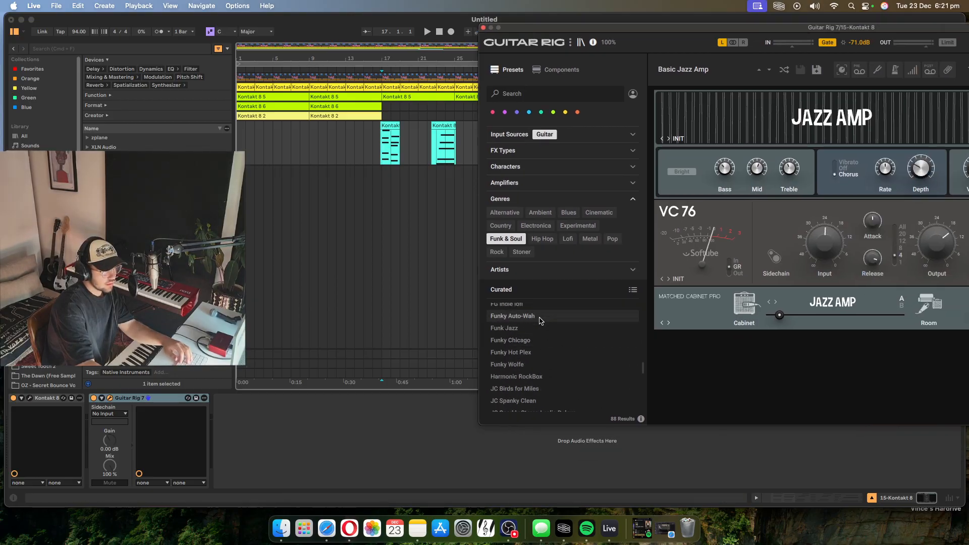
click(551, 328)
click(550, 316)
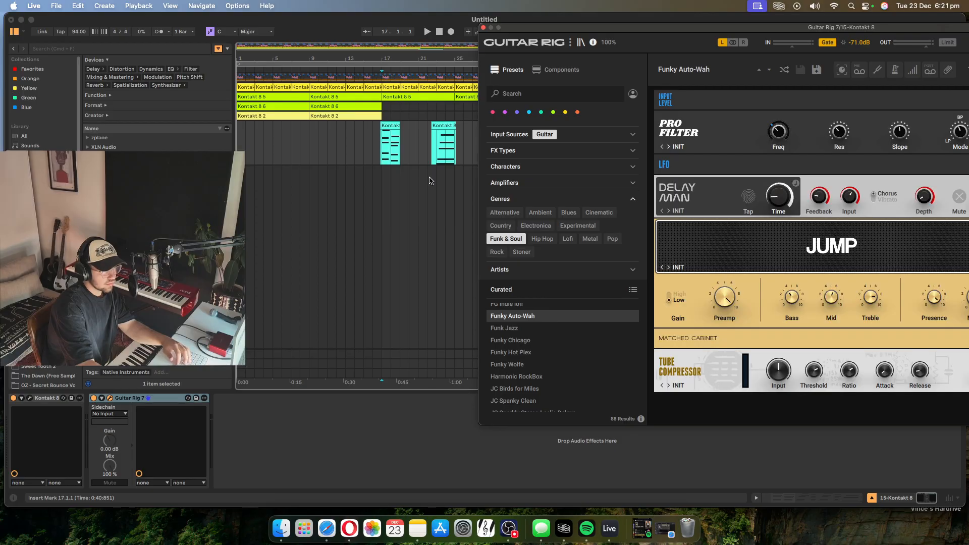
click(382, 182)
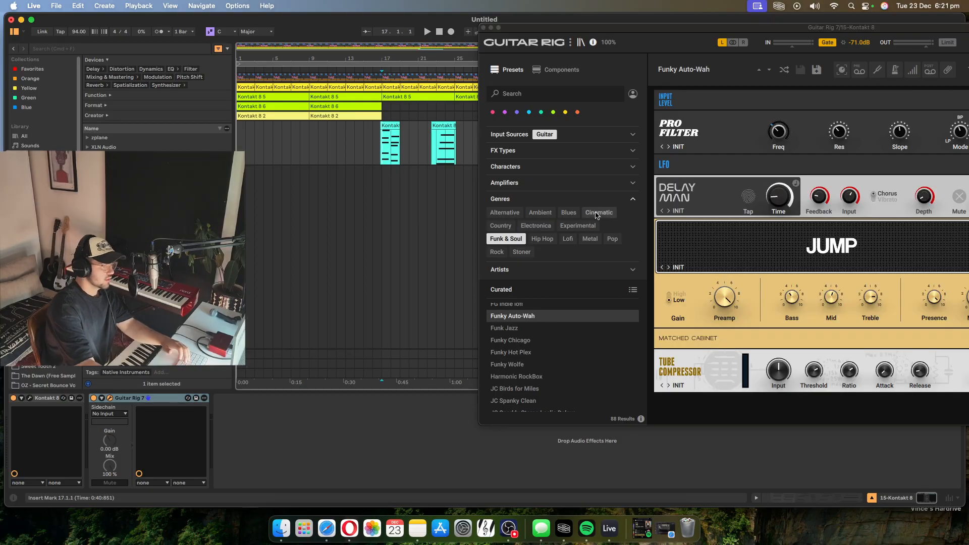
key(space)
Step: Load the Funk Jazz preset in Guitar Rig while the guitar clip plays
drag(714, 30, 555, 72)
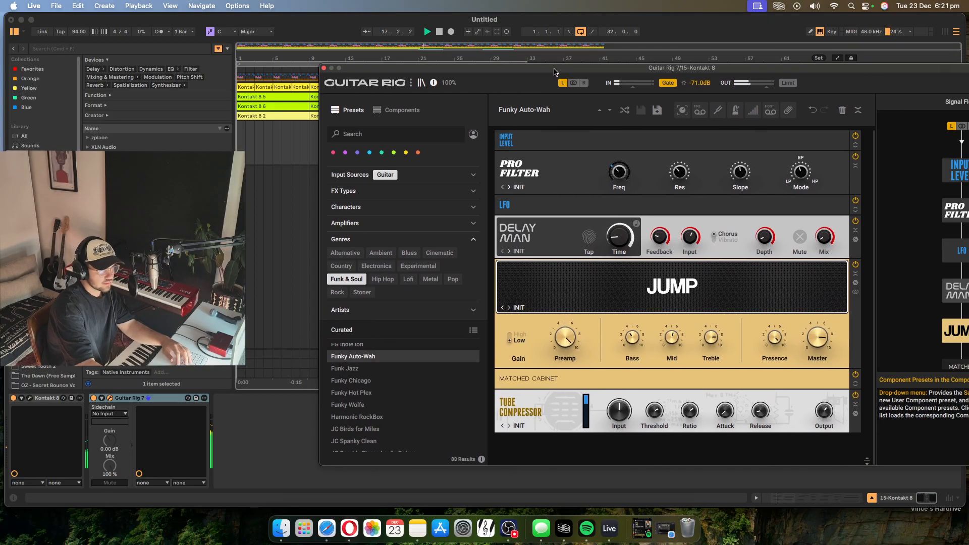
click(379, 368)
scroll(390, 398, up, 3)
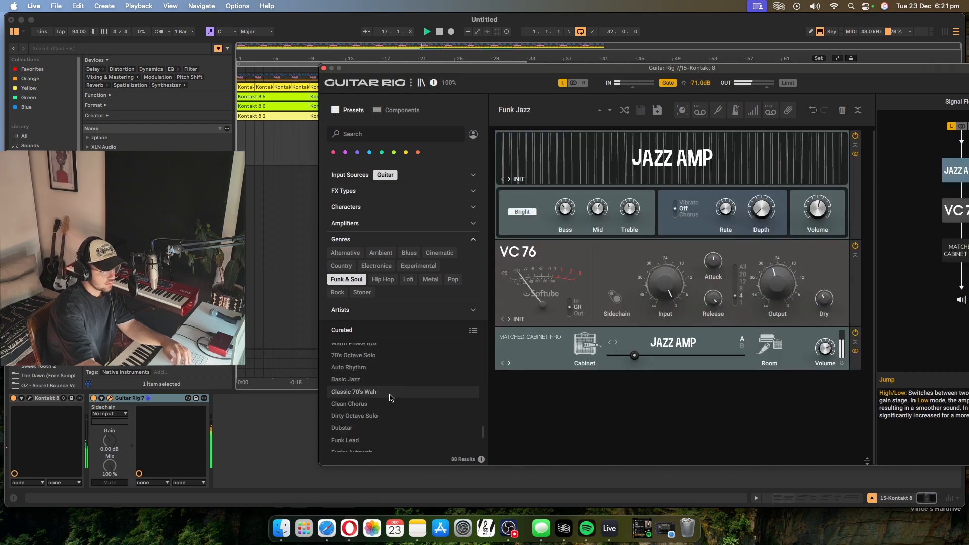
Step: Load the Classic 70's Wah preset in Guitar Rig and adjust the Psyche Delay's mix and time while the guitar clip plays
drag(523, 71, 402, 142)
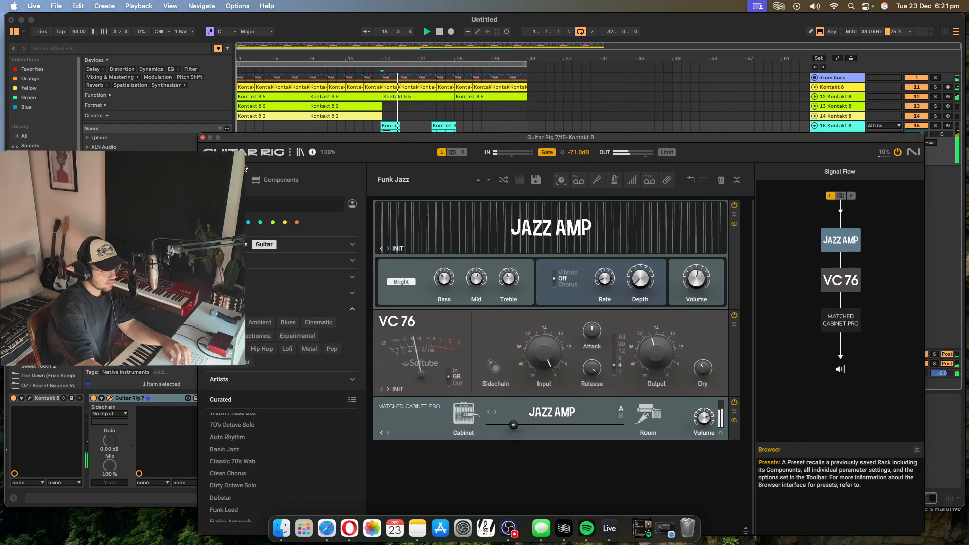
click(232, 462)
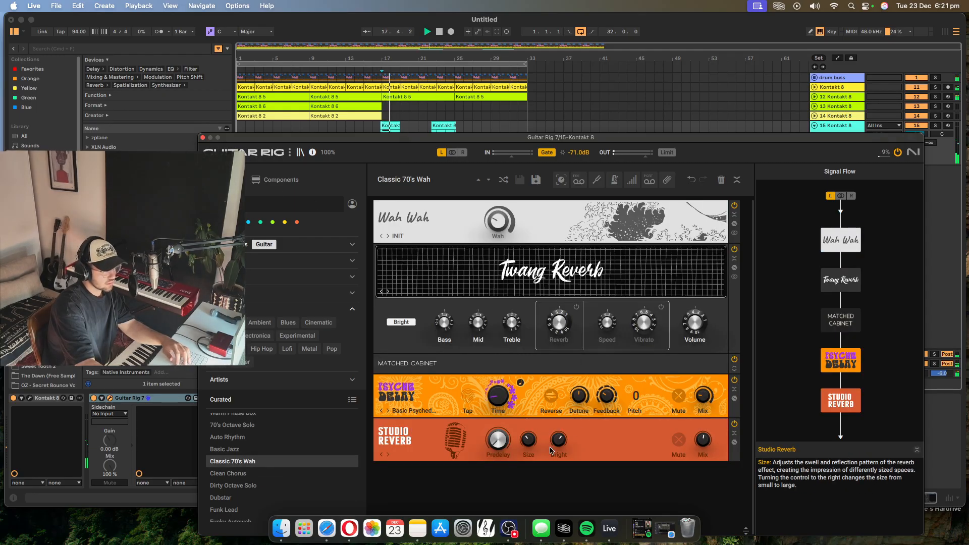
drag(702, 396, 703, 376)
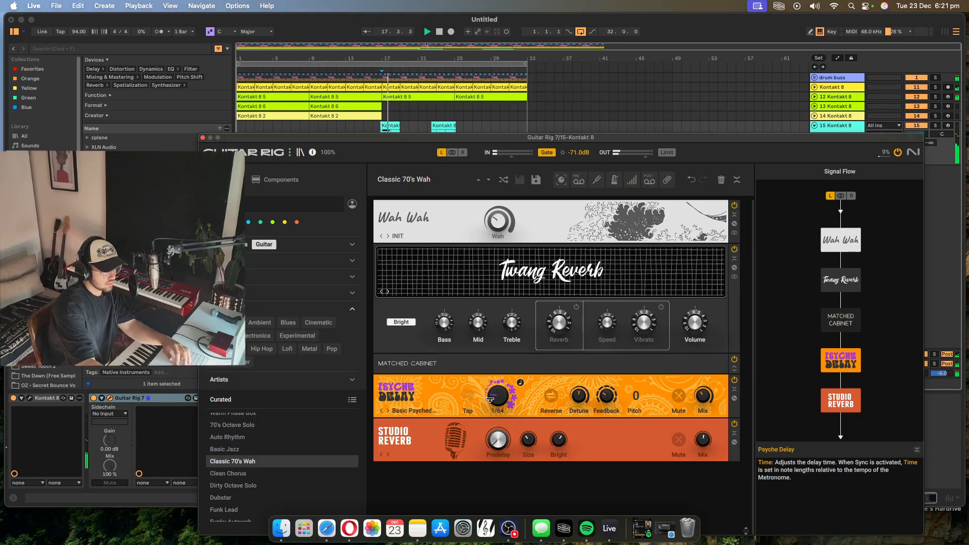
drag(498, 396, 498, 391)
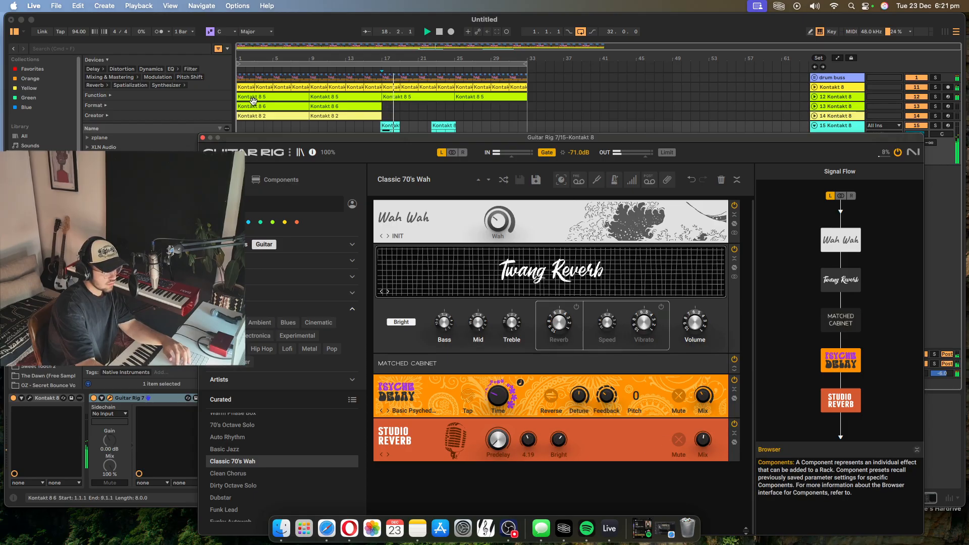
key(space)
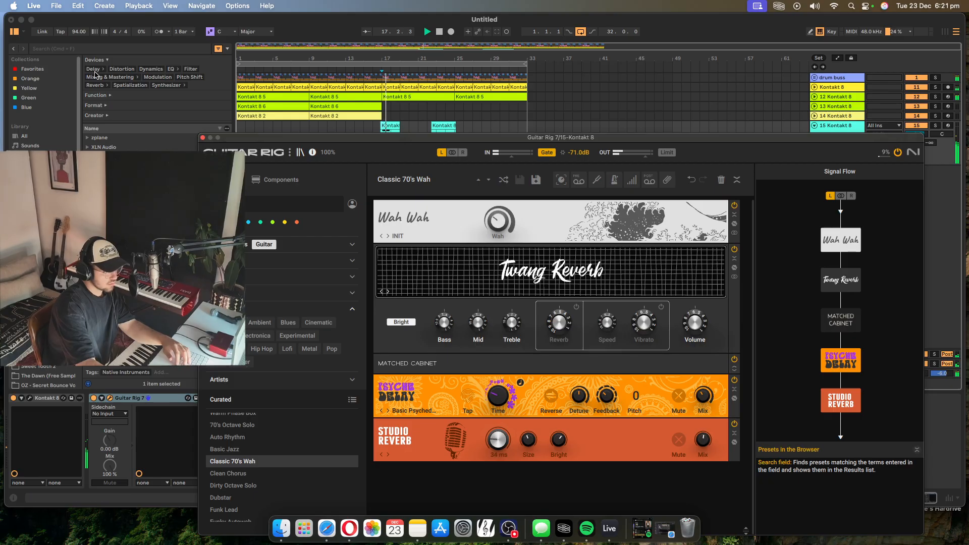
click(202, 139)
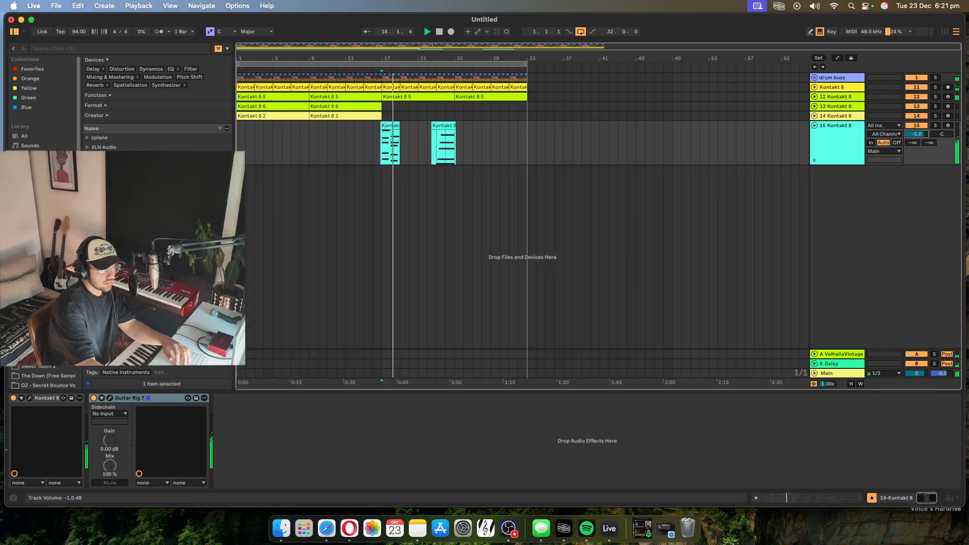
Step: Duplicate the guitar clip at bar 17 so that the copy starts at bar 19
key(super+d)
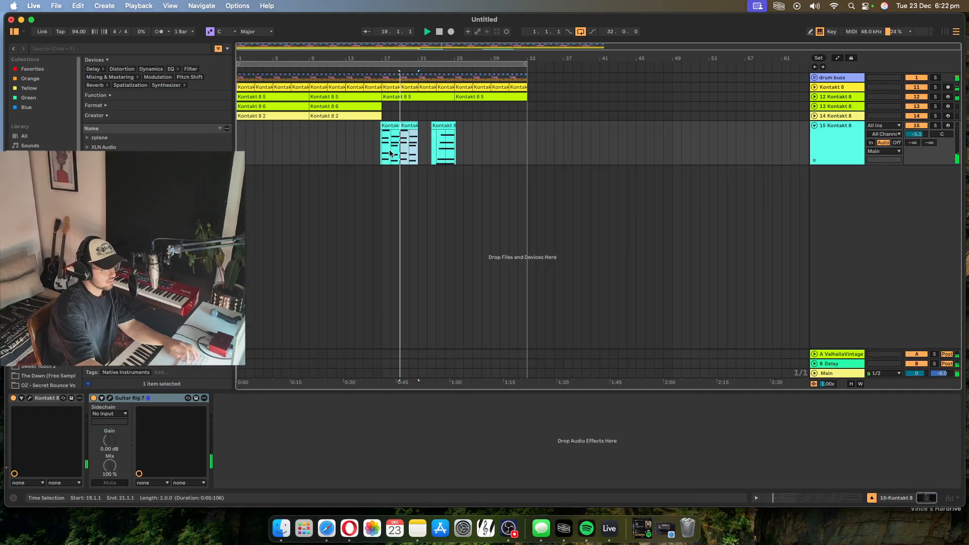
key(plus)
key(plus)
key(plus)
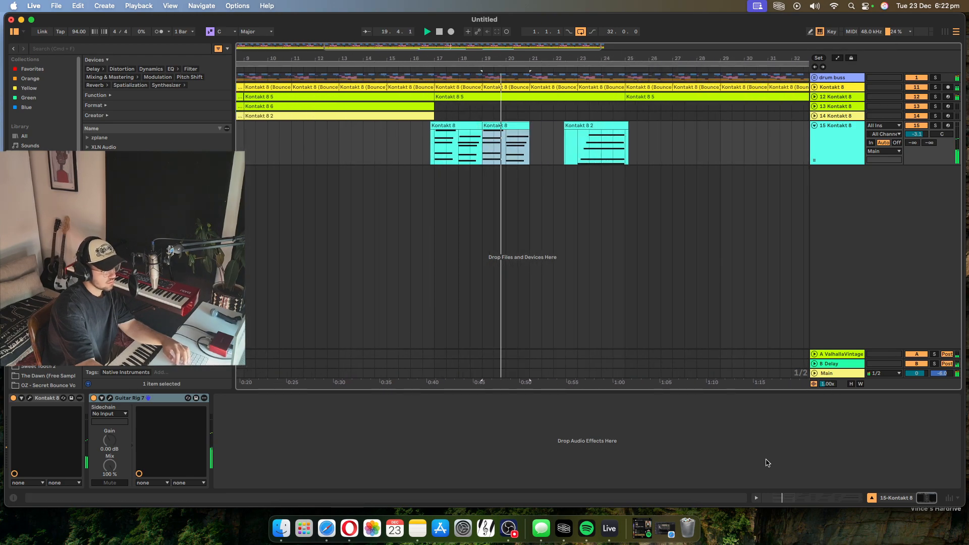
Step: Delete the E4 to G#4 notes from the last chord of the duplicated guitar clip
click(789, 498)
drag(588, 411, 585, 353)
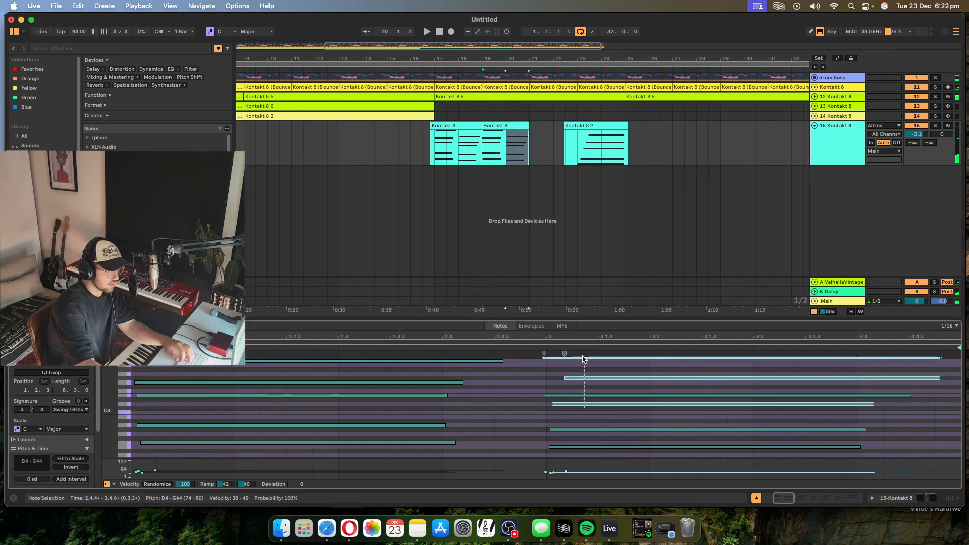
scroll(596, 393, down, 4)
scroll(602, 417, up, 3)
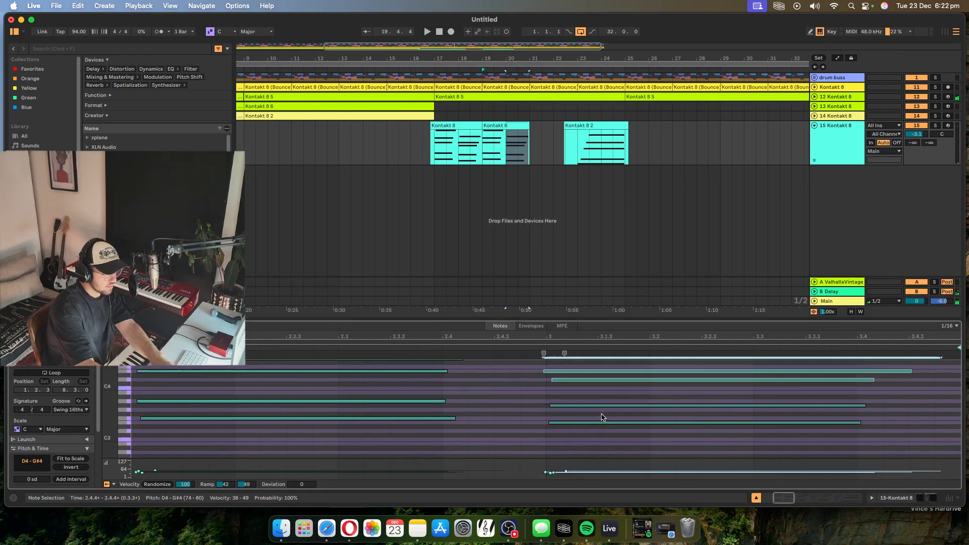
click(579, 395)
scroll(580, 395, up, 2)
drag(580, 372, 566, 397)
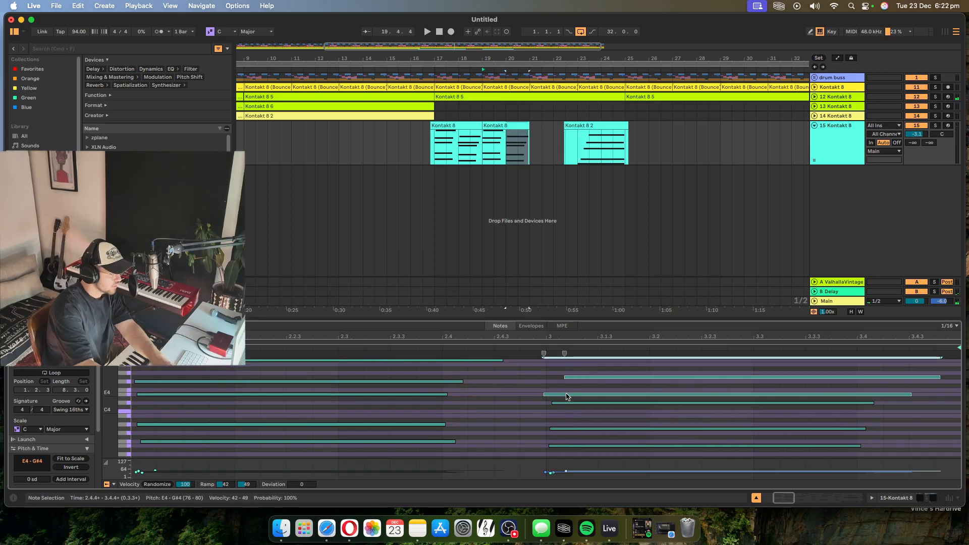
key(Delete)
Step: Add an E4 to that last chord, starting slightly late and held to the clip's end, with velocity 32
double_click(557, 397)
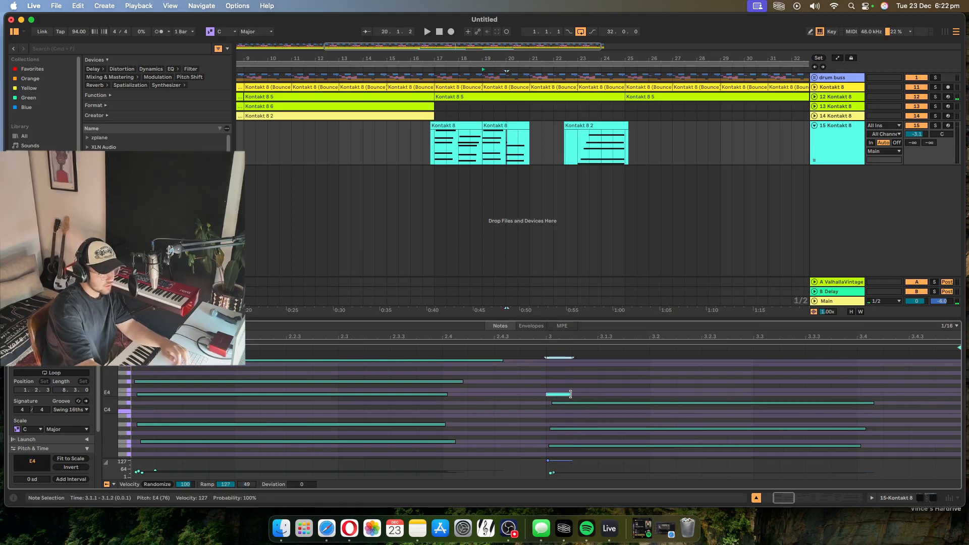
drag(567, 397, 835, 397)
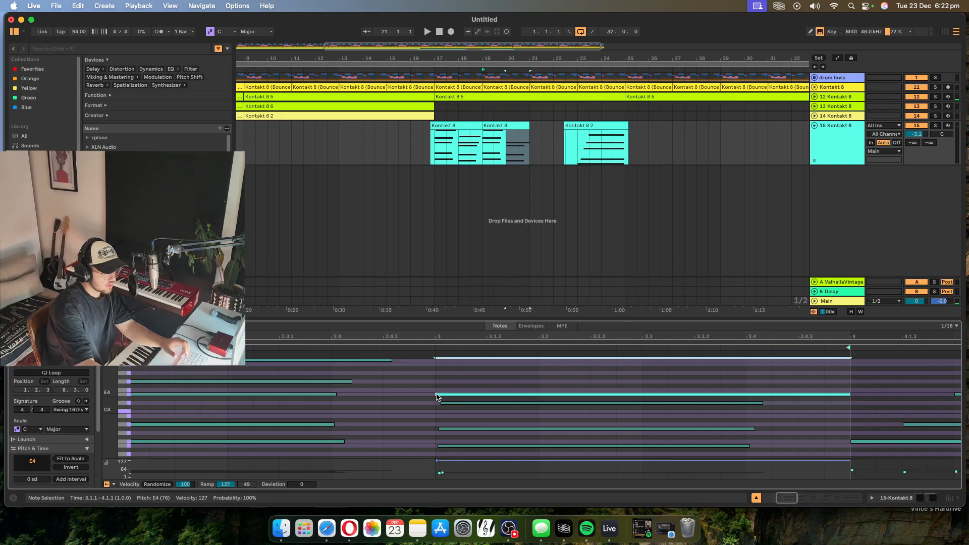
drag(435, 394, 447, 394)
drag(450, 468, 450, 472)
key(space)
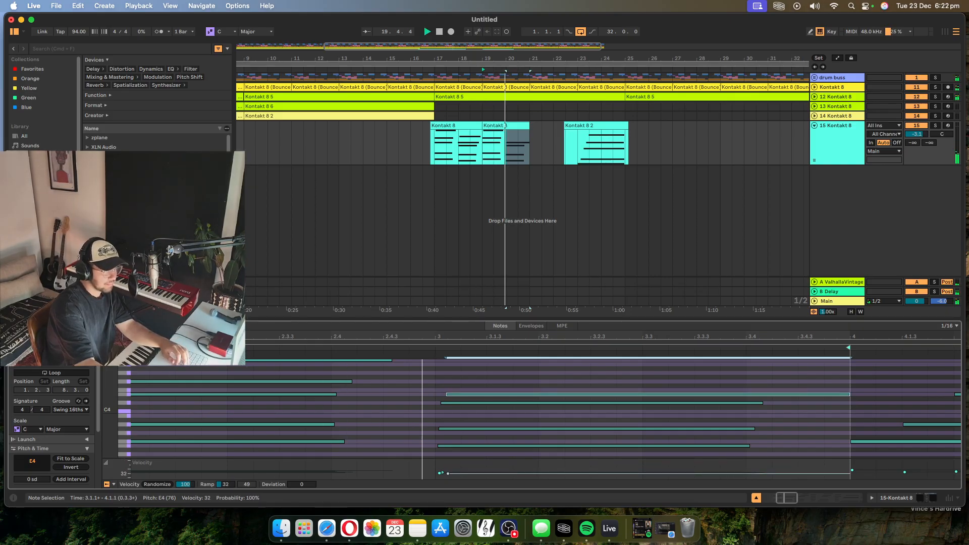
Step: Copy the bar 17 guitar clip to bar 21 and trim the end of the following guitar clip to bar 25
click(511, 145)
click(544, 145)
click(589, 126)
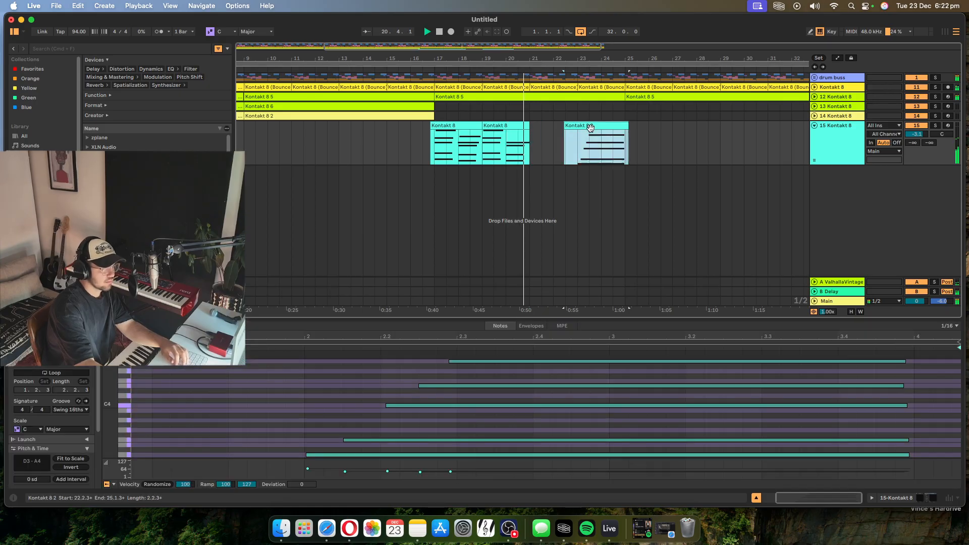
drag(532, 137, 434, 134)
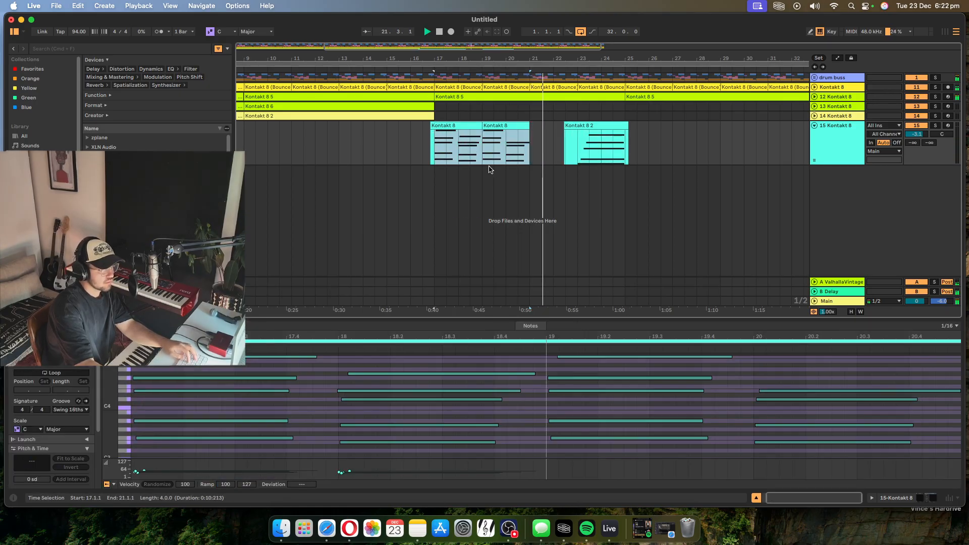
click(458, 125)
click(479, 137)
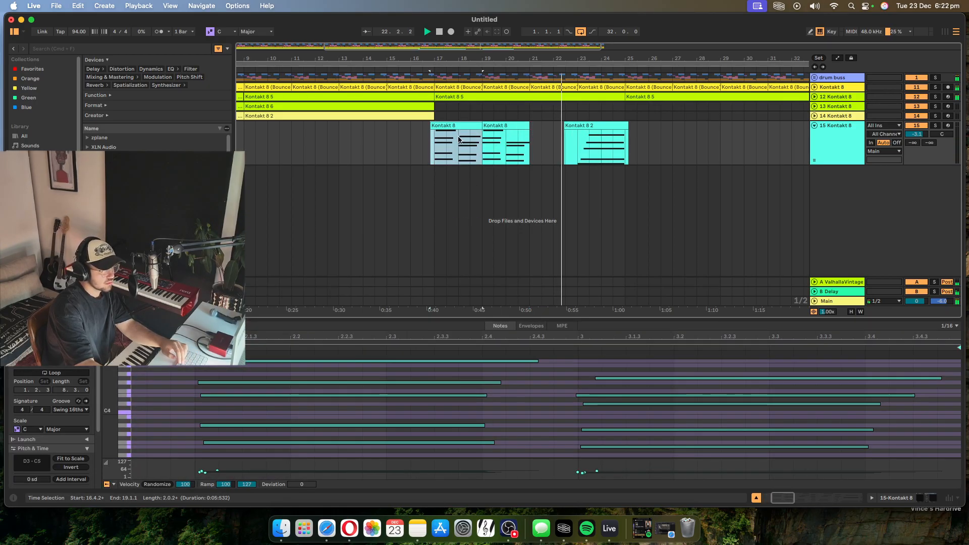
key(super+c)
click(530, 135)
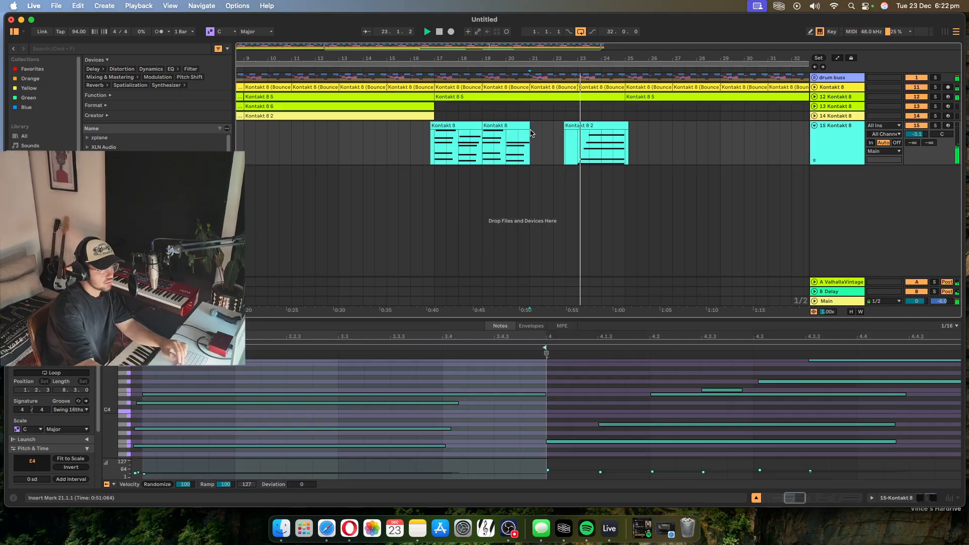
key(super+v)
click(612, 153)
drag(628, 126, 624, 126)
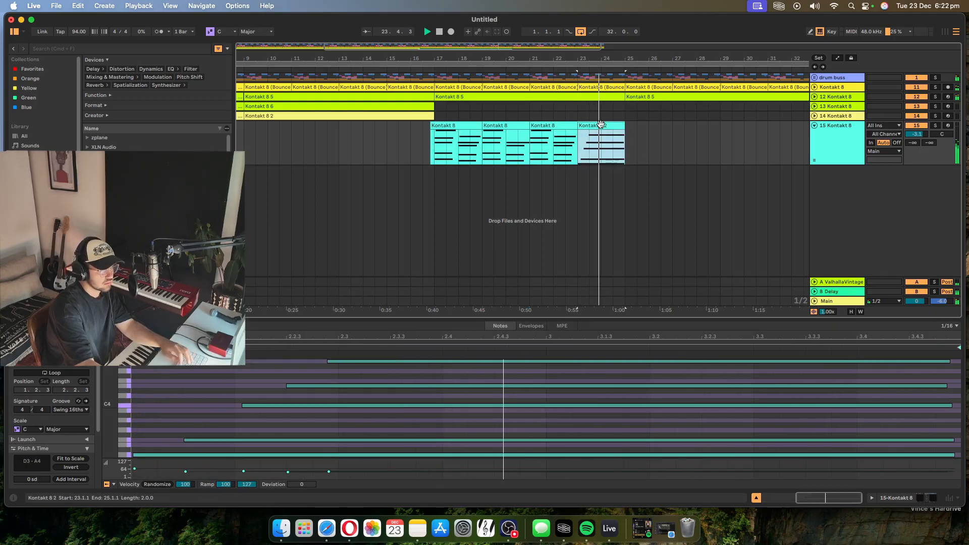
Step: Shift all notes of the guitar clip at bar 23 slightly earlier and play it back
key(space)
drag(833, 504, 826, 500)
scroll(410, 424, up, 5)
scroll(435, 403, down, 5)
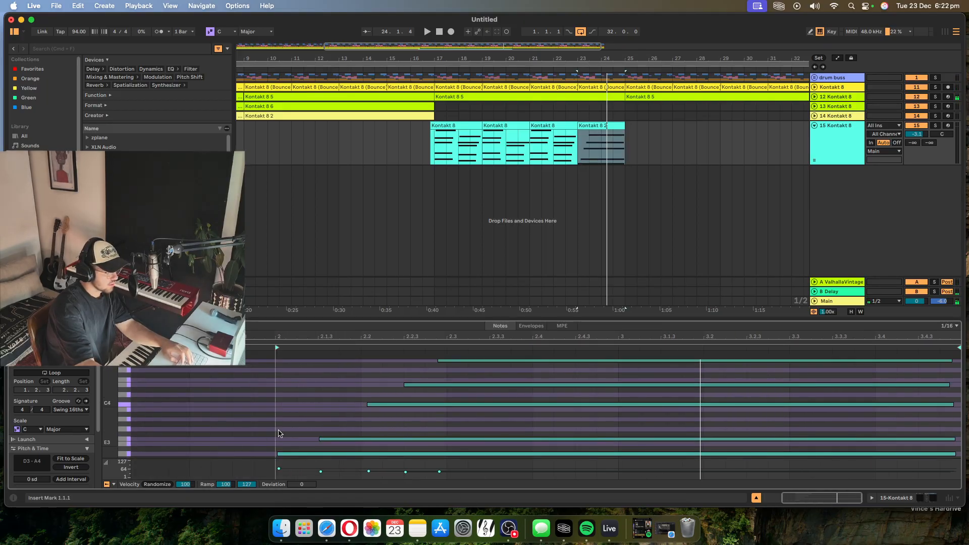
drag(280, 432, 320, 461)
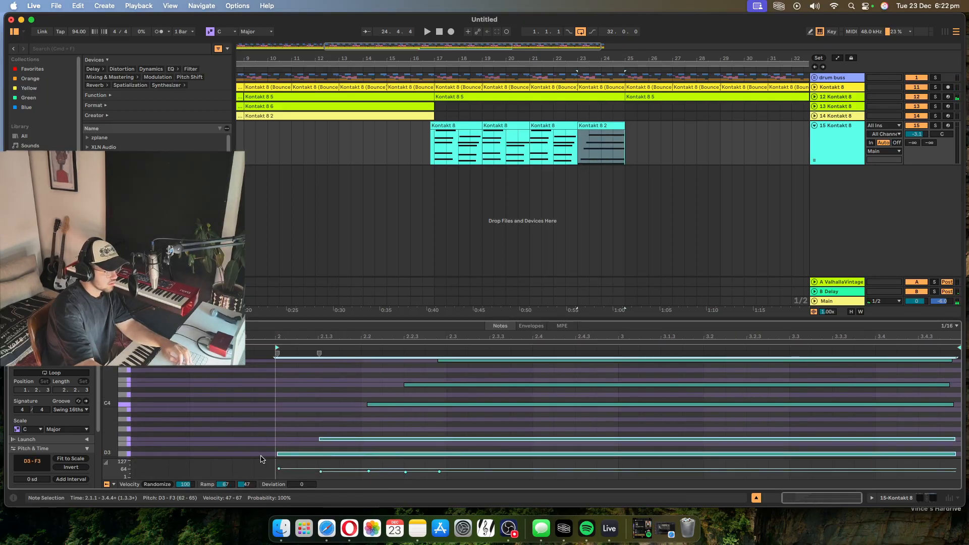
key(super+a)
drag(391, 407, 382, 407)
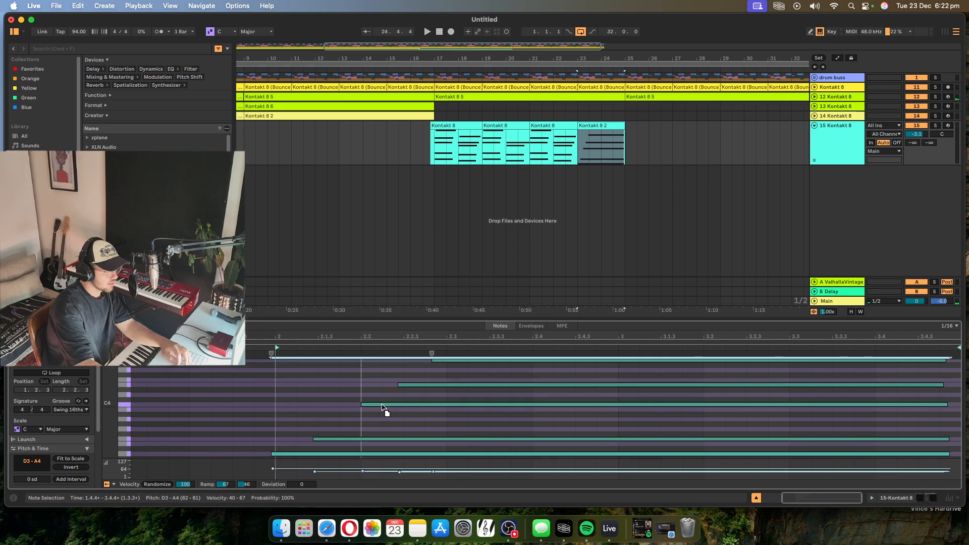
key(space)
Step: Trim the note starts in the bar 23 clip: A4 to 2.3.1, E4 to about 2.2.3 and D3 to just after 2.1.1
click(274, 452)
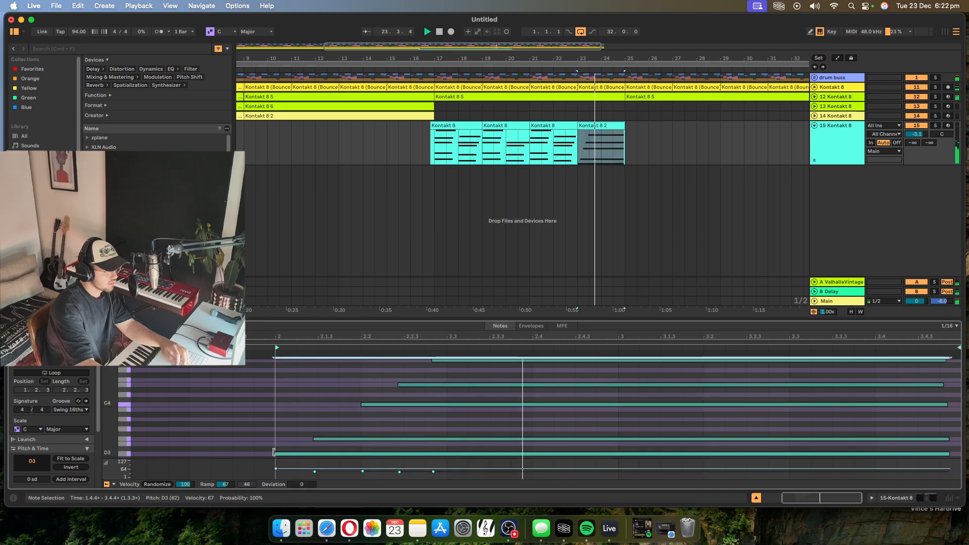
scroll(443, 389, up, 2)
drag(433, 377, 447, 377)
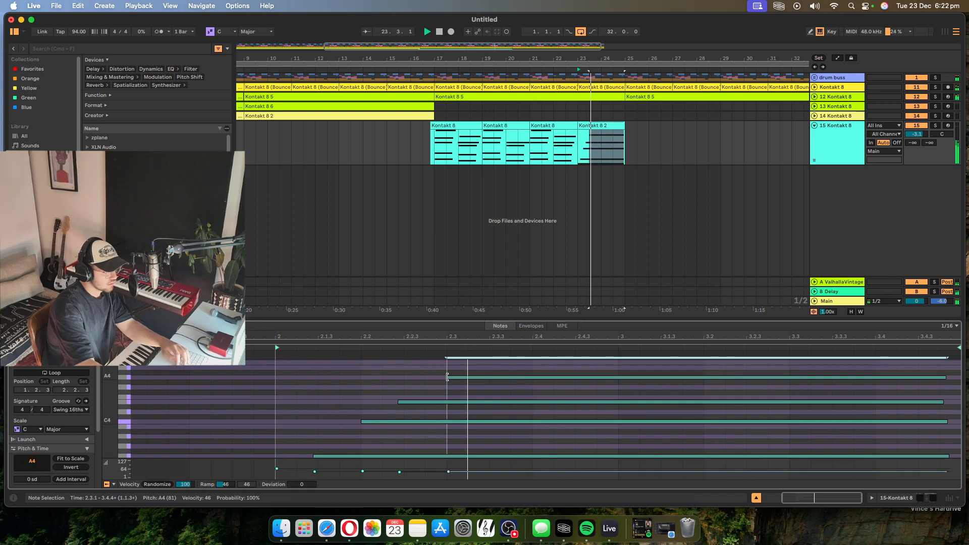
drag(398, 402, 404, 402)
scroll(384, 419, down, 5)
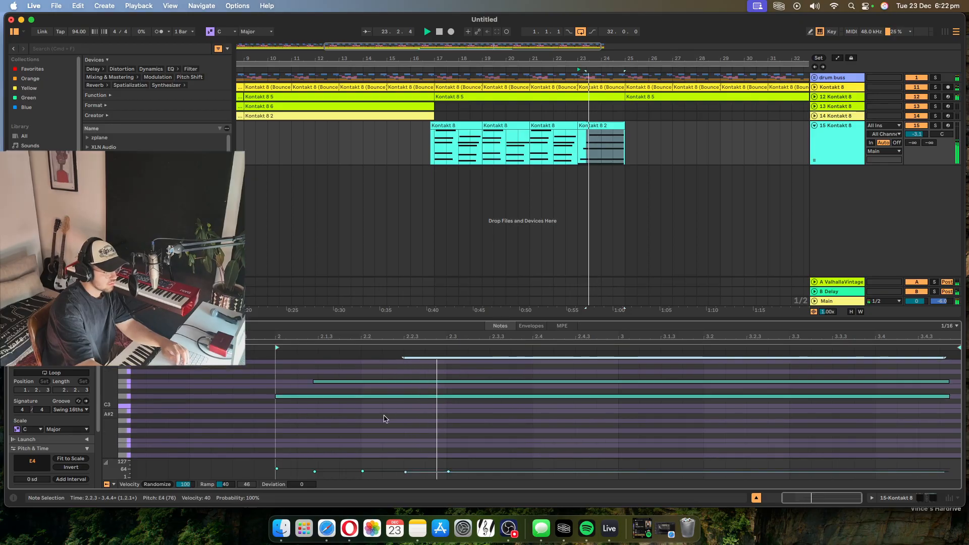
drag(275, 396, 278, 396)
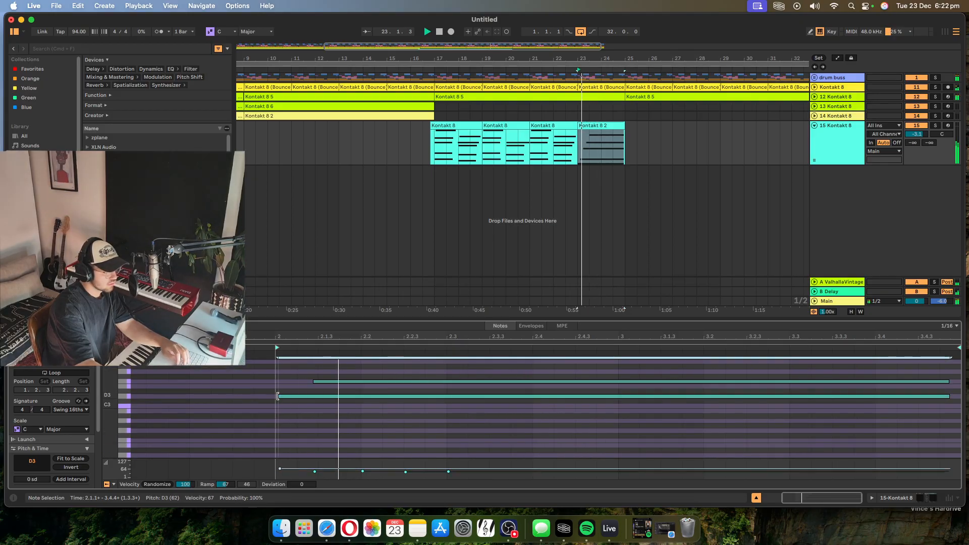
Step: Lower the velocity of the D3 note in the bar 23 clip to 41 and stop playback
mouse_move(337, 461)
mouse_down()
mouse_move(337, 473)
mouse_move(335, 457)
mouse_up()
click(296, 471)
drag(279, 468, 280, 471)
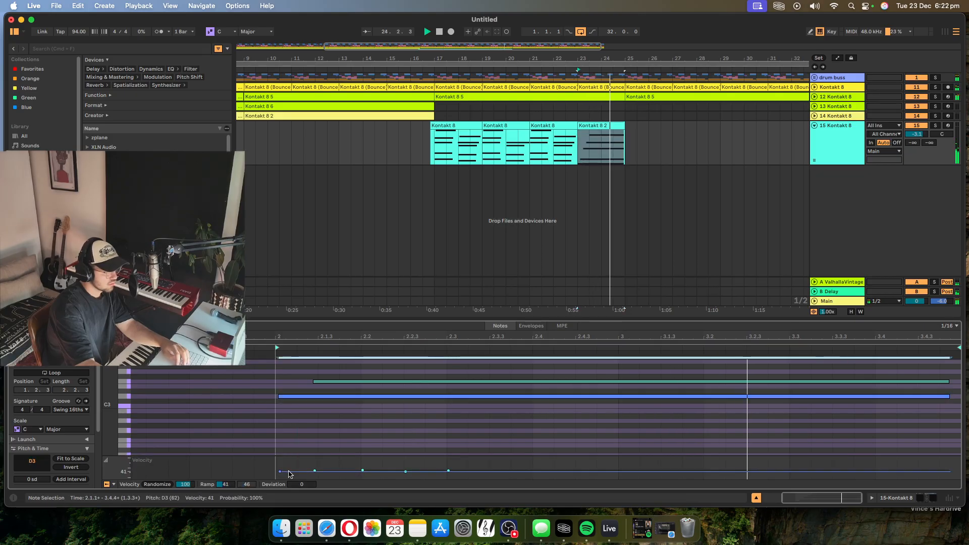
click(609, 145)
key(space)
key(shift+w)
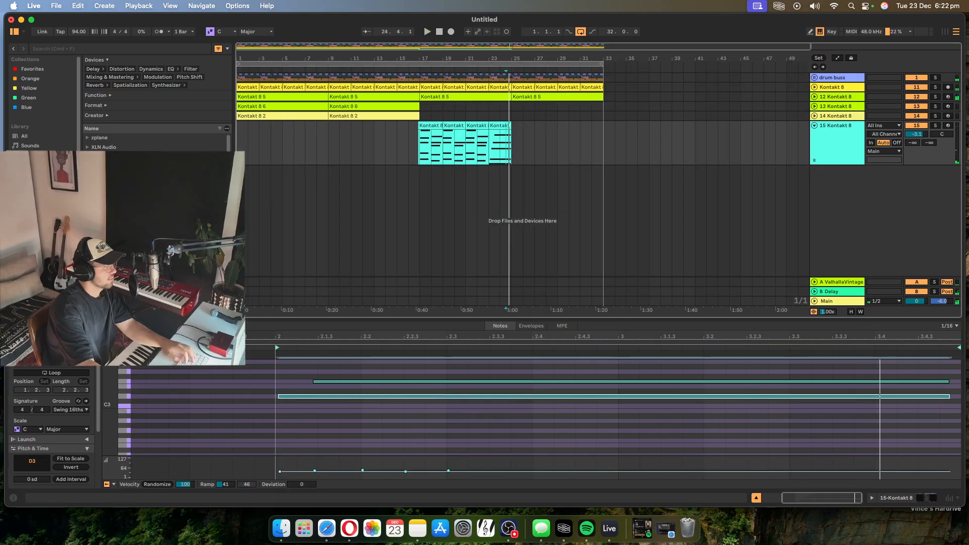
Step: Add a Phaser-Flanger after Guitar Rig 7 on the guitar track, with 29% warmth and Flanger mode
click(38, 174)
click(96, 59)
scroll(131, 131, down, 5)
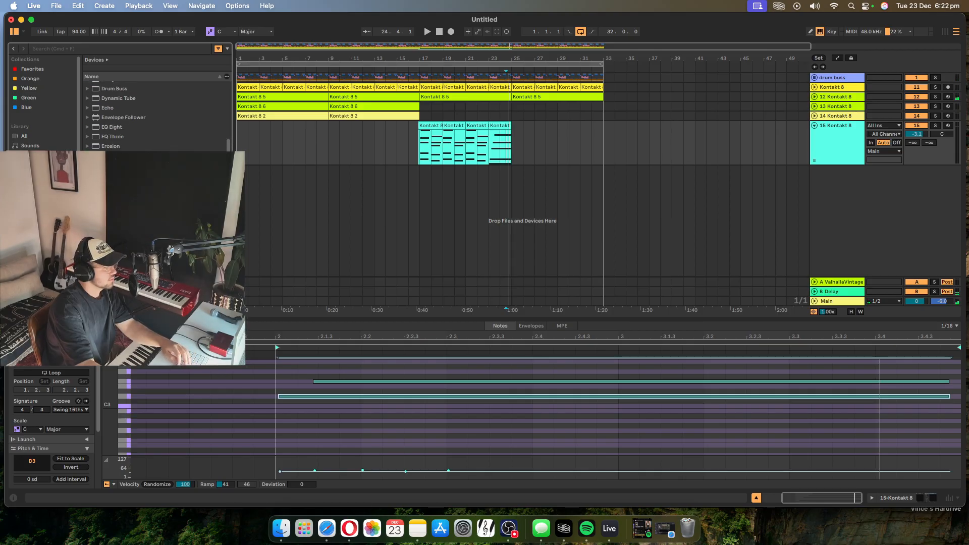
scroll(157, 116, down, 3)
key(shift+Tab)
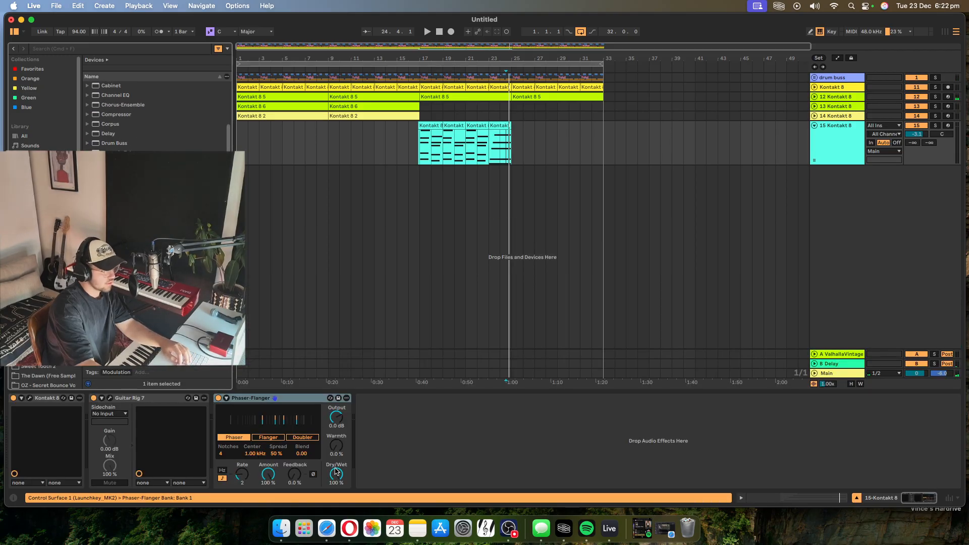
drag(340, 454, 339, 441)
click(277, 438)
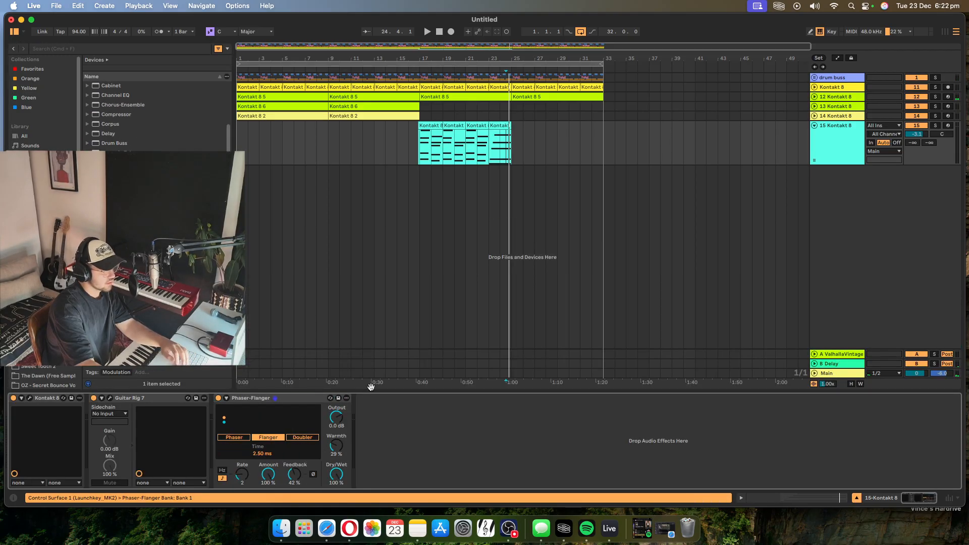
Step: Play the guitar part from bar 17 and set the track's sends to -17.5 dB for ValhallaVintage and -31.0 dB for Delay
key(space)
click(423, 175)
key(space)
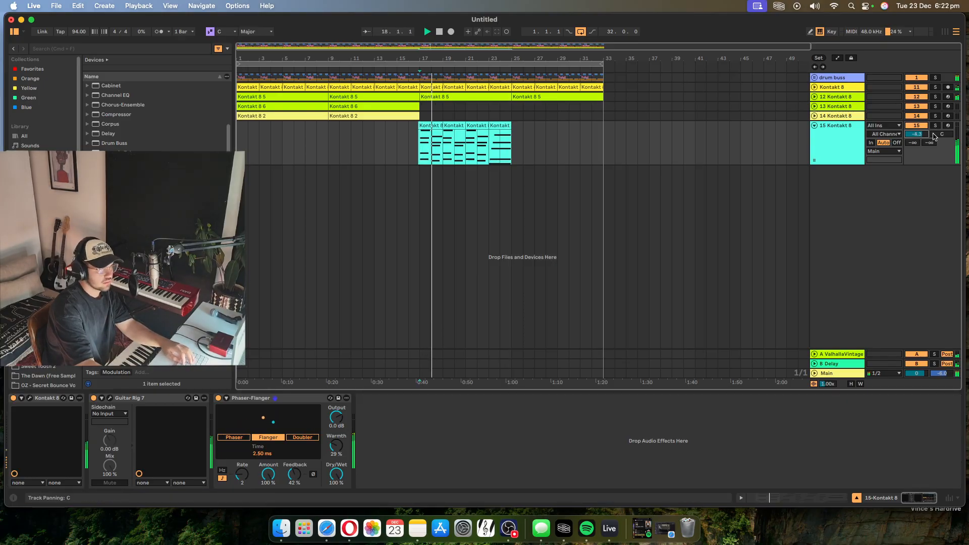
drag(912, 143, 913, 140)
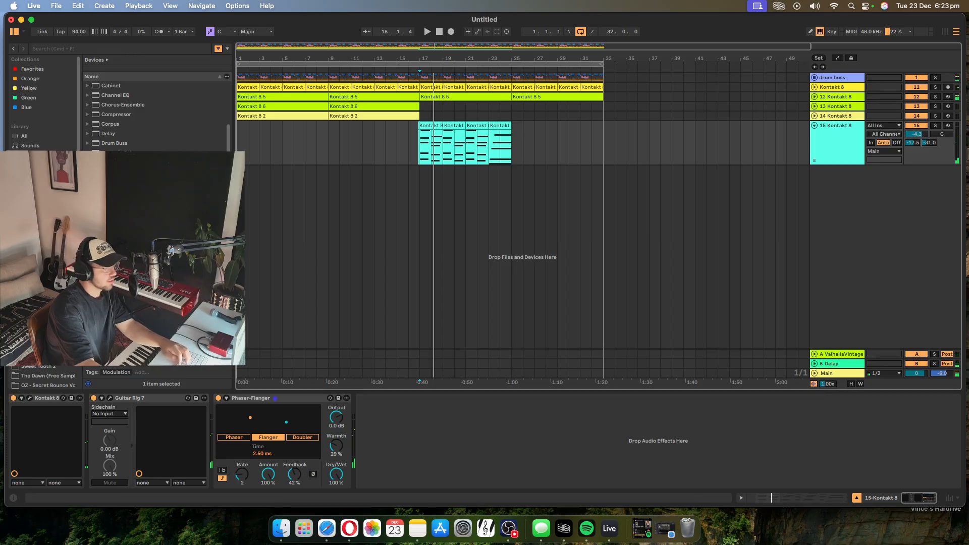
Step: Add an Auto Pan after the Phaser-Flanger on the 15 Kontakt 8 track
scroll(156, 116, up, 3)
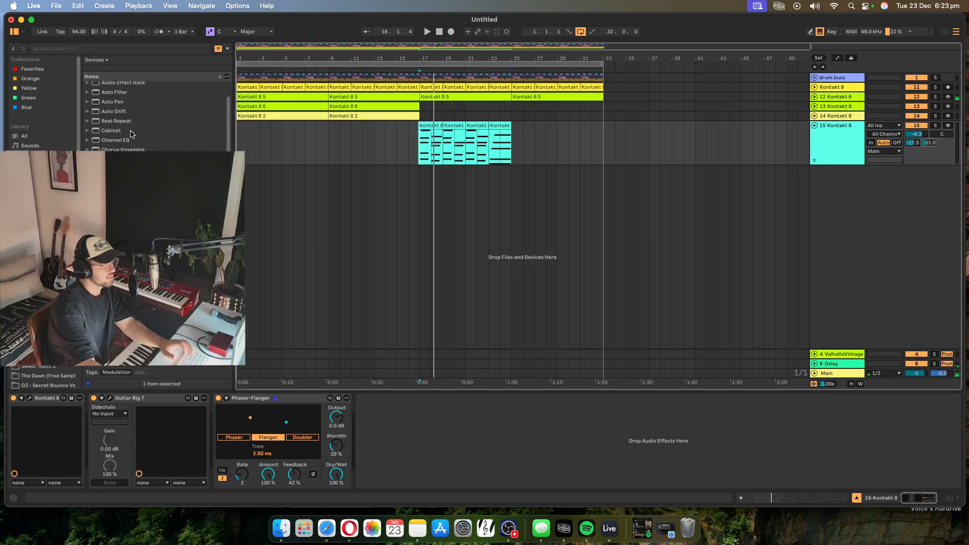
drag(114, 102, 389, 153)
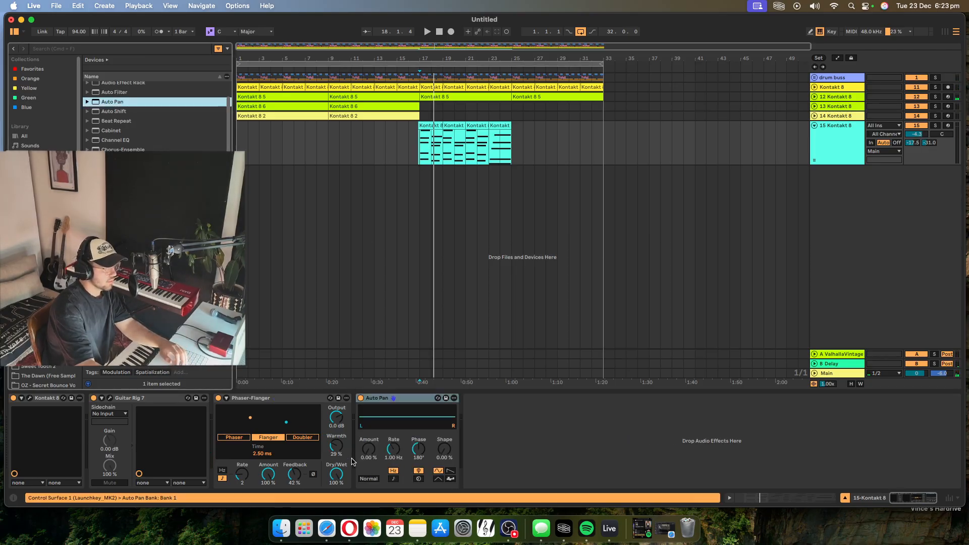
Step: Set the Auto Pan amount to 46% and the guitar track's volume to -3.9 dB during playback
click(377, 451)
key(space)
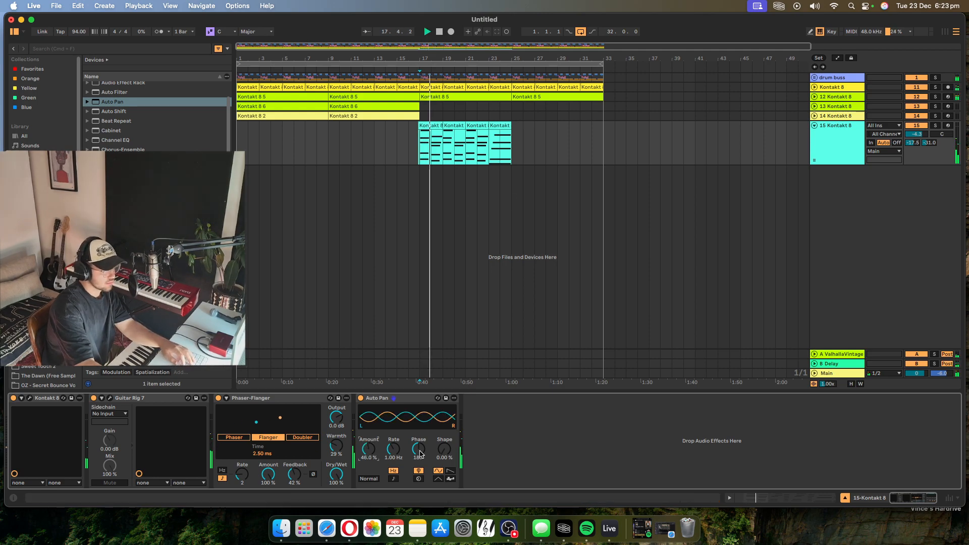
drag(916, 134, 916, 131)
Step: Add a Saturator with 11 dB drive after Auto Pan and lower the guitar track's volume to -14.5 dB during playback
scroll(156, 116, down, 5)
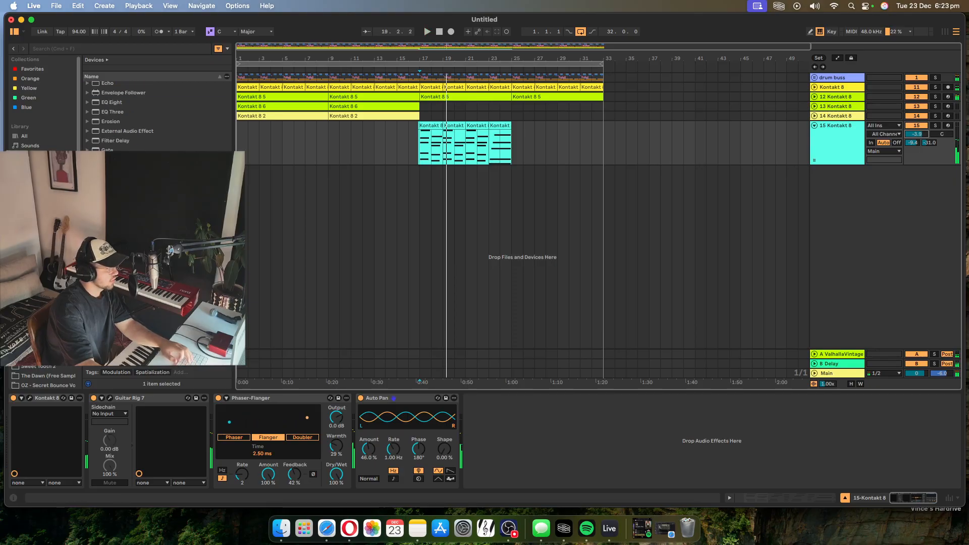
scroll(156, 116, down, 1)
drag(116, 288, 562, 155)
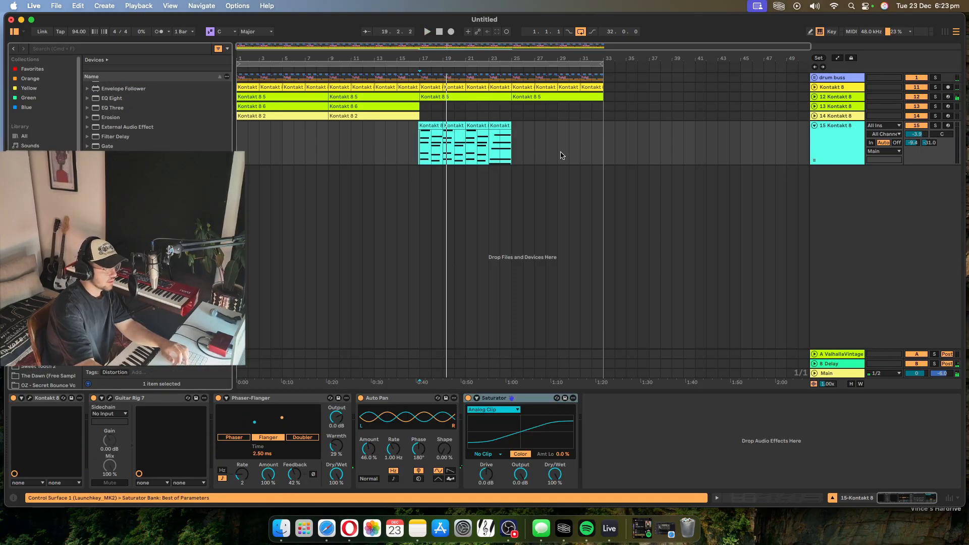
drag(481, 475, 482, 464)
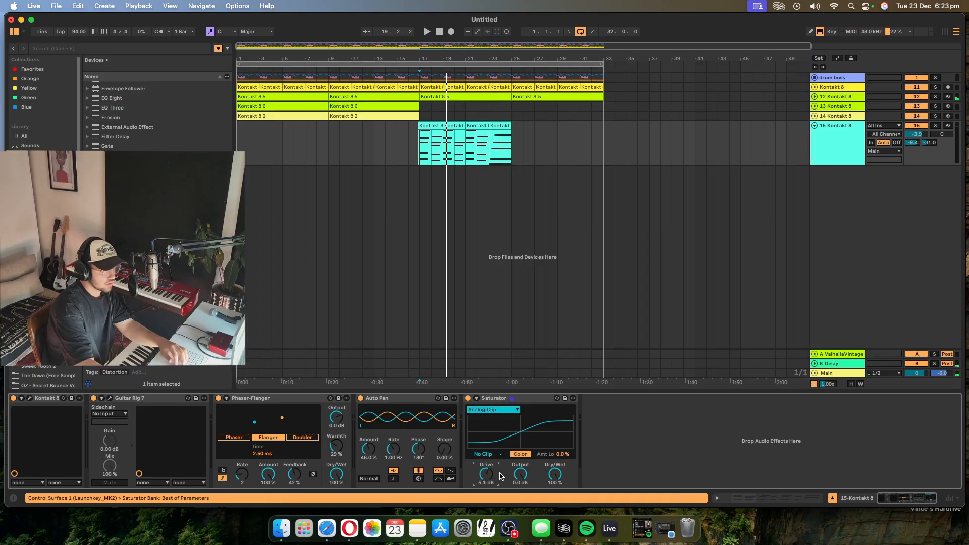
key(space)
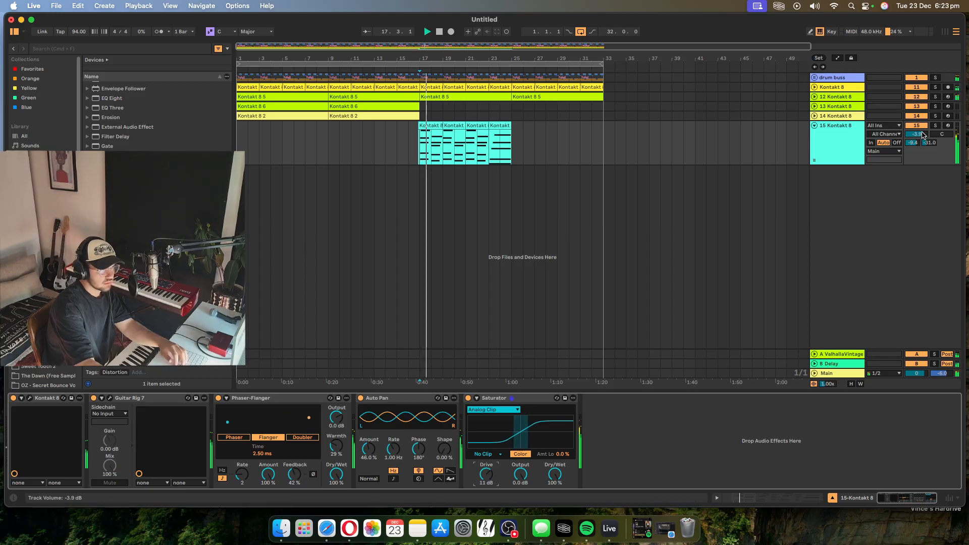
mouse_move(916, 134)
mouse_down()
mouse_move(929, 140)
mouse_move(930, 127)
mouse_move(917, 142)
mouse_up()
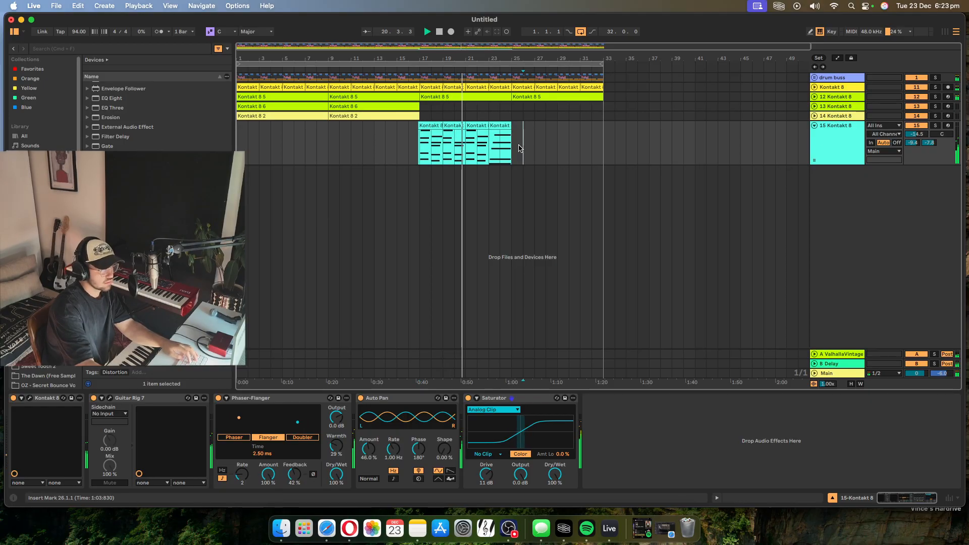
Step: Duplicate the guitar clips from bars 17–24 to fill bars 25–32, and collapse the 15 Kontakt 8 track
drag(511, 144, 421, 146)
key(super+d)
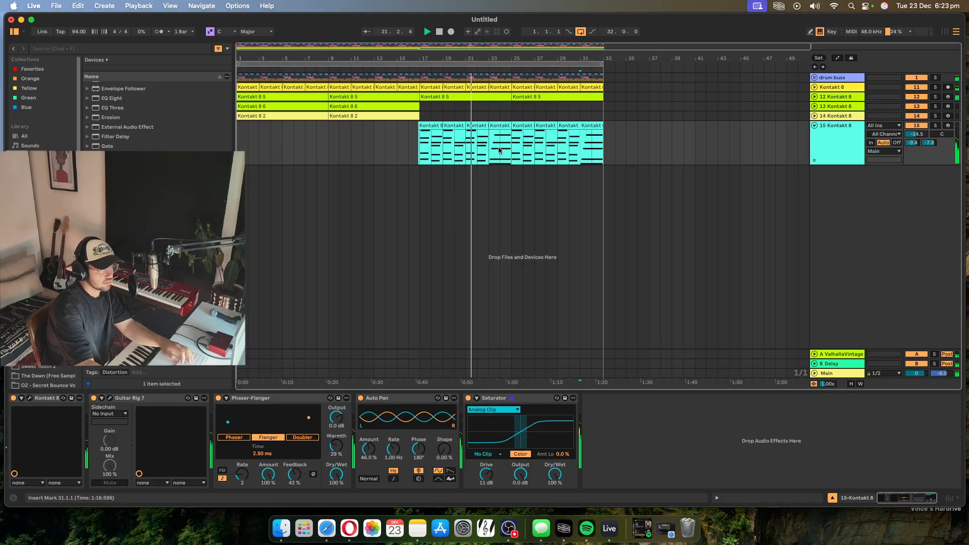
drag(437, 56, 437, 48)
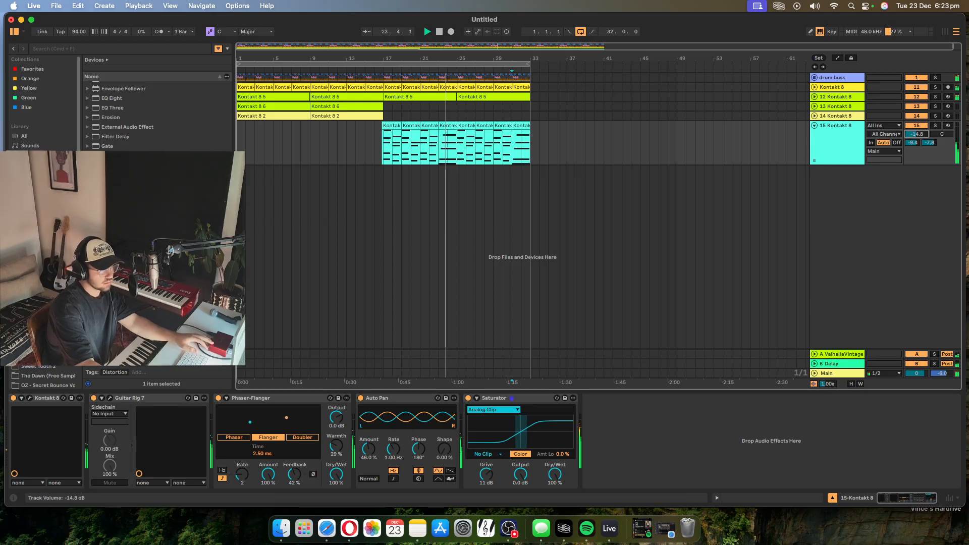
click(585, 146)
click(814, 125)
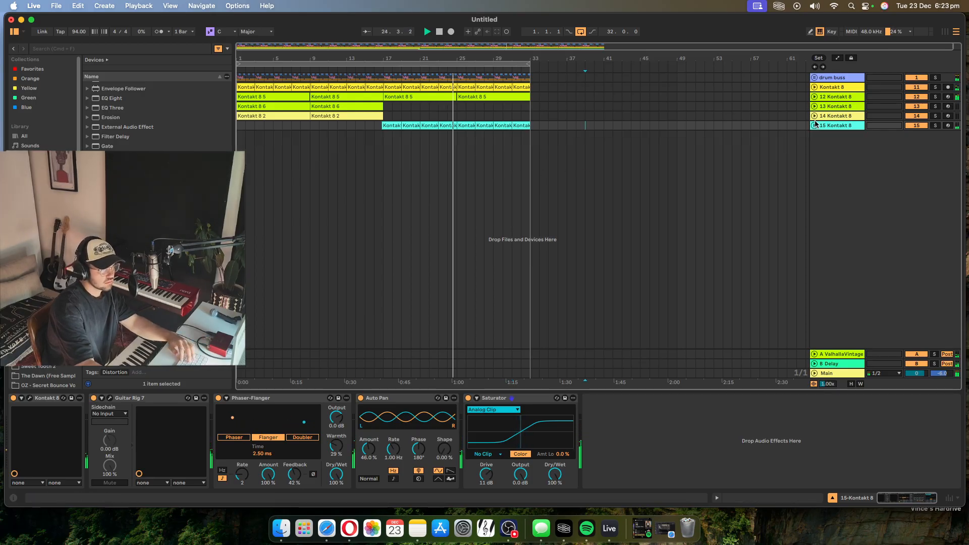
scroll(539, 106, down, 2)
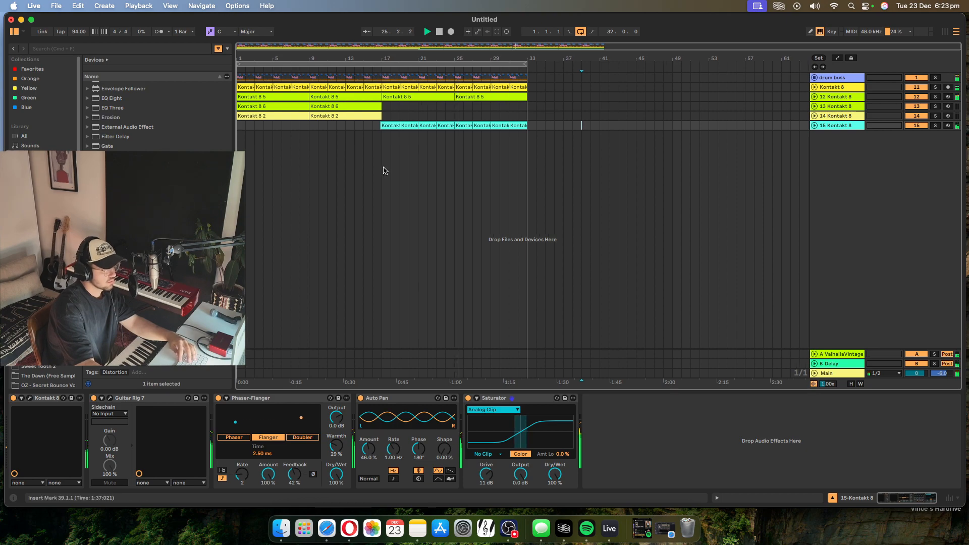
Step: Add an EQ Eight to the Main track
click(327, 126)
click(841, 373)
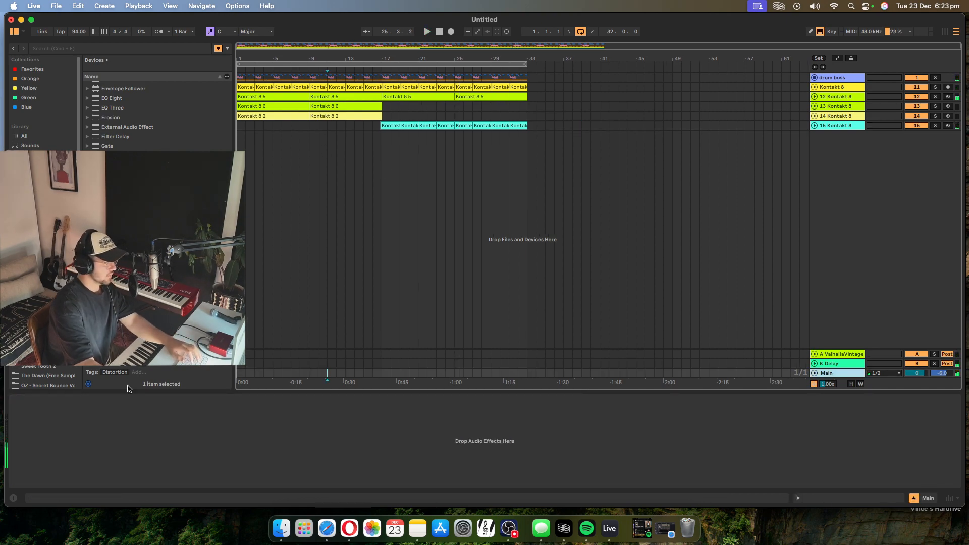
click(31, 213)
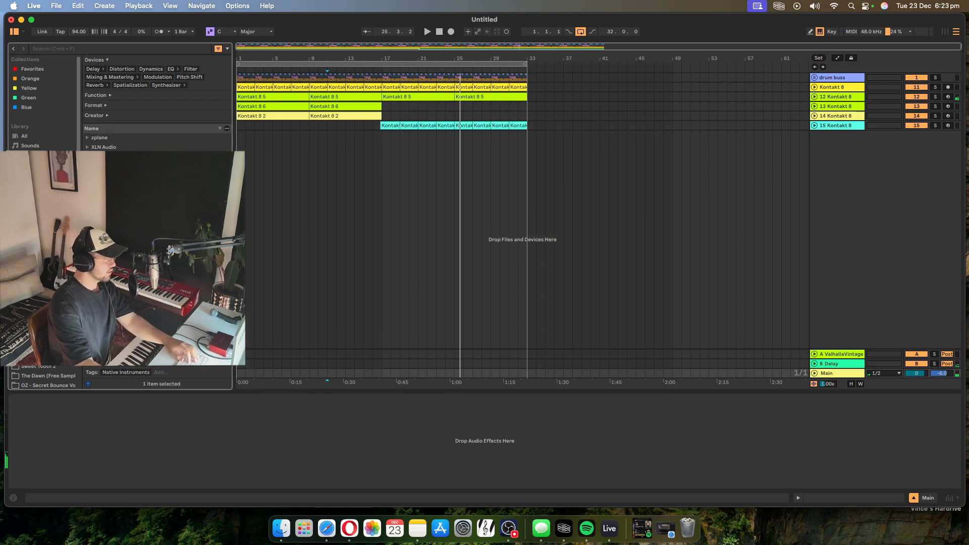
click(33, 174)
click(33, 184)
click(33, 174)
scroll(158, 222, up, 2)
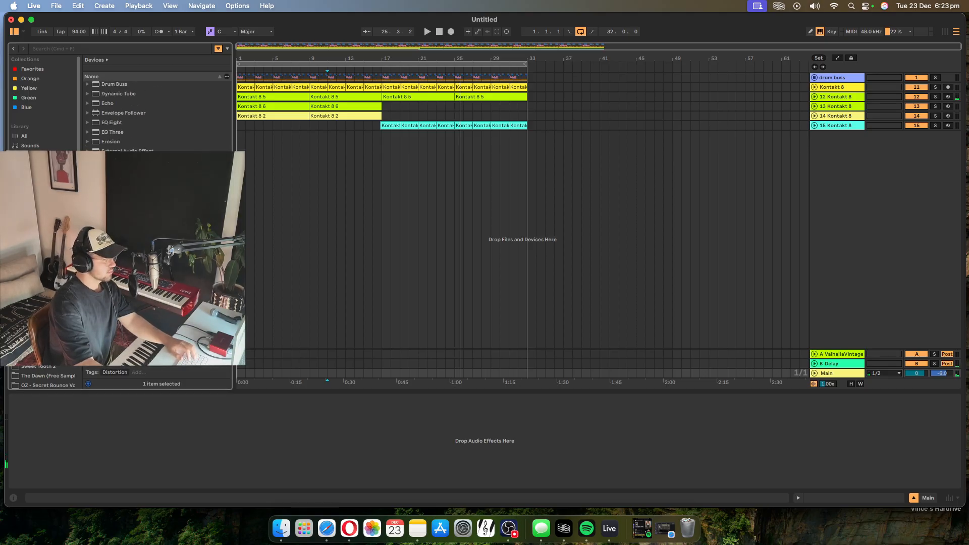
scroll(135, 131, up, 2)
click(122, 151)
drag(857, 381, 857, 382)
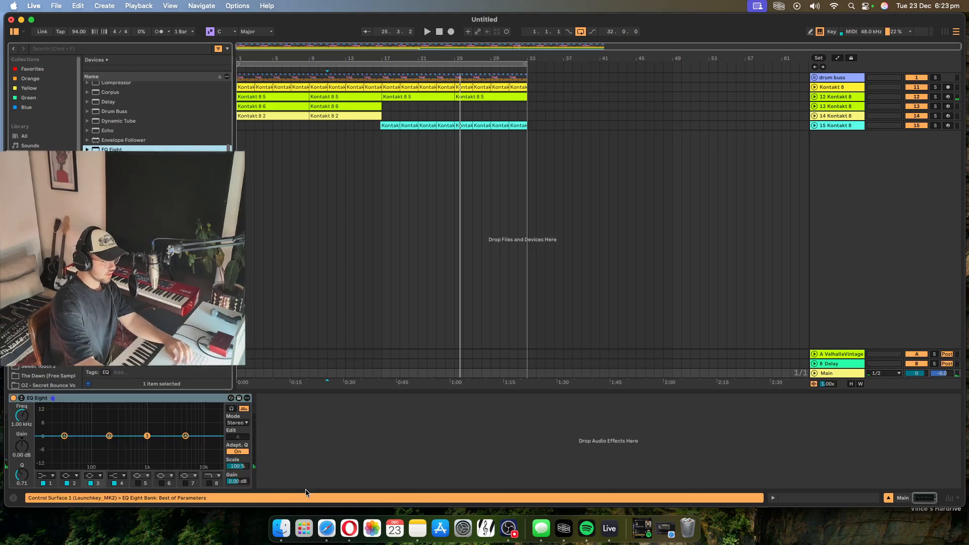
Step: Make band 1 of the Main EQ Eight a low cut at about 90 Hz and check the 14 Kontakt 8 track's volume during playback
click(47, 474)
click(49, 417)
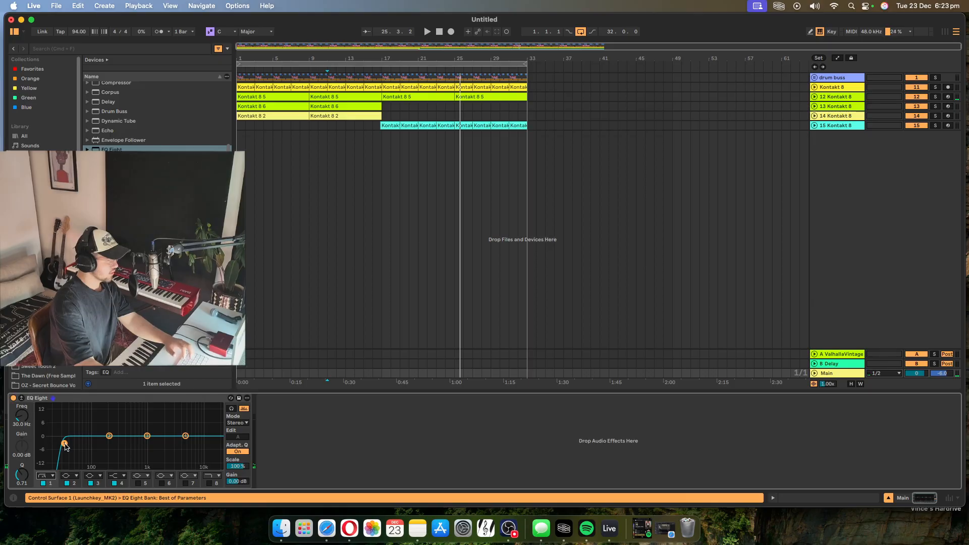
drag(82, 443, 83, 444)
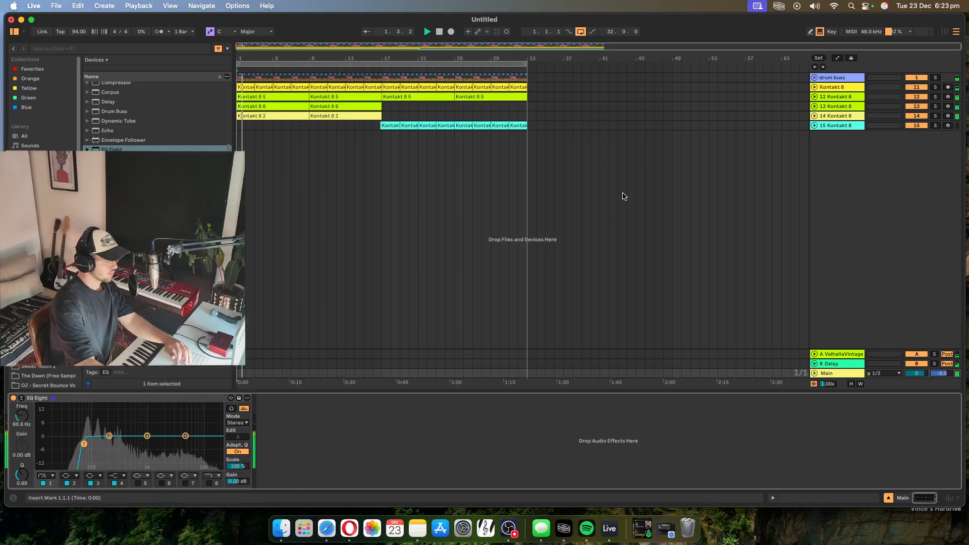
click(814, 115)
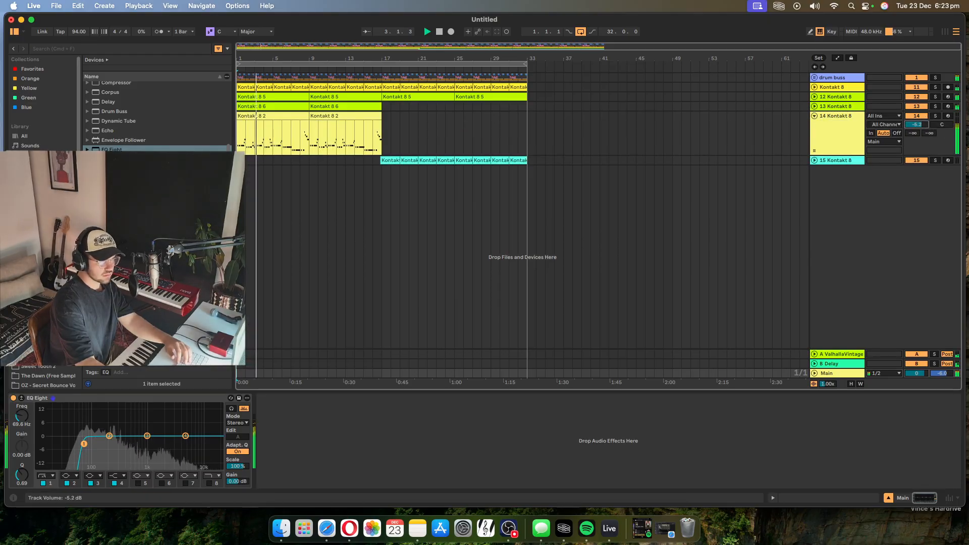
click(814, 115)
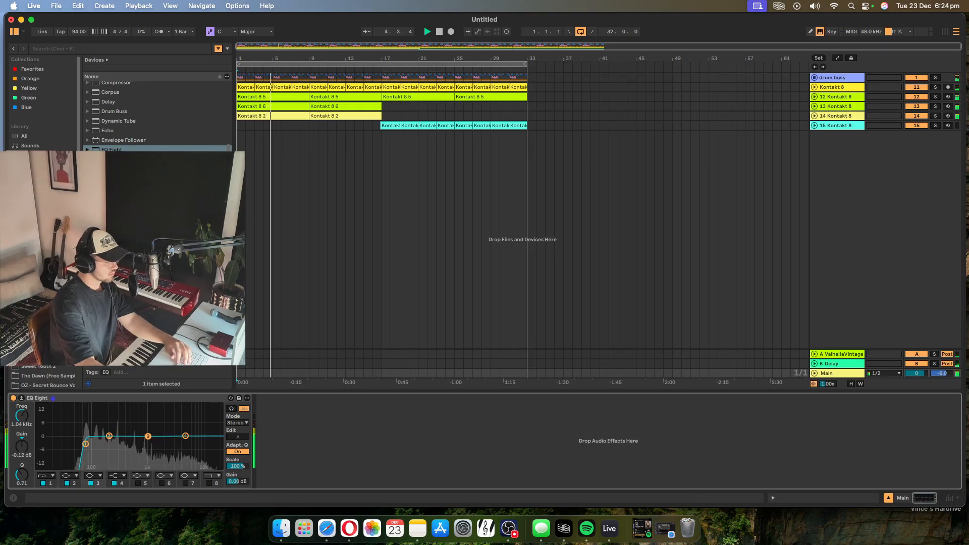
Step: Add Fresh Air after EQ Eight on the Main track, with Mid Air at 20 and High Air at 12
click(107, 60)
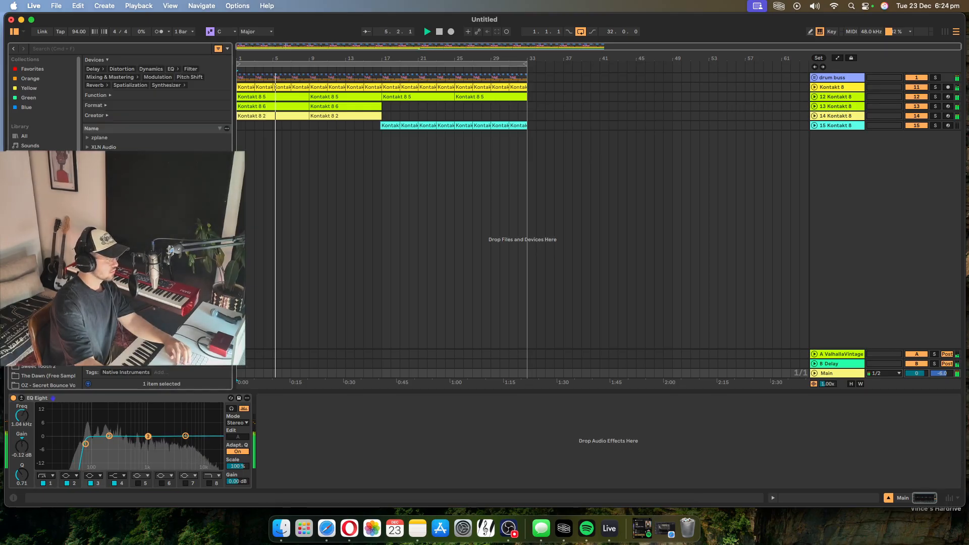
click(89, 47)
text(fres)
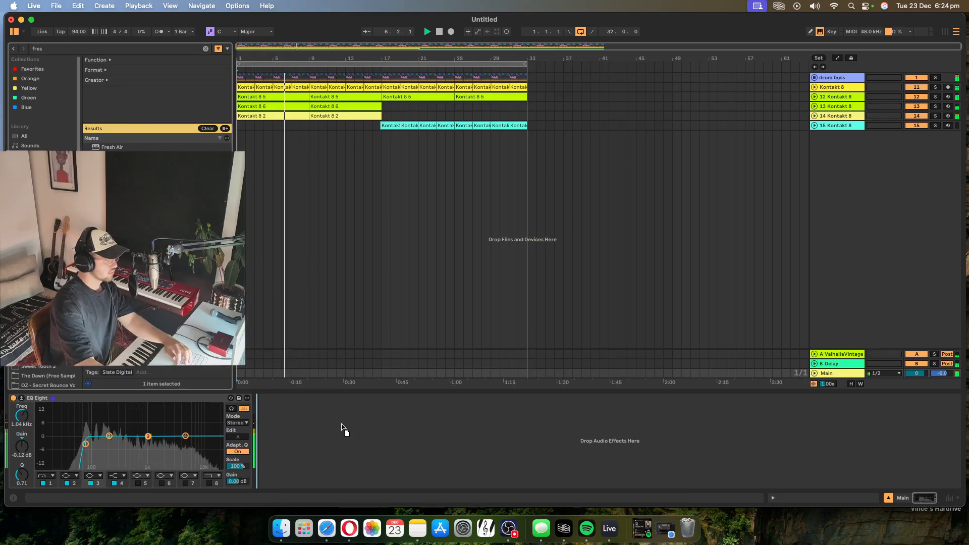
drag(370, 260, 329, 290)
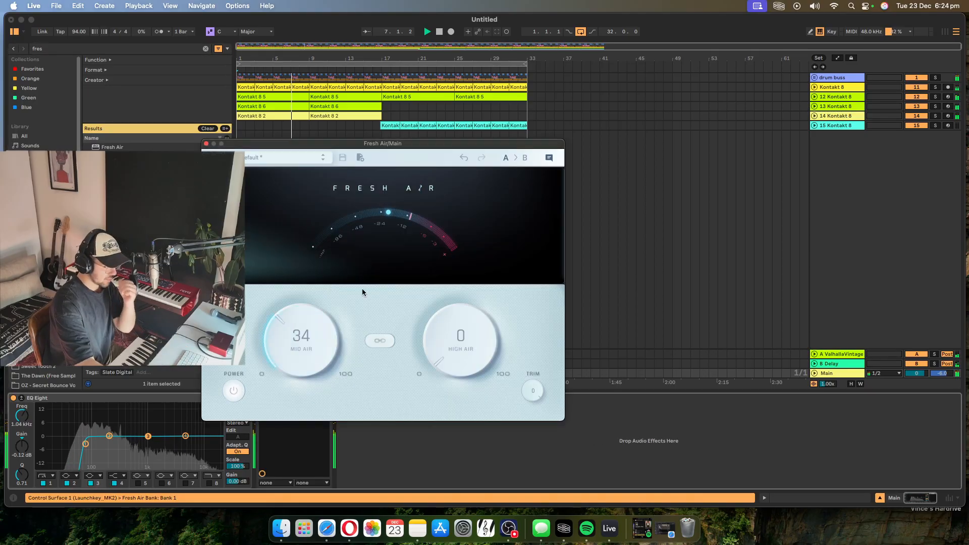
drag(445, 312, 445, 306)
drag(301, 337, 300, 360)
drag(435, 341, 429, 326)
click(206, 144)
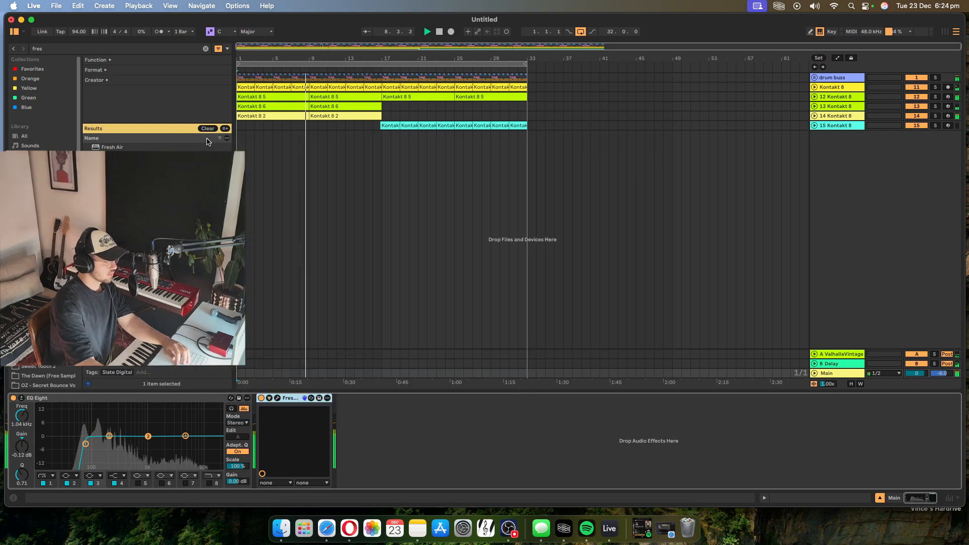
Step: Add FG-X 2 after Fresh Air on the Main track
click(207, 128)
click(72, 48)
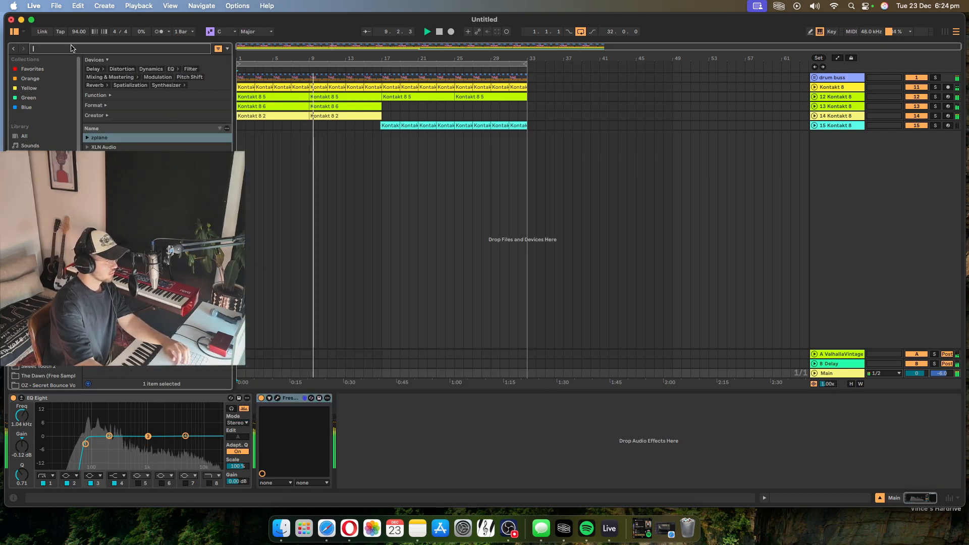
text(fg)
drag(107, 147, 409, 413)
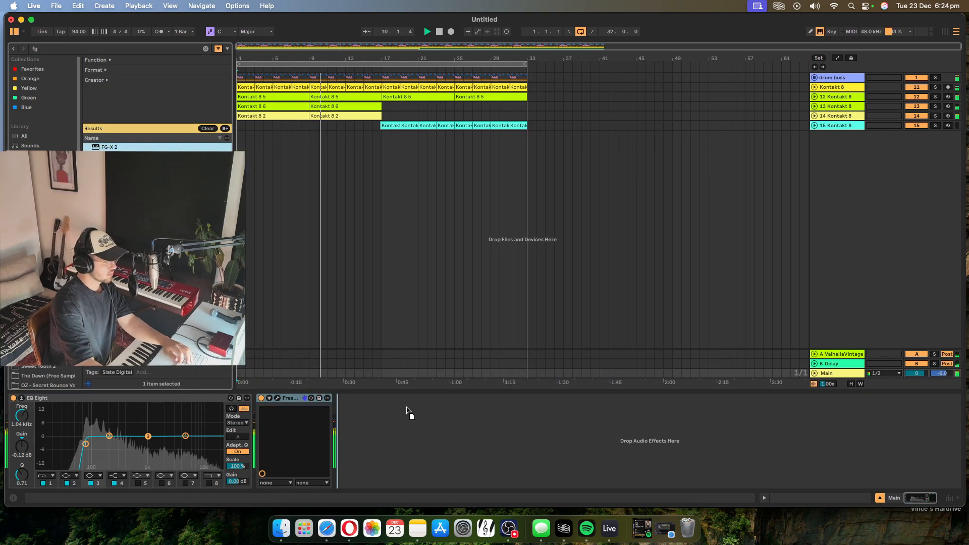
drag(288, 401, 341, 406)
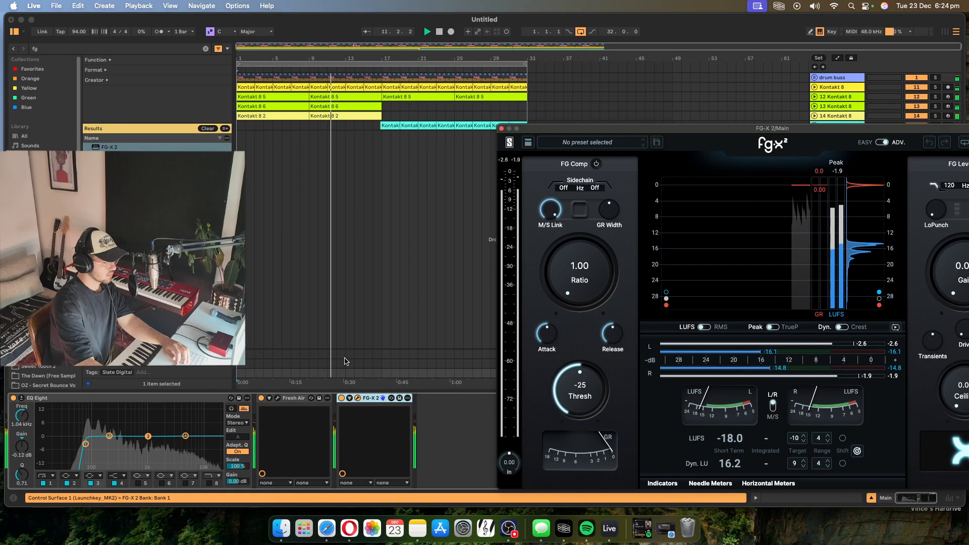
Step: Lower Fresh Air's Mid Air to 12 and close the plug-in window
click(277, 398)
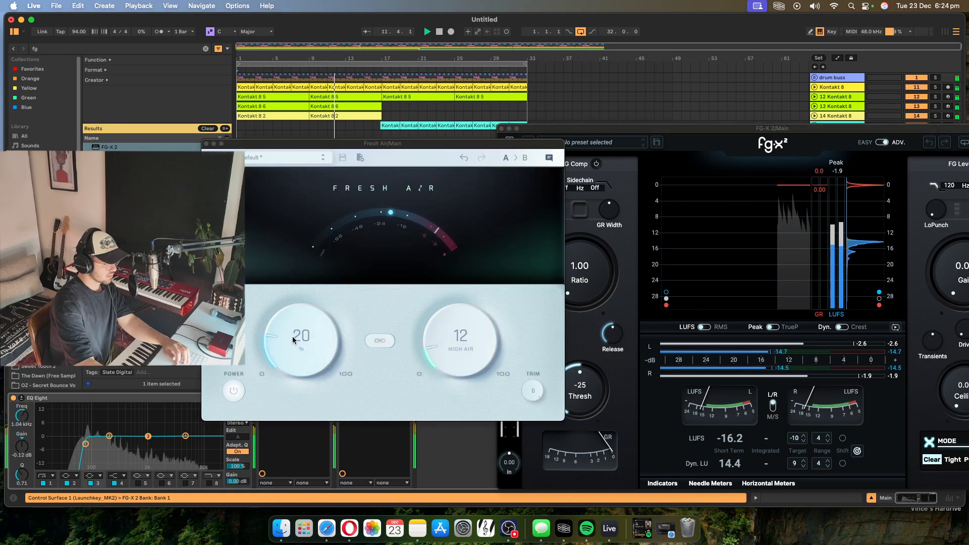
drag(294, 340, 301, 364)
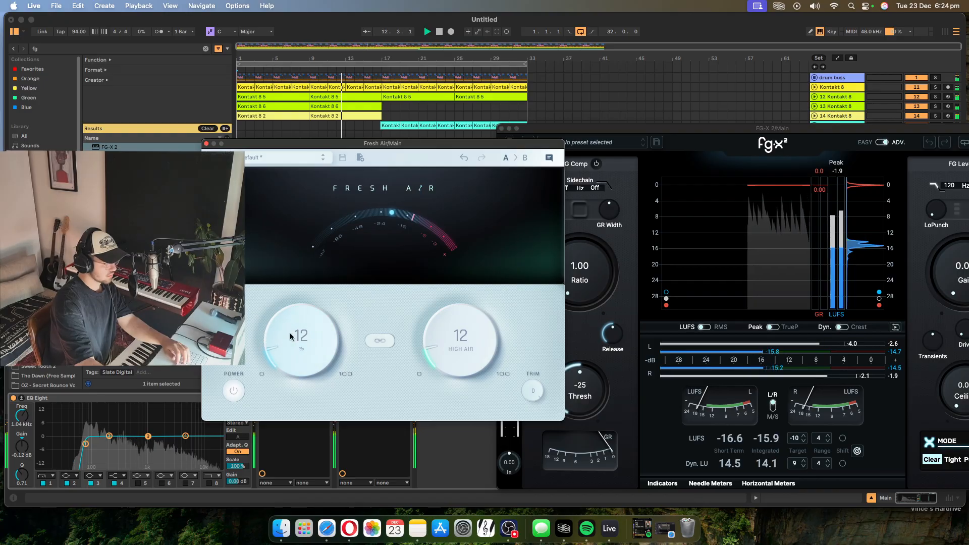
click(205, 143)
Step: Set FG-X 2 on the Main track to Punchy mode with a ceiling of -1.00
click(394, 132)
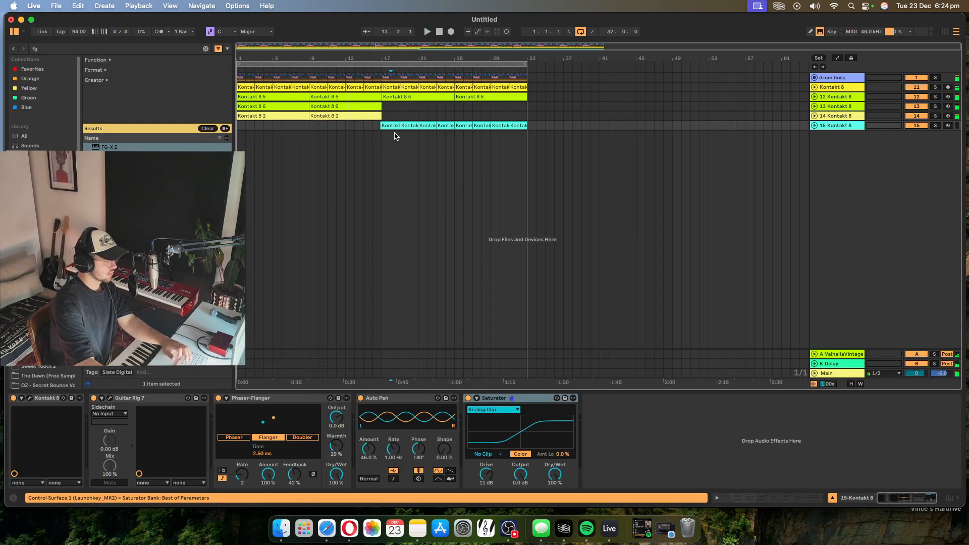
click(847, 371)
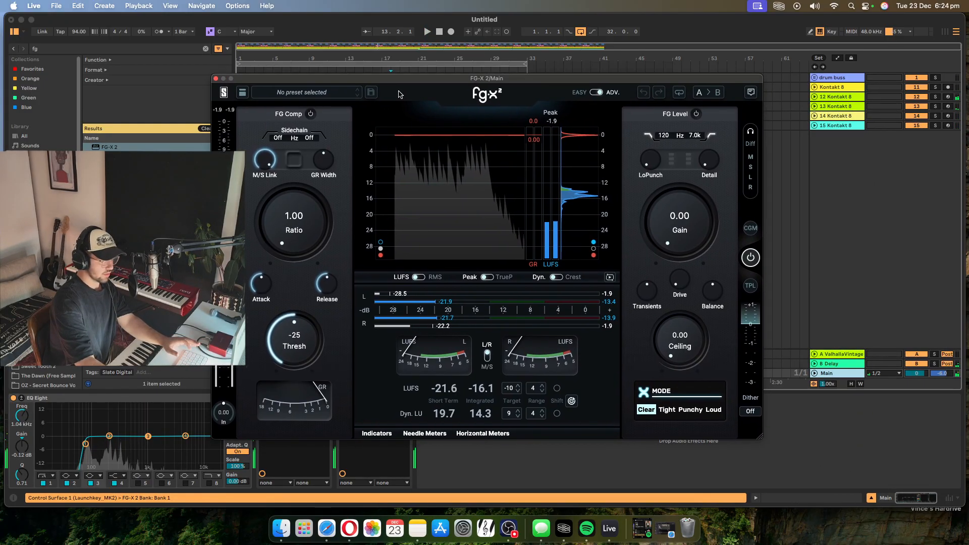
click(690, 409)
drag(680, 343, 676, 311)
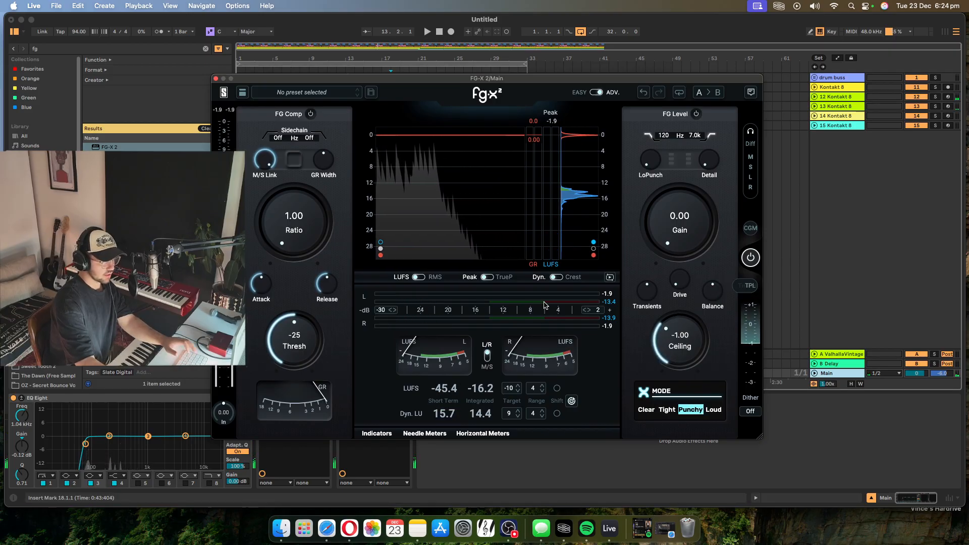
Step: Set the FG-X 2 compressor's ratio to 5.53 and its threshold to -31 dB while playing the arrangement
drag(299, 347, 298, 344)
drag(297, 224, 296, 190)
drag(348, 80, 324, 121)
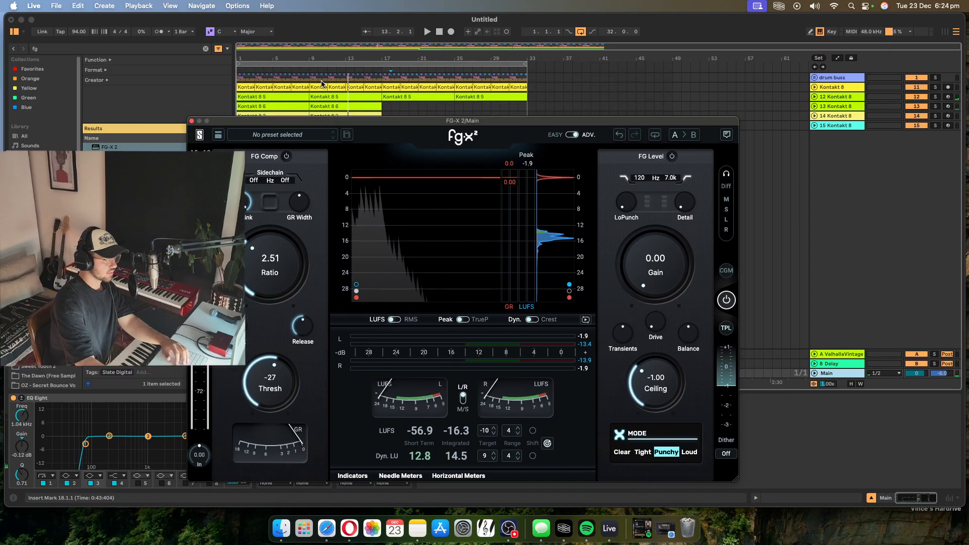
click(305, 69)
drag(285, 275, 284, 265)
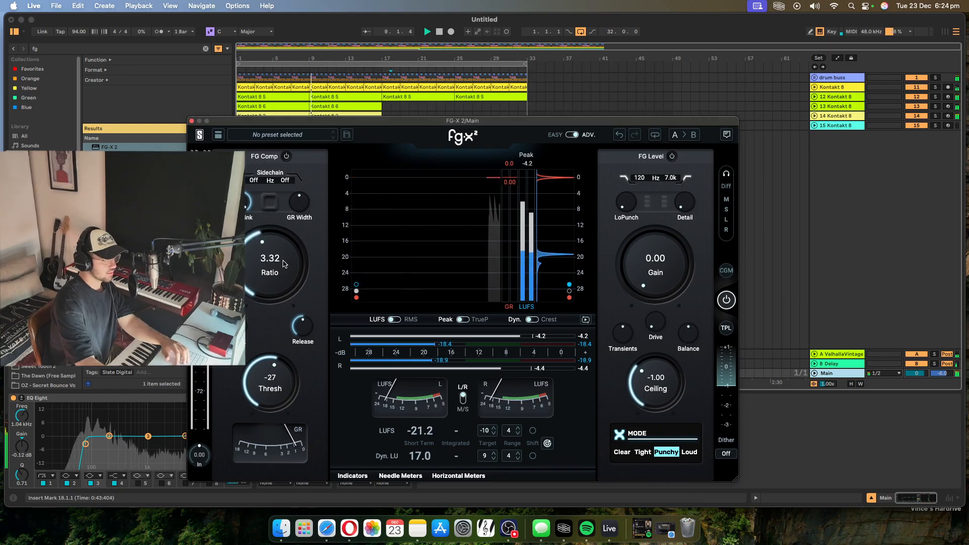
drag(283, 387, 282, 382)
drag(267, 280, 267, 271)
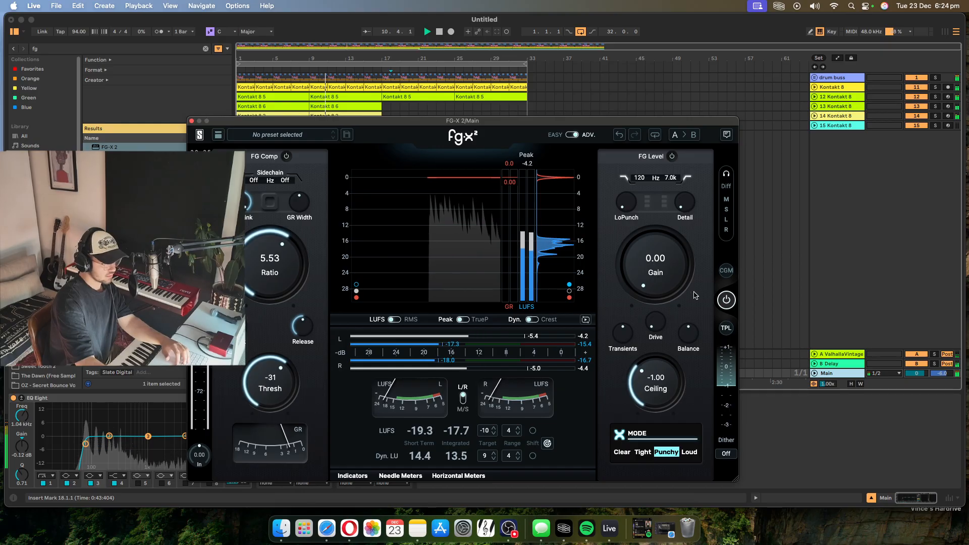
Step: Raise the FG-X 2 level gain to 12.4 and expand the 14 Kontakt 8 track
drag(653, 260, 671, 218)
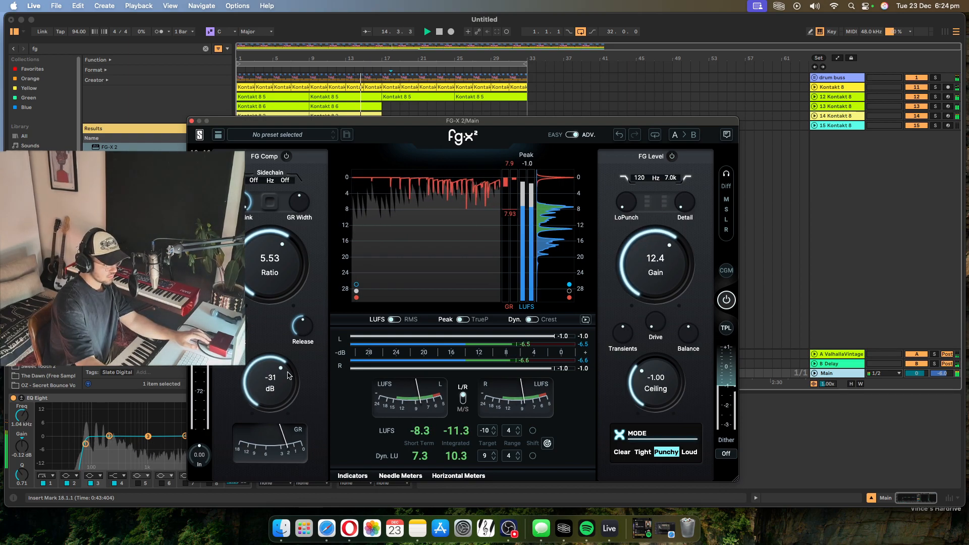
click(820, 120)
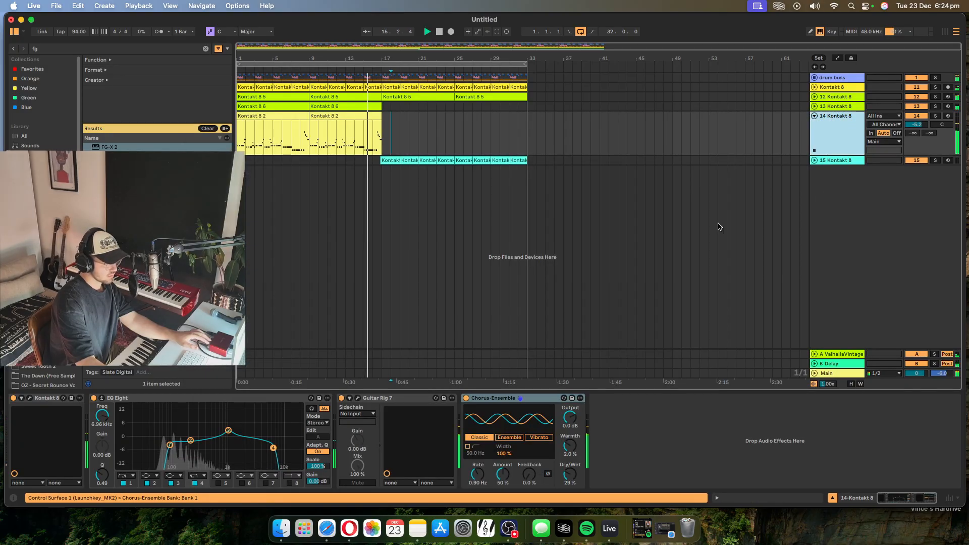
Step: On 14 Kontakt 8's EQ Eight, set the low cut to 95.8 Hz and the mid boost to 1.02 kHz at 2.11 dB
drag(172, 446, 174, 446)
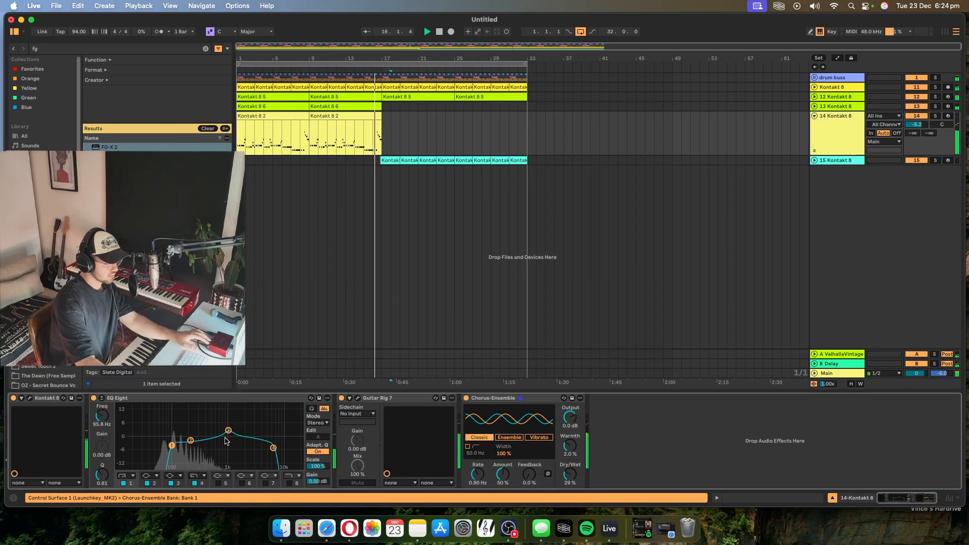
drag(228, 431, 228, 432)
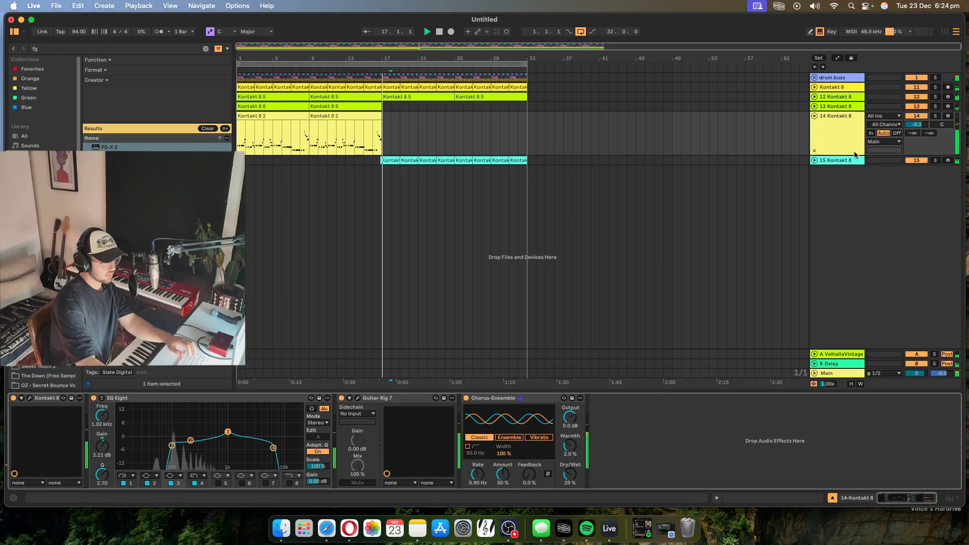
click(815, 116)
Step: Raise the FG-X 2 level gain on the Main track to 14.6
click(835, 373)
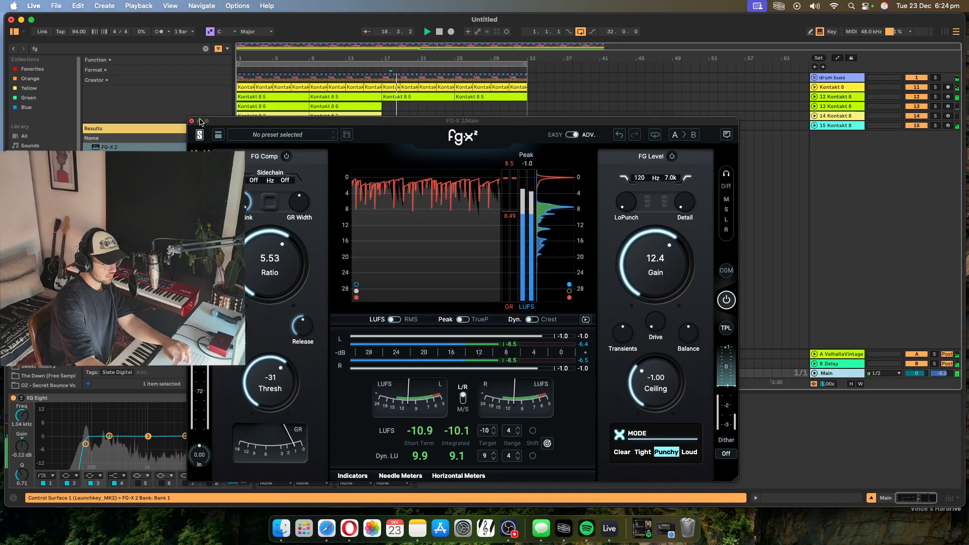
drag(664, 282, 664, 266)
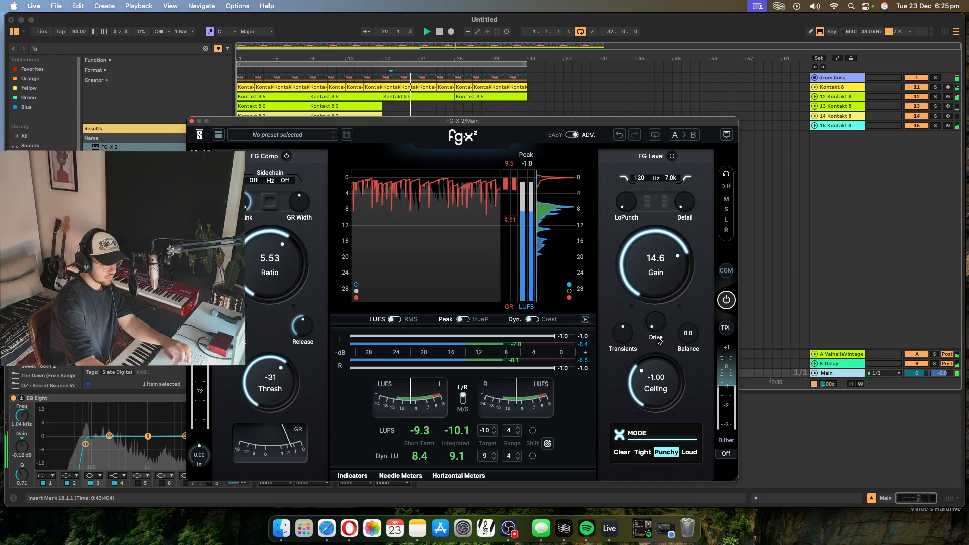
click(525, 133)
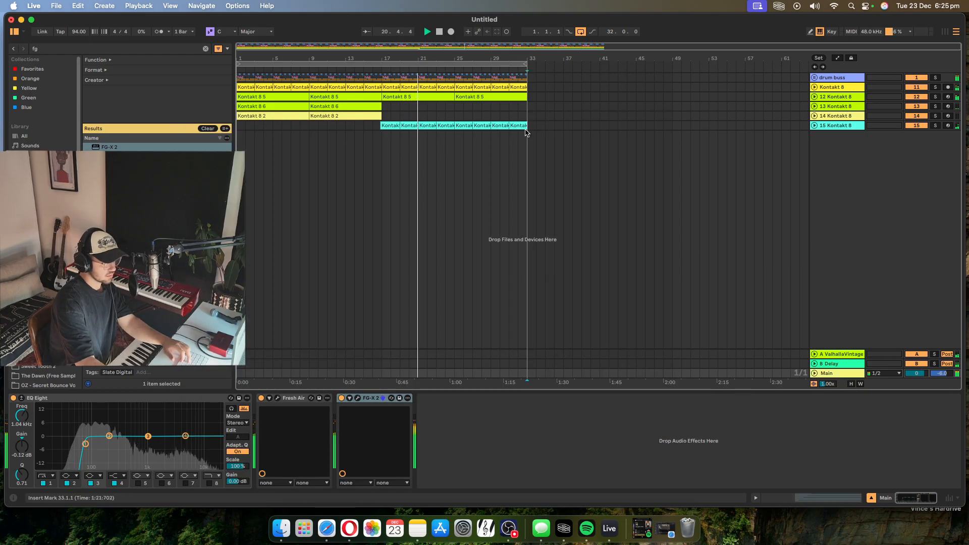
Step: Delete the clips in bars 25 to 32 on all tracks
drag(455, 125, 513, 74)
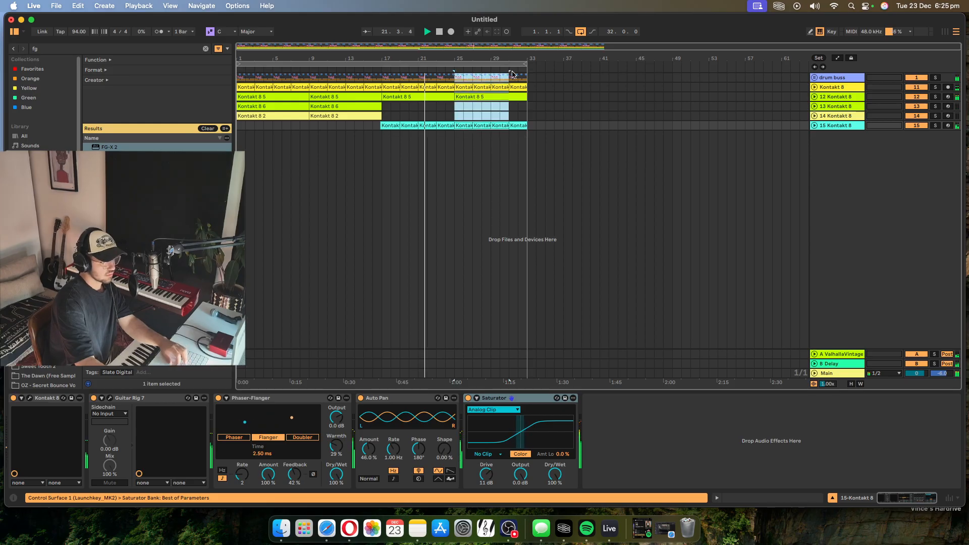
key(Delete)
click(382, 144)
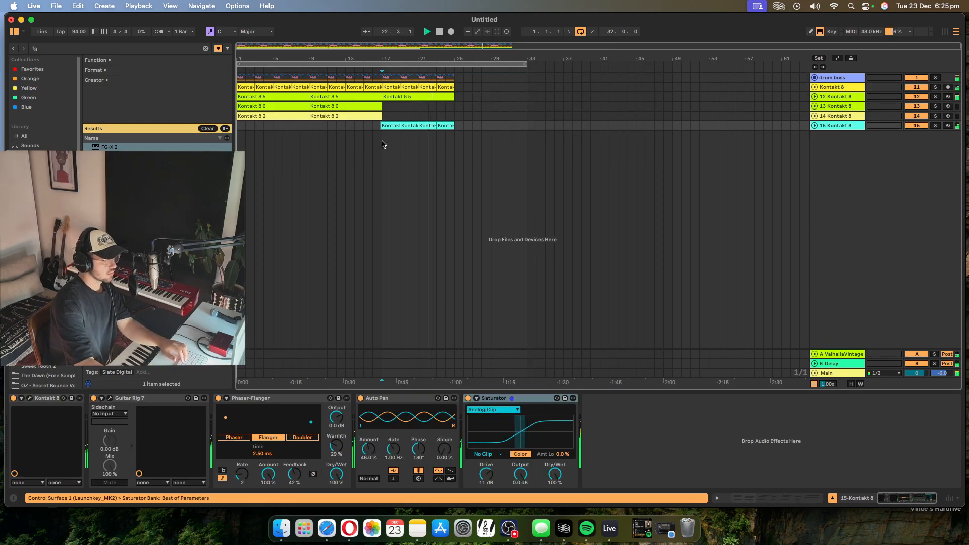
Step: Copy bars 9 to 16 of all tracks to bar 25 and duplicate the 15 Kontakt 8 clips from bars 17 to 24 into bars 25 to 32
drag(381, 126, 311, 71)
key(super+c)
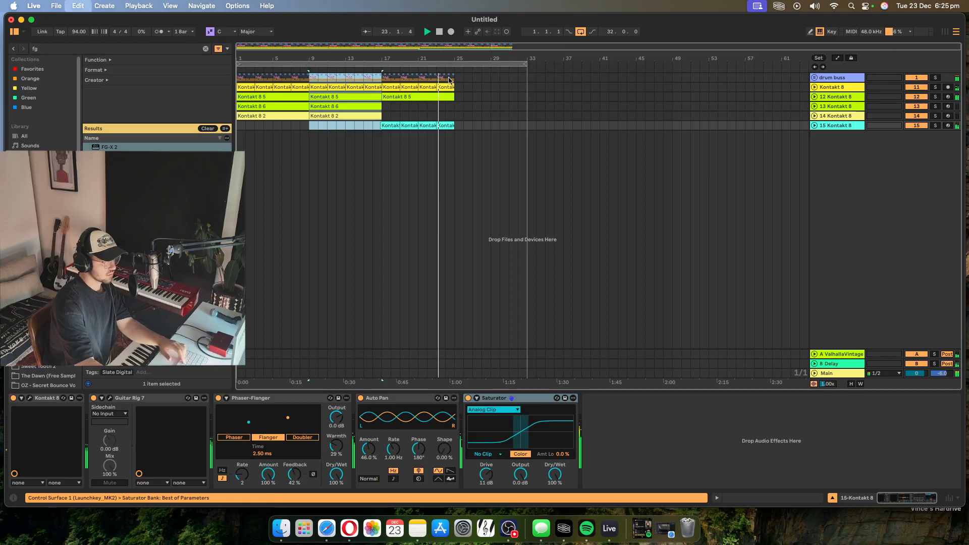
click(455, 77)
key(super+v)
drag(455, 127, 383, 129)
key(super+d)
Step: Clear the last beat of bar 24 on the tracks from drum buss down to 13 Kontakt 8 to create a break
drag(457, 46, 462, 81)
key(BackSpace)
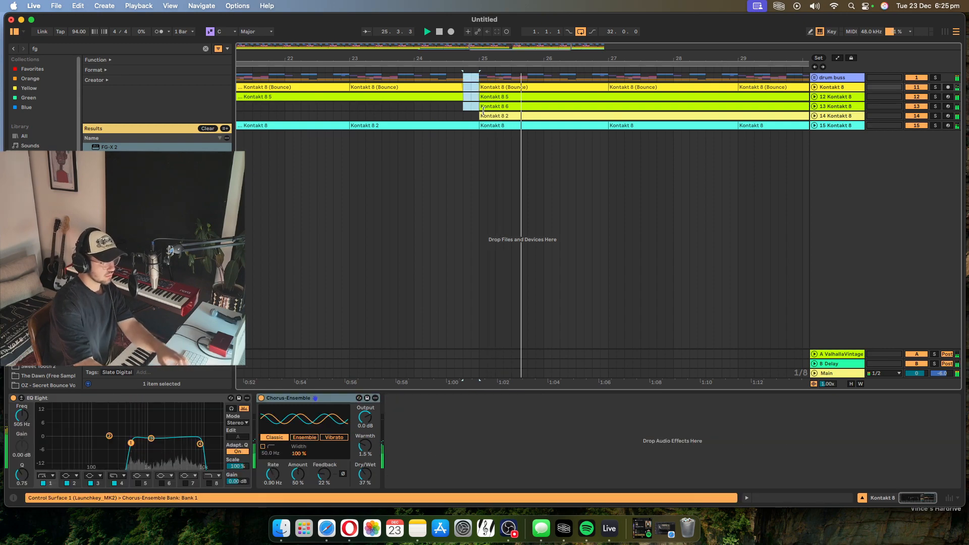
click(484, 128)
drag(475, 46, 471, 16)
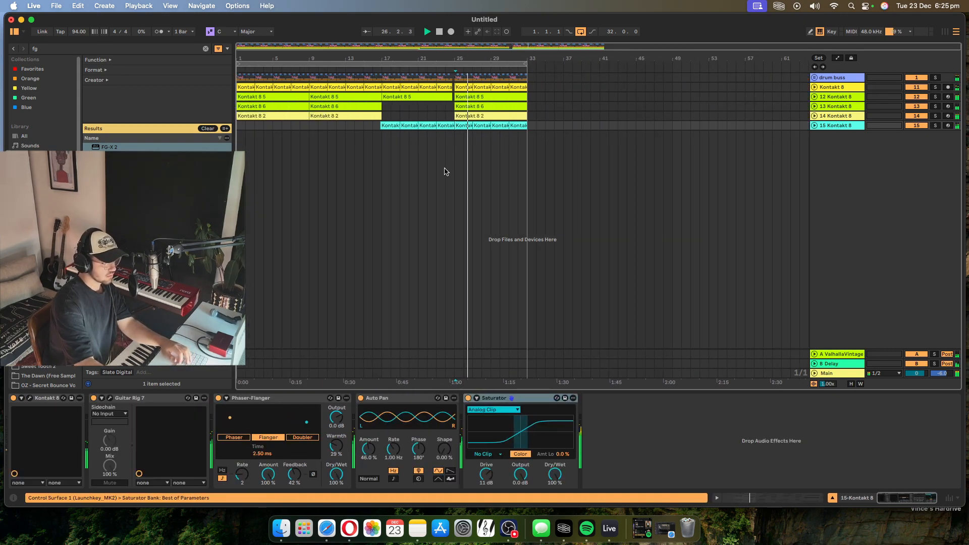
Step: Set the FG-X 2 level gain to 14.0, lower the Main track volume to -1.0 dB and expand the Main track
click(848, 375)
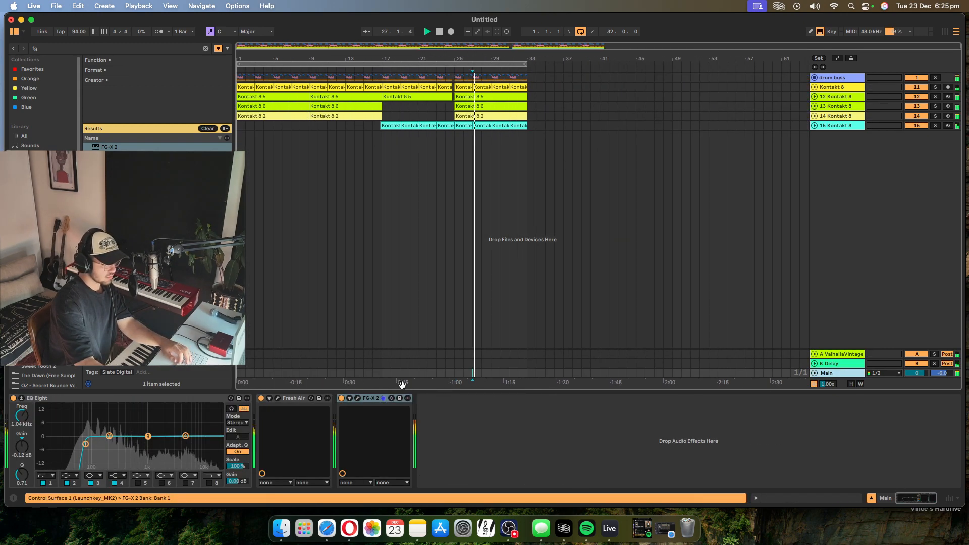
click(356, 398)
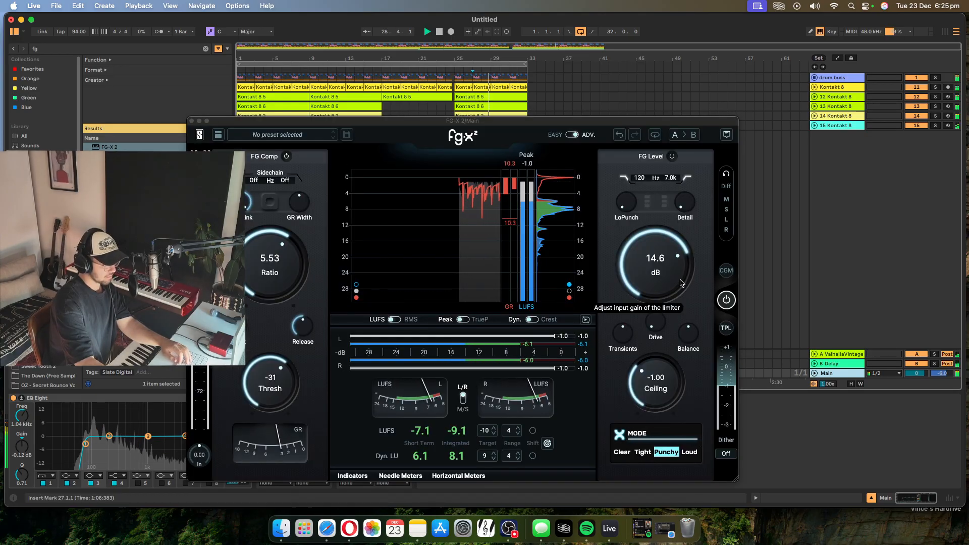
drag(680, 282, 678, 286)
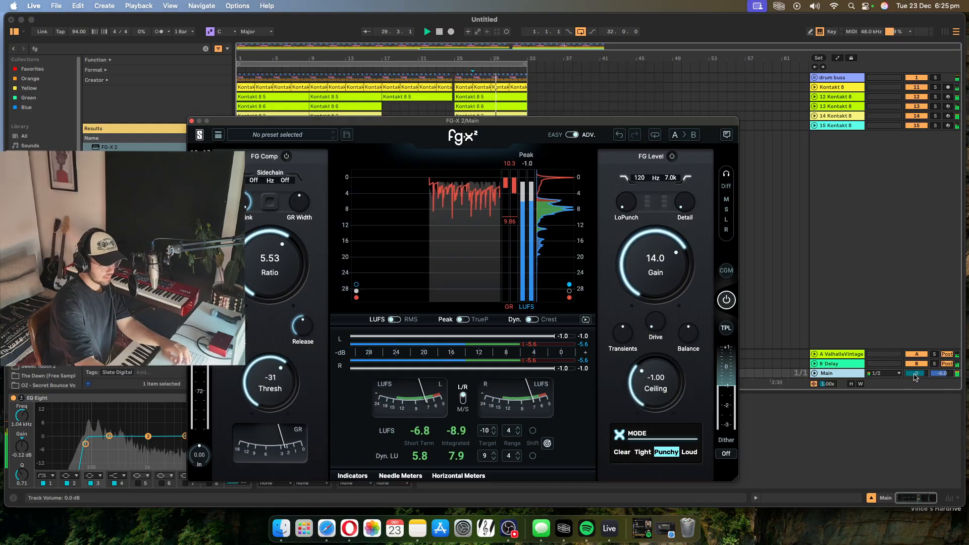
drag(915, 377, 915, 382)
click(815, 373)
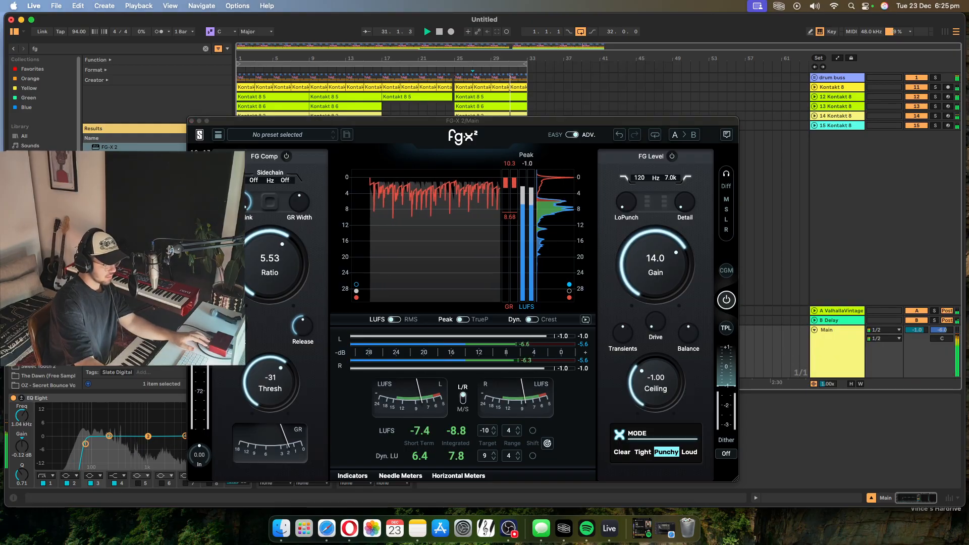
click(191, 121)
Step: Stop at the end of the beat and select the whole 32-bar loop span across all tracks
click(544, 156)
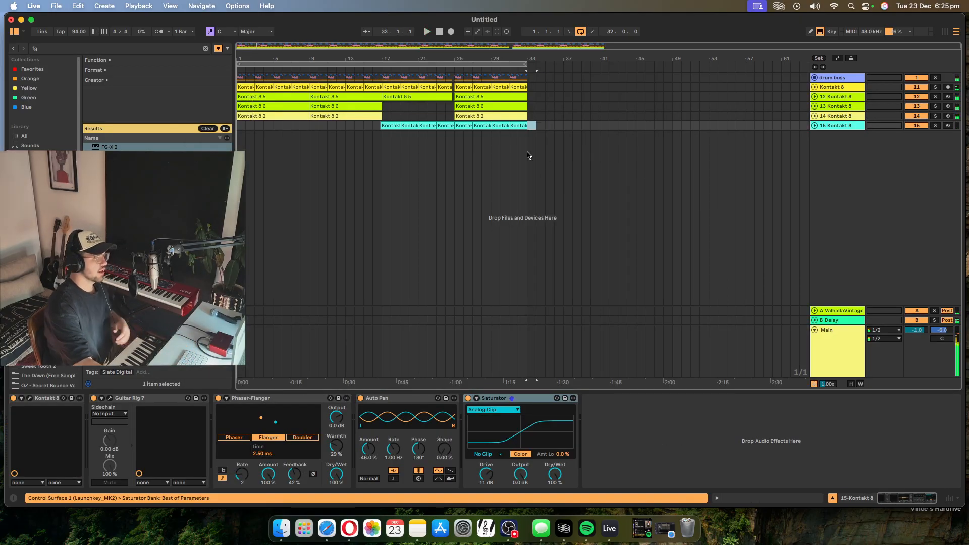
click(524, 154)
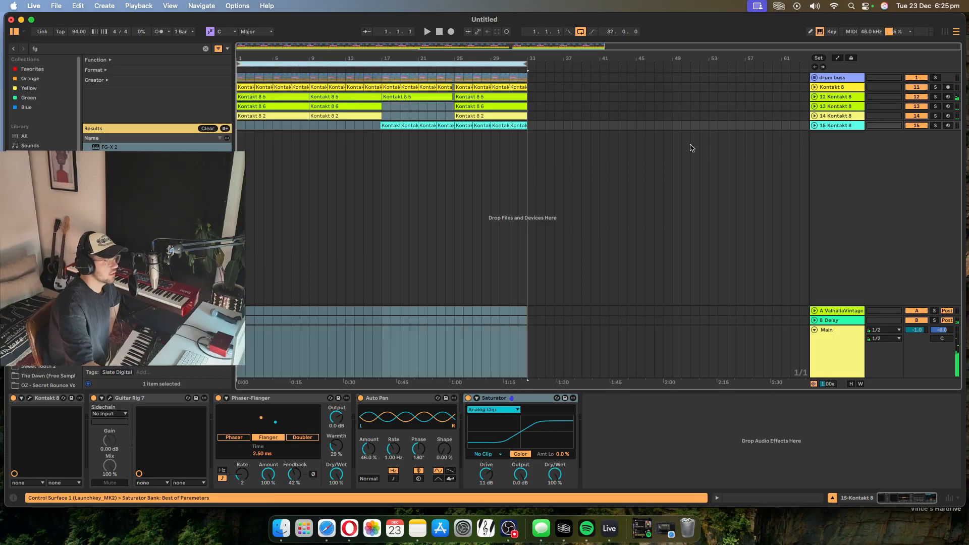
click(600, 149)
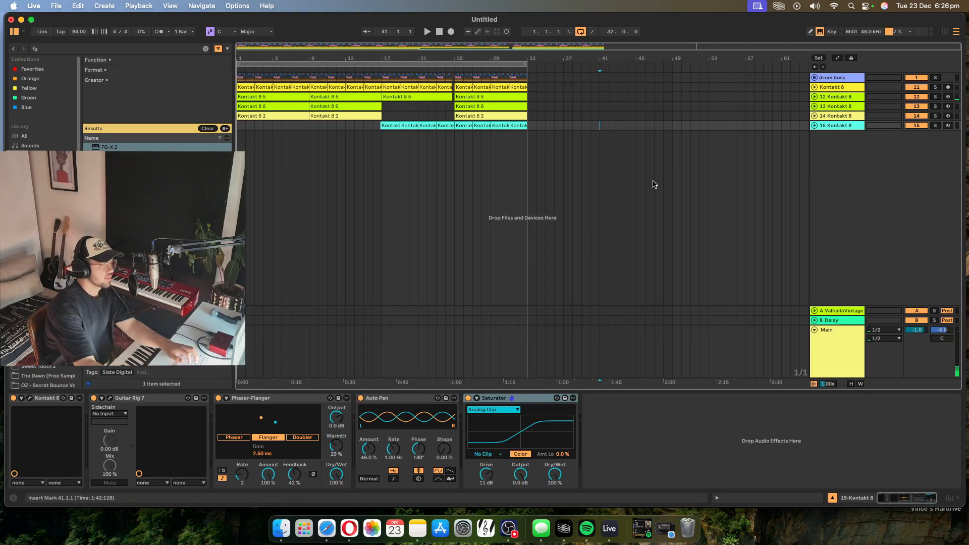
click(436, 66)
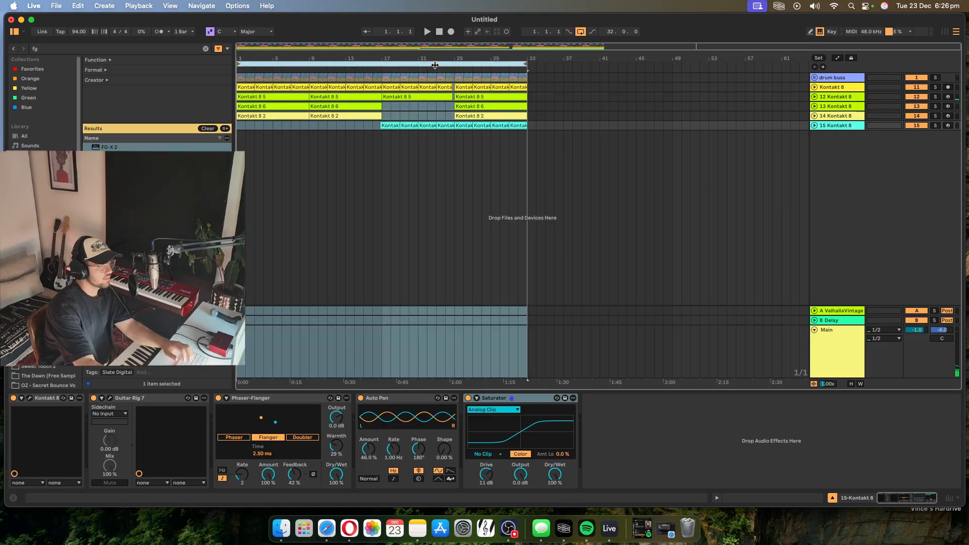
click(56, 6)
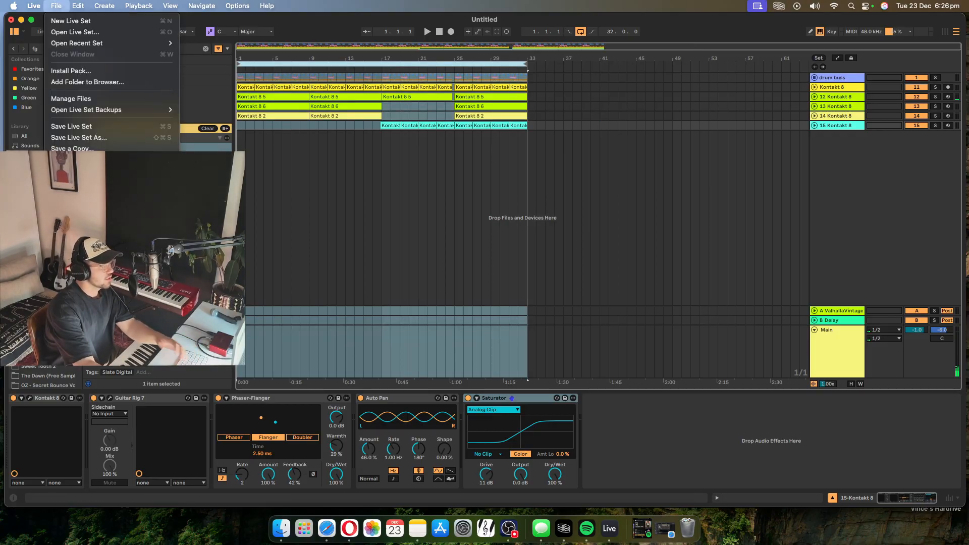
click(575, 229)
click(511, 529)
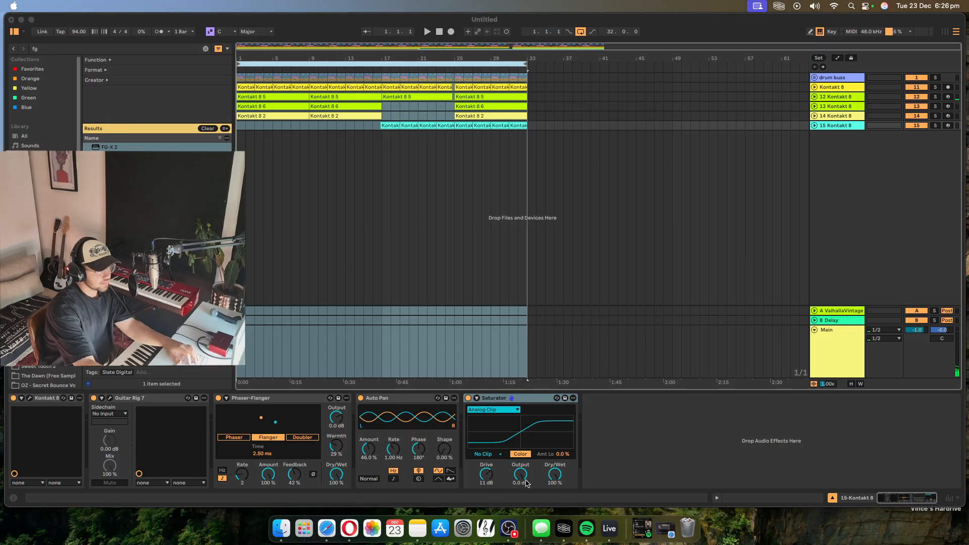